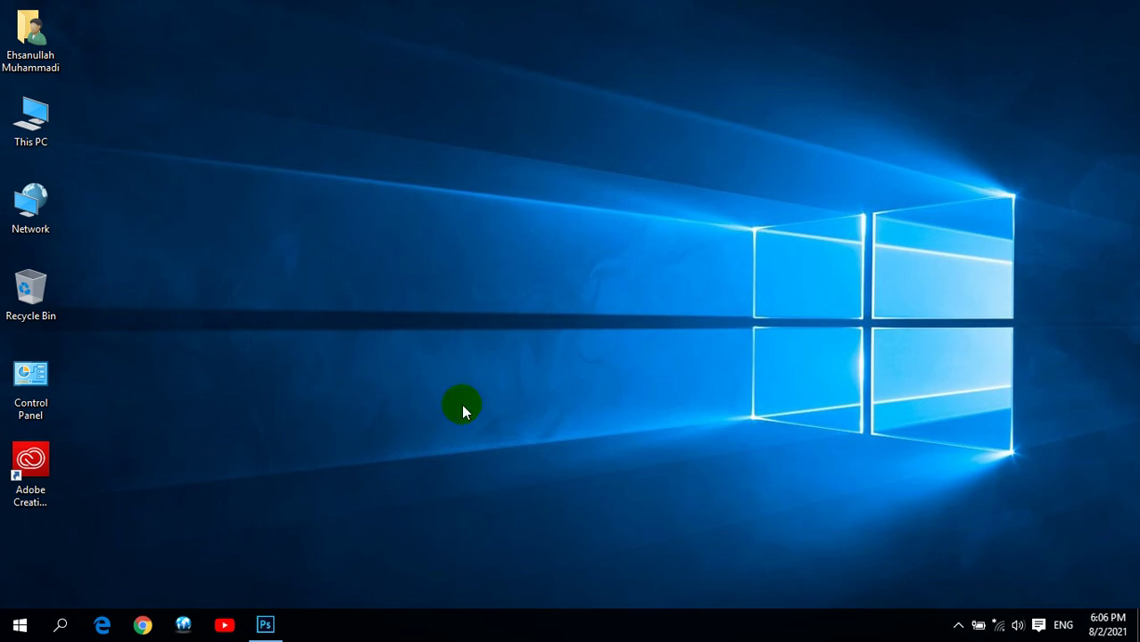
# Step: Bring Photoshop forward, make the standard Eraser Tool active, and call up the Open dialog
pyautogui.click(268, 621)
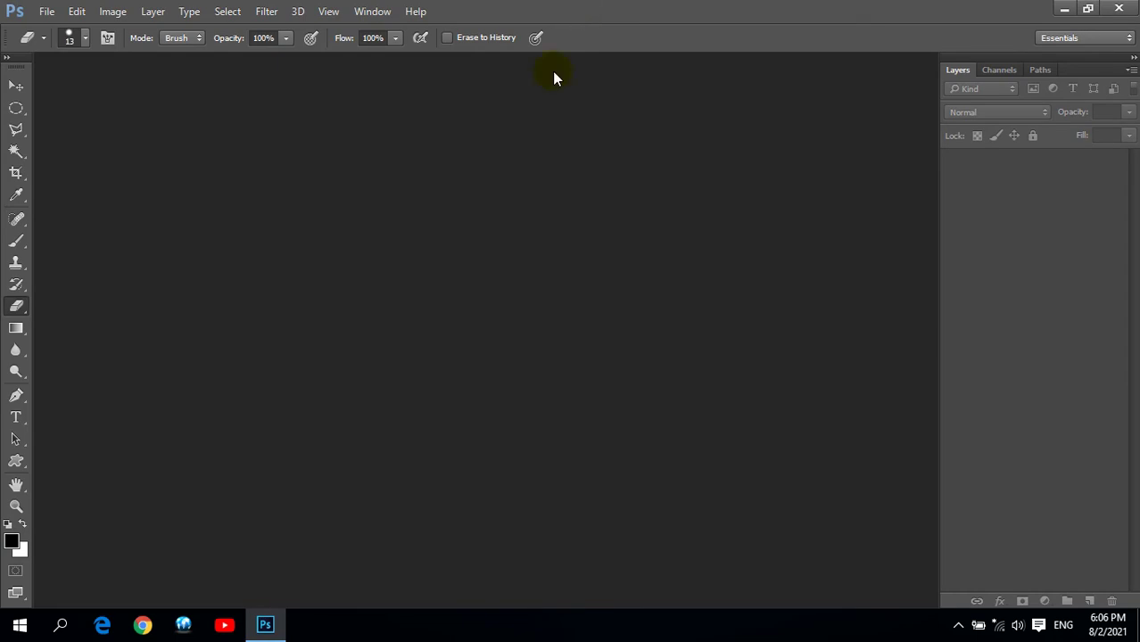
pyautogui.rightClick(16, 306)
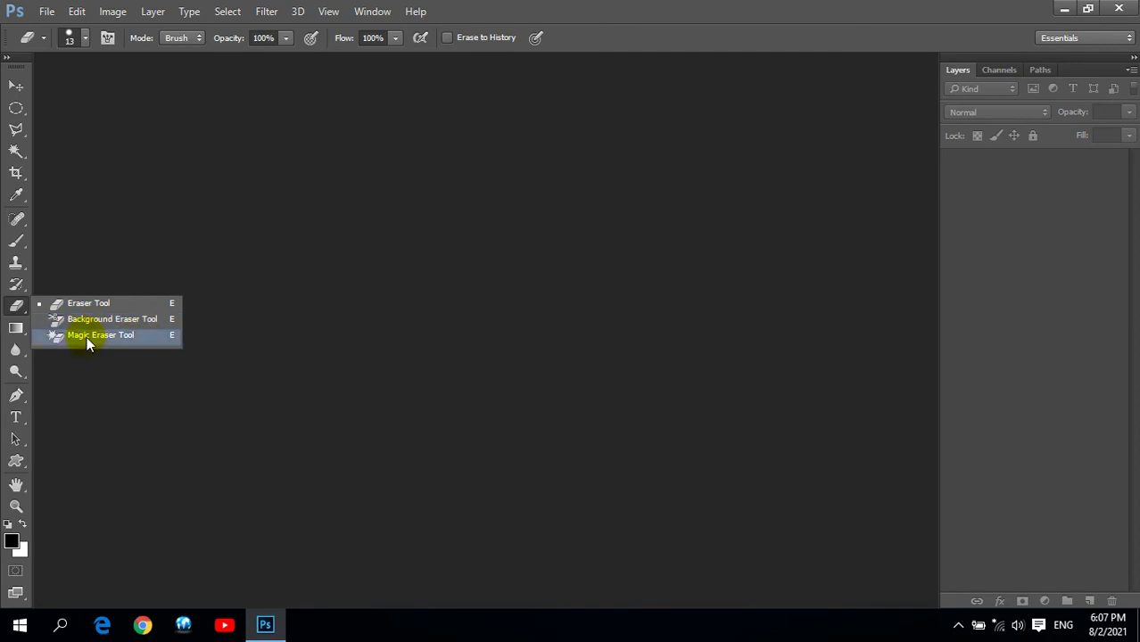
pyautogui.click(90, 305)
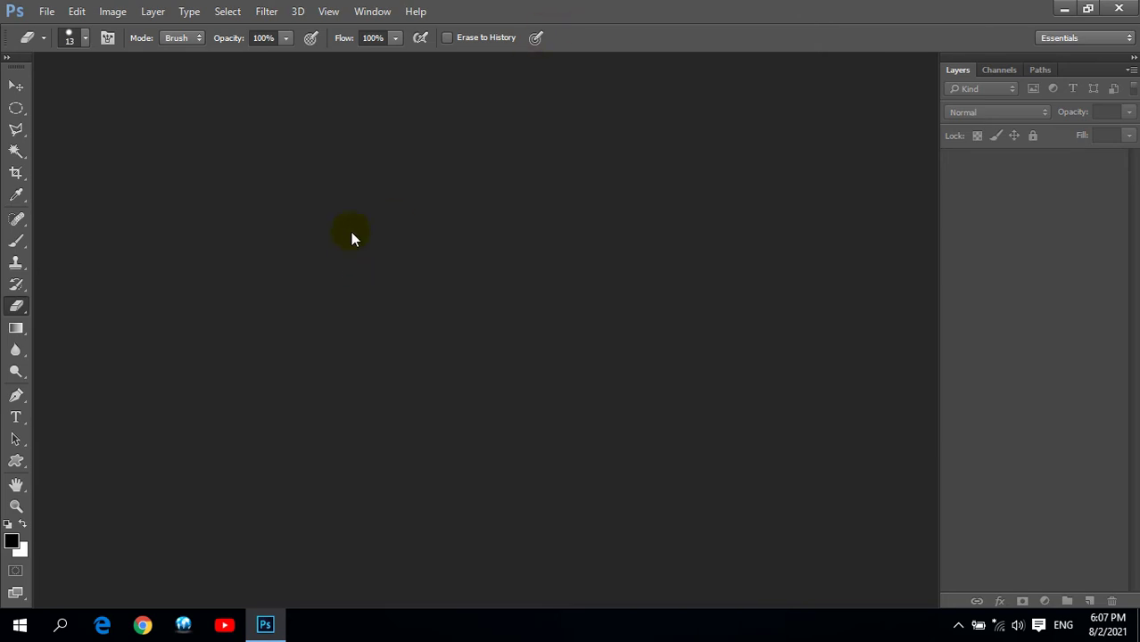
pyautogui.doubleClick(363, 323)
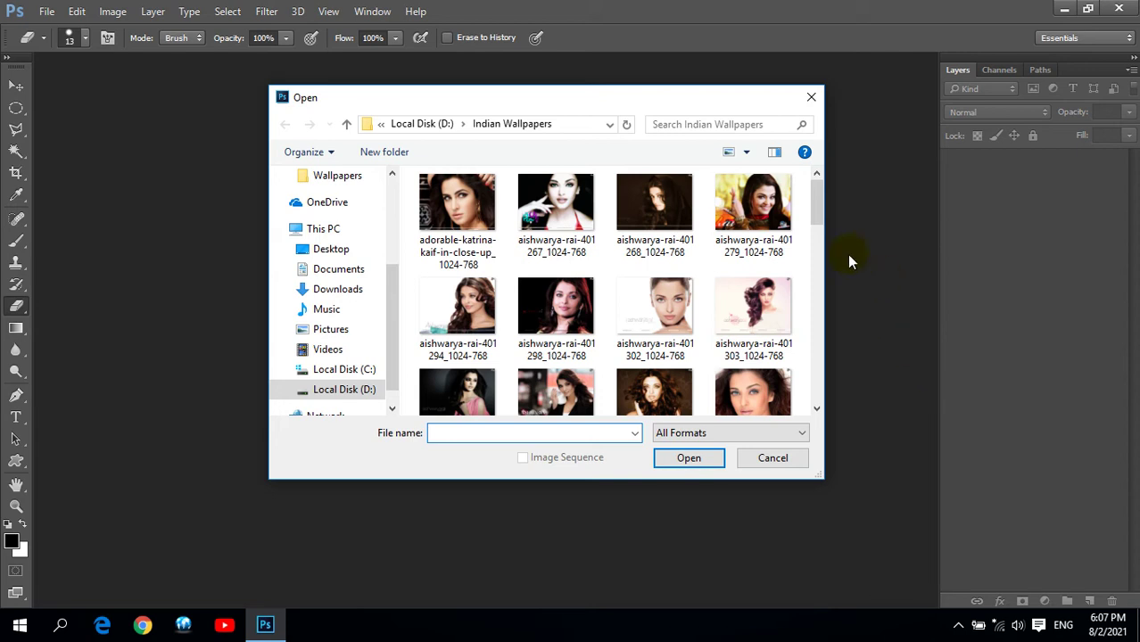
# Step: Open the kareena-kapoor portrait and float it in its own window
pyautogui.moveTo(816, 193); pyautogui.dragTo(818, 230)
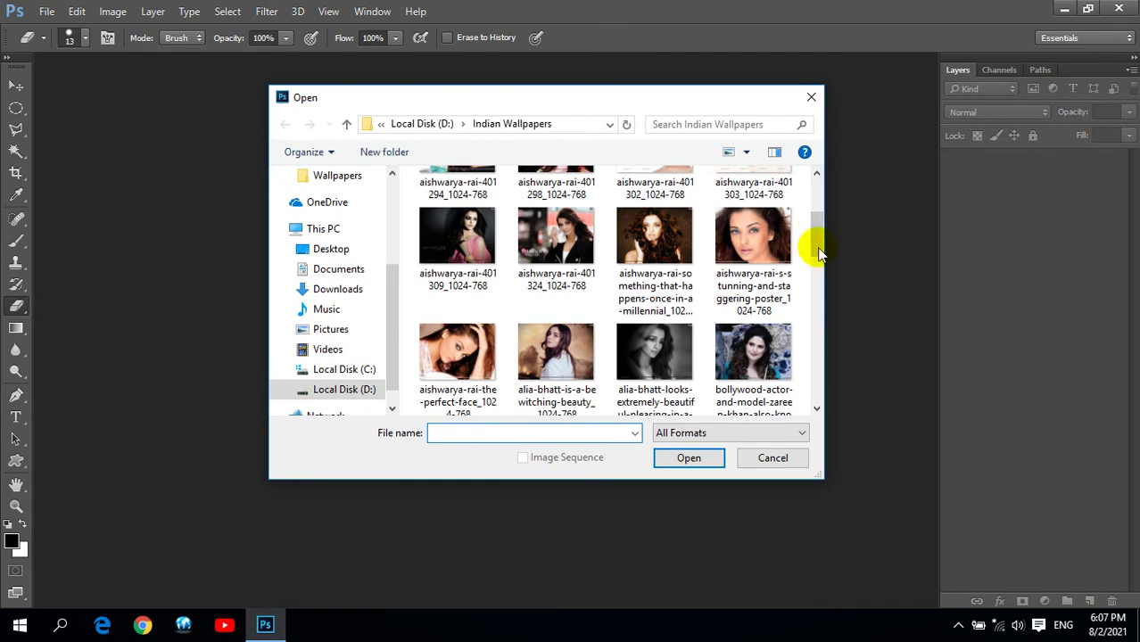
pyautogui.moveTo(819, 239); pyautogui.dragTo(823, 259)
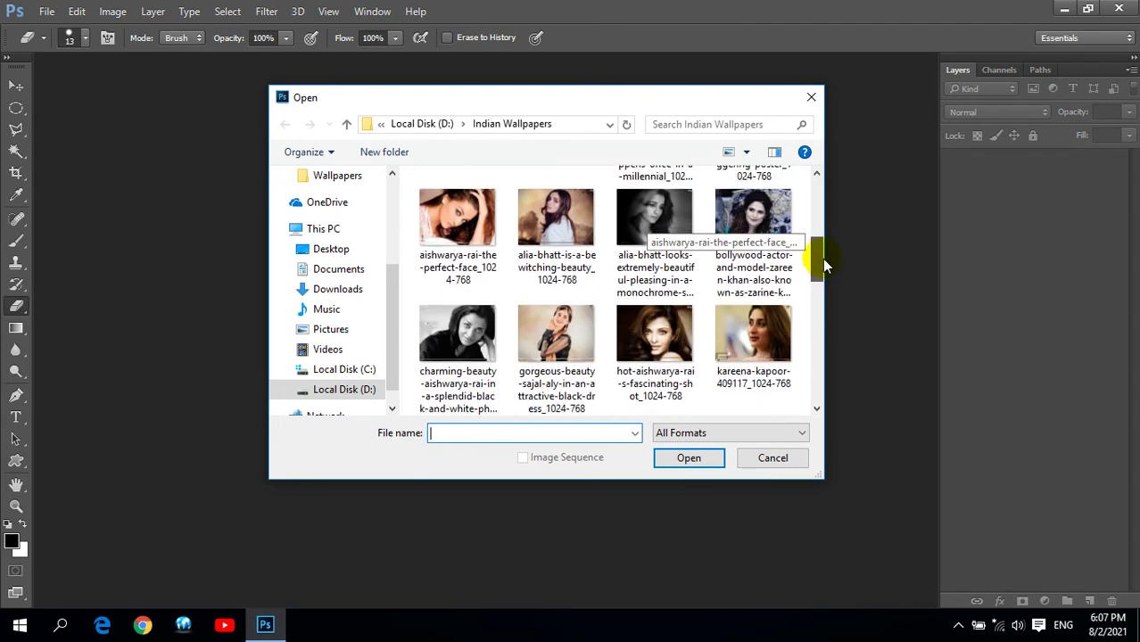
pyautogui.click(765, 333)
pyautogui.click(678, 459)
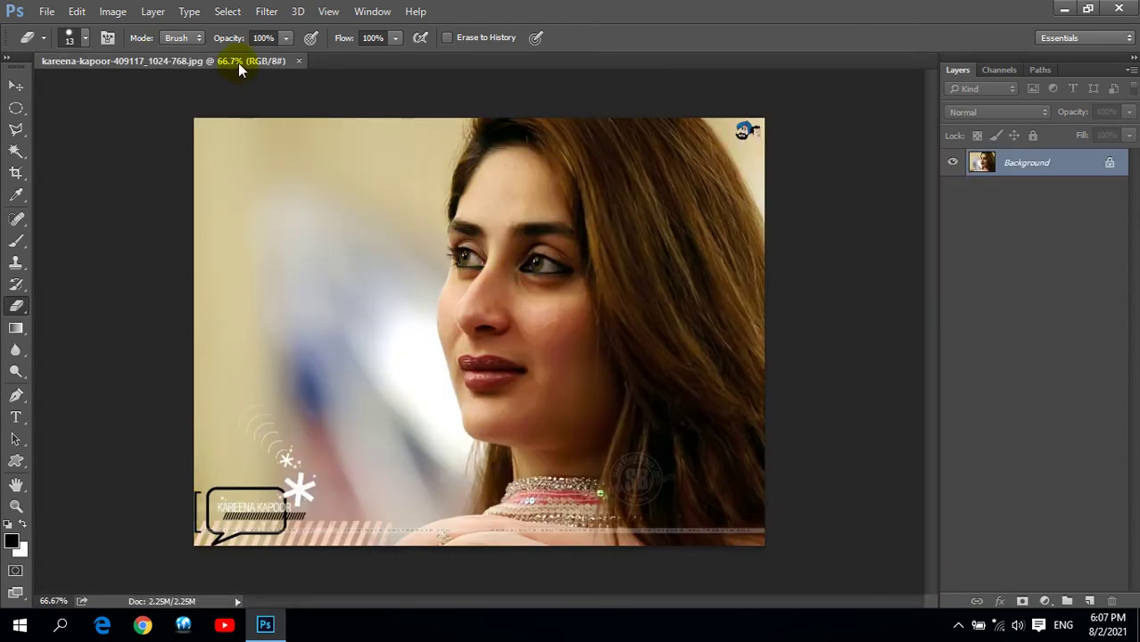
pyautogui.moveTo(239, 62); pyautogui.dragTo(290, 146)
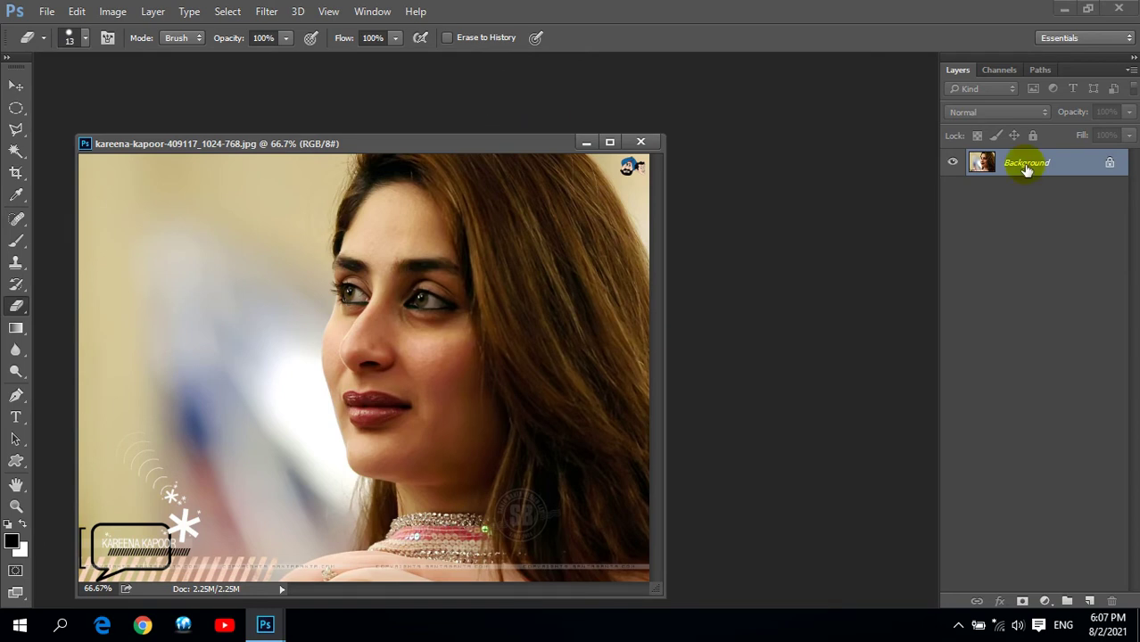
# Step: Open Gerdoo Wallpaper (95) from D:\Wallpapers as a second document
pyautogui.doubleClick(773, 168)
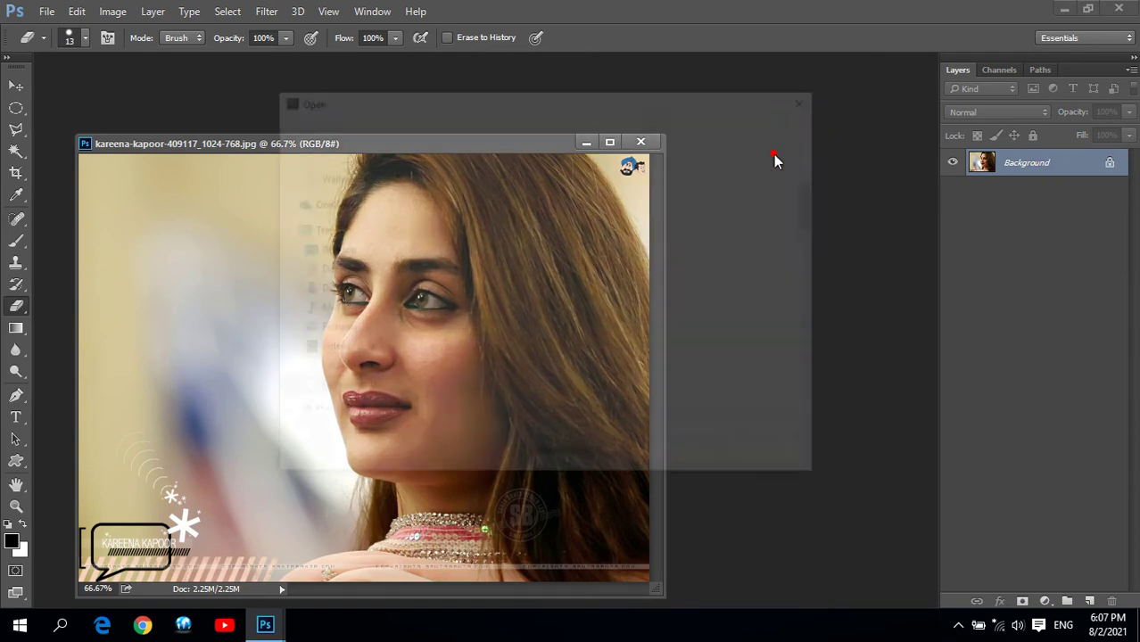
pyautogui.click(347, 125)
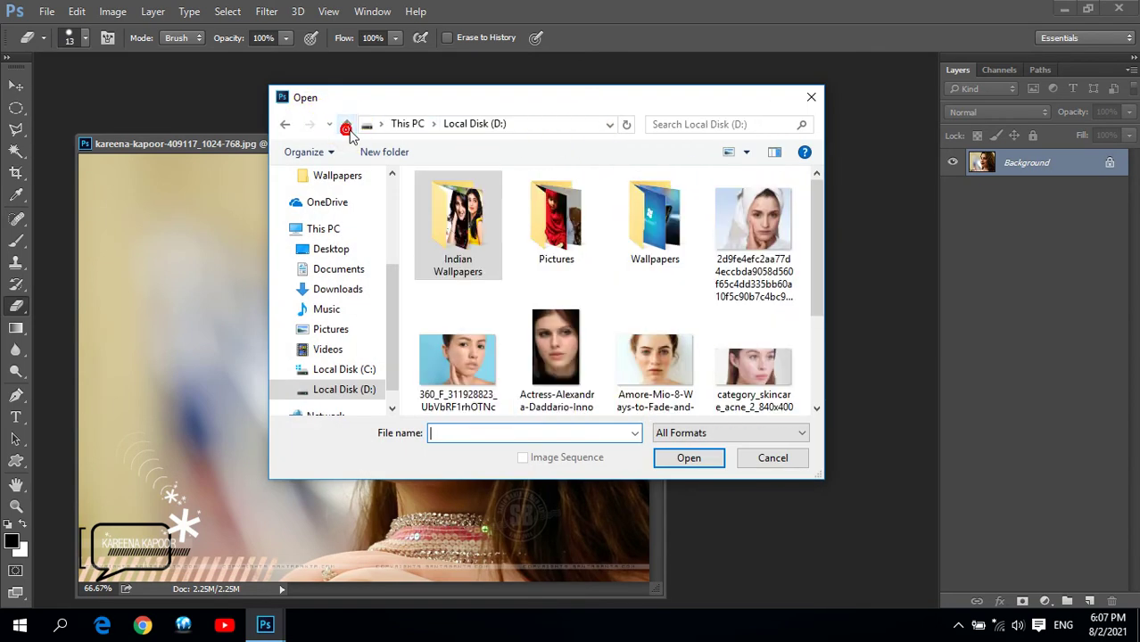
pyautogui.doubleClick(660, 236)
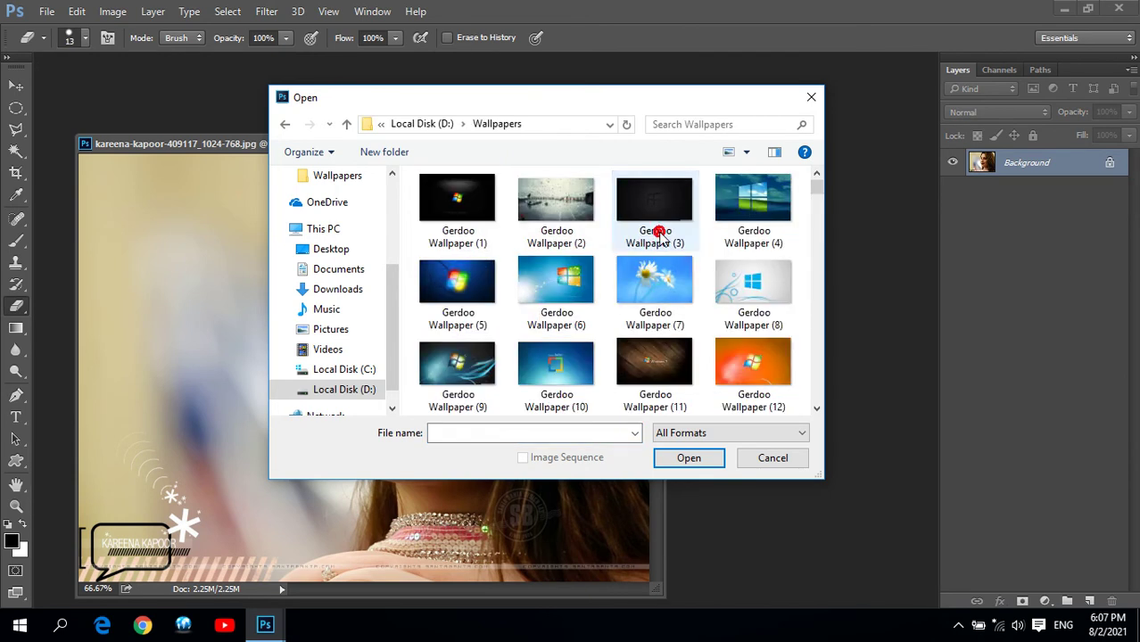
pyautogui.scroll(-3, 821, 260)
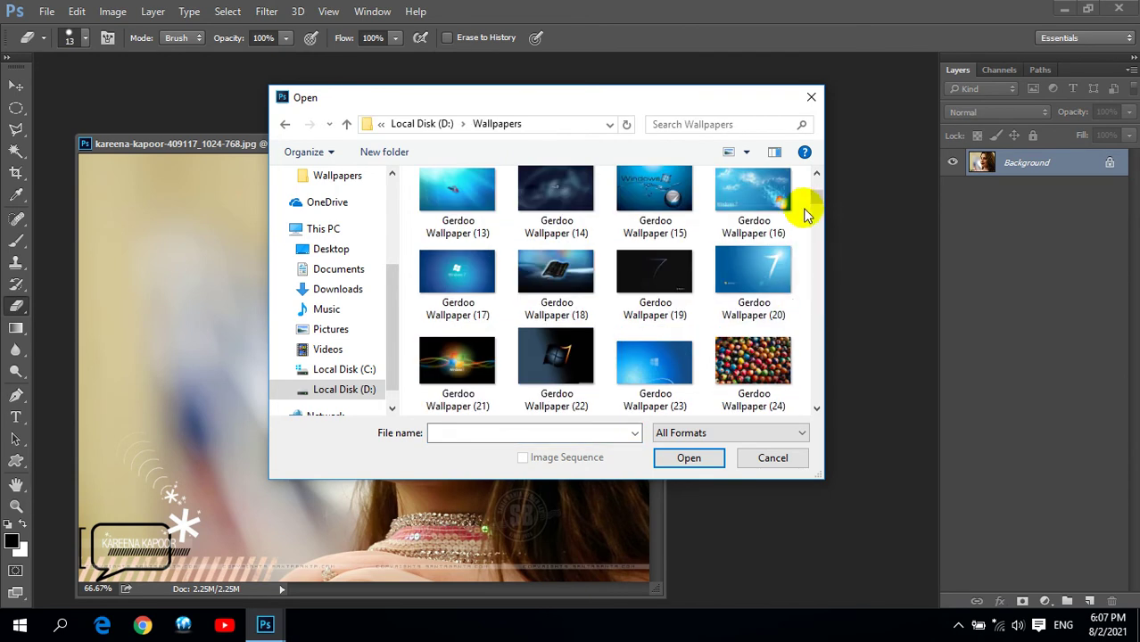
pyautogui.moveTo(816, 197); pyautogui.dragTo(818, 259)
pyautogui.scroll(-2, 817, 230)
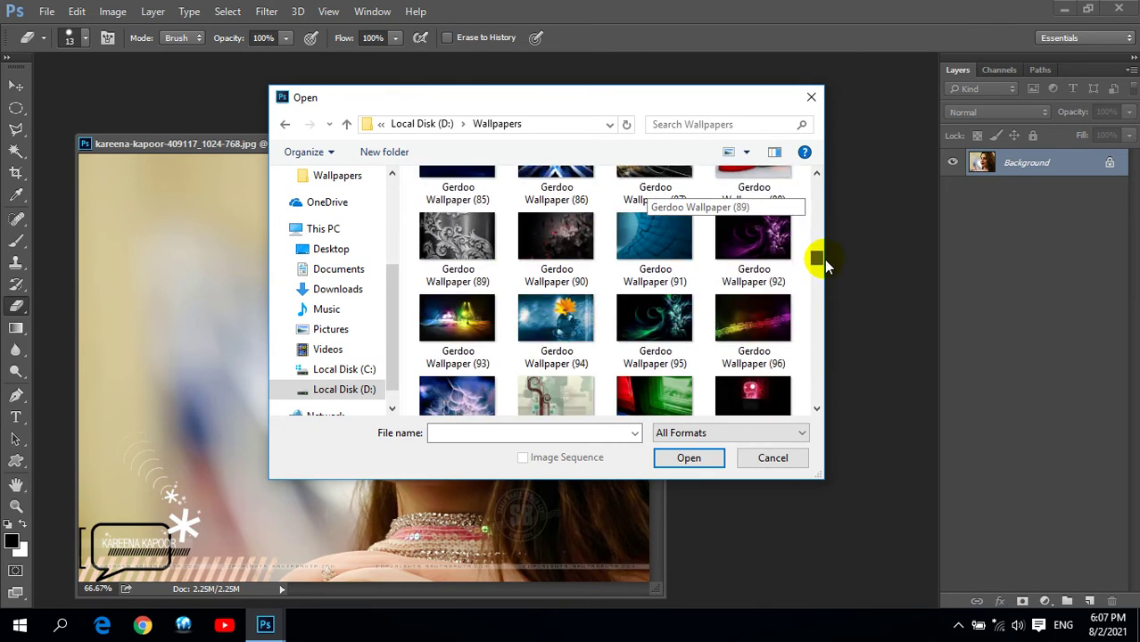
pyautogui.click(665, 328)
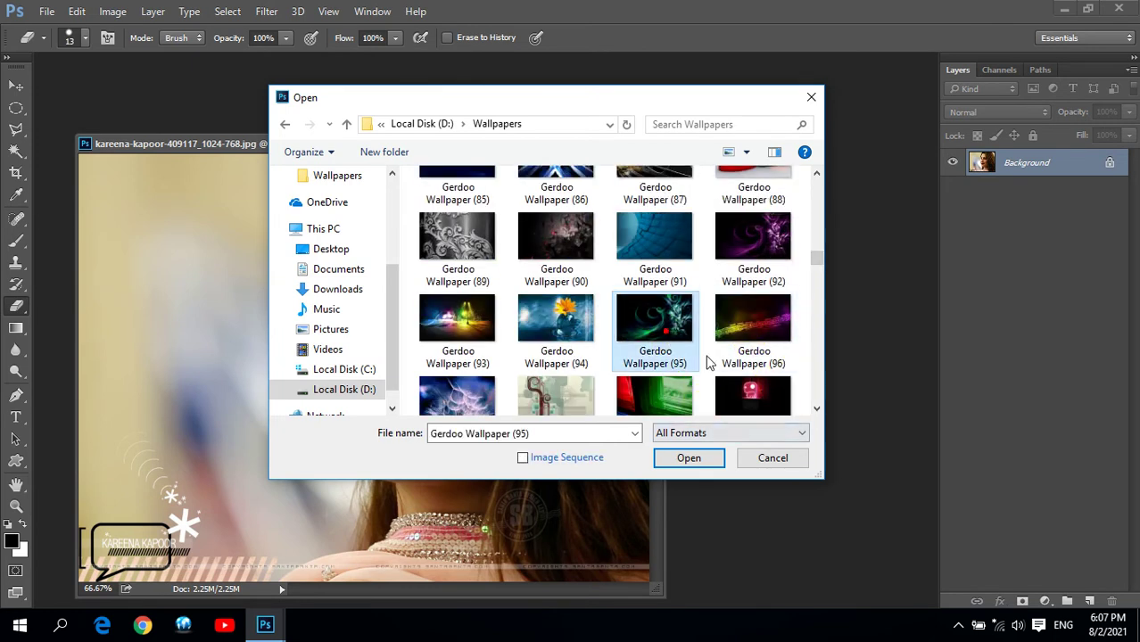
pyautogui.click(680, 460)
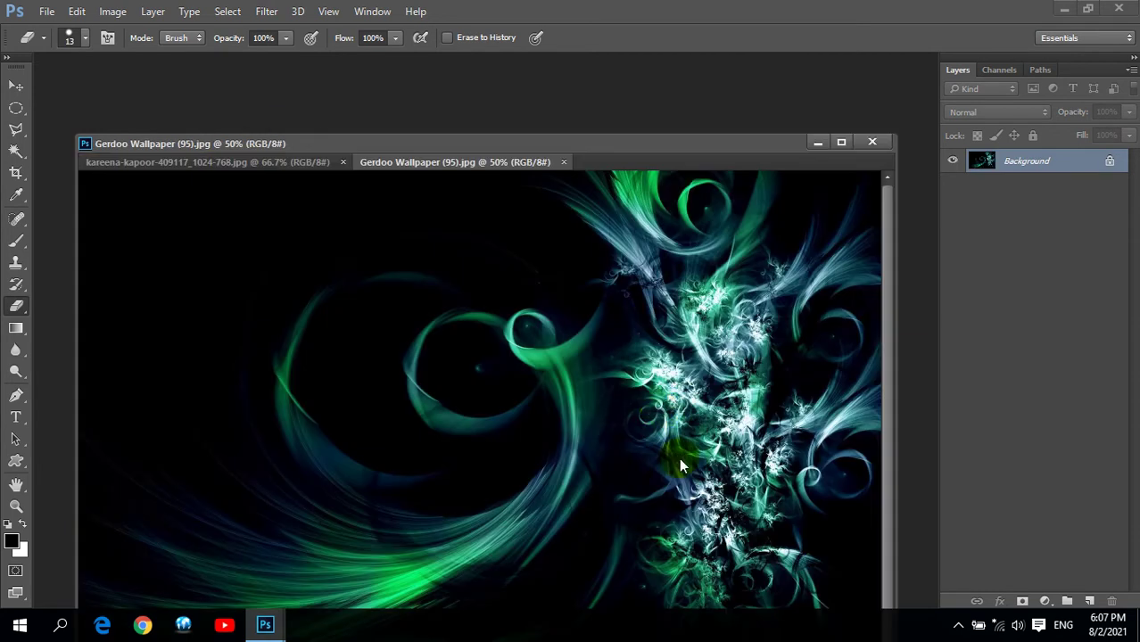
# Step: Copy the portrait into the Gerdoo Wallpaper (95) document as Layer 1 using the Move tool
pyautogui.moveTo(530, 161); pyautogui.dragTo(480, 70)
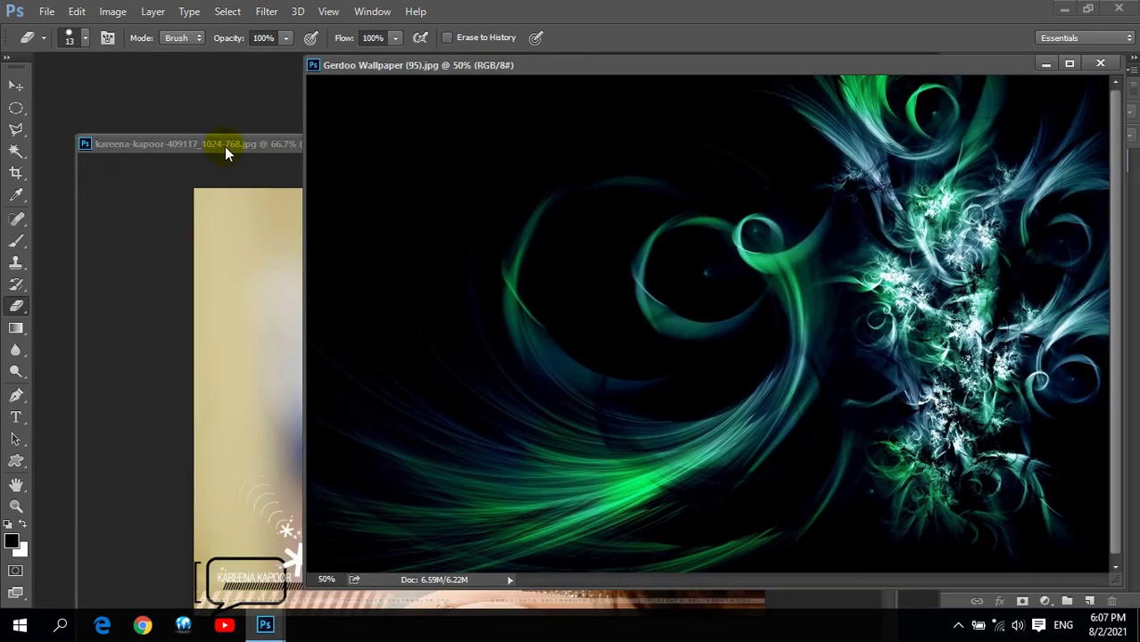
pyautogui.click(224, 147)
pyautogui.click(16, 86)
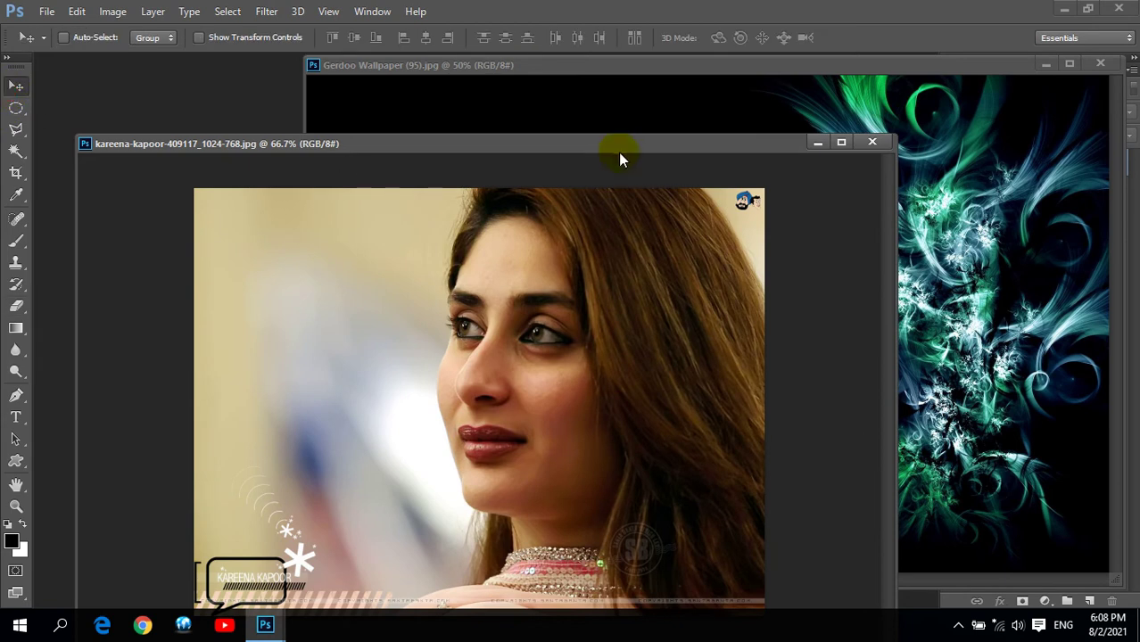
pyautogui.moveTo(618, 148); pyautogui.dragTo(575, 198)
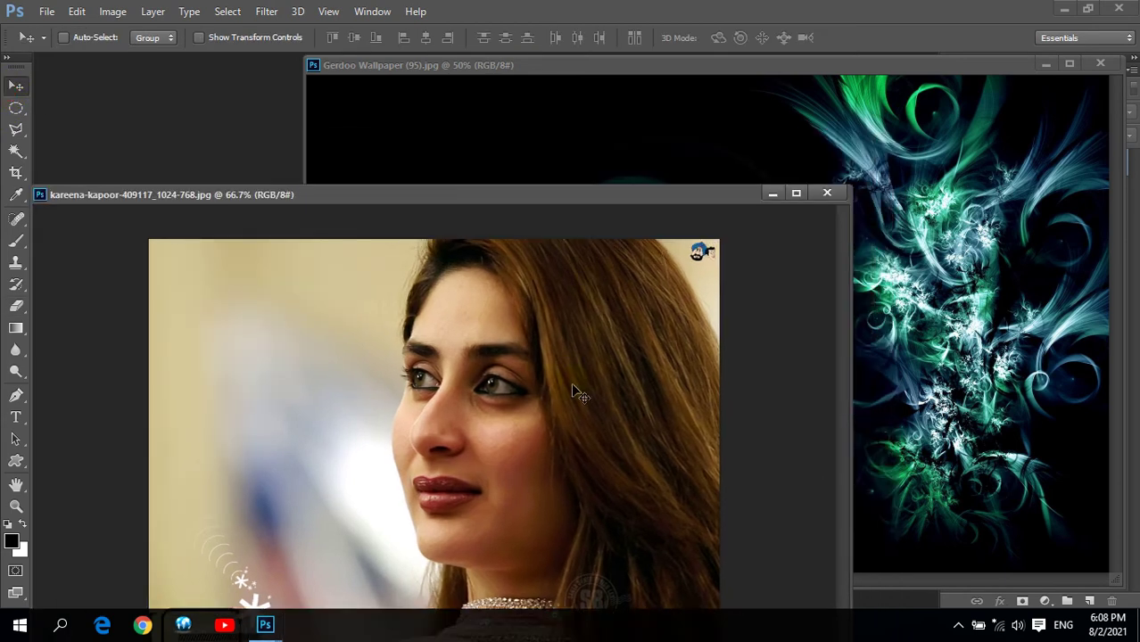
pyautogui.moveTo(512, 368)
pyautogui.mouseDown()
pyautogui.moveTo(598, 239)
pyautogui.moveTo(552, 340)
pyautogui.mouseUp()
pyautogui.moveTo(571, 302)
pyautogui.mouseDown()
pyautogui.moveTo(553, 247)
pyautogui.moveTo(571, 250)
pyautogui.mouseUp()
# Step: Close the original portrait document and nudge Layer 1 slightly left within the wallpaper
pyautogui.click(293, 195)
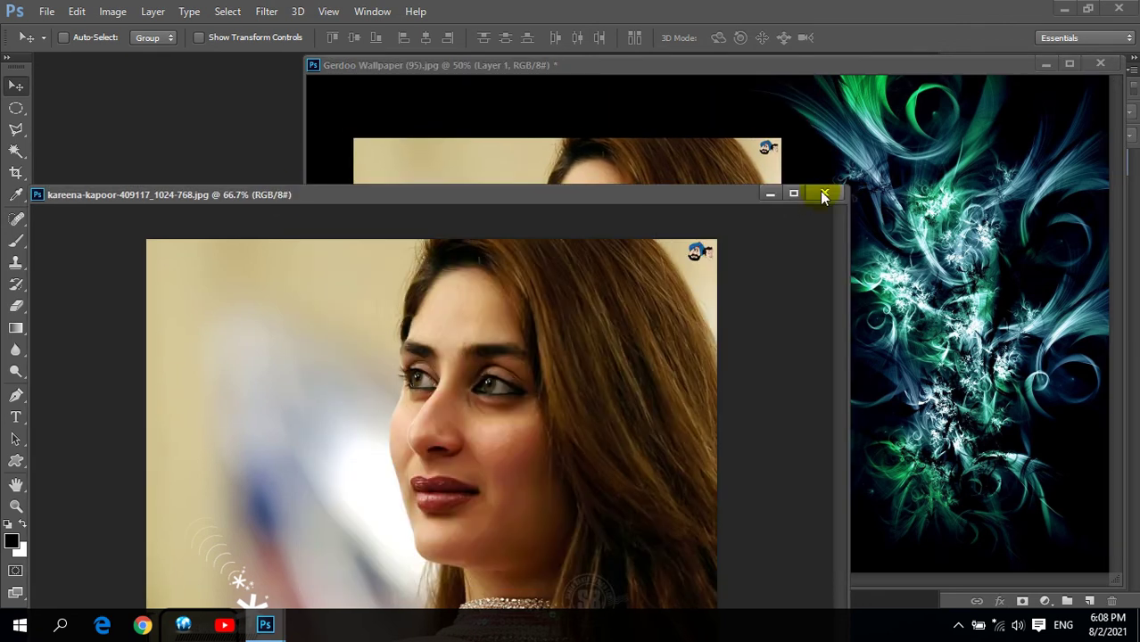
pyautogui.click(824, 196)
pyautogui.moveTo(644, 71); pyautogui.dragTo(452, 72)
pyautogui.moveTo(439, 274); pyautogui.dragTo(398, 272)
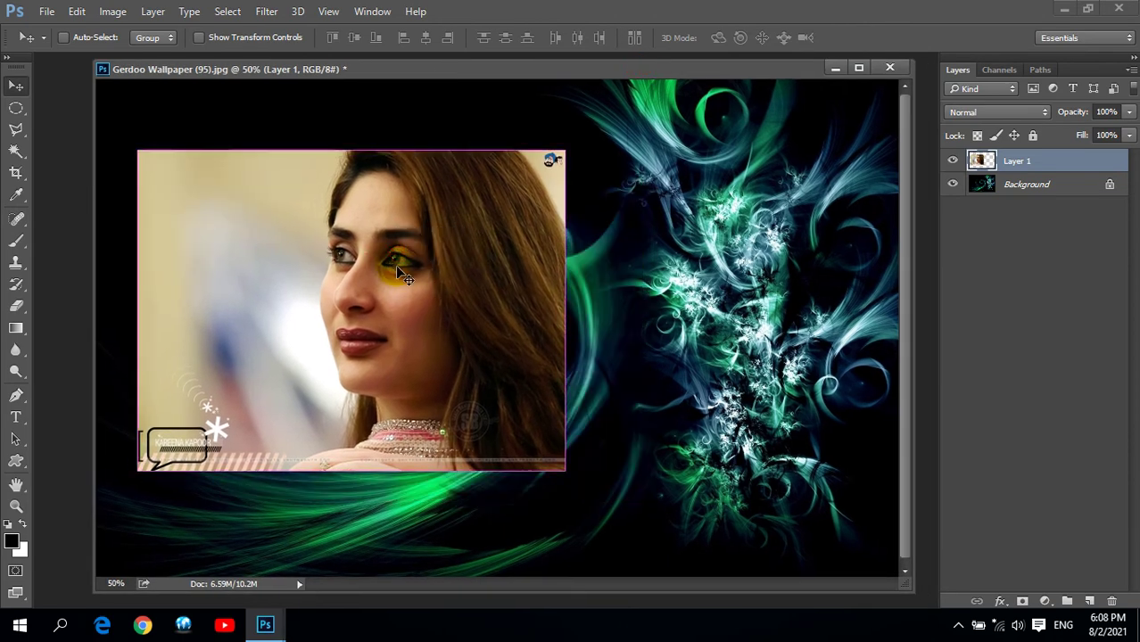
pyautogui.hotkey('ctrl', 't')
# Step: Flip the portrait layer horizontally, scale it to about 176%, and slide it into position
pyautogui.rightClick(279, 228)
pyautogui.click(319, 444)
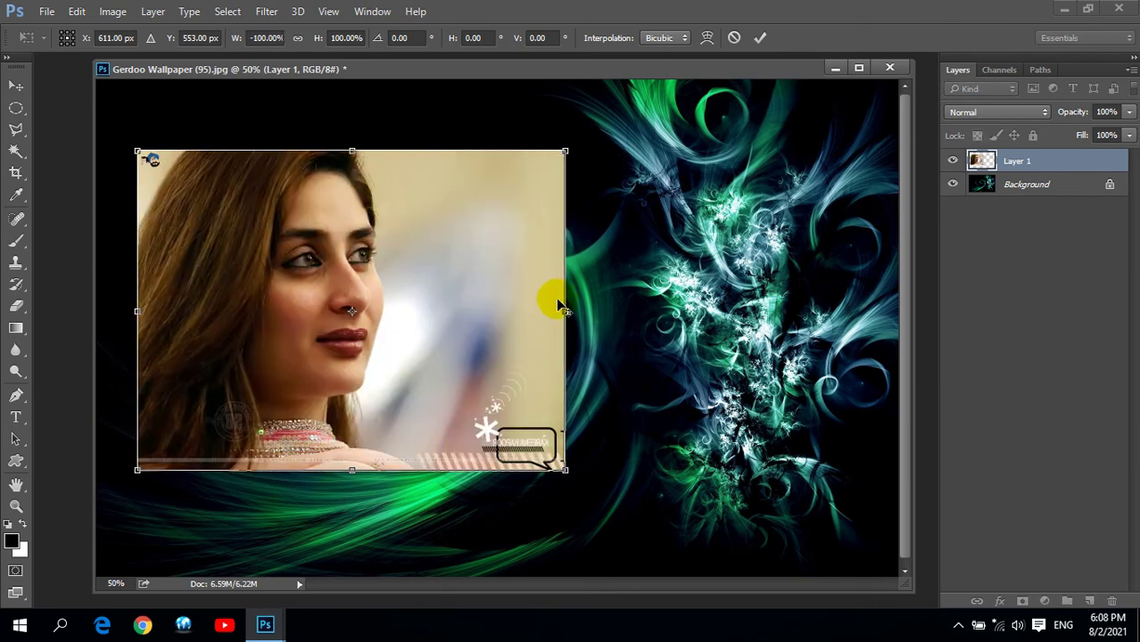
pyautogui.moveTo(565, 152); pyautogui.dragTo(675, 30)
pyautogui.moveTo(434, 225); pyautogui.dragTo(432, 237)
pyautogui.press('Return')
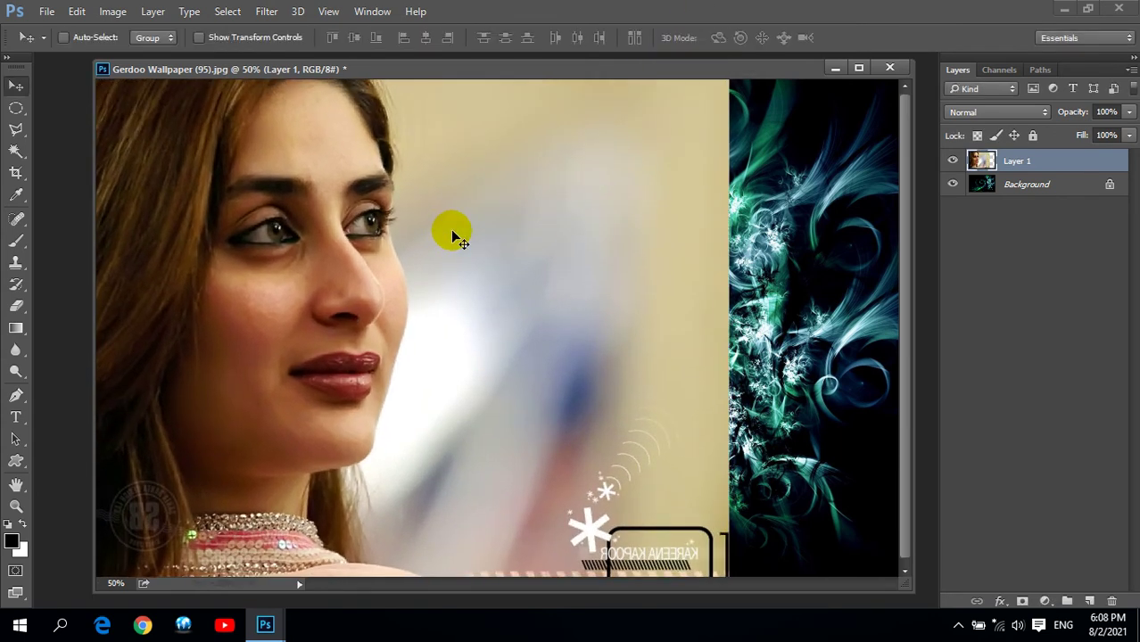
pyautogui.moveTo(342, 282)
pyautogui.mouseDown()
pyautogui.moveTo(473, 283)
pyautogui.moveTo(293, 277)
pyautogui.mouseUp()
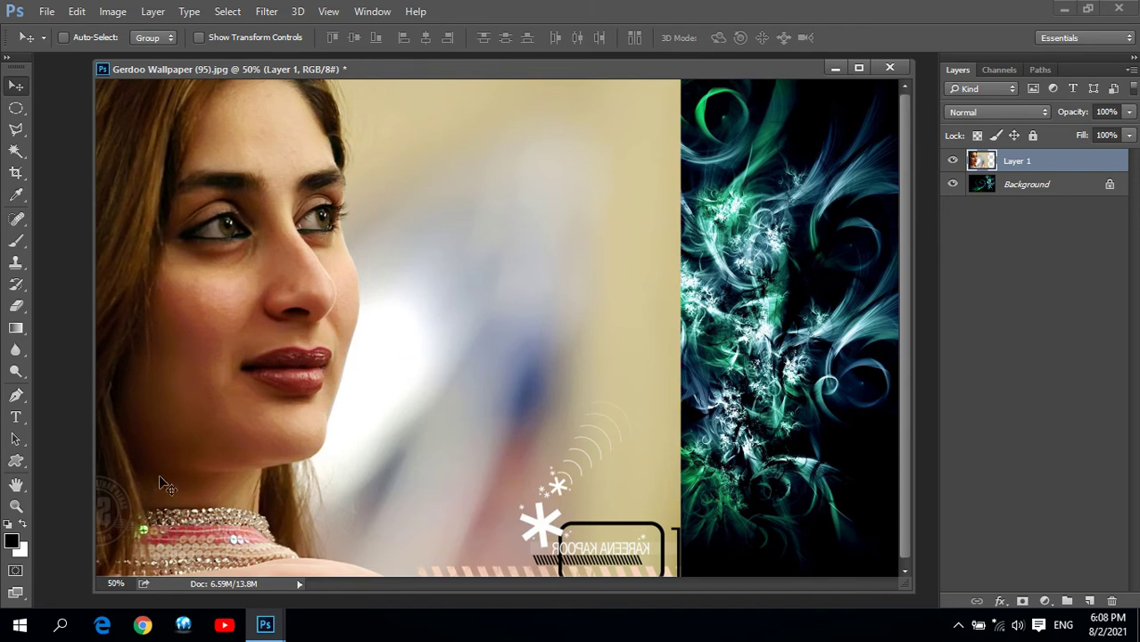
pyautogui.rightClick(16, 308)
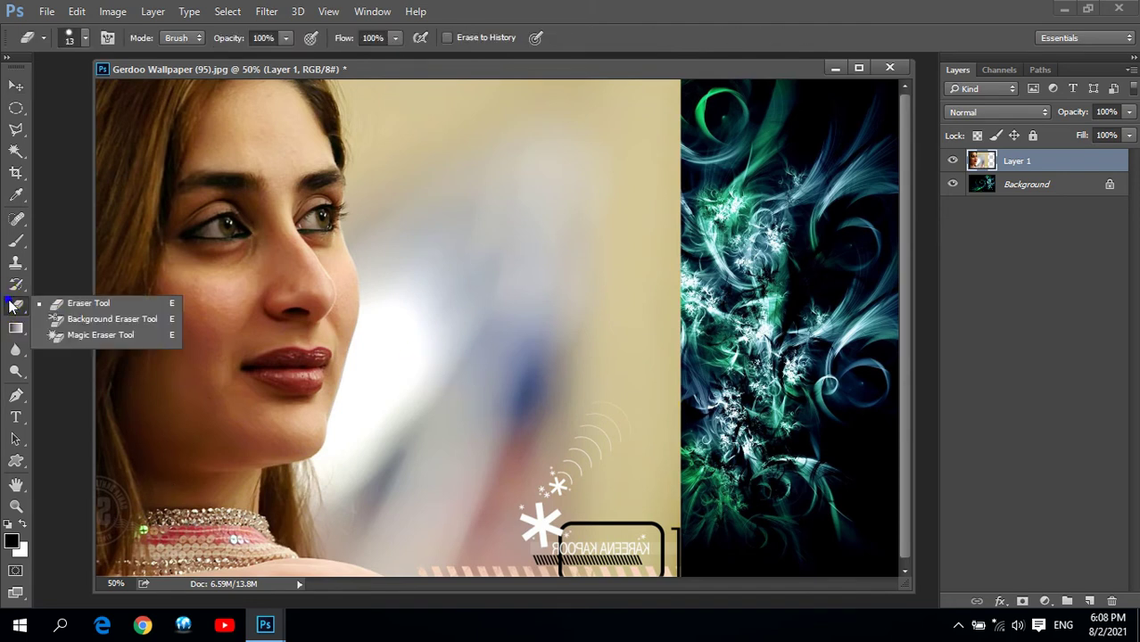
# Step: Erase the portrait's right edge with a 300 px standard eraser using the first brush preset
pyautogui.click(69, 302)
pyautogui.click(85, 37)
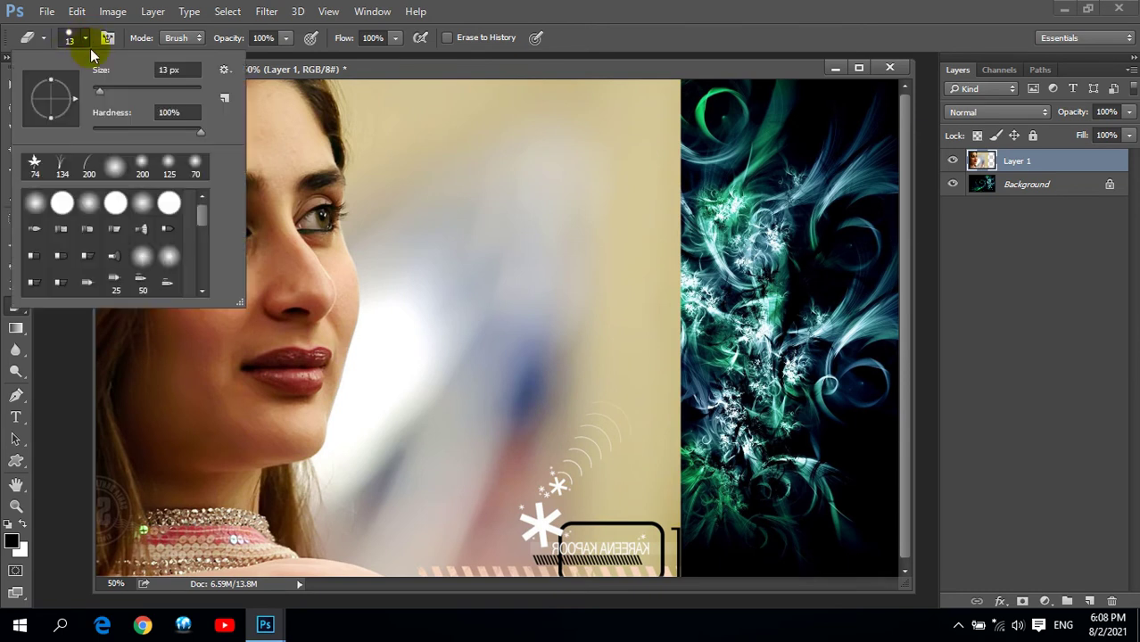
pyautogui.doubleClick(37, 206)
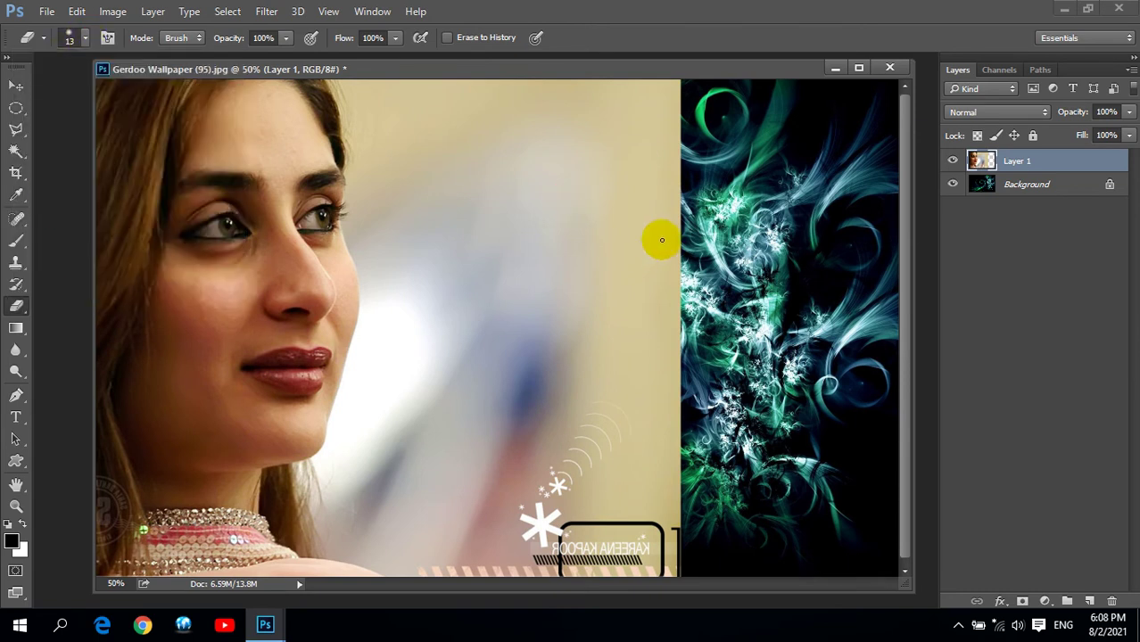
pyautogui.press(']')
pyautogui.press(']')
pyautogui.press(']')
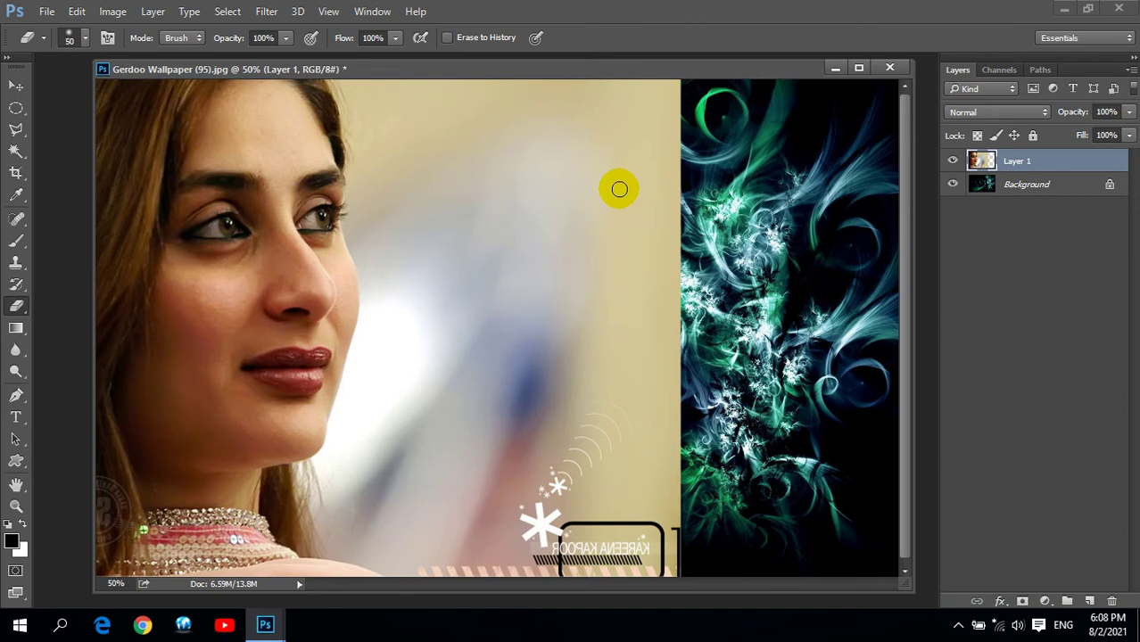
pyautogui.press(']')
pyautogui.press(']')
pyautogui.press(']')
pyautogui.press(']')
pyautogui.press(']')
pyautogui.press(']')
pyautogui.press(']')
pyautogui.press(']')
pyautogui.press(']')
pyautogui.moveTo(684, 214)
pyautogui.mouseDown()
pyautogui.moveTo(662, 51)
pyautogui.moveTo(729, 402)
pyautogui.moveTo(667, 616)
pyautogui.moveTo(618, 614)
pyautogui.moveTo(611, 51)
pyautogui.moveTo(590, 280)
pyautogui.moveTo(504, 249)
pyautogui.moveTo(421, 100)
pyautogui.moveTo(366, 161)
pyautogui.moveTo(357, 84)
pyautogui.moveTo(371, 64)
pyautogui.moveTo(443, 228)
pyautogui.moveTo(410, 250)
pyautogui.moveTo(387, 193)
pyautogui.moveTo(382, 221)
pyautogui.moveTo(380, 198)
pyautogui.moveTo(417, 279)
pyautogui.moveTo(573, 387)
pyautogui.moveTo(469, 295)
pyautogui.moveTo(532, 478)
pyautogui.moveTo(560, 521)
pyautogui.moveTo(492, 583)
pyautogui.moveTo(499, 540)
pyautogui.moveTo(478, 557)
pyautogui.moveTo(423, 310)
pyautogui.moveTo(471, 621)
pyautogui.moveTo(374, 526)
pyautogui.moveTo(409, 563)
pyautogui.moveTo(377, 476)
pyautogui.moveTo(395, 448)
pyautogui.moveTo(406, 283)
pyautogui.moveTo(351, 463)
pyautogui.moveTo(393, 327)
pyautogui.moveTo(384, 251)
pyautogui.moveTo(389, 331)
pyautogui.moveTo(371, 429)
pyautogui.moveTo(389, 298)
pyautogui.moveTo(378, 62)
pyautogui.mouseUp()
# Step: Erase the leftover glow near the necklace at 150 px, then close the document
pyautogui.press('[')
pyautogui.press('[')
pyautogui.press('[')
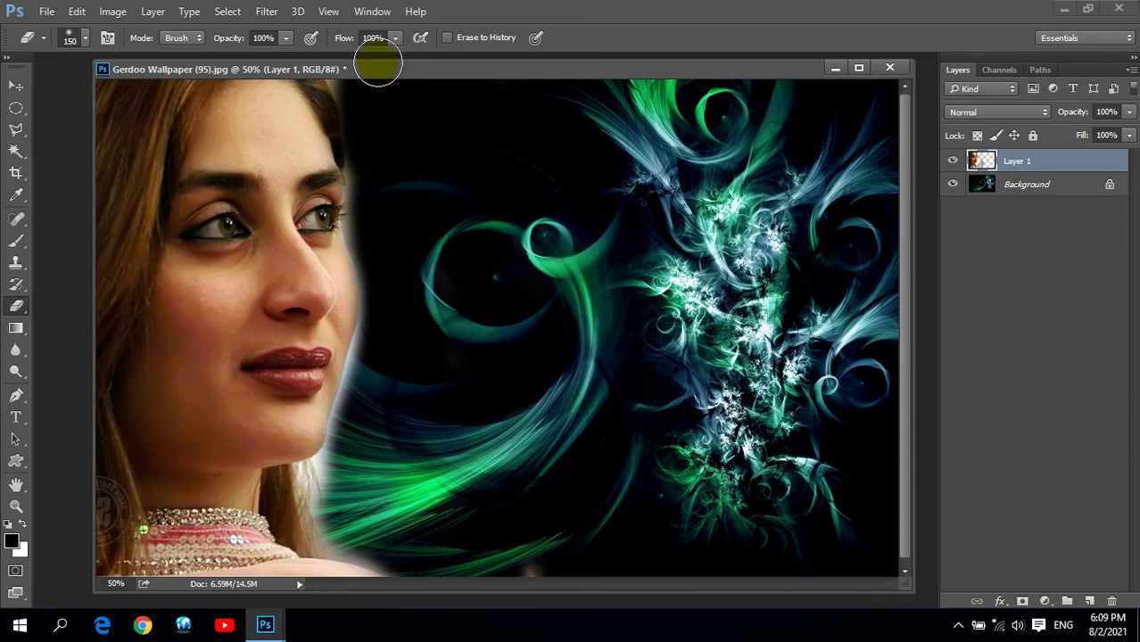
pyautogui.moveTo(460, 547)
pyautogui.mouseDown()
pyautogui.moveTo(397, 540)
pyautogui.moveTo(346, 510)
pyautogui.moveTo(351, 445)
pyautogui.moveTo(376, 399)
pyautogui.mouseUp()
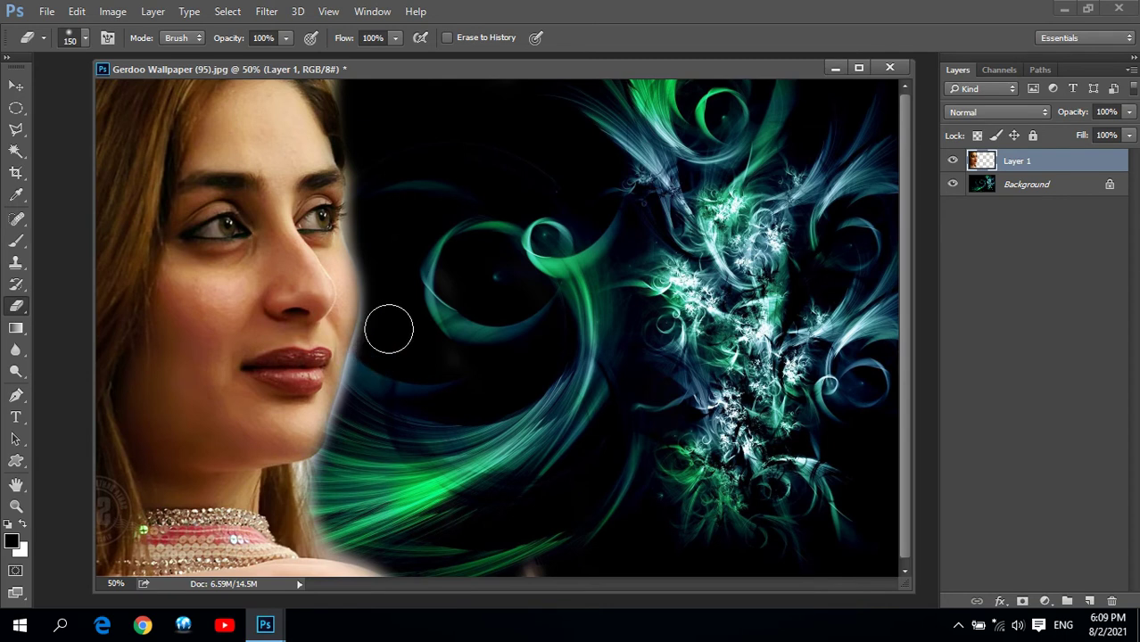
pyautogui.moveTo(675, 248); pyautogui.dragTo(706, 234)
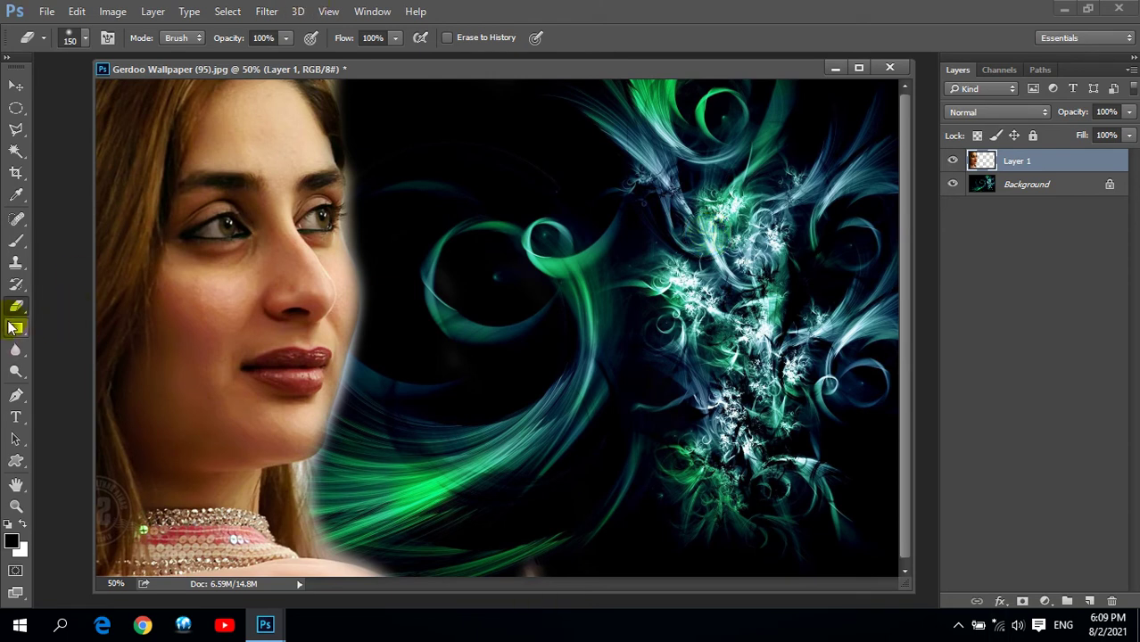
pyautogui.rightClick(16, 306)
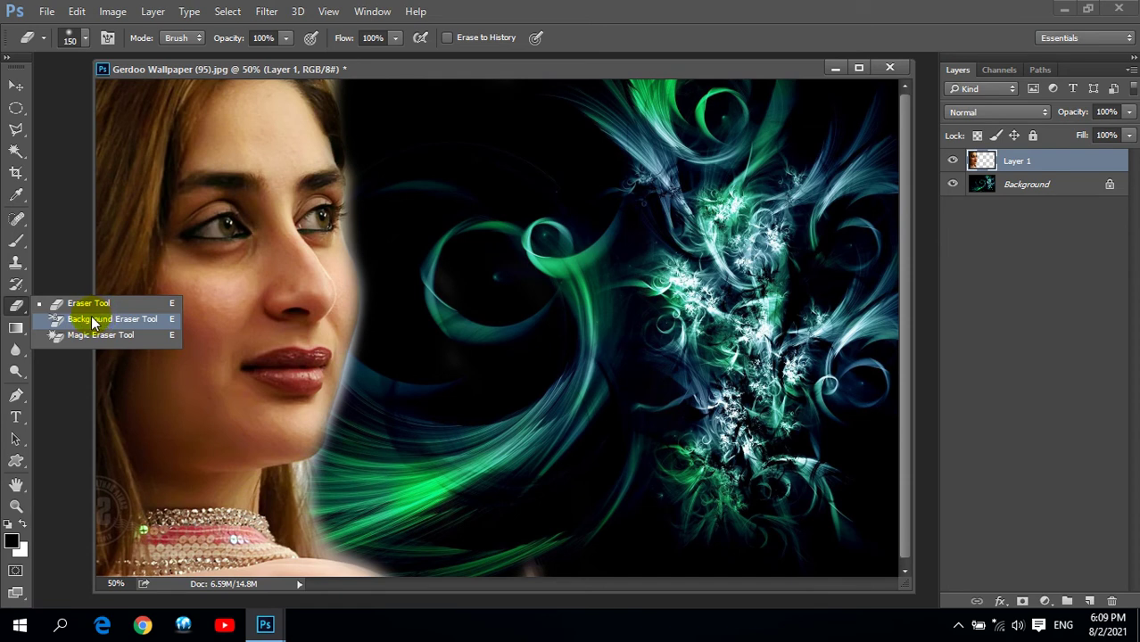
pyautogui.click(888, 68)
# Step: Discard the Photoshop document unsaved and launch Adobe Premiere Pro CC 2017 from a Windows search for 'adobe'
pyautogui.click(586, 246)
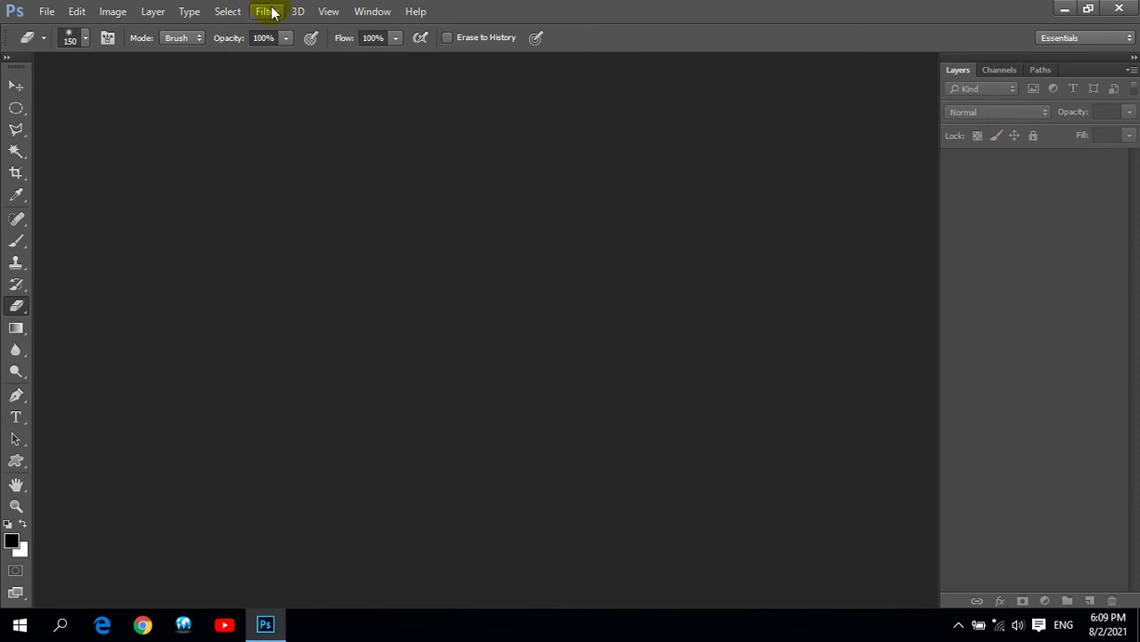
pyautogui.press('super')
pyautogui.write('adobe')
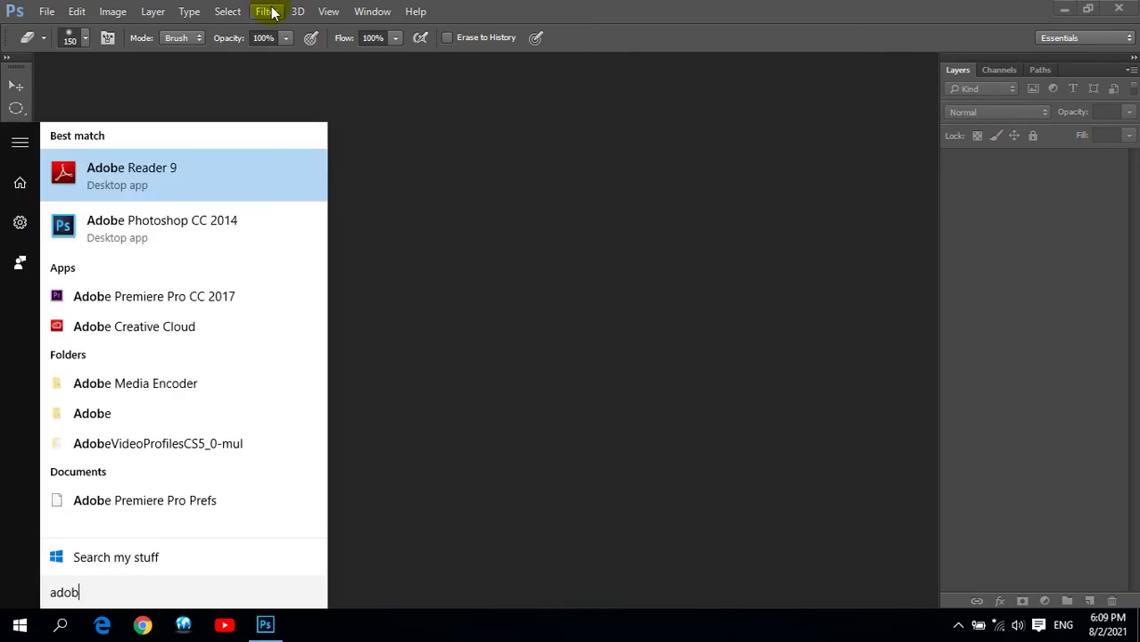
pyautogui.click(223, 299)
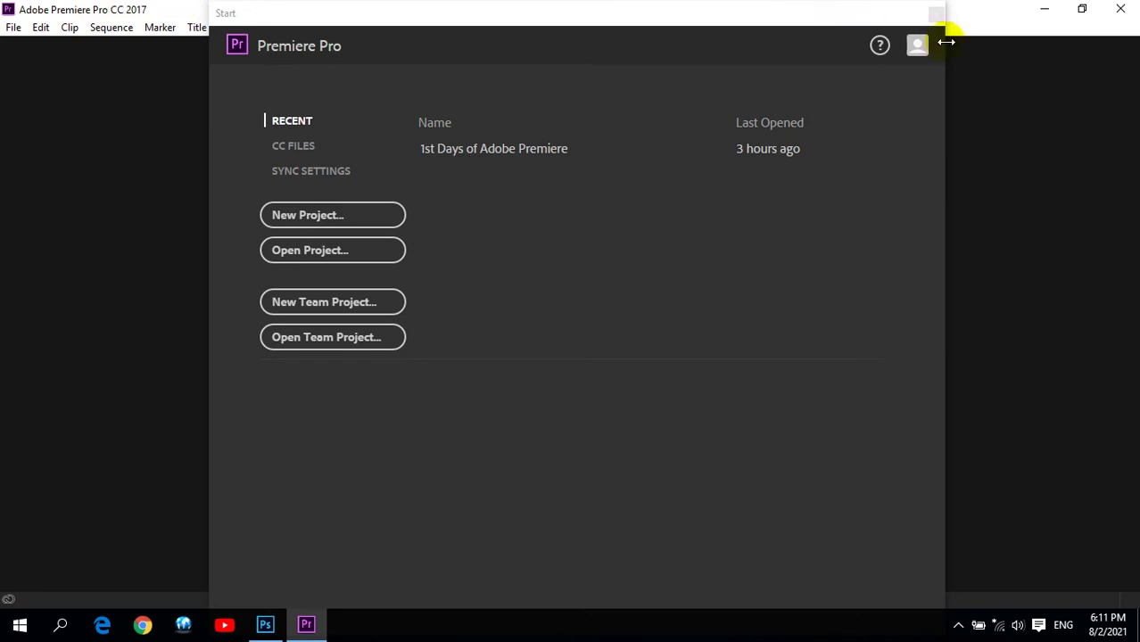
# Step: Quit Premiere Pro and bring up Photoshop's Open dialog
pyautogui.click(926, 20)
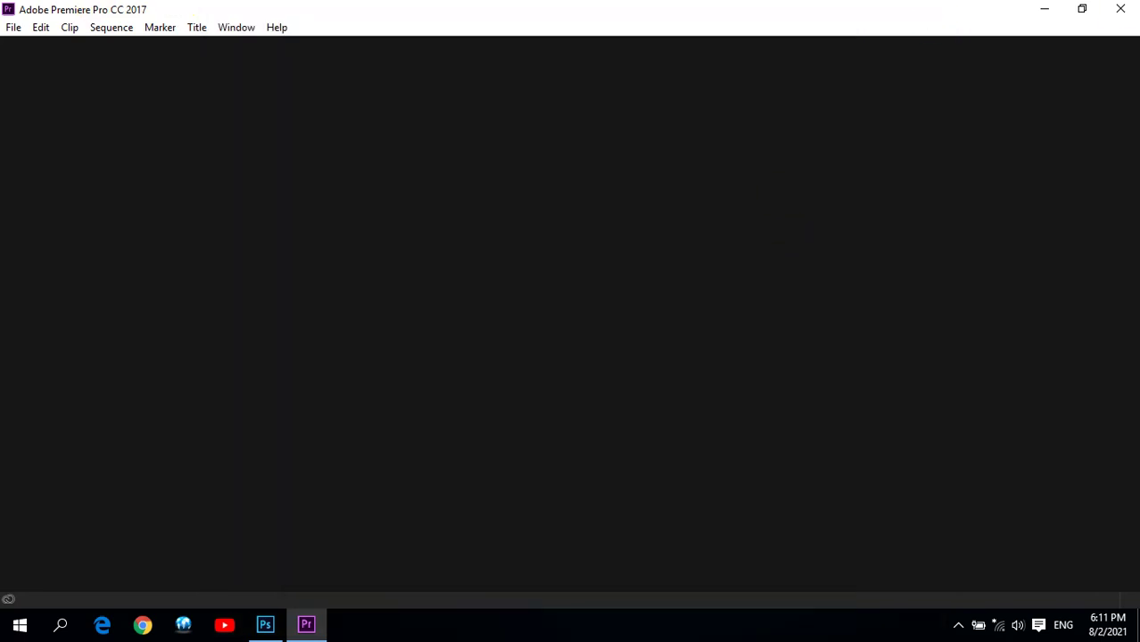
pyautogui.click(1120, 8)
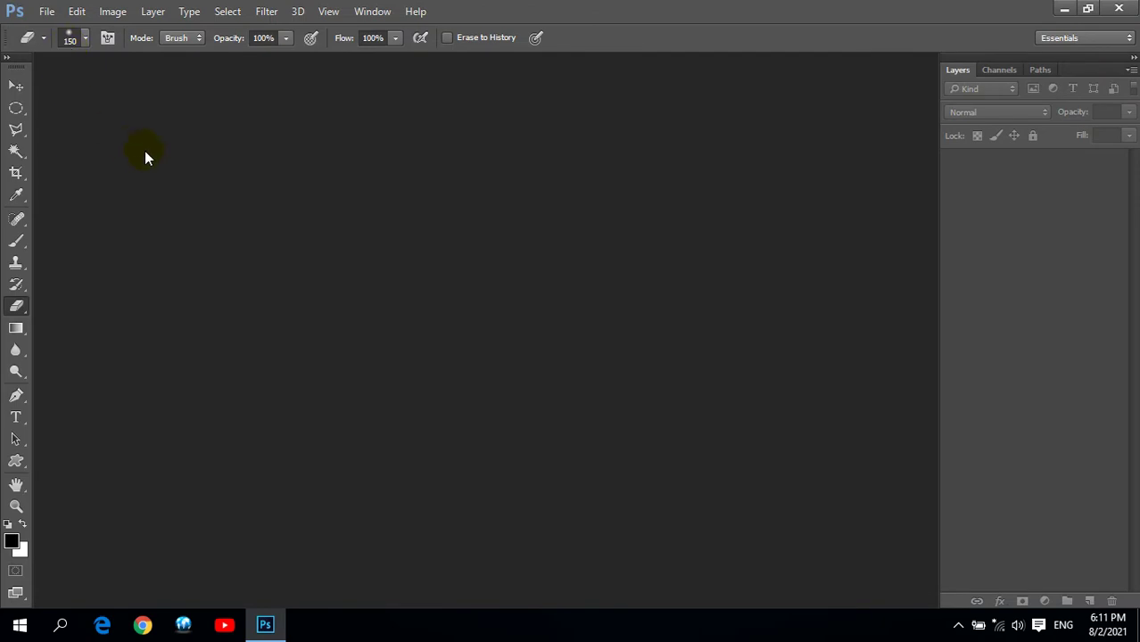
pyautogui.doubleClick(131, 149)
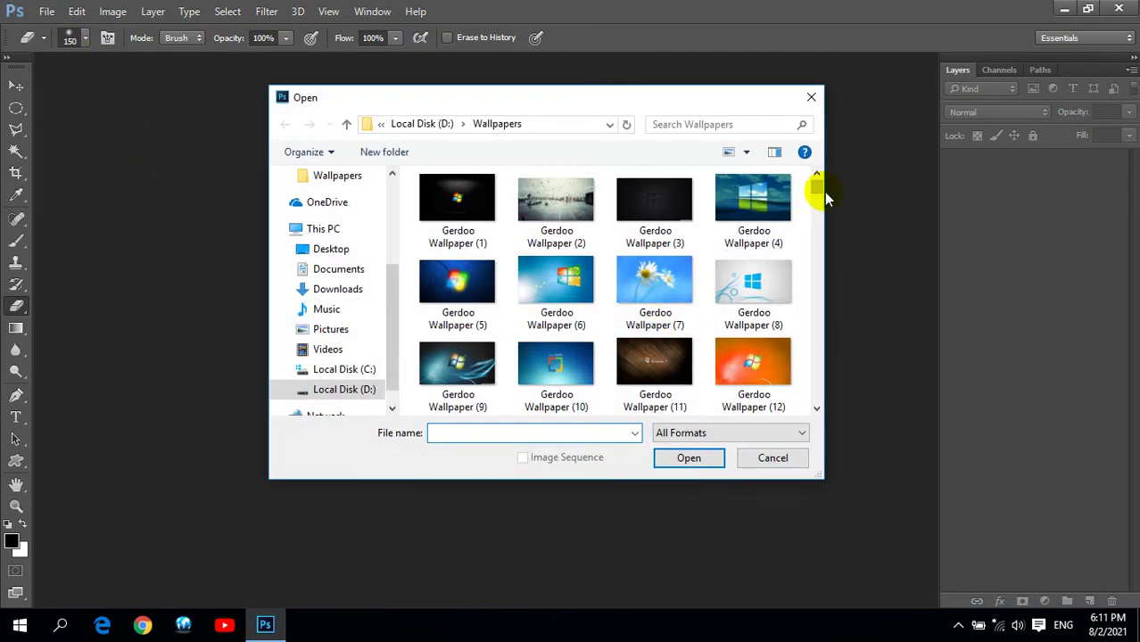
# Step: Browse D:\Indian Wallpapers, comparing several portrait thumbnails
pyautogui.click(348, 129)
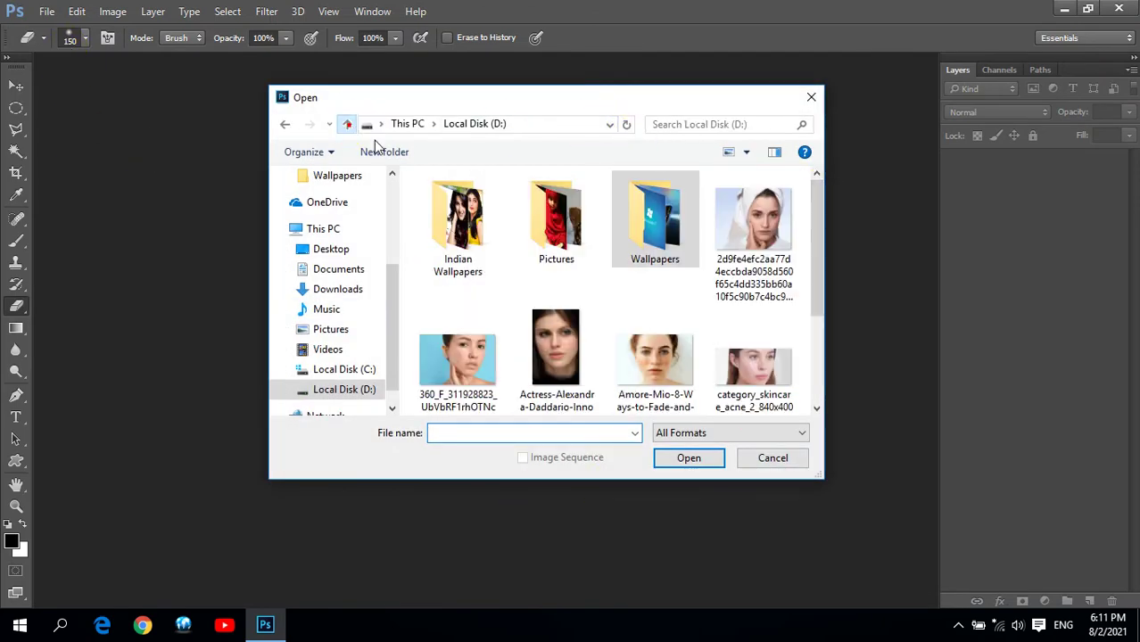
pyautogui.doubleClick(459, 210)
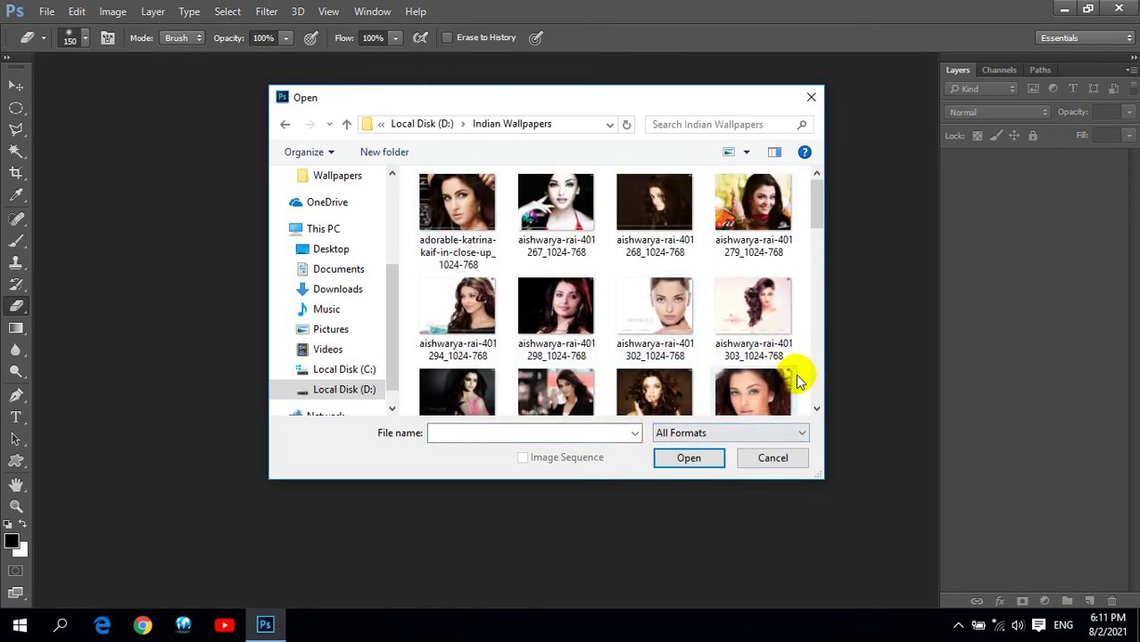
pyautogui.scroll(-1, 796, 377)
pyautogui.click(680, 326)
pyautogui.click(579, 366)
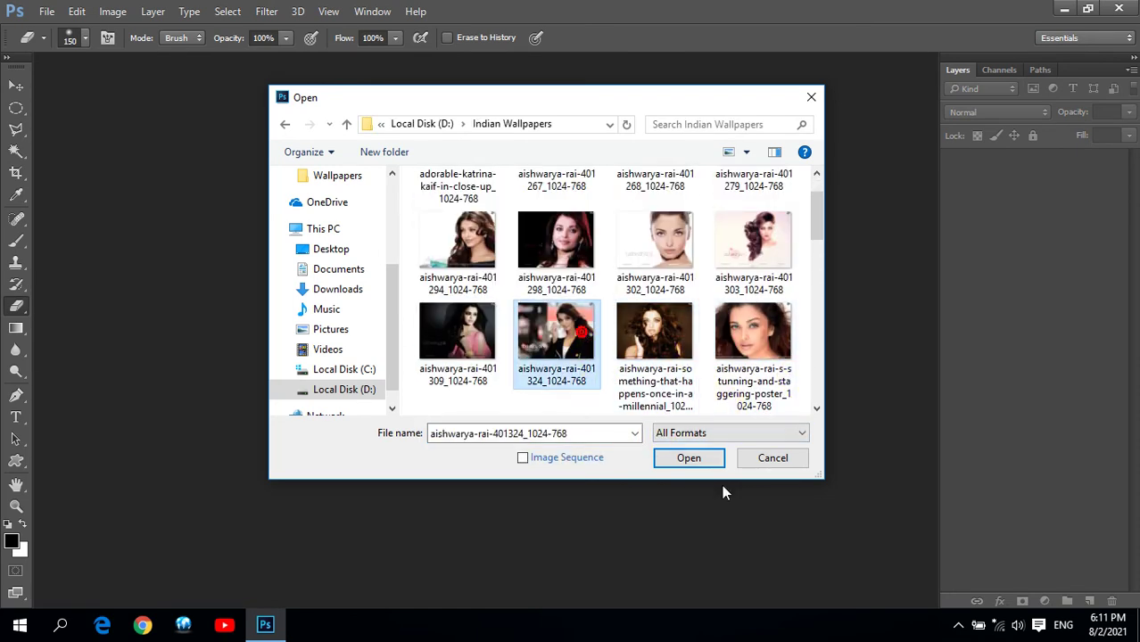
pyautogui.scroll(-2, 571, 406)
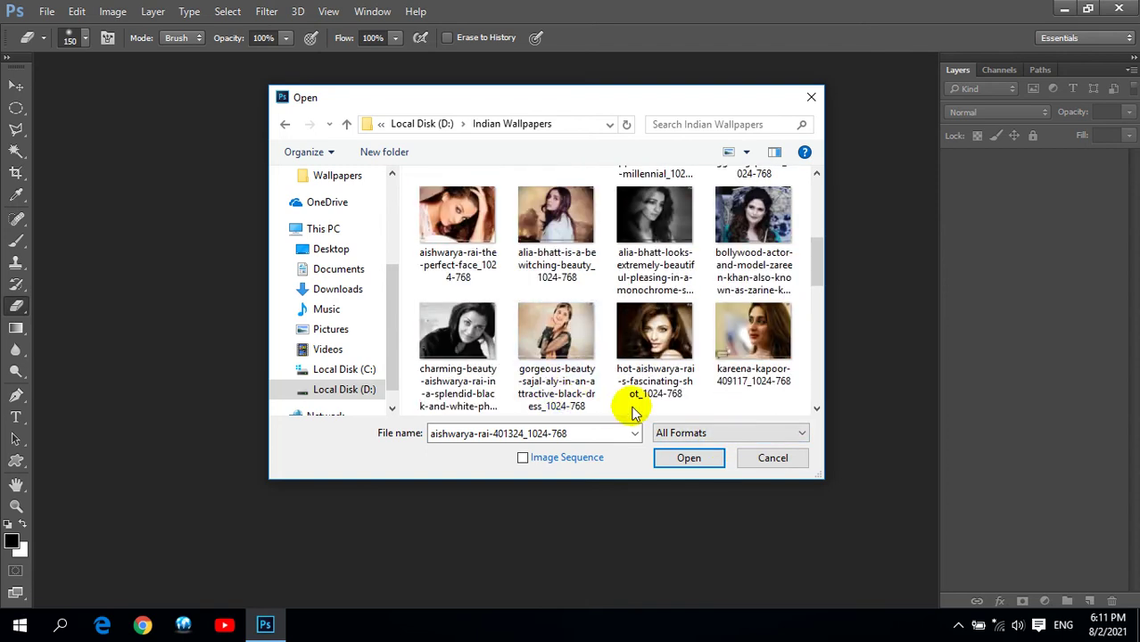
pyautogui.click(565, 332)
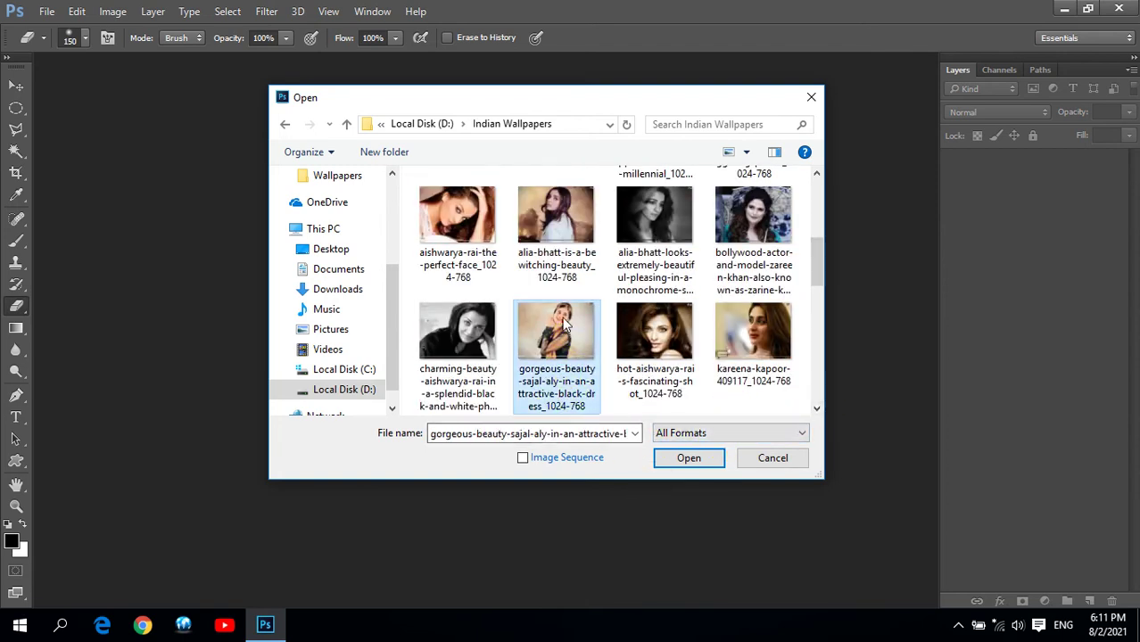
pyautogui.click(451, 340)
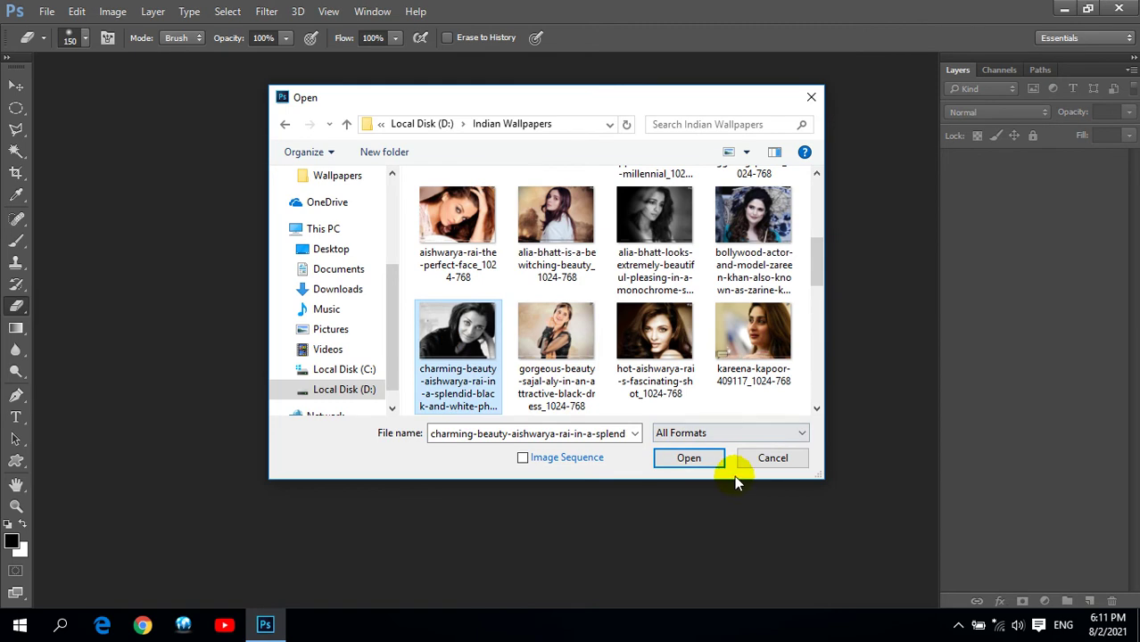
pyautogui.moveTo(820, 283); pyautogui.dragTo(822, 324)
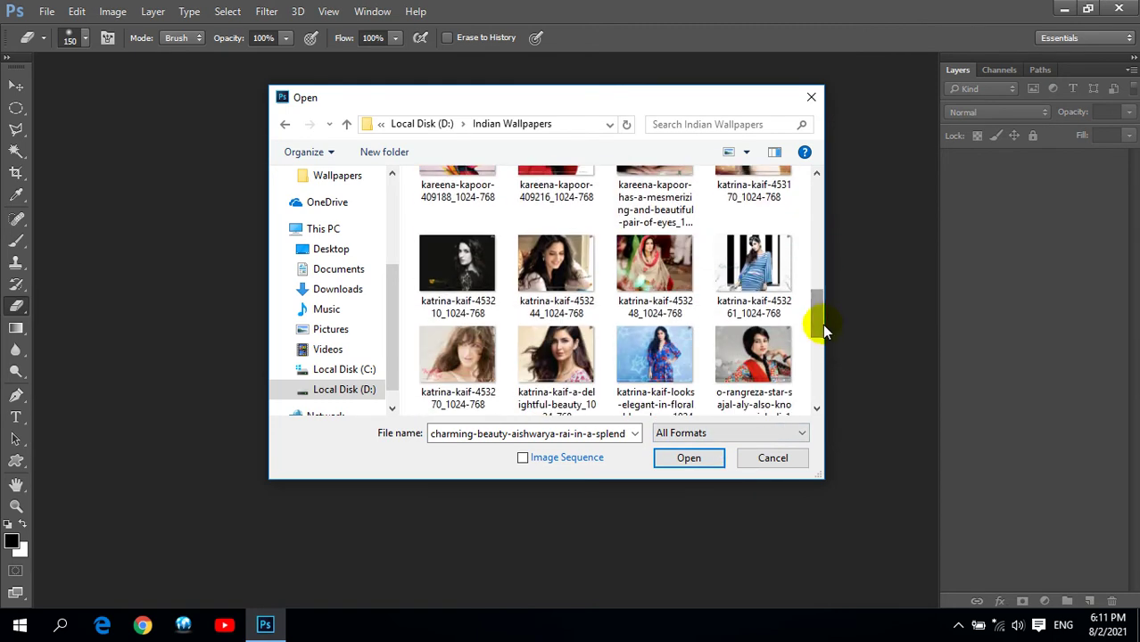
# Step: Select the pink teddy-hoodie portrait and open it
pyautogui.click(631, 266)
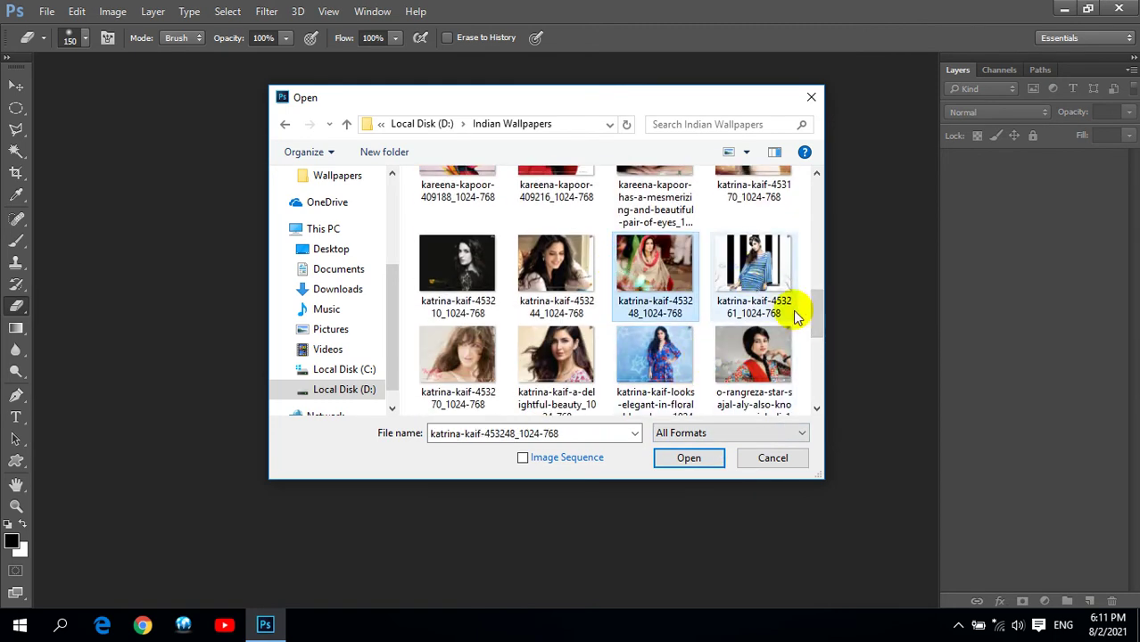
pyautogui.moveTo(820, 318); pyautogui.dragTo(822, 353)
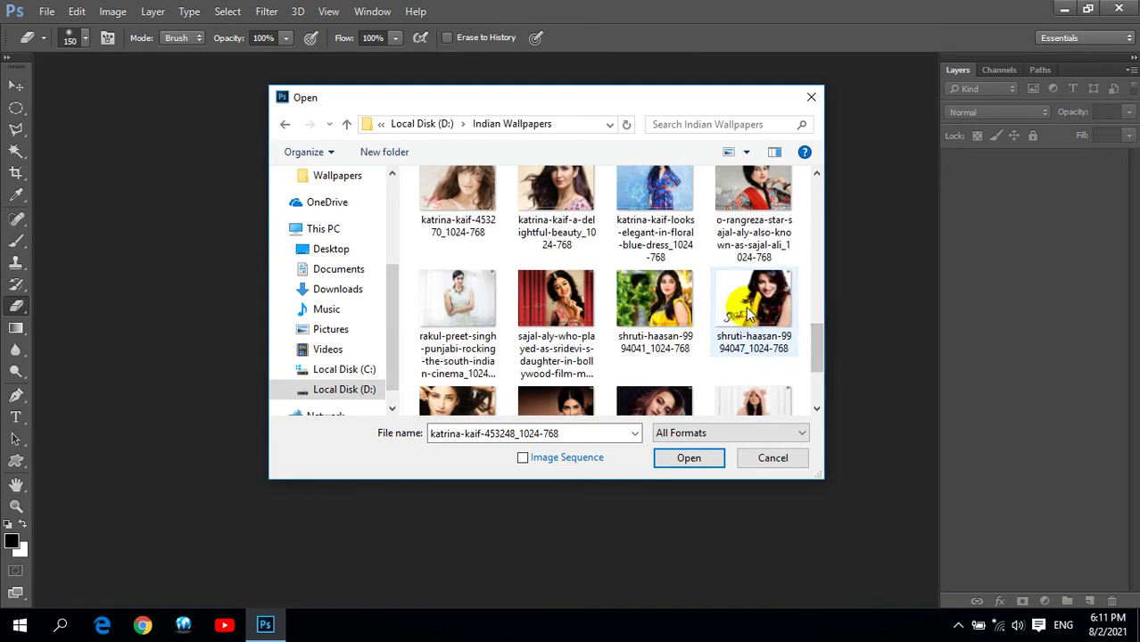
pyautogui.click(747, 320)
pyautogui.click(459, 300)
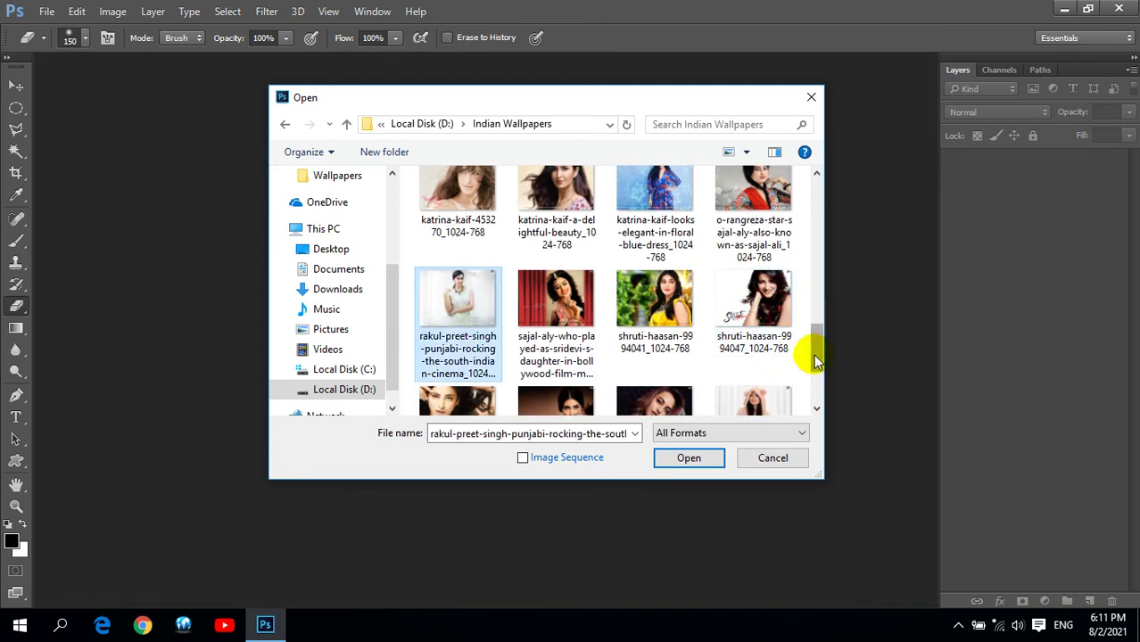
pyautogui.scroll(-2, 818, 375)
pyautogui.click(756, 303)
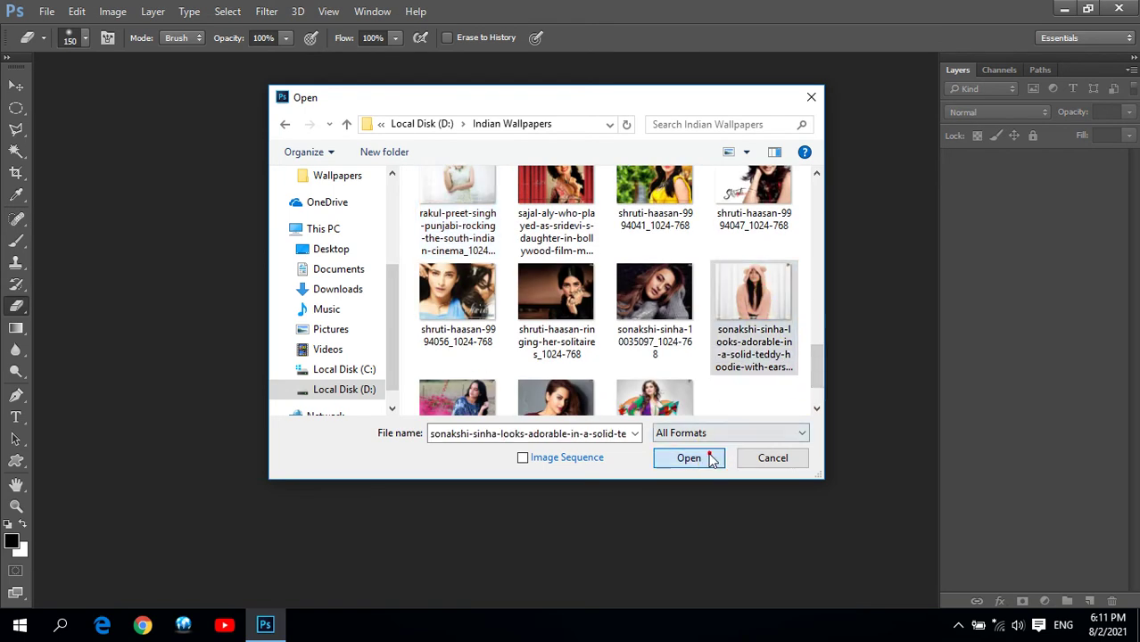
pyautogui.click(712, 458)
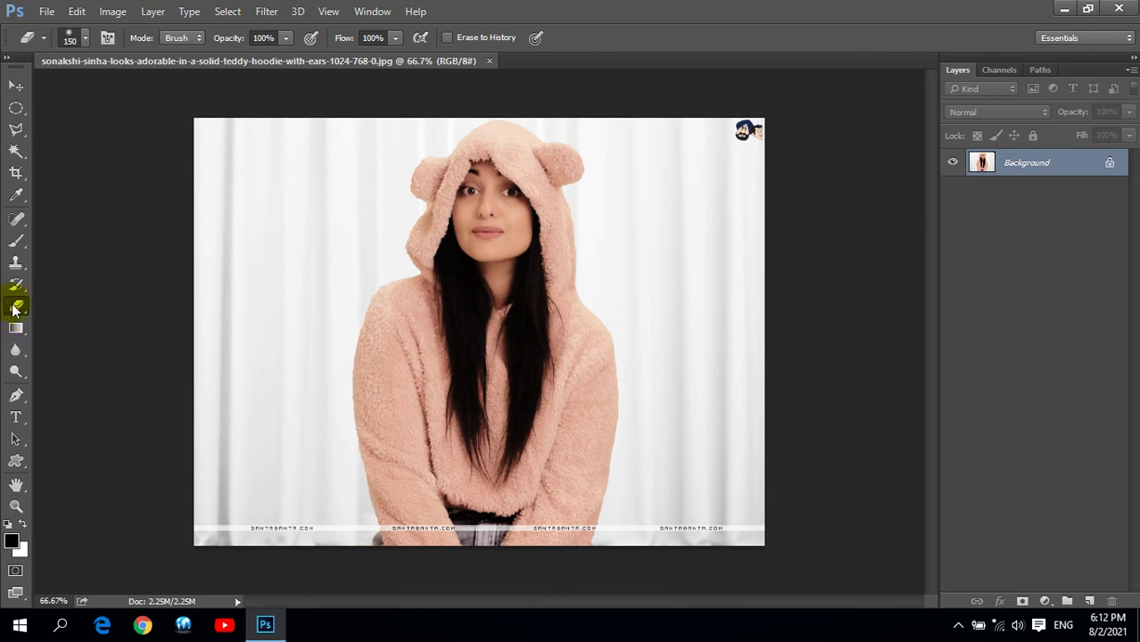
pyautogui.rightClick(16, 302)
# Step: Erase the white background left of the hoodie with the Background Eraser Tool at size 70
pyautogui.click(81, 319)
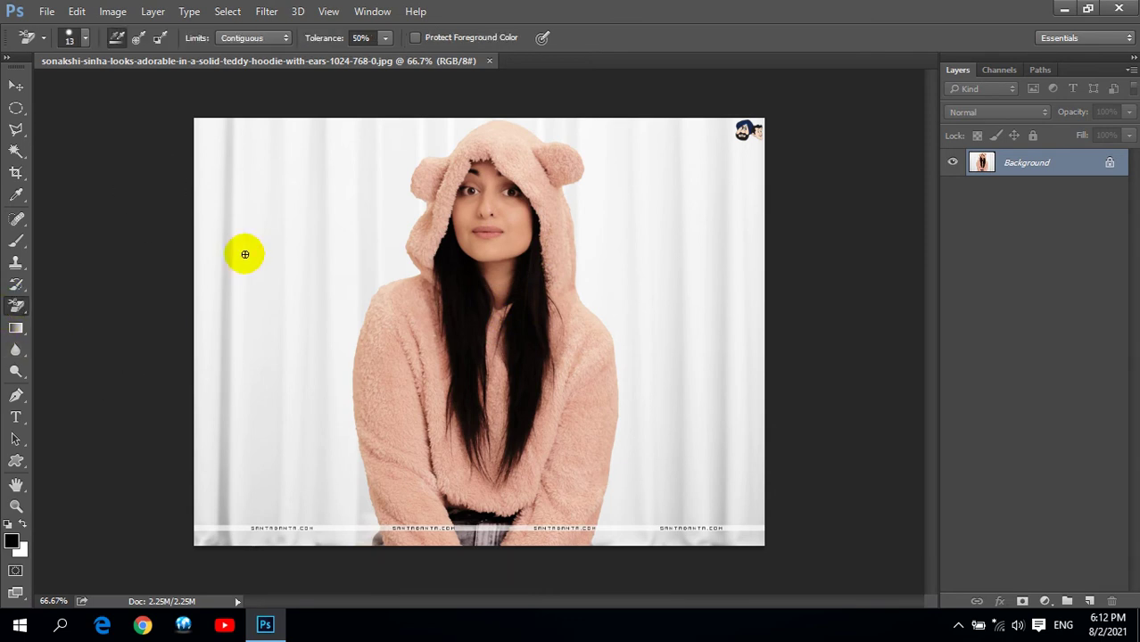
pyautogui.press('Return')
pyautogui.rightClick(16, 305)
pyautogui.click(74, 314)
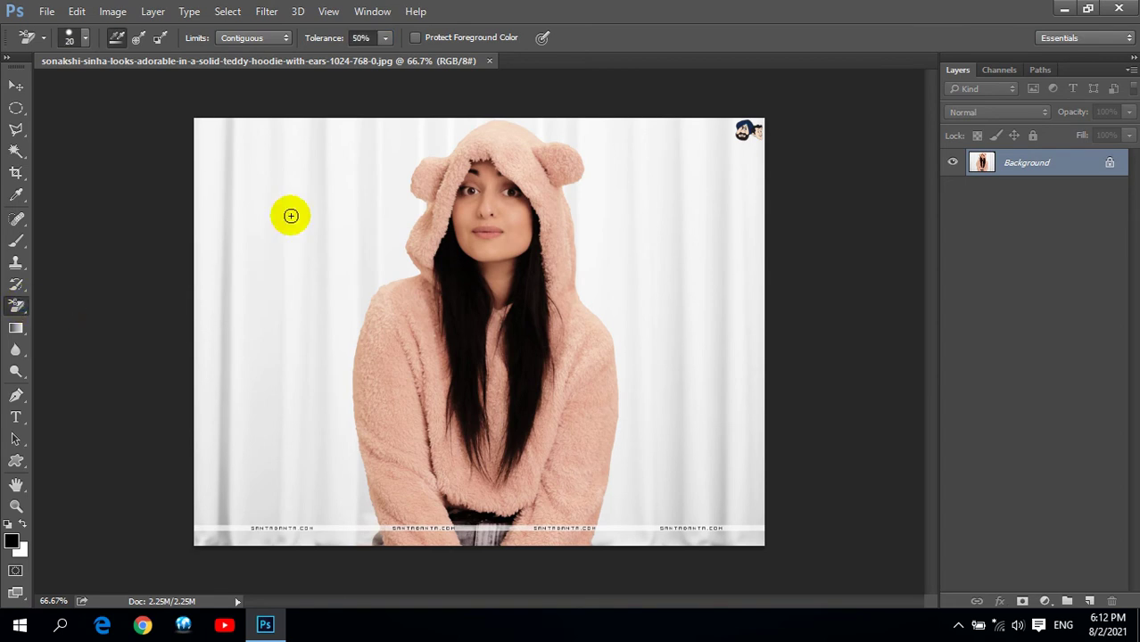
pyautogui.press(']')
pyautogui.press(']')
pyautogui.press(']')
pyautogui.moveTo(214, 179)
pyautogui.mouseDown()
pyautogui.moveTo(234, 320)
pyautogui.moveTo(214, 382)
pyautogui.moveTo(243, 127)
pyautogui.mouseUp()
pyautogui.moveTo(198, 77)
pyautogui.mouseDown()
pyautogui.moveTo(326, 127)
pyautogui.moveTo(280, 221)
pyautogui.moveTo(274, 368)
pyautogui.moveTo(257, 262)
pyautogui.moveTo(215, 526)
pyautogui.moveTo(203, 504)
pyautogui.mouseUp()
pyautogui.moveTo(303, 469)
pyautogui.mouseDown()
pyautogui.moveTo(323, 543)
pyautogui.moveTo(301, 296)
pyautogui.moveTo(374, 157)
pyautogui.moveTo(311, 257)
pyautogui.moveTo(316, 275)
pyautogui.mouseUp()
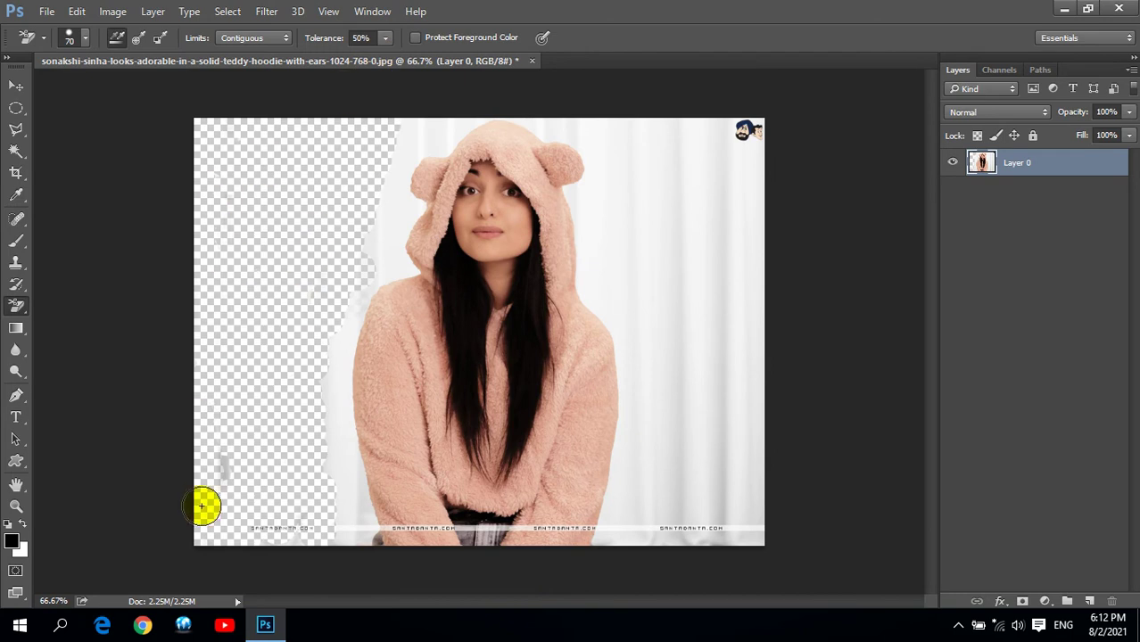
# Step: Erase the white background along her right side, undoing one bad stroke
pyautogui.moveTo(746, 474)
pyautogui.mouseDown()
pyautogui.moveTo(735, 380)
pyautogui.moveTo(771, 452)
pyautogui.moveTo(737, 450)
pyautogui.moveTo(749, 140)
pyautogui.moveTo(680, 254)
pyautogui.moveTo(746, 147)
pyautogui.moveTo(769, 185)
pyautogui.moveTo(687, 270)
pyautogui.moveTo(610, 107)
pyautogui.moveTo(639, 310)
pyautogui.moveTo(626, 197)
pyautogui.moveTo(734, 260)
pyautogui.moveTo(685, 332)
pyautogui.moveTo(675, 402)
pyautogui.moveTo(705, 428)
pyautogui.moveTo(692, 535)
pyautogui.moveTo(622, 551)
pyautogui.moveTo(659, 474)
pyautogui.moveTo(663, 381)
pyautogui.moveTo(664, 497)
pyautogui.moveTo(701, 494)
pyautogui.mouseUp()
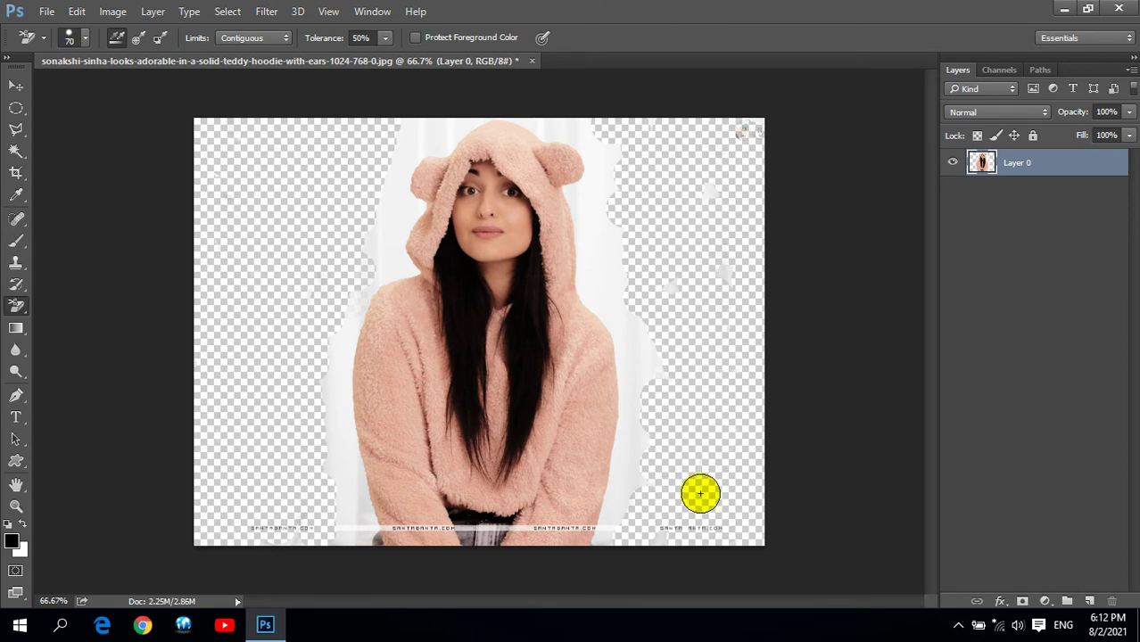
pyautogui.moveTo(701, 494)
pyautogui.mouseDown()
pyautogui.moveTo(639, 514)
pyautogui.moveTo(655, 423)
pyautogui.moveTo(615, 174)
pyautogui.moveTo(386, 199)
pyautogui.moveTo(326, 336)
pyautogui.moveTo(326, 451)
pyautogui.moveTo(347, 502)
pyautogui.moveTo(341, 321)
pyautogui.moveTo(387, 262)
pyautogui.moveTo(406, 217)
pyautogui.moveTo(399, 178)
pyautogui.moveTo(458, 107)
pyautogui.moveTo(445, 135)
pyautogui.moveTo(491, 108)
pyautogui.moveTo(600, 132)
pyautogui.moveTo(585, 196)
pyautogui.moveTo(629, 278)
pyautogui.moveTo(644, 394)
pyautogui.moveTo(629, 407)
pyautogui.moveTo(584, 567)
pyautogui.mouseUp()
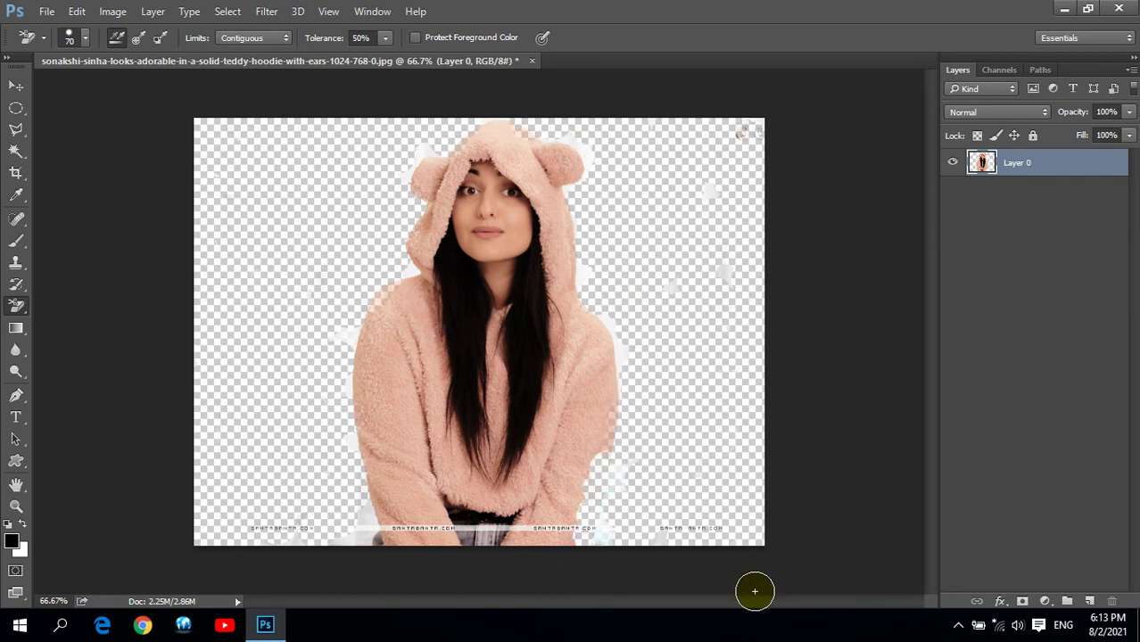
pyautogui.hotkey('ctrl', 'z')
pyautogui.click(674, 399)
pyautogui.moveTo(673, 400)
pyautogui.mouseDown()
pyautogui.moveTo(636, 441)
pyautogui.moveTo(746, 392)
pyautogui.mouseUp()
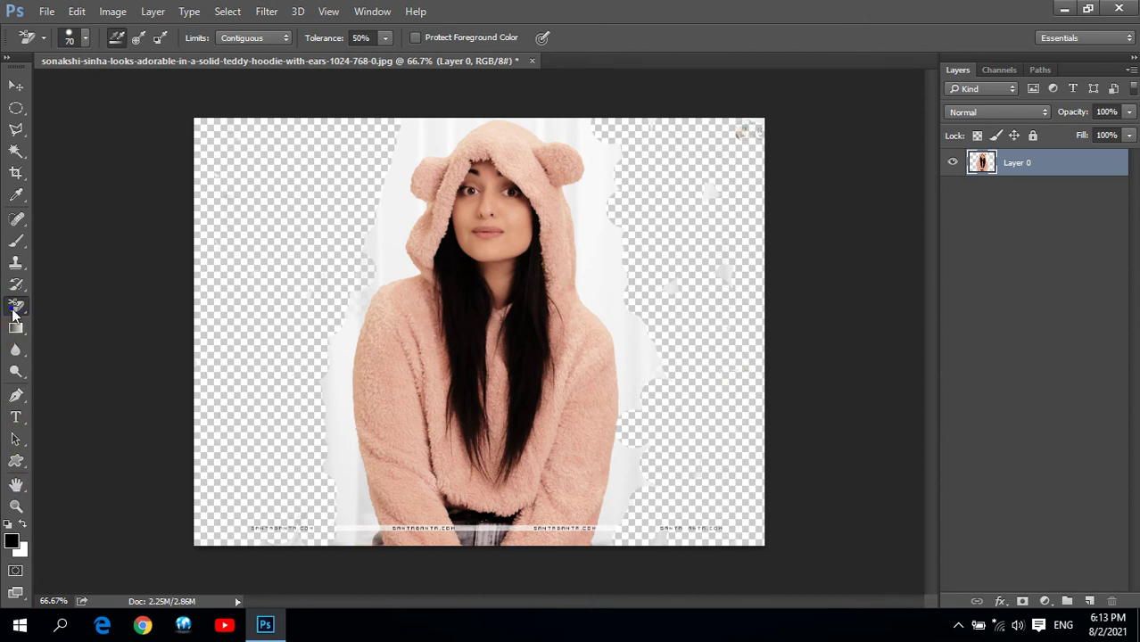
pyautogui.rightClick(14, 312)
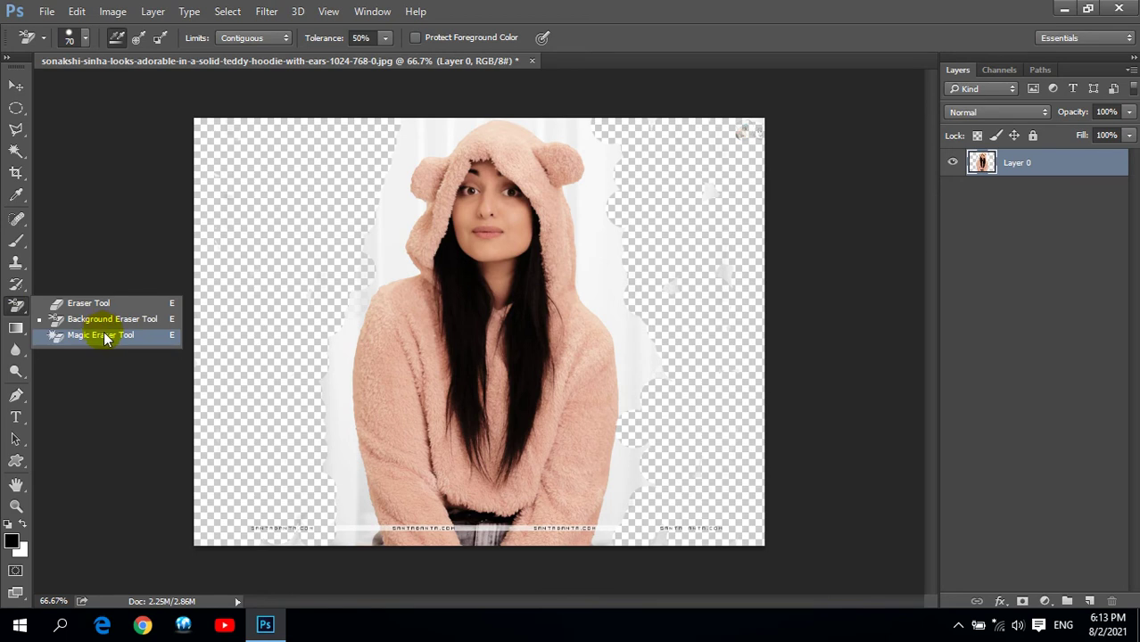
pyautogui.click(79, 107)
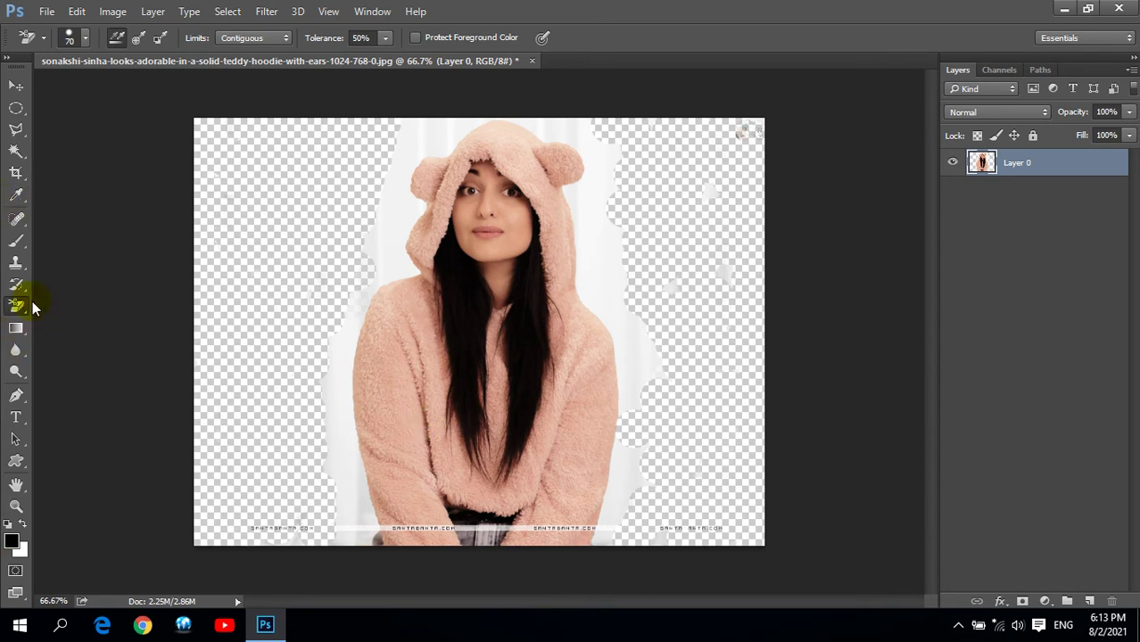
pyautogui.rightClick(18, 305)
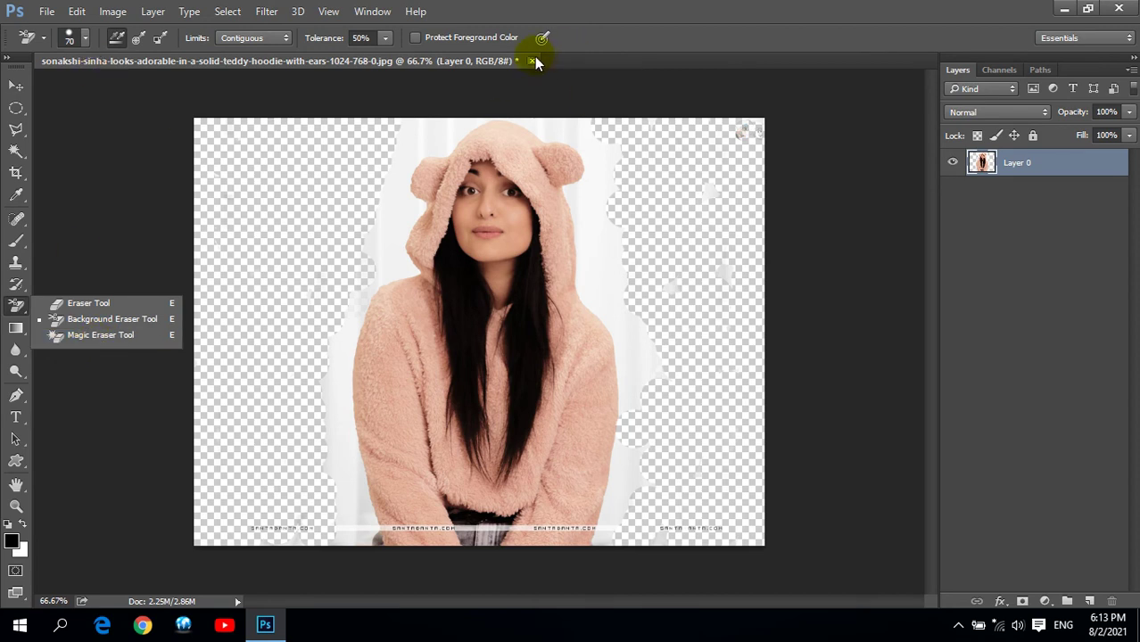
pyautogui.click(661, 9)
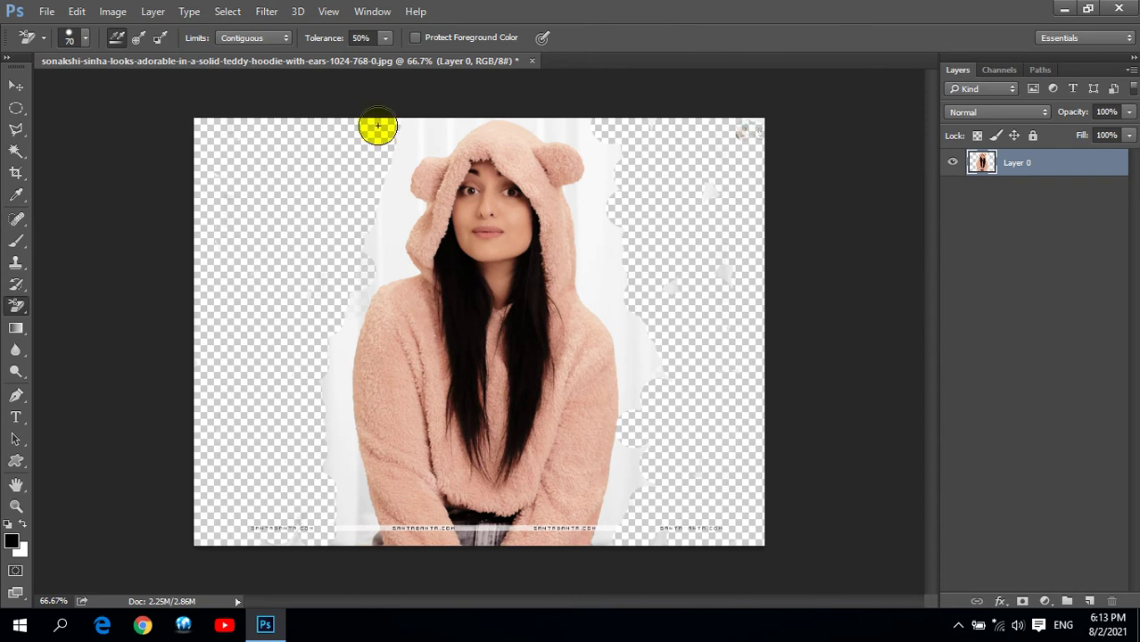
# Step: Revert the hoodie photo to its original state and float it in its own window
pyautogui.press('F12')
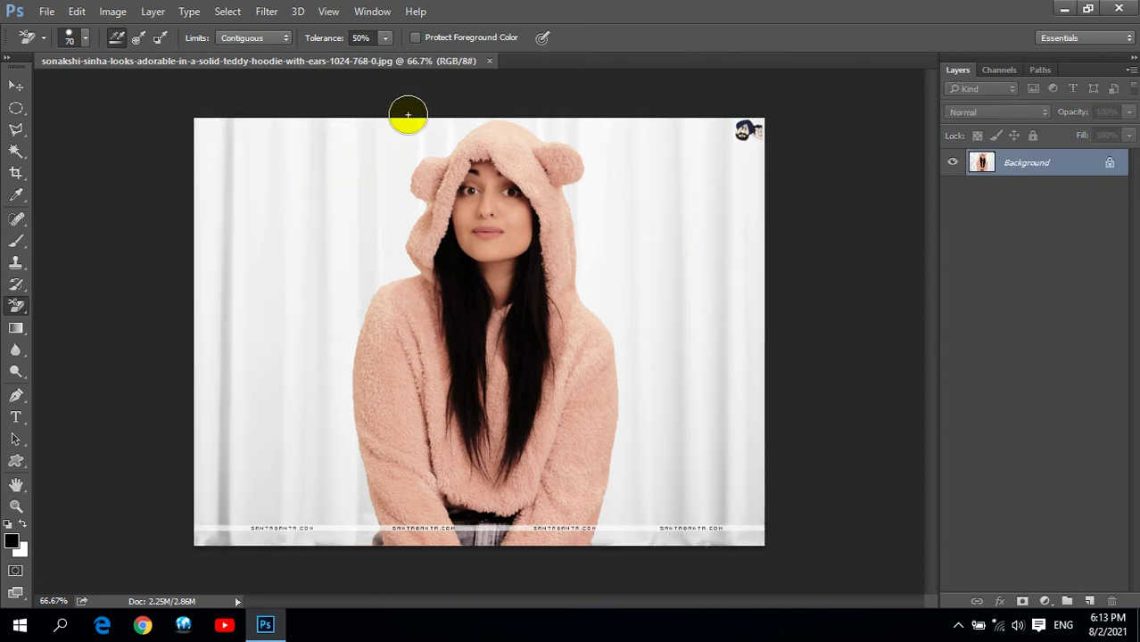
pyautogui.moveTo(419, 61); pyautogui.dragTo(418, 58)
pyautogui.click(15, 87)
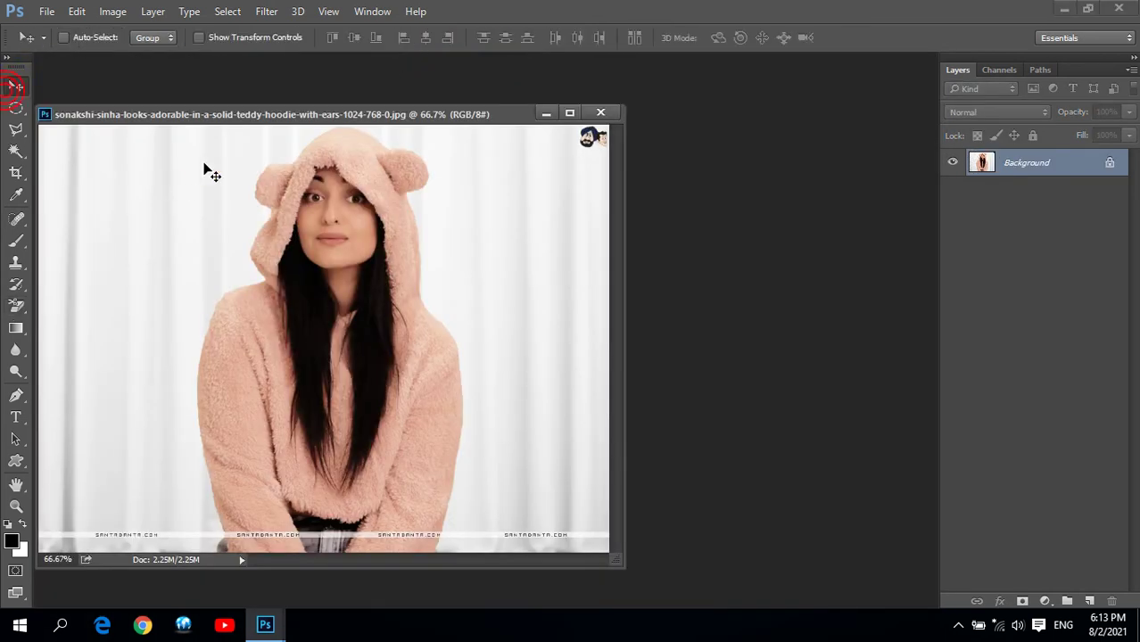
pyautogui.moveTo(399, 134); pyautogui.dragTo(466, 147)
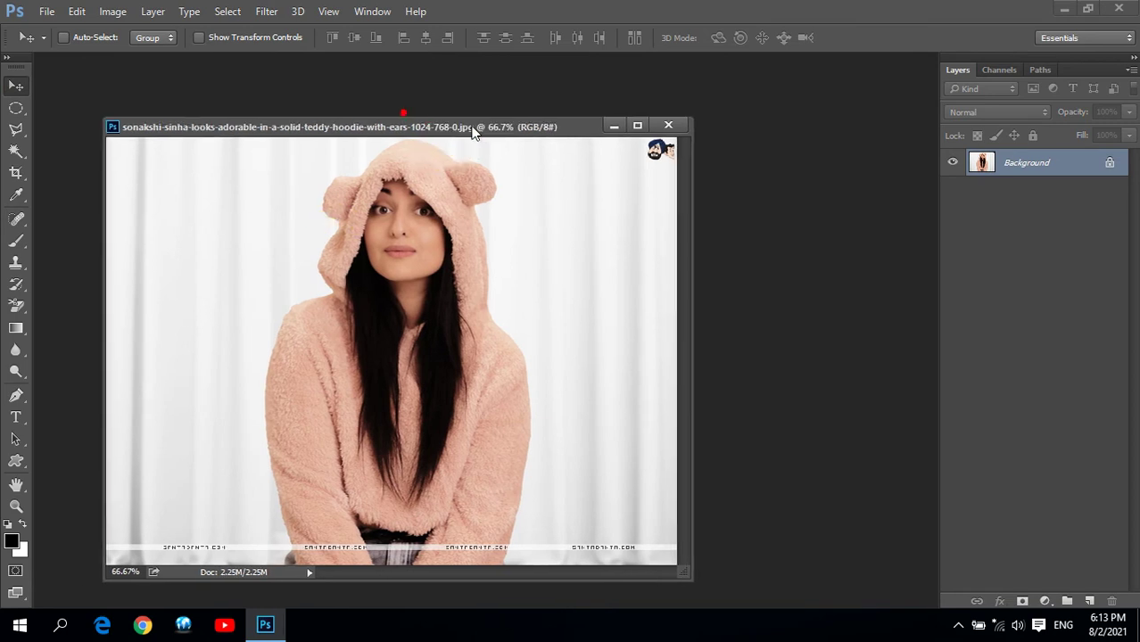
# Step: Open aishwarya-rai-401302_1024-768.jpg from Indian Wallpapers and float it in its own window
pyautogui.hotkey('ctrl', 'o')
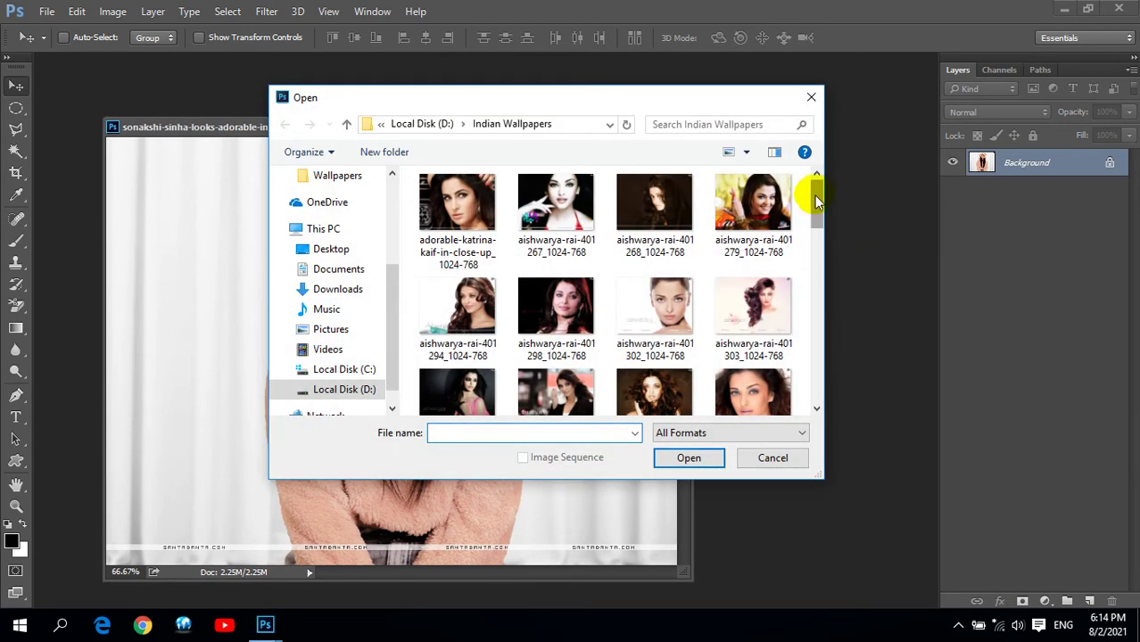
pyautogui.scroll(-1, 818, 207)
pyautogui.moveTo(818, 209); pyautogui.dragTo(818, 277)
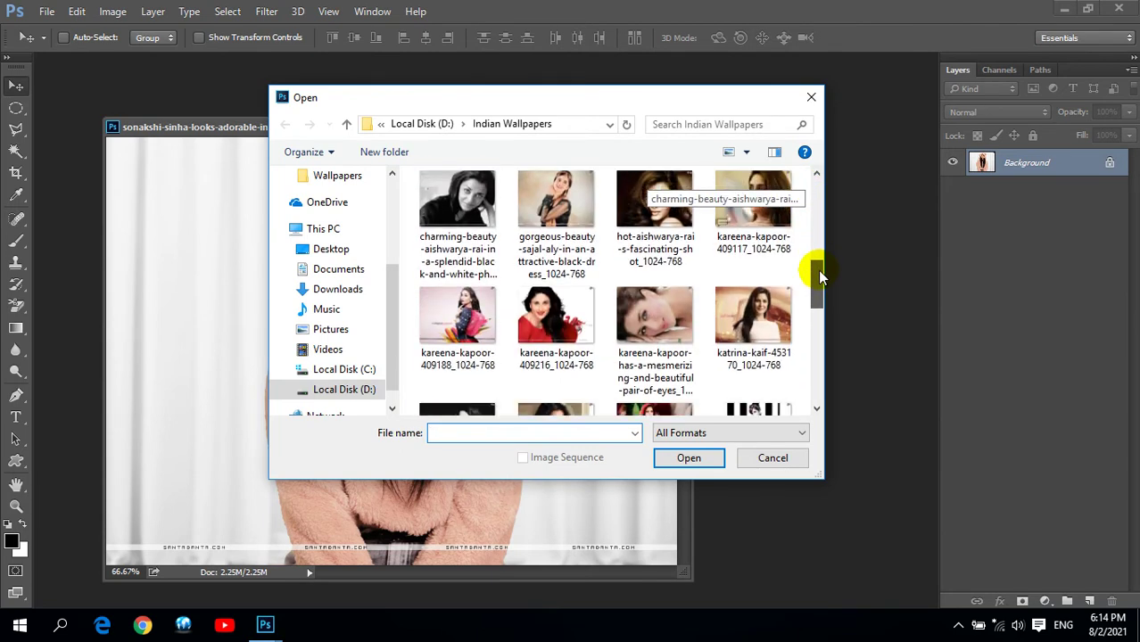
pyautogui.moveTo(818, 283)
pyautogui.mouseDown()
pyautogui.moveTo(819, 377)
pyautogui.moveTo(821, 188)
pyautogui.mouseUp()
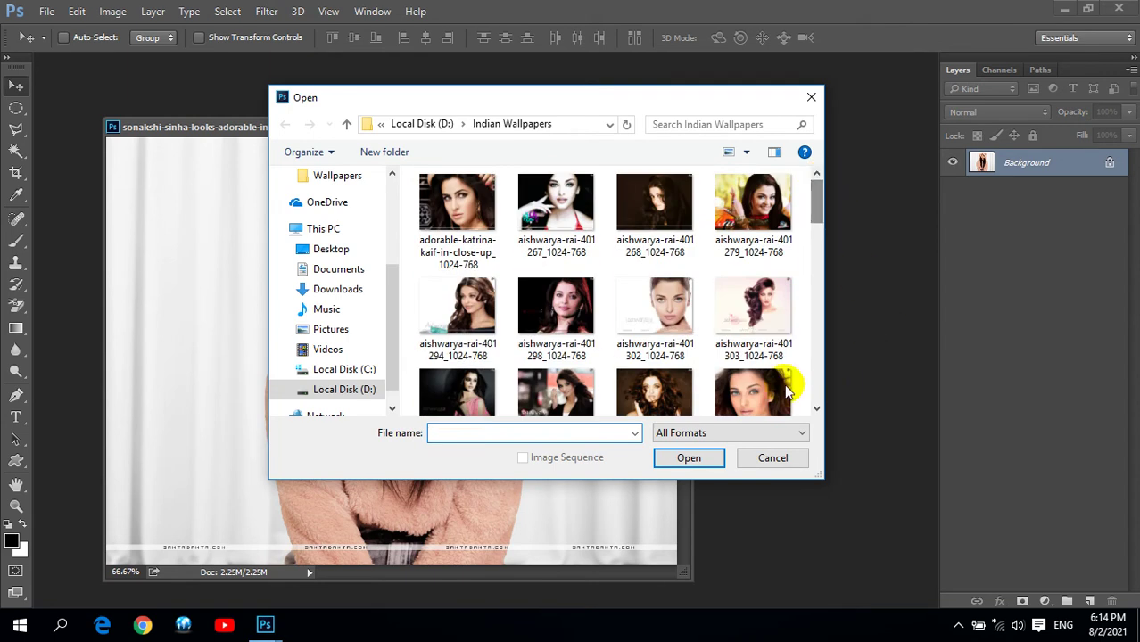
pyautogui.click(654, 306)
pyautogui.click(689, 459)
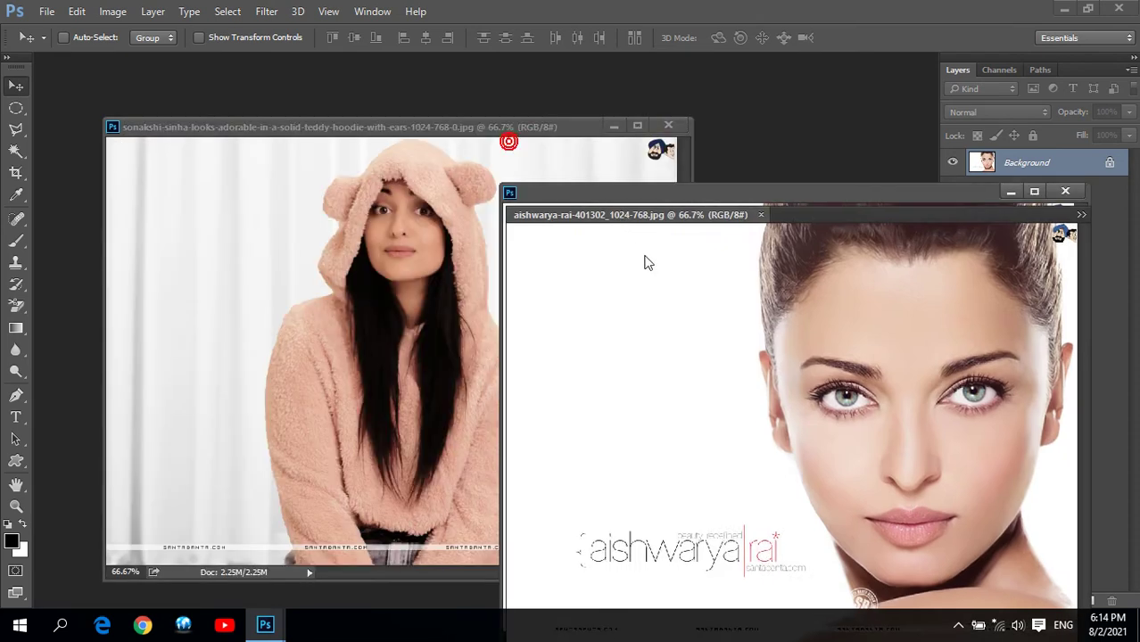
pyautogui.moveTo(509, 146); pyautogui.dragTo(615, 195)
# Step: Close the teddy-hoodie photo and browse to the D:\Wallpapers folder in the Open dialog
pyautogui.click(668, 123)
pyautogui.doubleClick(466, 136)
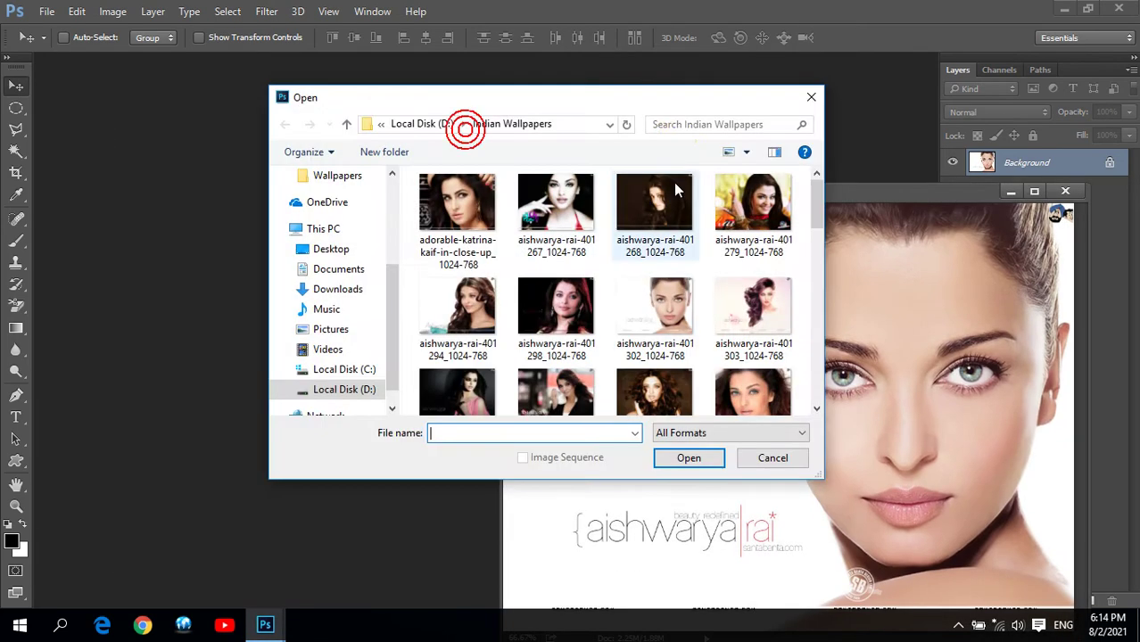
pyautogui.click(409, 124)
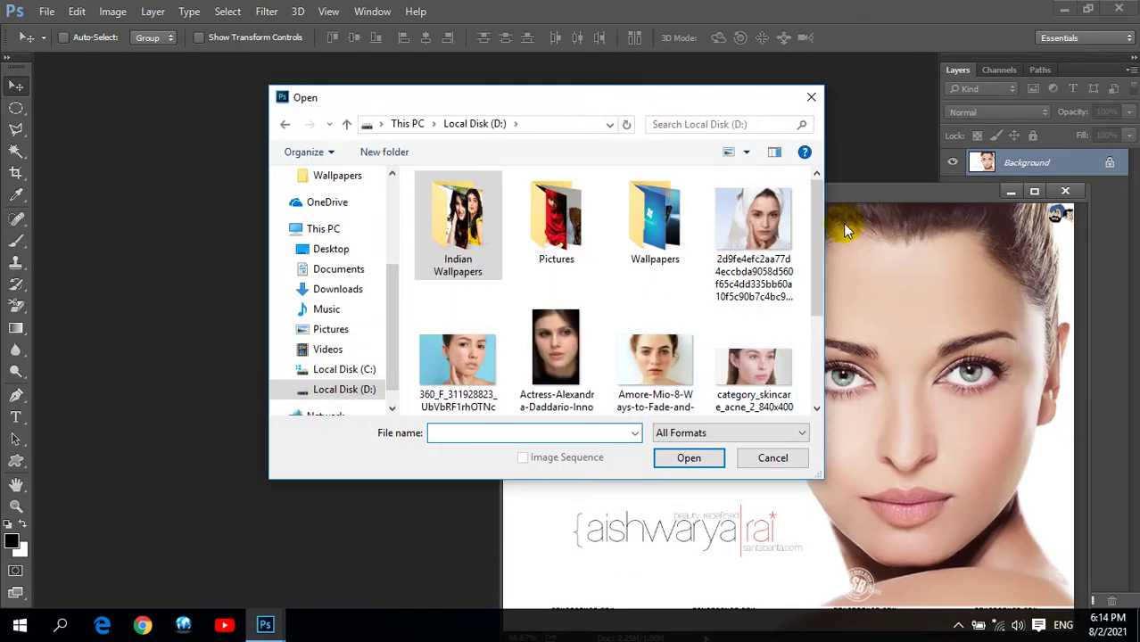
pyautogui.click(675, 236)
pyautogui.doubleClick(675, 237)
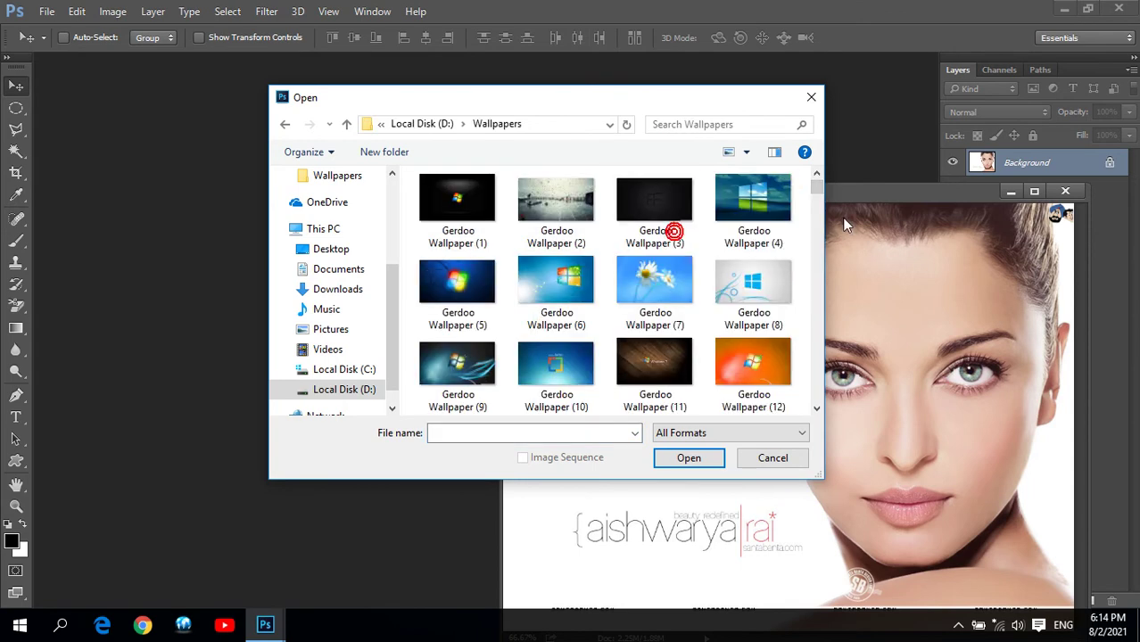
# Step: Open Gerdoo Wallpaper (251), the red tulips, and float it in its own window
pyautogui.moveTo(813, 191); pyautogui.dragTo(806, 426)
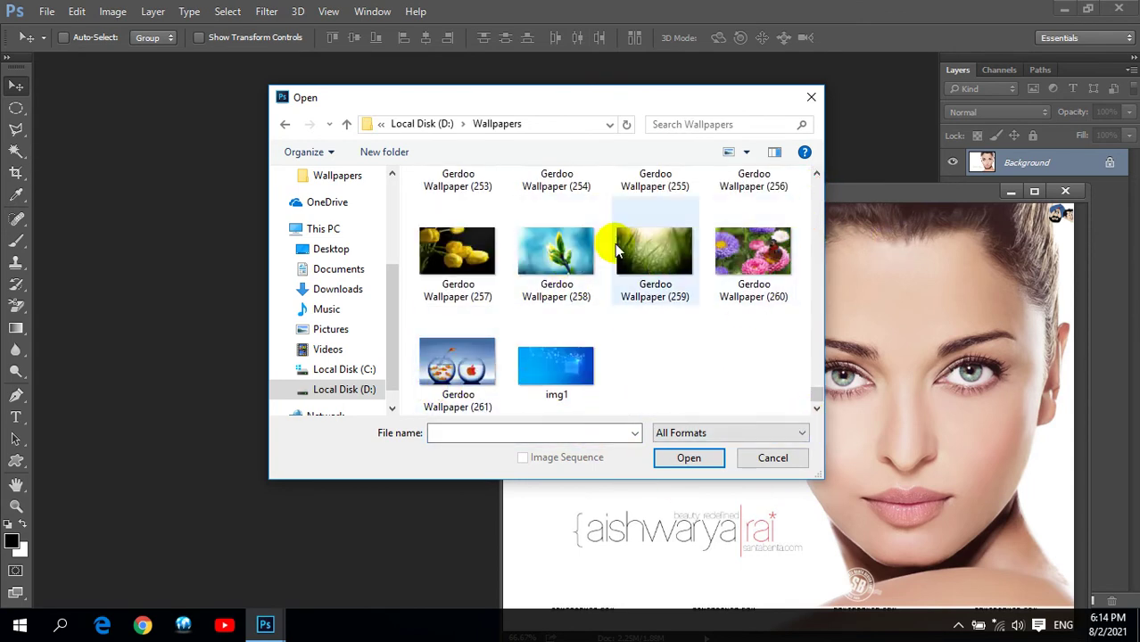
pyautogui.click(817, 175)
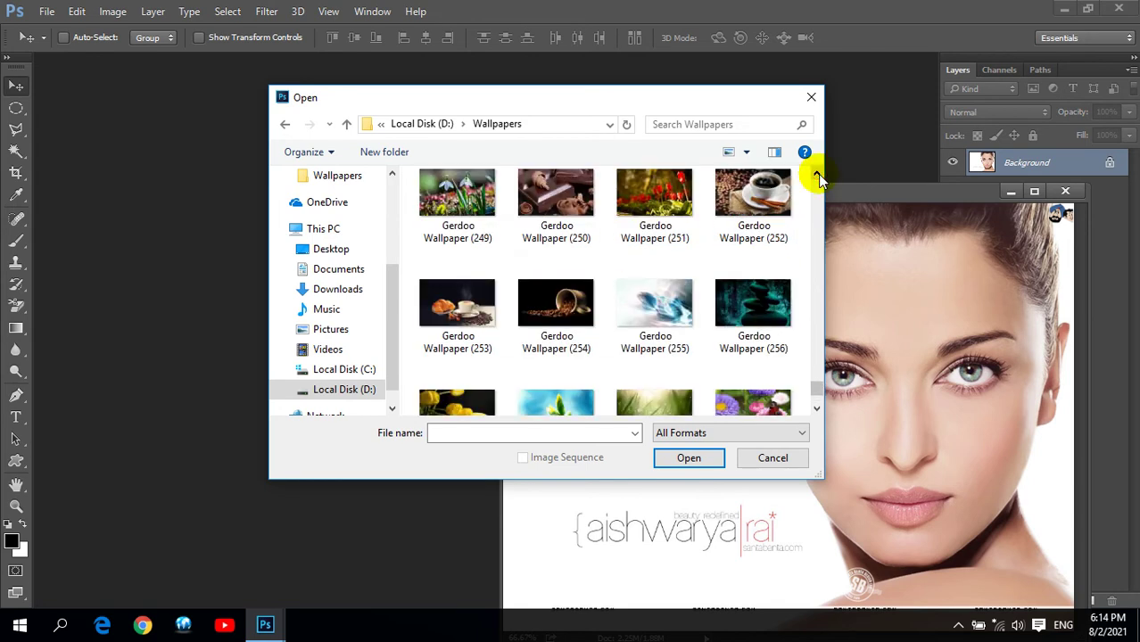
pyautogui.click(817, 175)
pyautogui.click(817, 175)
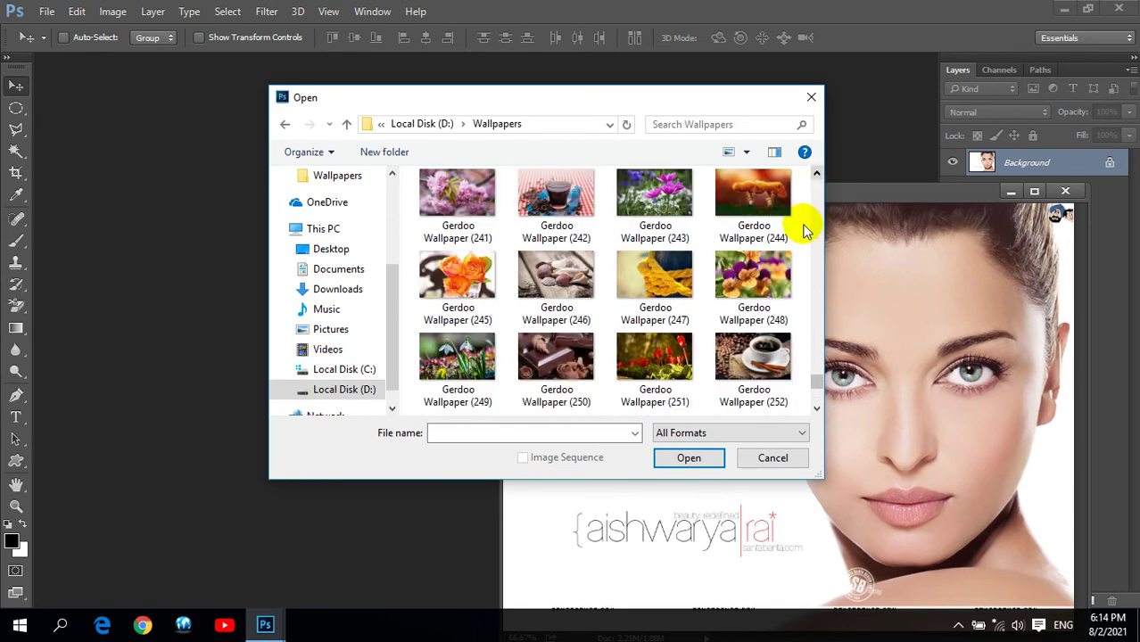
pyautogui.click(654, 357)
pyautogui.click(688, 457)
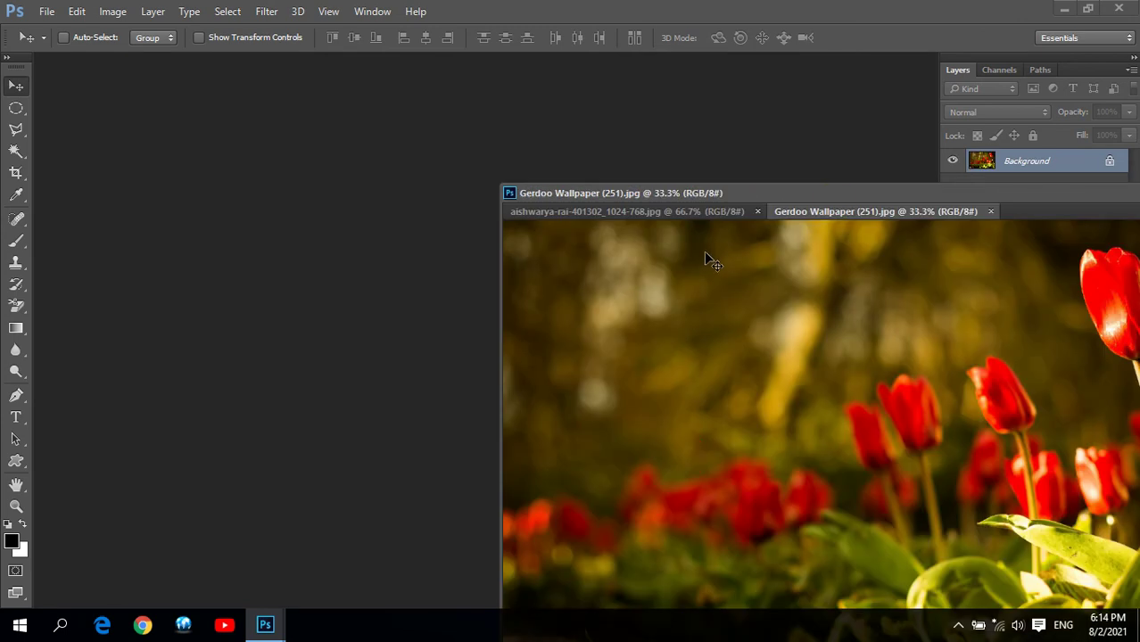
pyautogui.moveTo(833, 213); pyautogui.dragTo(160, 69)
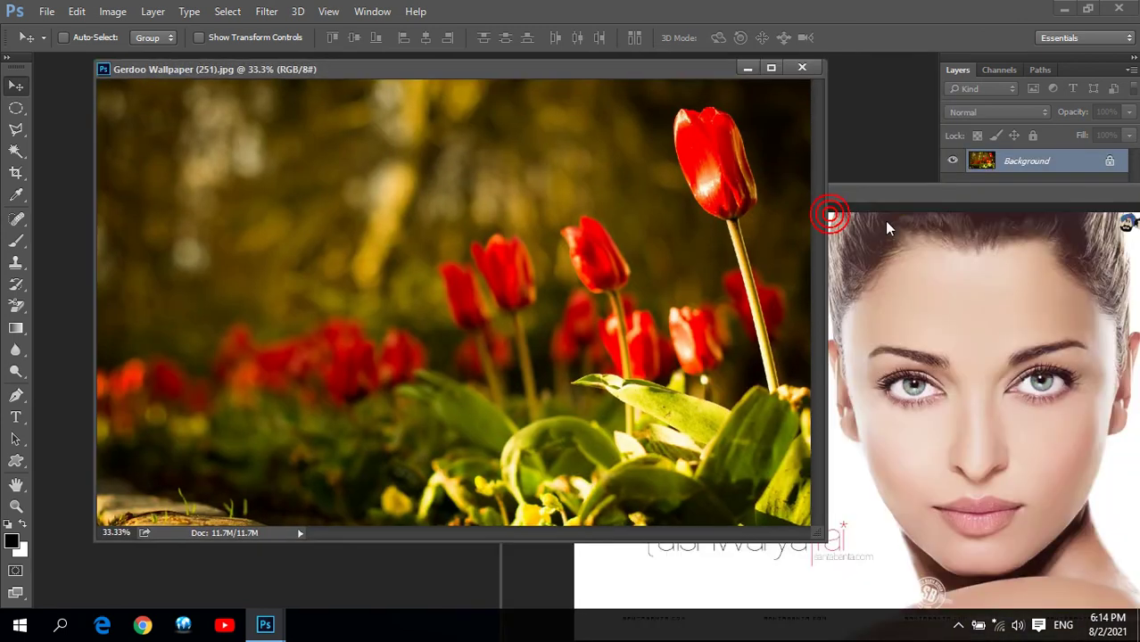
# Step: Drag the portrait into the tulip photo as a new layer and close the portrait window
pyautogui.click(903, 192)
pyautogui.moveTo(886, 290); pyautogui.dragTo(295, 196)
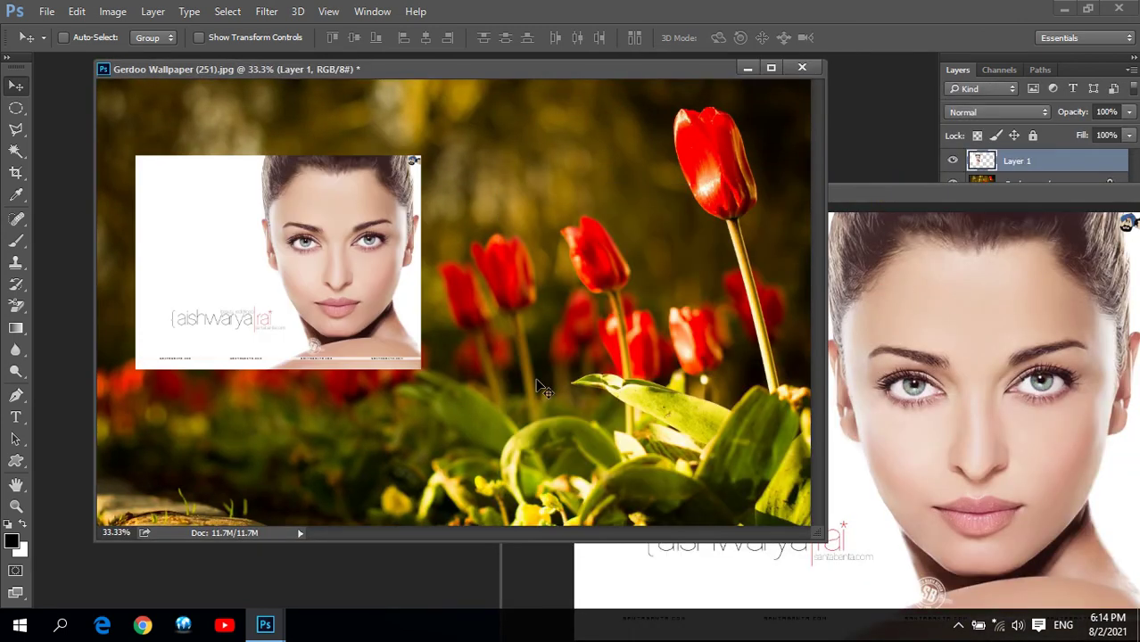
pyautogui.moveTo(346, 268); pyautogui.dragTo(409, 301)
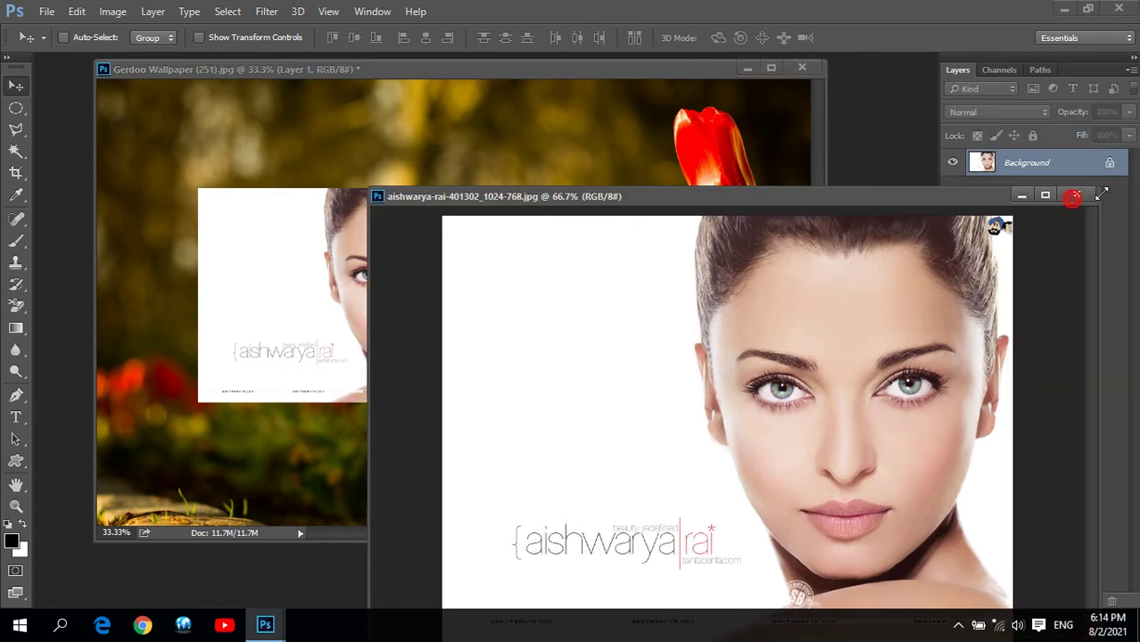
pyautogui.click(1074, 193)
pyautogui.moveTo(366, 357); pyautogui.dragTo(352, 350)
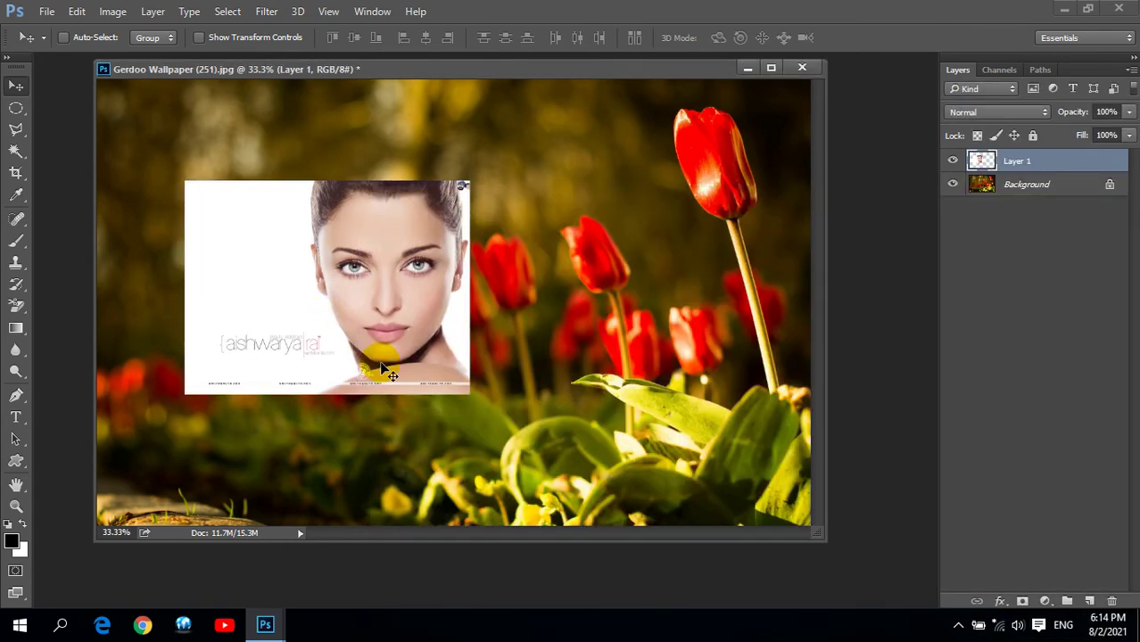
# Step: Flip the portrait layer horizontally and scale it to about 233% over the left side
pyautogui.hotkey('ctrl', 't')
pyautogui.moveTo(403, 267); pyautogui.dragTo(374, 268)
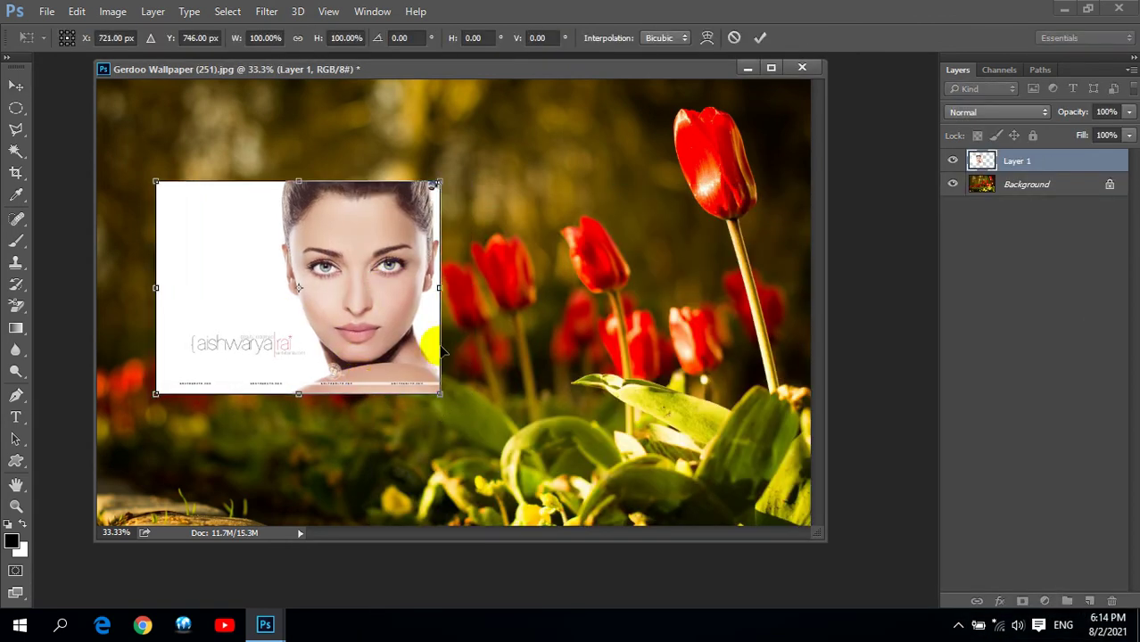
pyautogui.rightClick(346, 253)
pyautogui.click(408, 466)
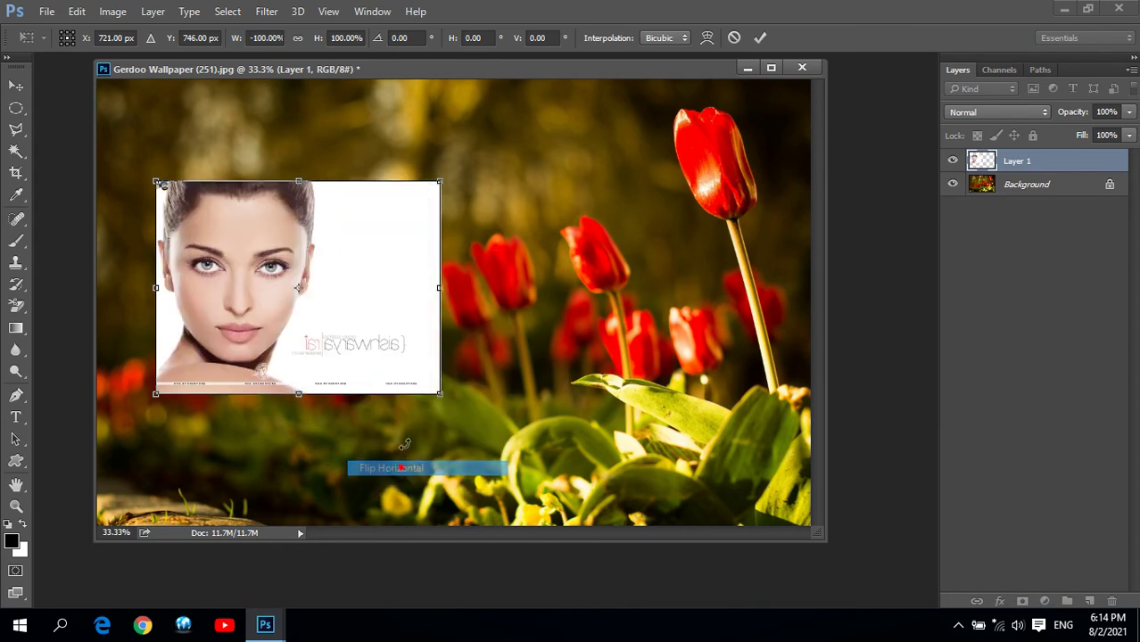
pyautogui.moveTo(256, 258); pyautogui.dragTo(251, 290)
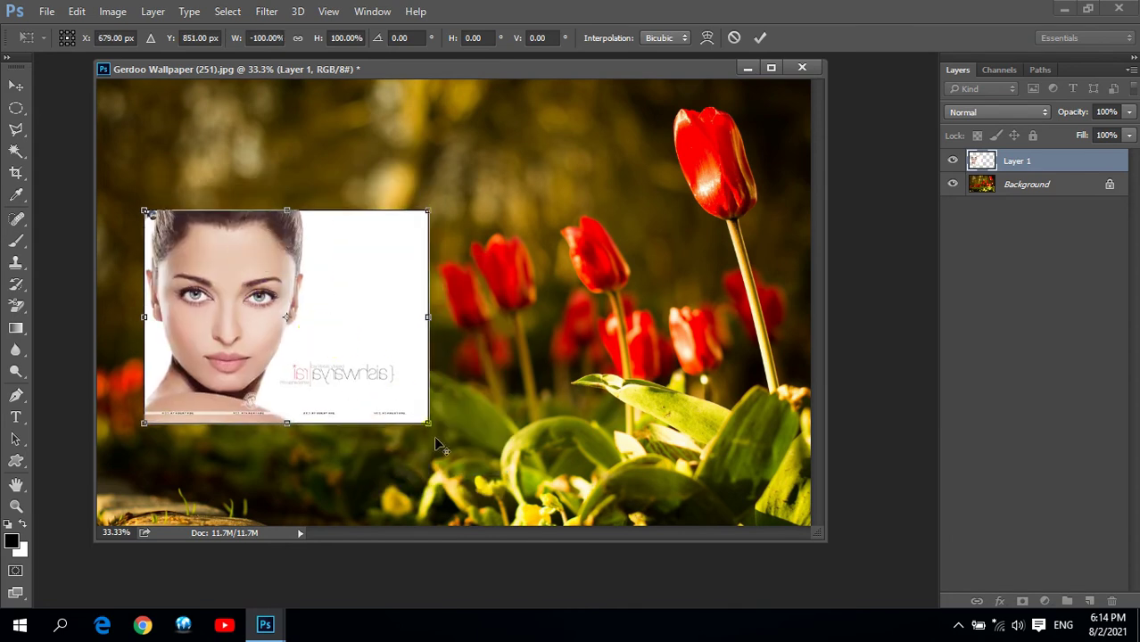
pyautogui.moveTo(146, 213); pyautogui.dragTo(27, 57)
pyautogui.moveTo(151, 213); pyautogui.dragTo(21, 52)
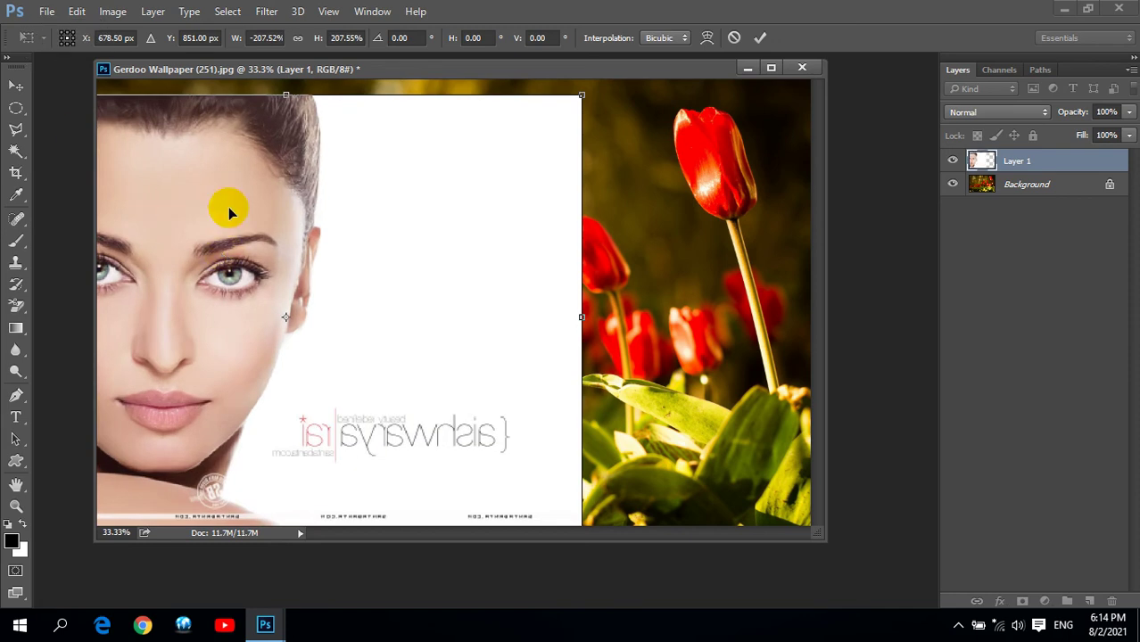
pyautogui.moveTo(229, 196); pyautogui.dragTo(255, 175)
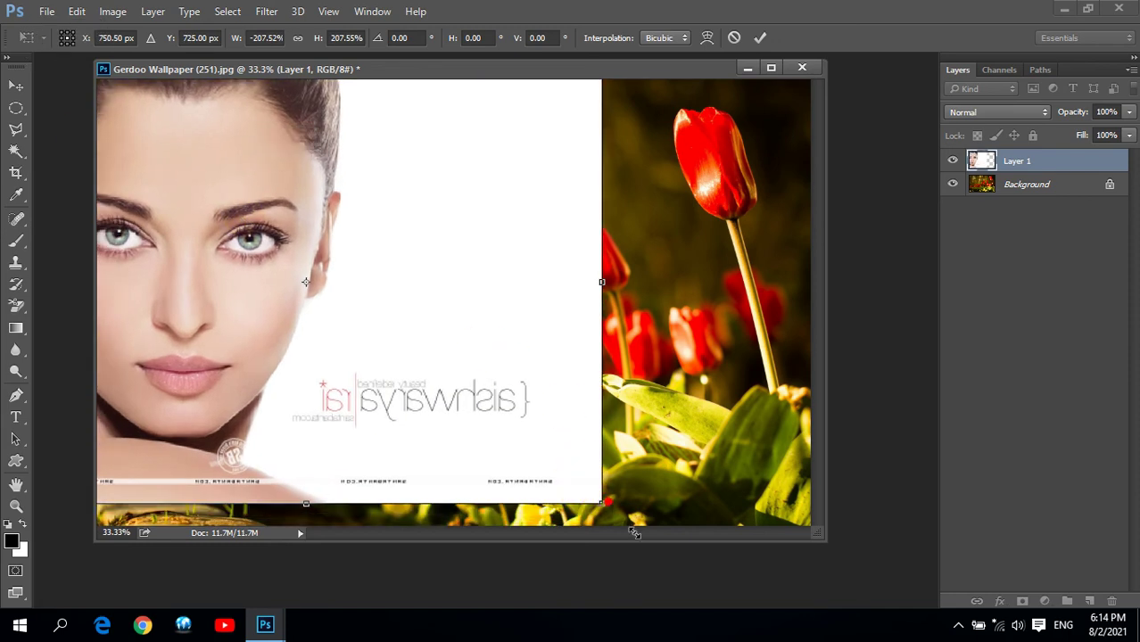
pyautogui.moveTo(602, 505); pyautogui.dragTo(629, 527)
pyautogui.doubleClick(326, 198)
pyautogui.moveTo(298, 204)
pyautogui.mouseDown()
pyautogui.moveTo(332, 198)
pyautogui.moveTo(303, 171)
pyautogui.mouseUp()
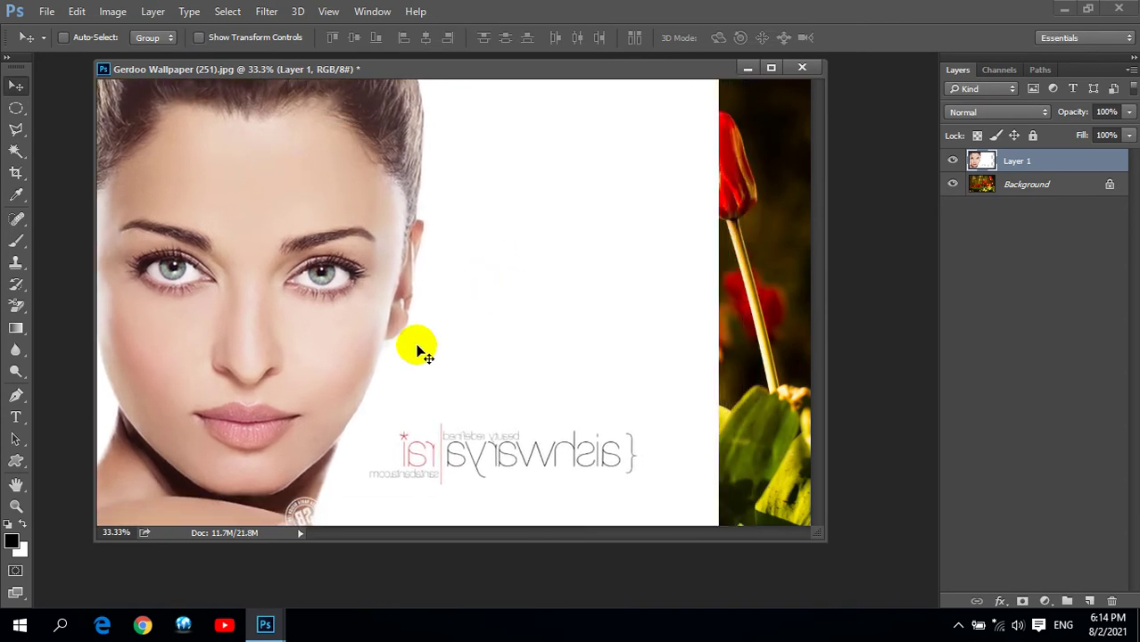
# Step: Pick the Magic Eraser Tool and try erasing the white background, then undo it
pyautogui.click(18, 308)
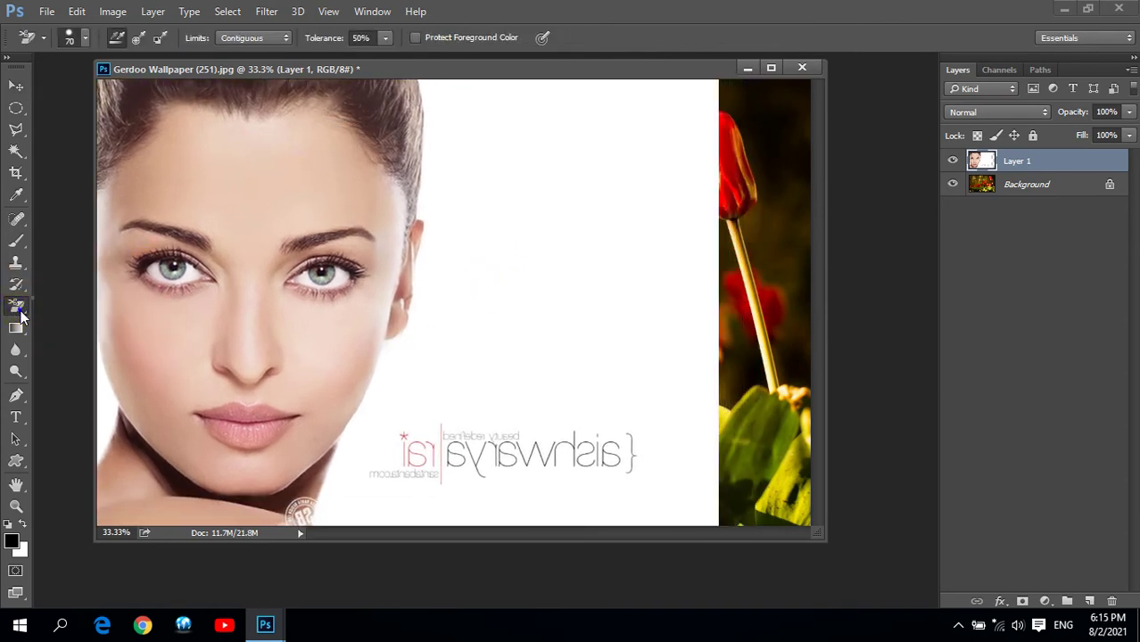
pyautogui.click(96, 336)
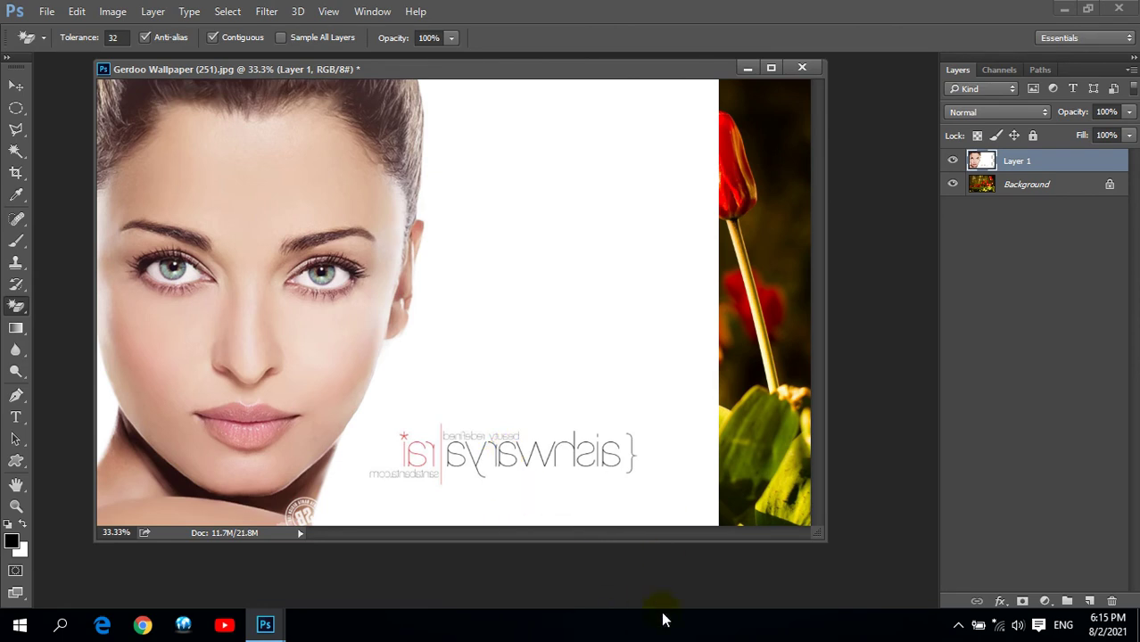
pyautogui.click(596, 196)
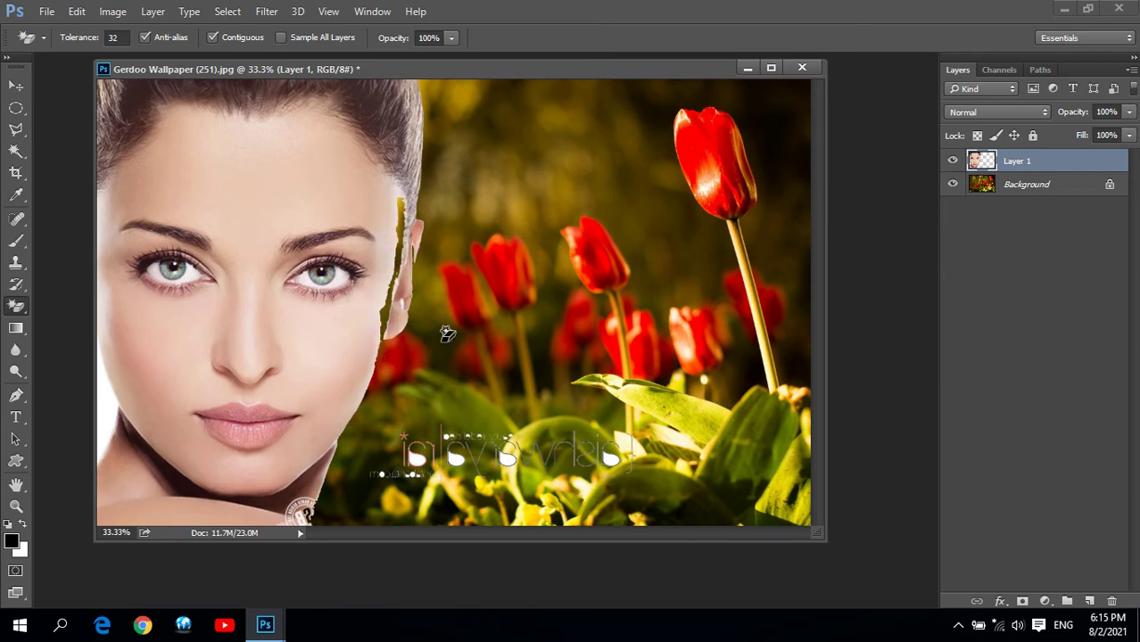
pyautogui.click(406, 330)
pyautogui.hotkey('ctrl', 'alt', 'z')
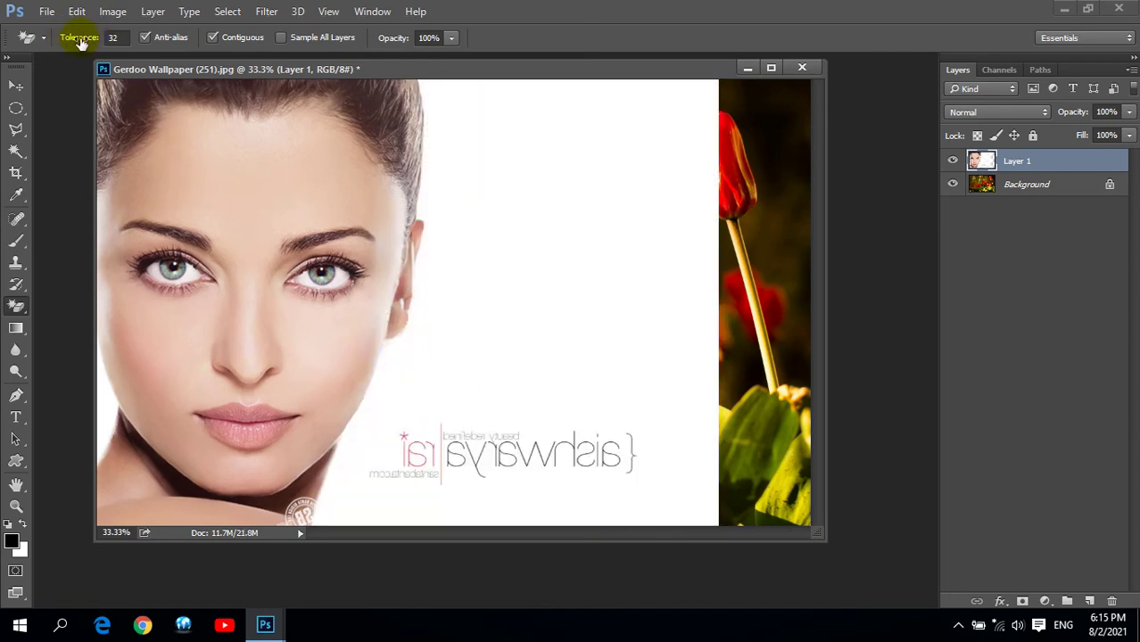
# Step: Set Magic Eraser tolerance to 10 and erase the white around the face and hair
pyautogui.doubleClick(125, 37)
pyautogui.write('10')
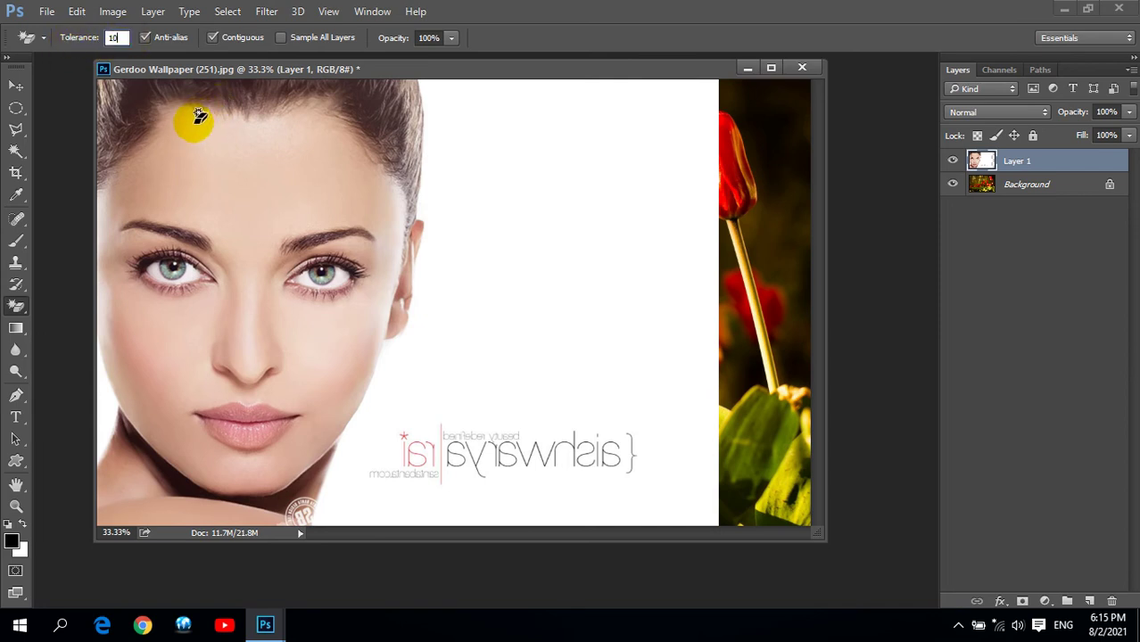
pyautogui.click(569, 203)
pyautogui.click(385, 305)
pyautogui.click(309, 473)
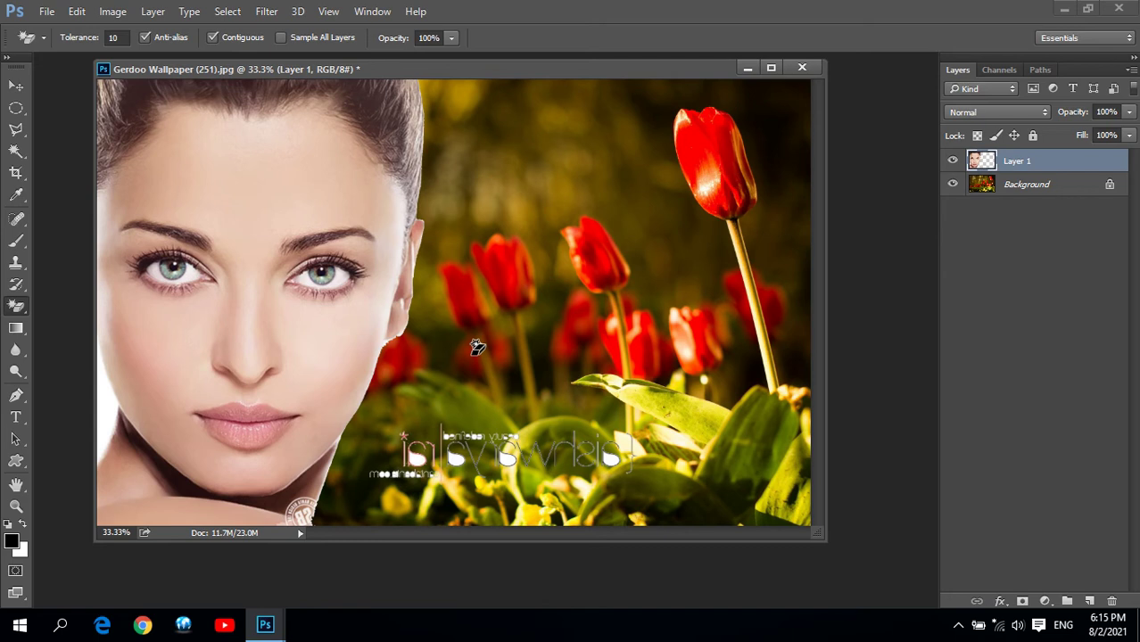
pyautogui.click(378, 303)
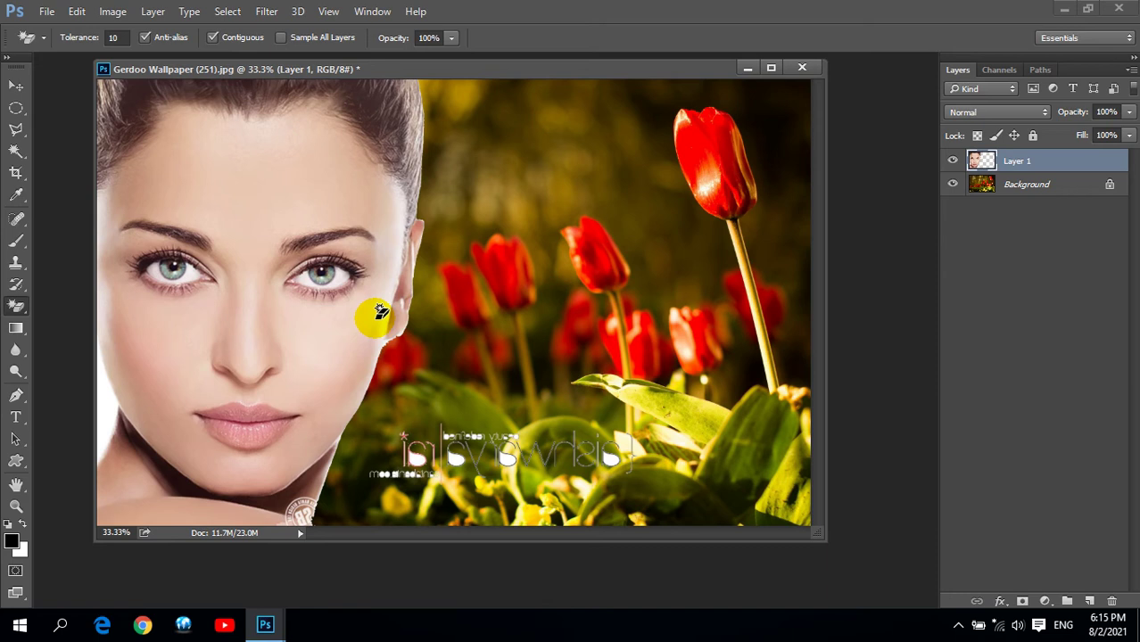
pyautogui.click(204, 206)
pyautogui.click(141, 270)
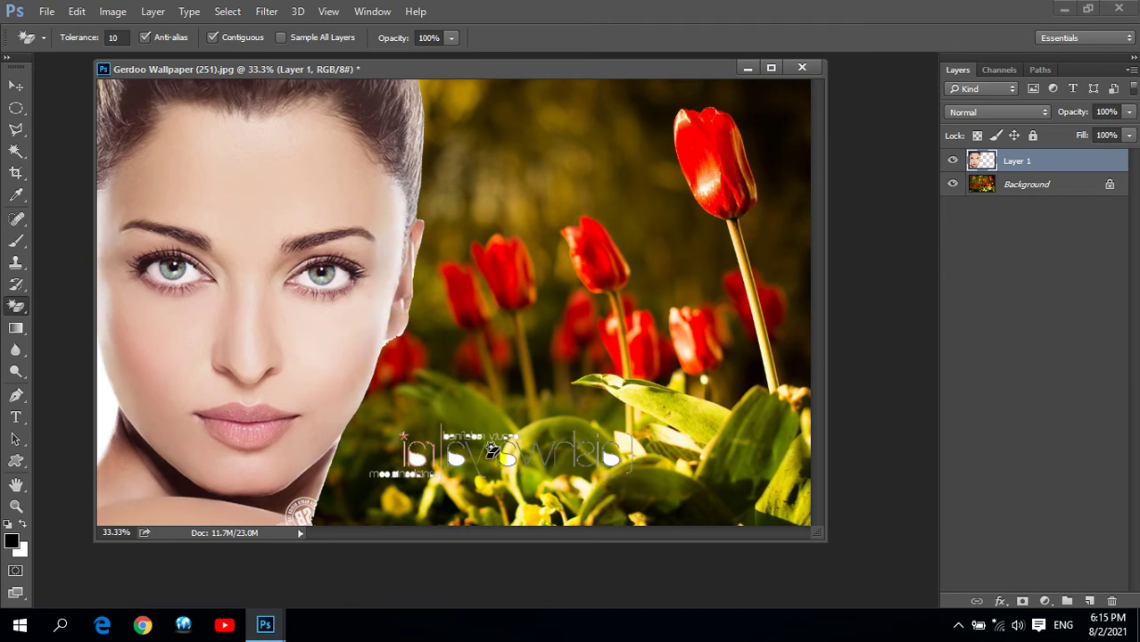
# Step: Marquee-select and delete the large and small watermark text over the tulip leaves
pyautogui.click(15, 84)
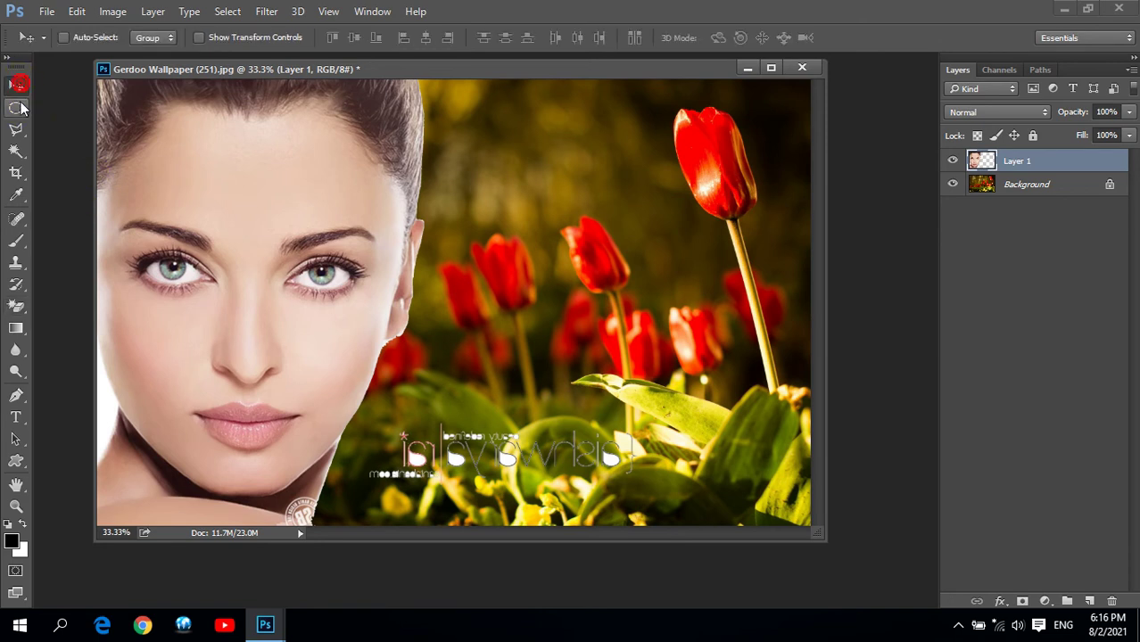
pyautogui.rightClick(16, 108)
pyautogui.click(116, 105)
pyautogui.moveTo(697, 390); pyautogui.dragTo(420, 506)
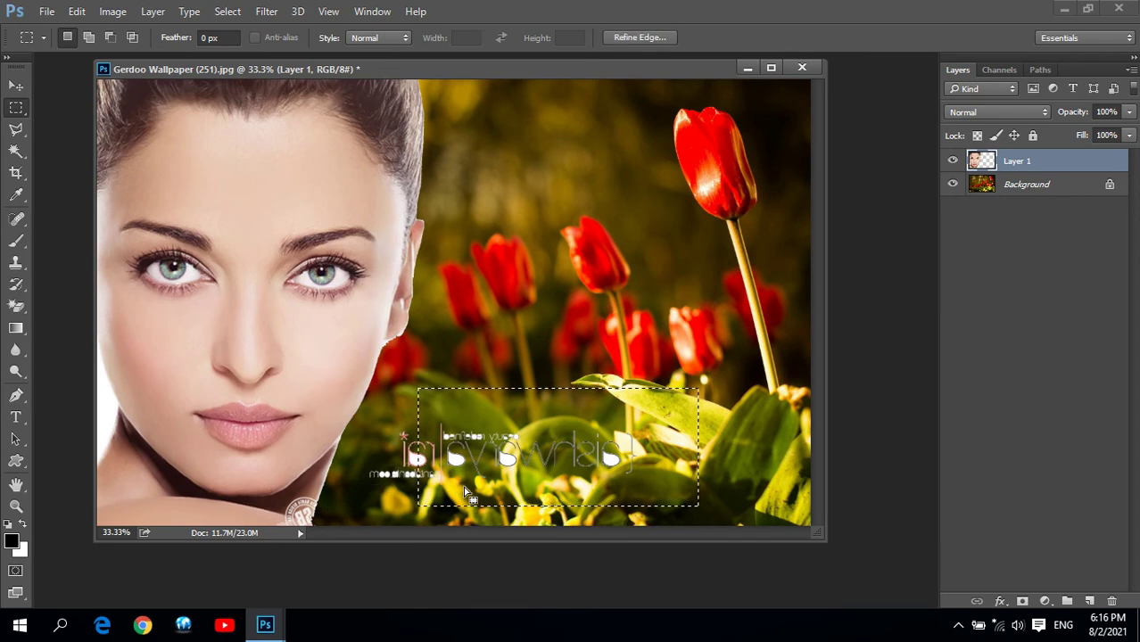
pyautogui.press('Delete')
pyautogui.click(441, 460)
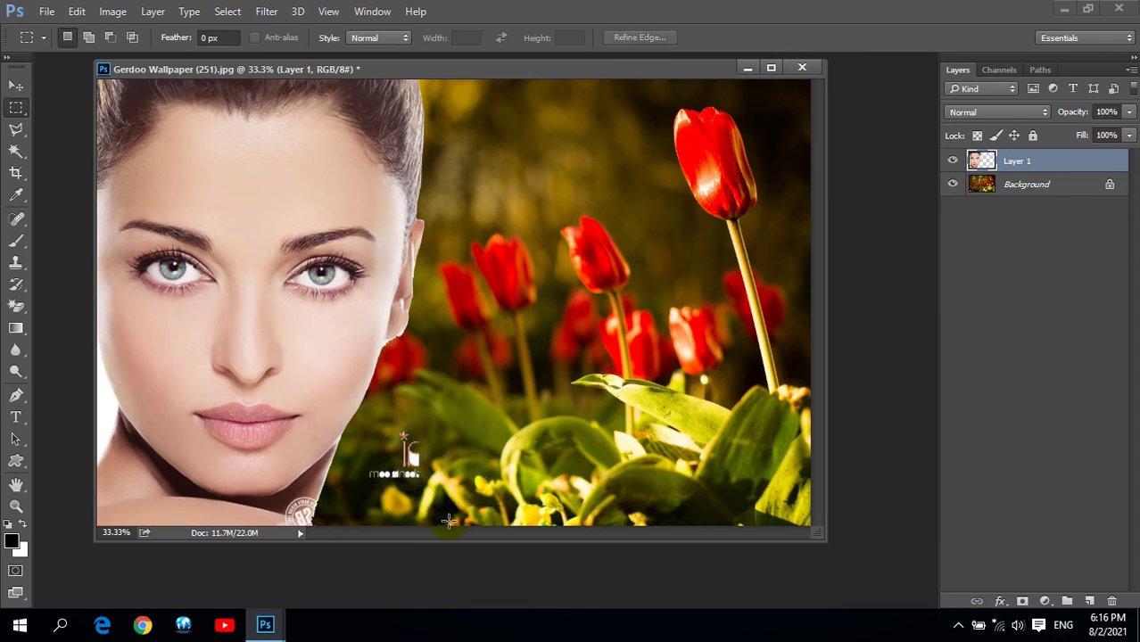
pyautogui.moveTo(458, 414); pyautogui.dragTo(364, 509)
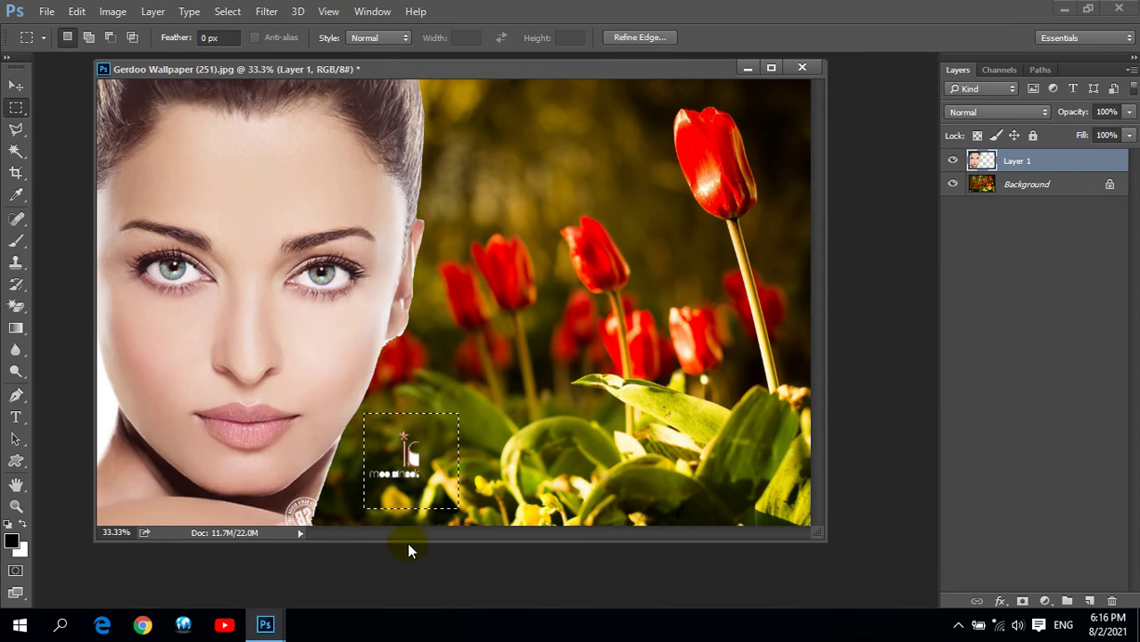
pyautogui.press('Delete')
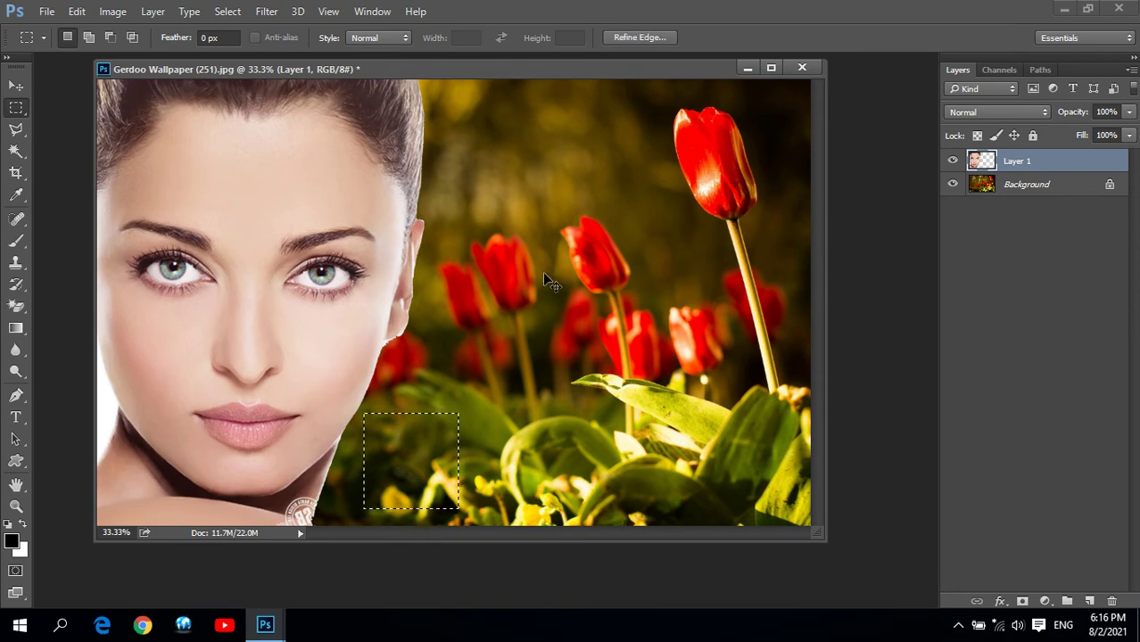
pyautogui.click(553, 274)
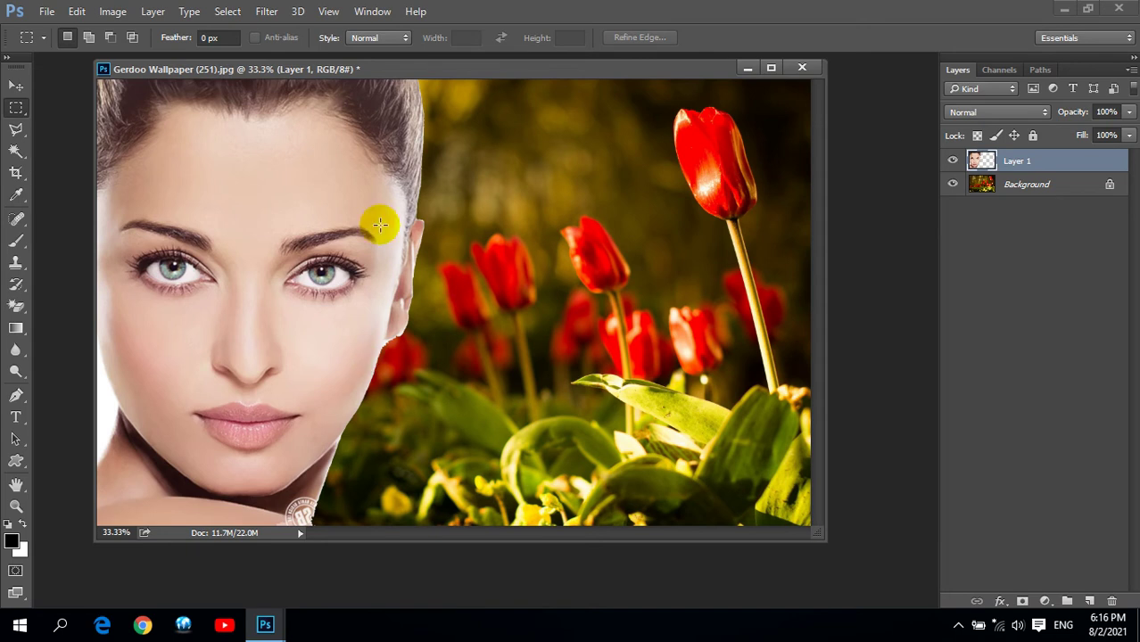
# Step: Briefly try the Clone Stamp and Gradient tools, then delete portrait Layer 1
pyautogui.click(17, 265)
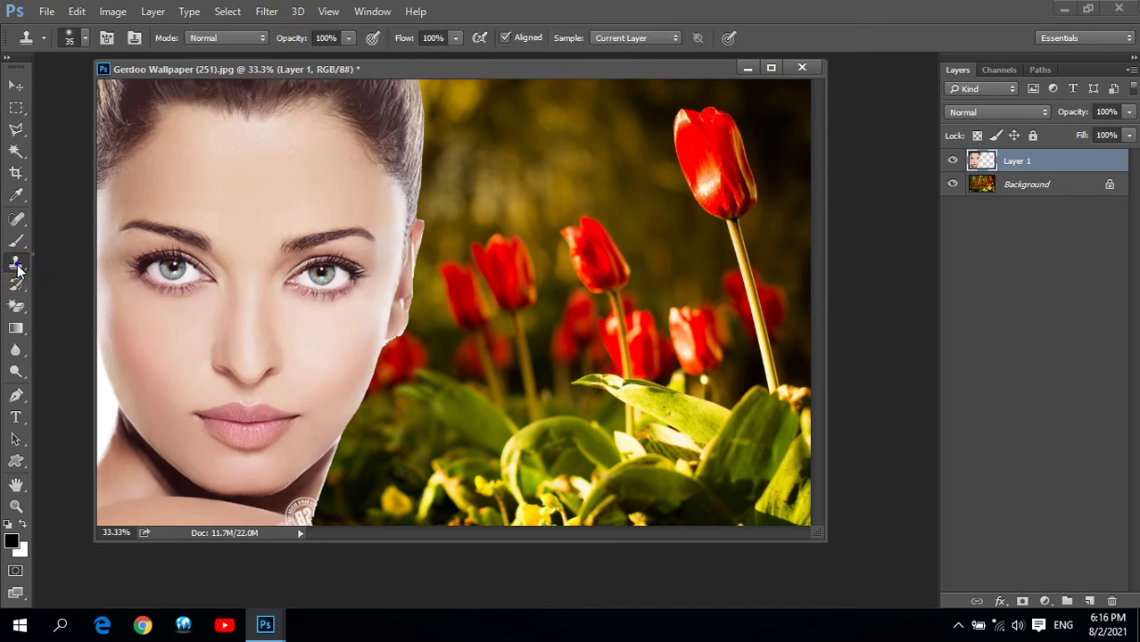
pyautogui.click(16, 328)
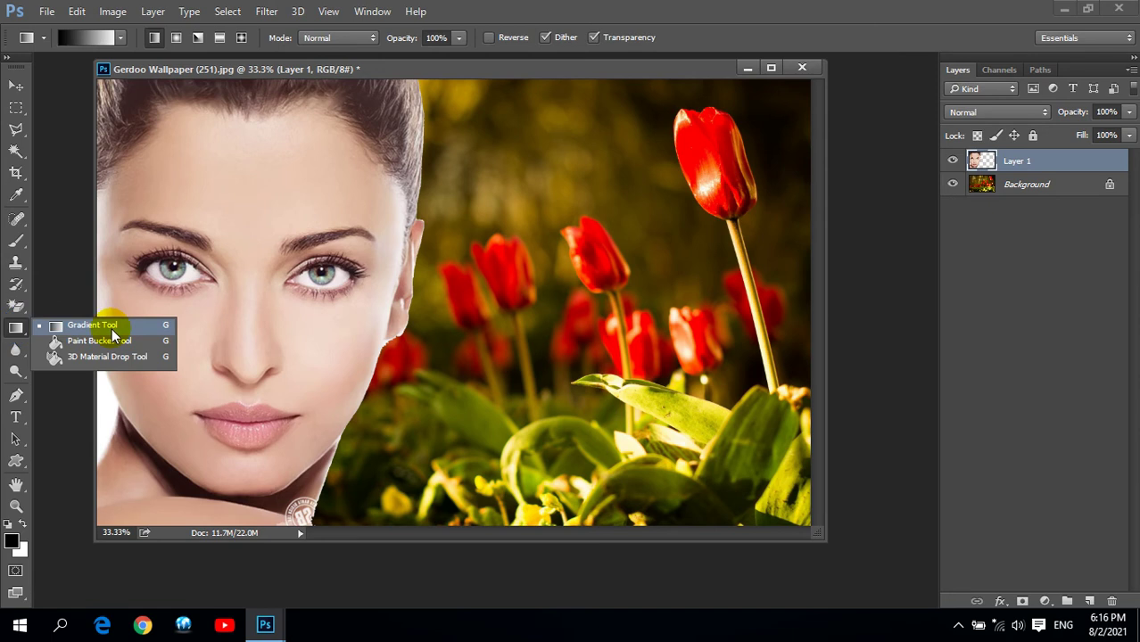
pyautogui.click(496, 68)
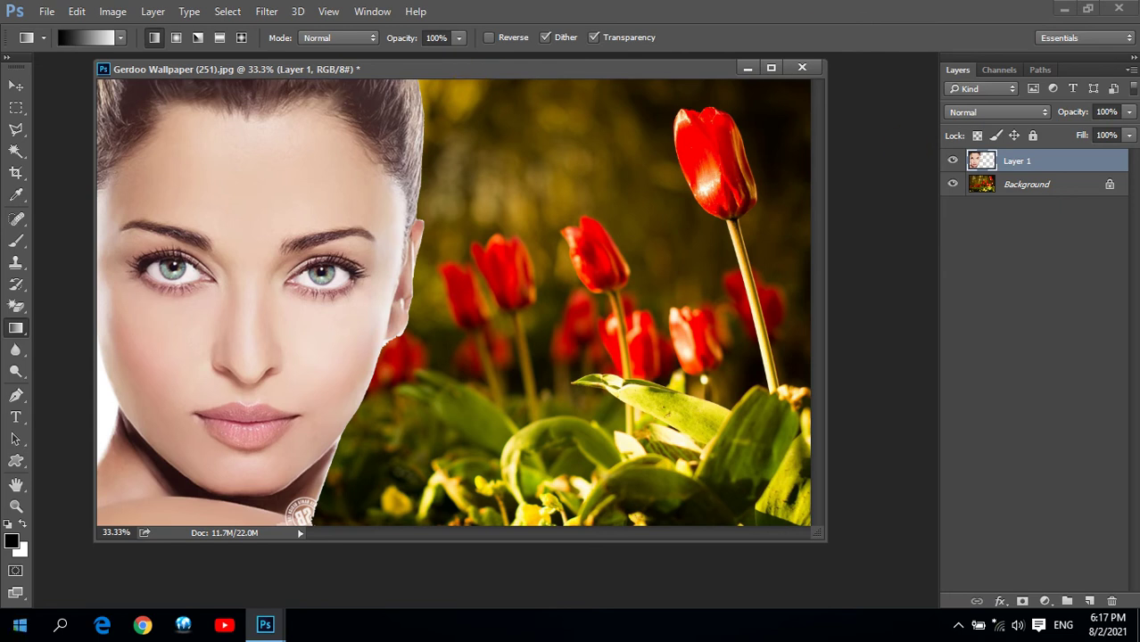
pyautogui.press('Delete')
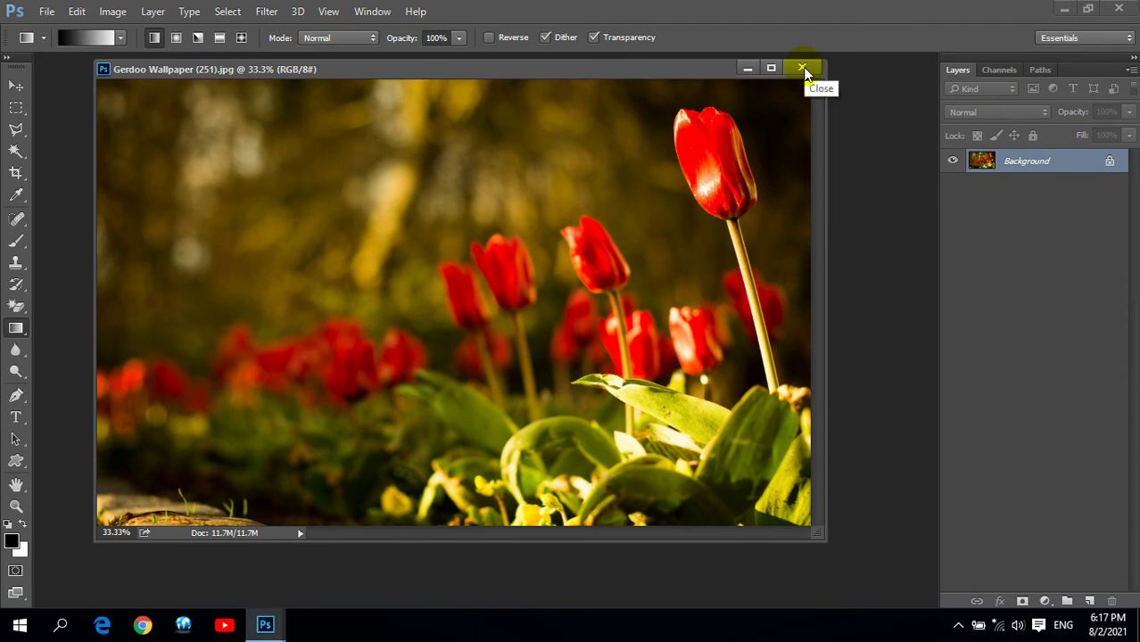
# Step: Close the tulip wallpaper and open the smiling woman's portrait from D:\Indian Wallpapers
pyautogui.click(803, 67)
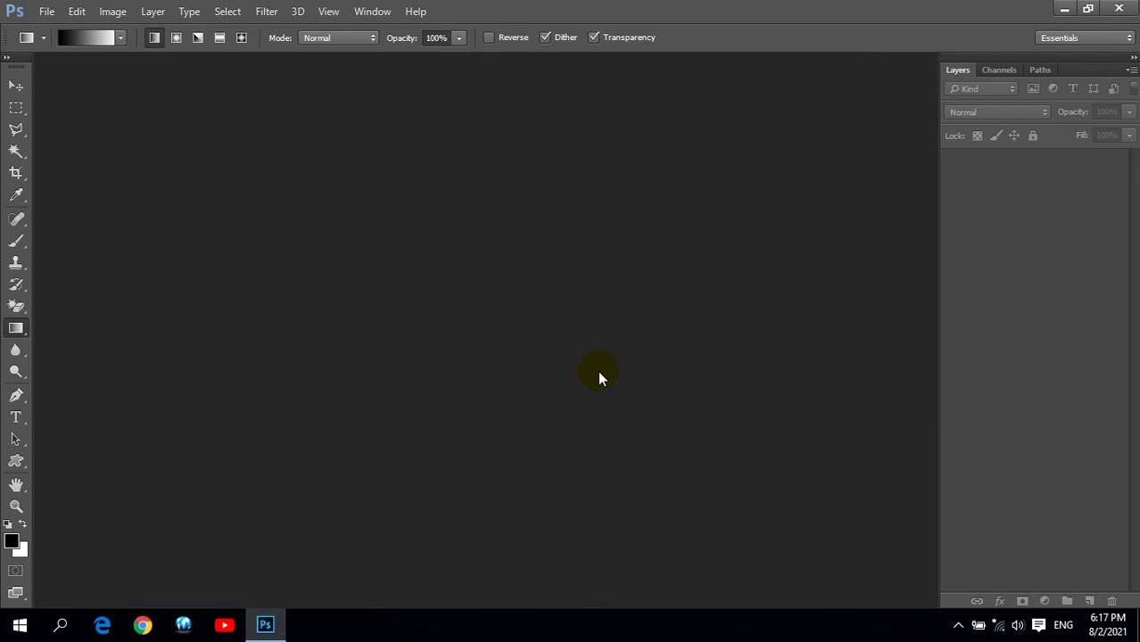
pyautogui.doubleClick(175, 147)
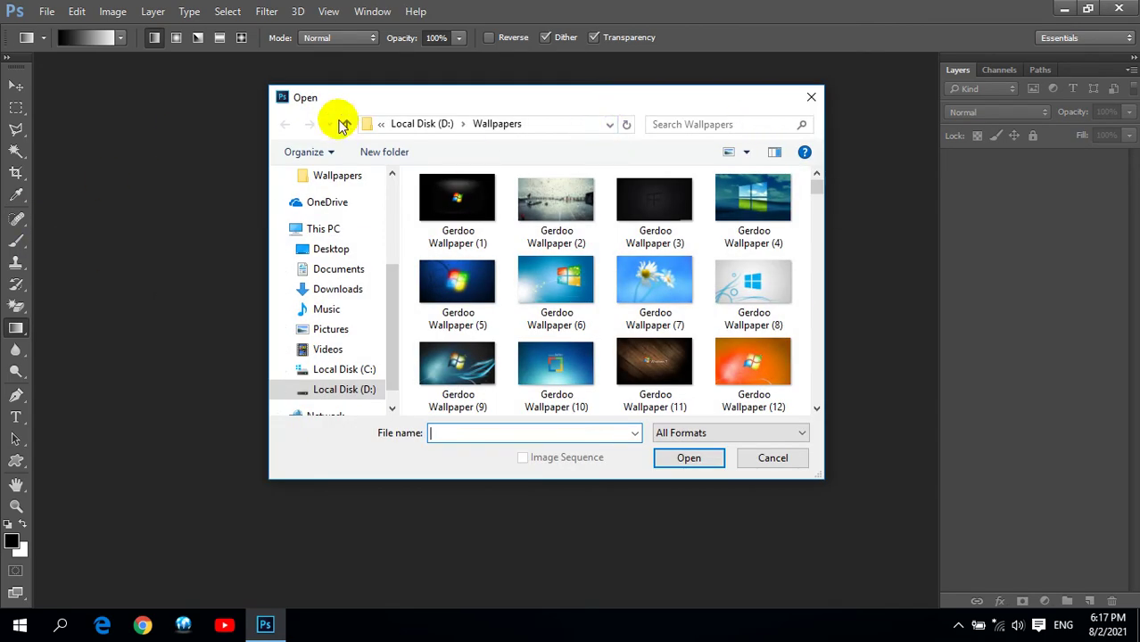
pyautogui.click(344, 125)
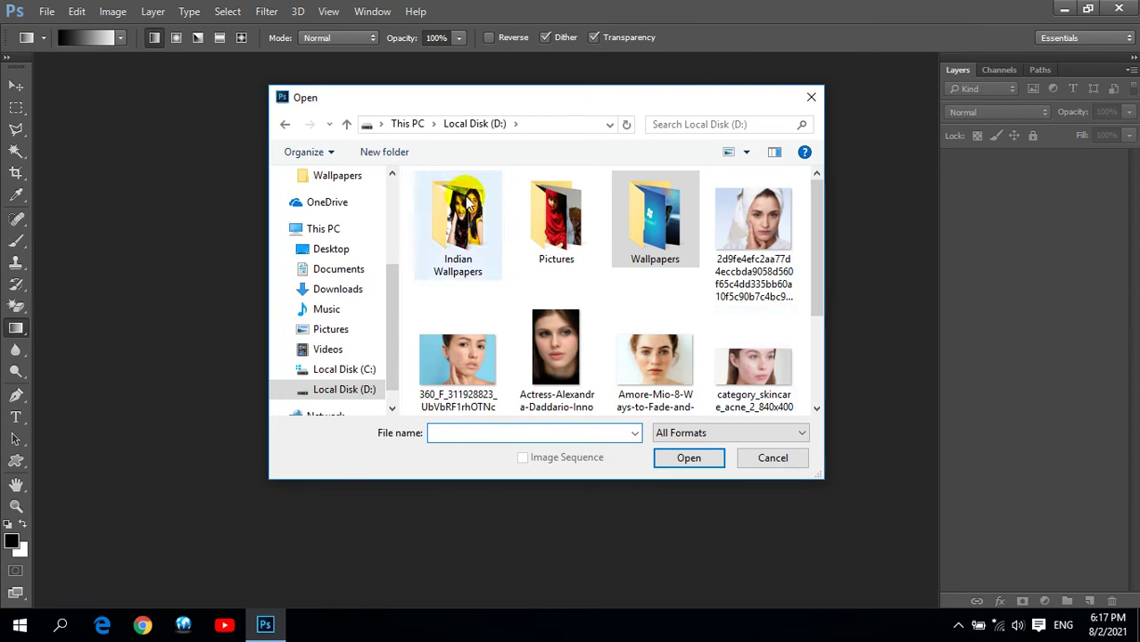
pyautogui.doubleClick(470, 203)
pyautogui.click(556, 214)
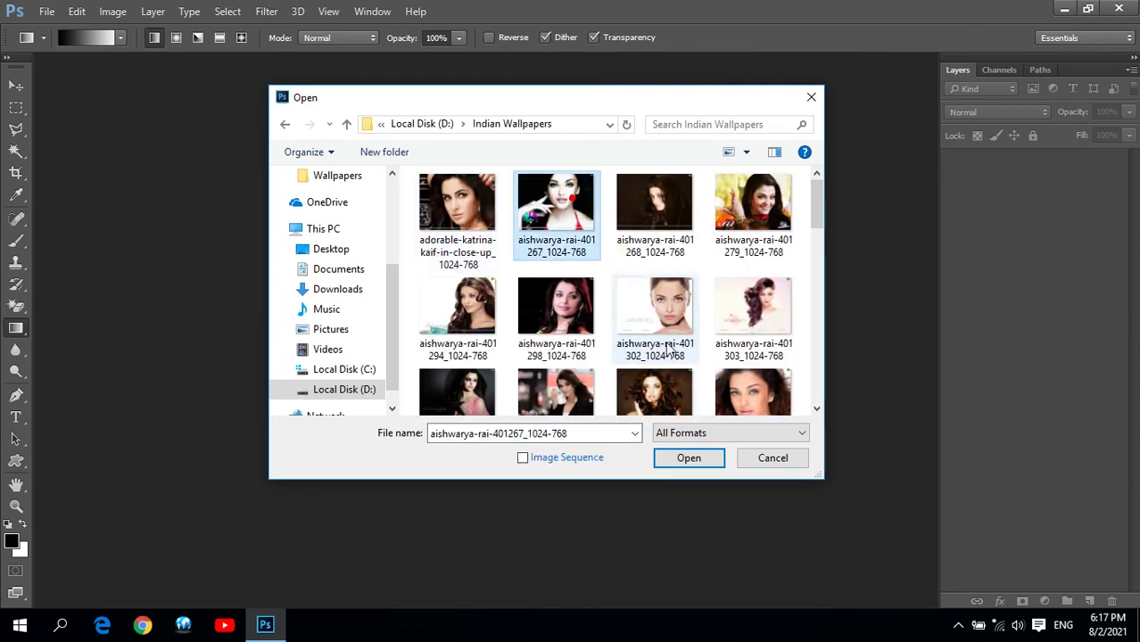
pyautogui.click(740, 241)
pyautogui.click(689, 458)
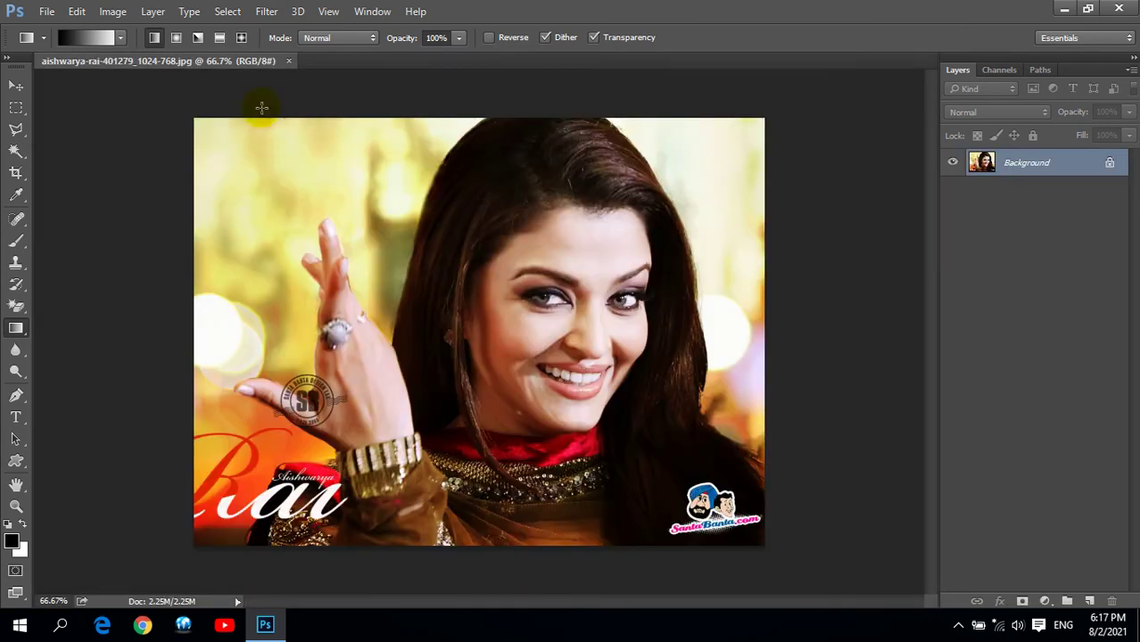
# Step: Float the document window, fit the image to screen, and add a new empty layer
pyautogui.moveTo(254, 63); pyautogui.dragTo(250, 102)
pyautogui.moveTo(375, 105); pyautogui.dragTo(442, 107)
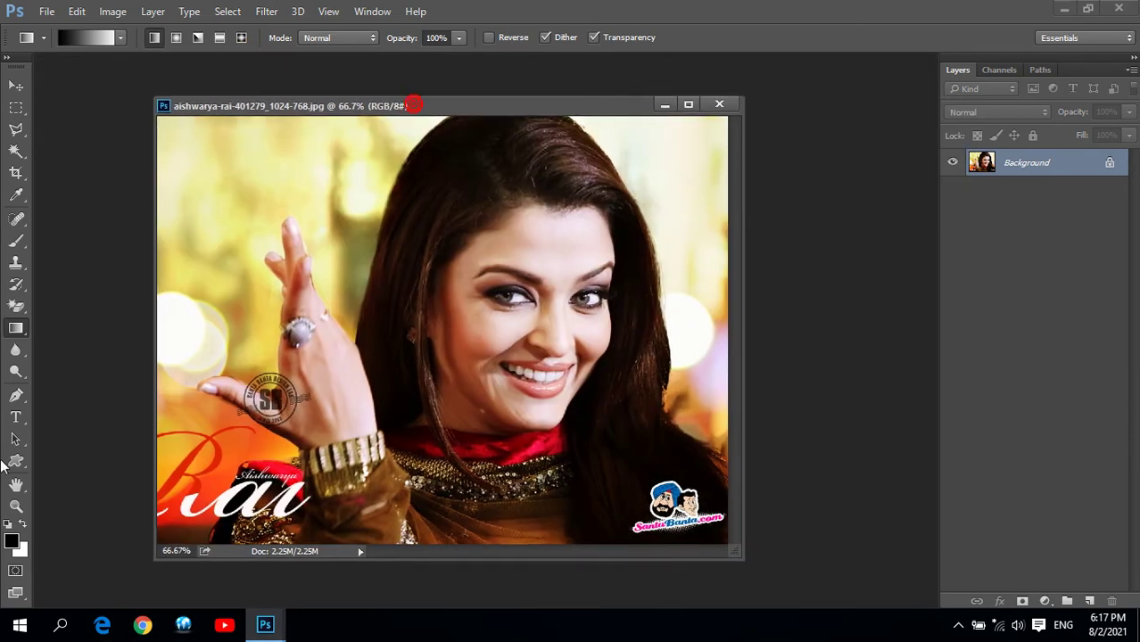
pyautogui.click(16, 489)
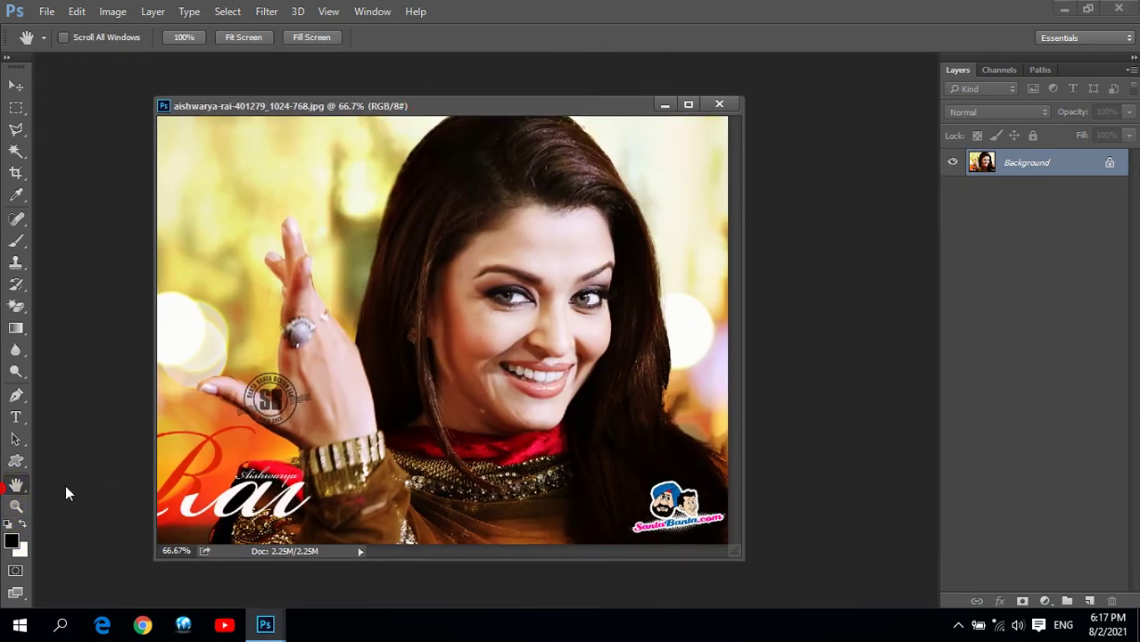
pyautogui.click(15, 506)
pyautogui.click(490, 38)
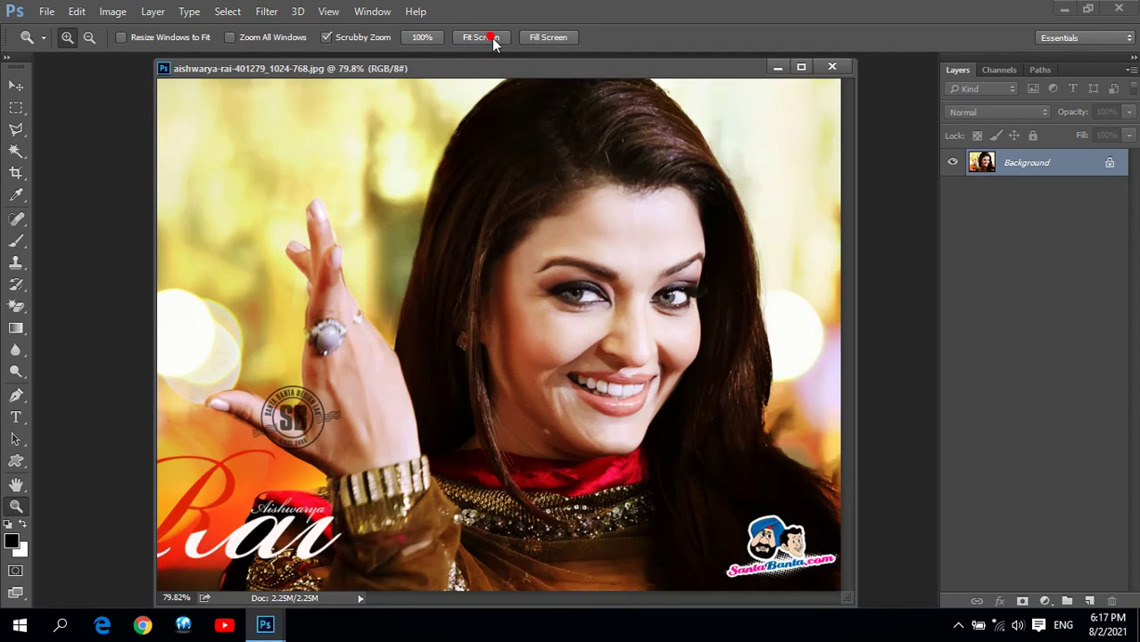
pyautogui.click(1089, 601)
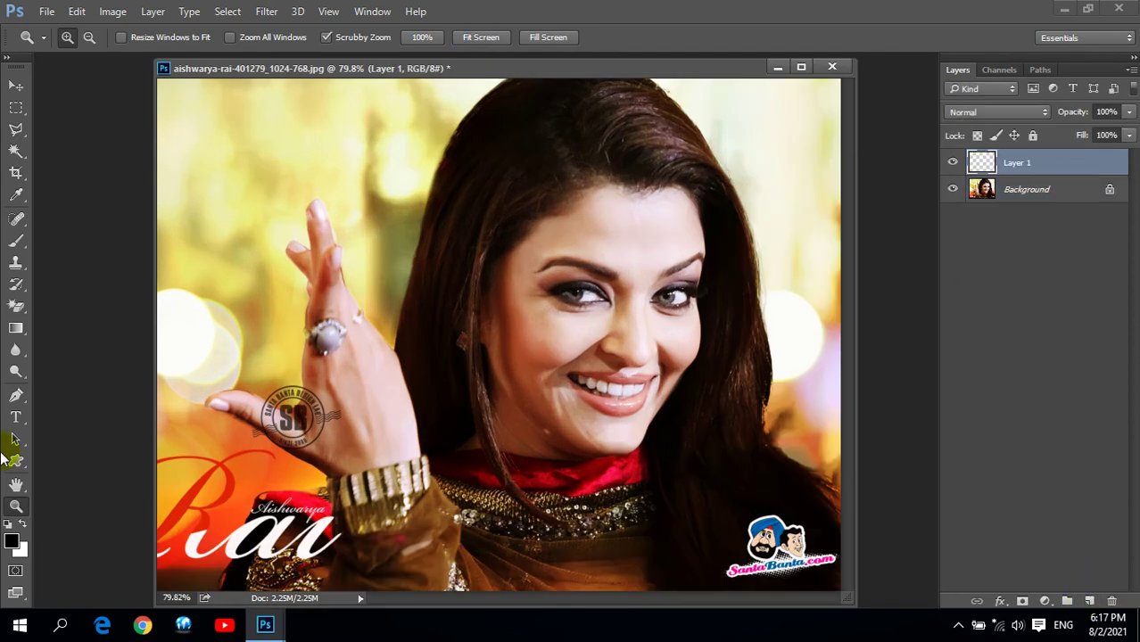
# Step: Set the foreground colour to pure blue 0000ff and test-fill the layer, then undo
pyautogui.click(11, 541)
pyautogui.moveTo(708, 173); pyautogui.dragTo(753, 122)
pyautogui.click(761, 194)
pyautogui.click(736, 146)
pyautogui.click(741, 118)
pyautogui.click(912, 109)
pyautogui.hotkey('alt', 'BackSpace')
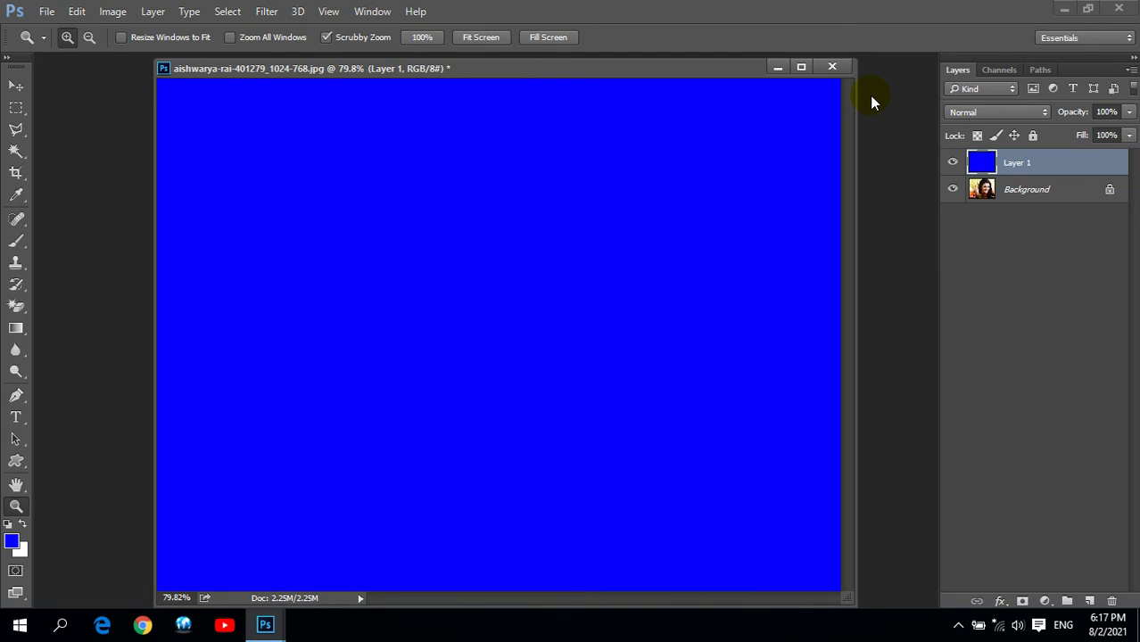
pyautogui.hotkey('ctrl', 'z')
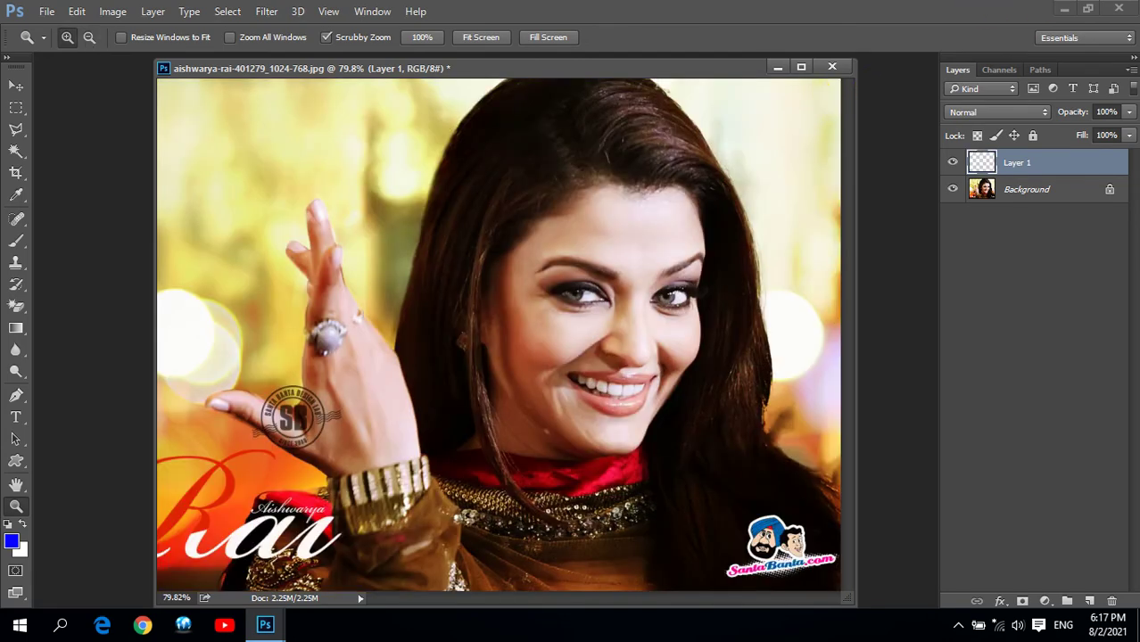
# Step: Draw a diagonal rainbow spectrum gradient across the new layer, then undo it
pyautogui.click(16, 328)
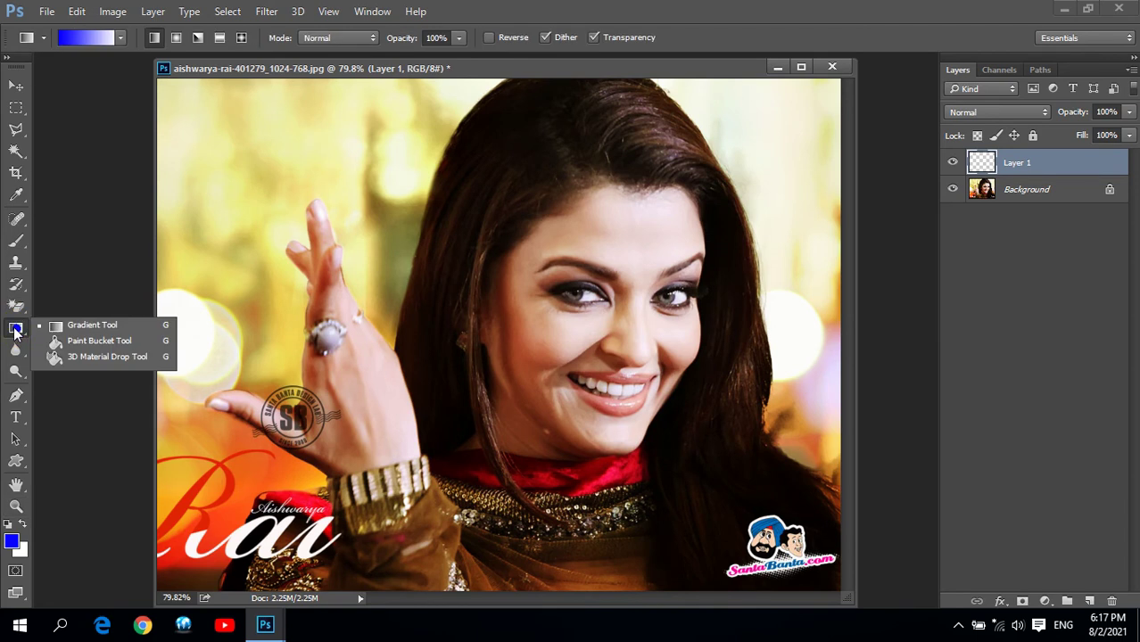
pyautogui.click(71, 325)
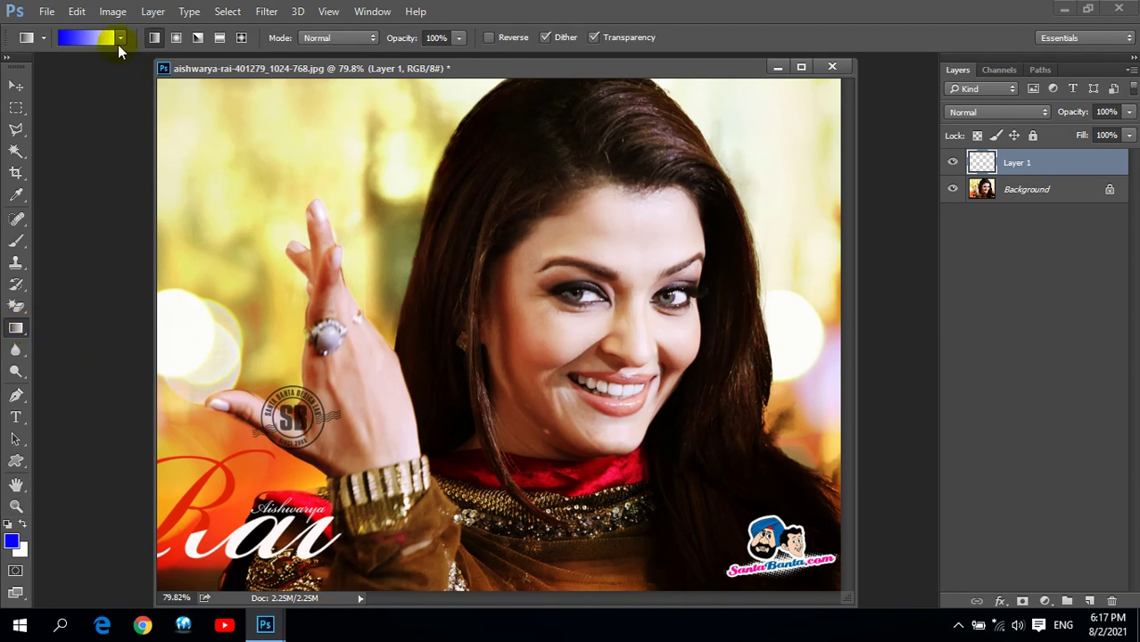
pyautogui.click(120, 37)
pyautogui.doubleClick(34, 124)
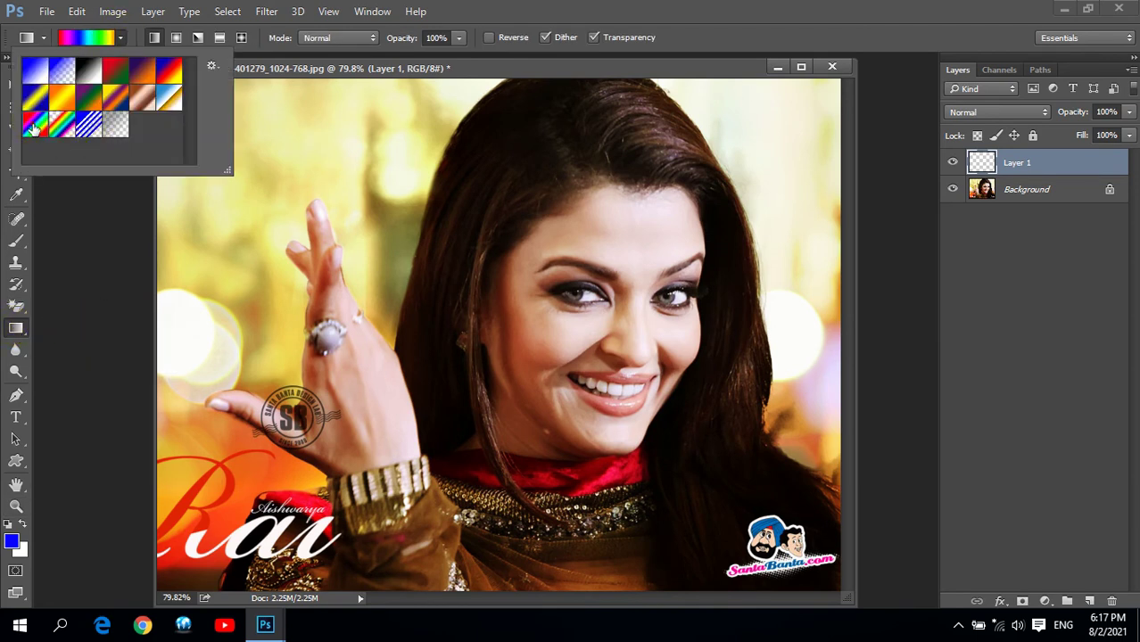
pyautogui.moveTo(432, 326); pyautogui.dragTo(835, 565)
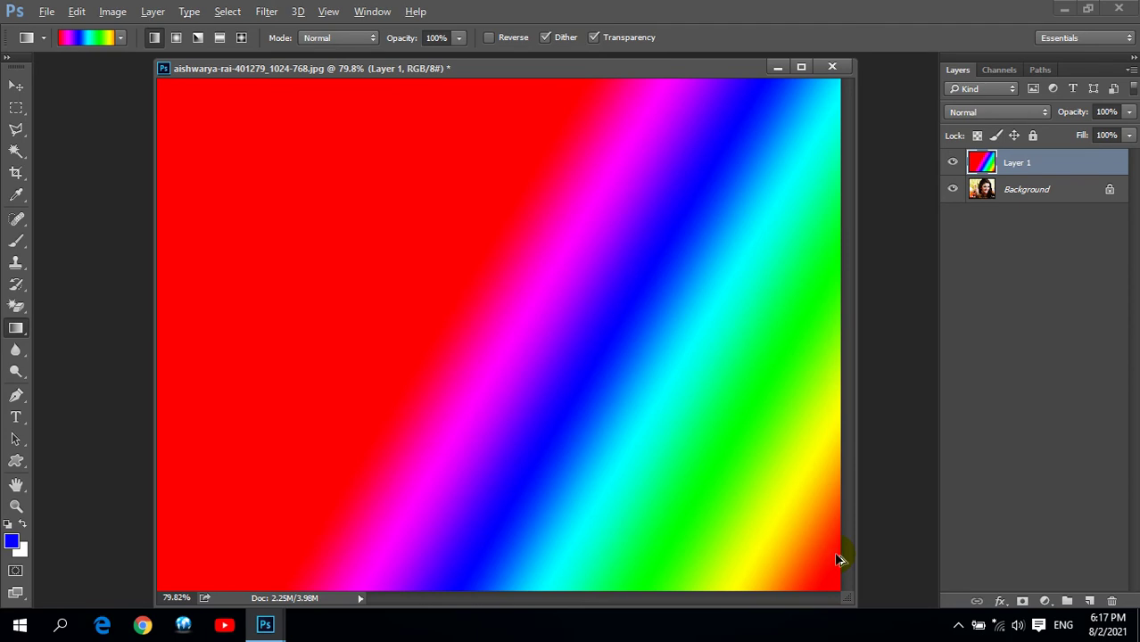
pyautogui.hotkey('ctrl', 'z')
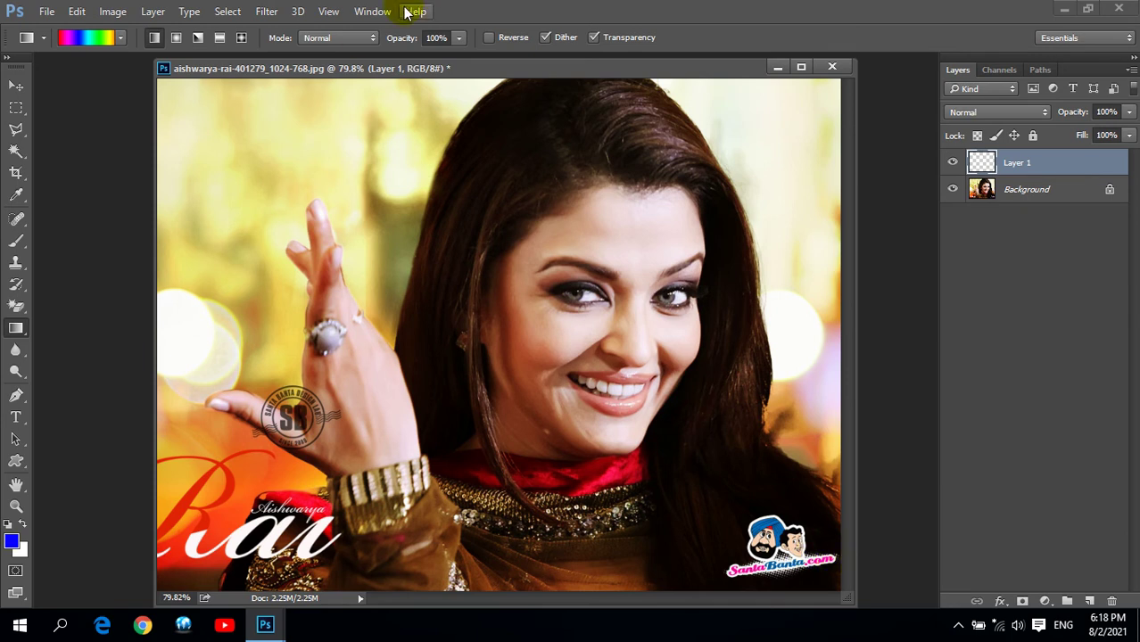
# Step: Rename the empty Layer 1 to 'G'
pyautogui.moveTo(520, 69); pyautogui.dragTo(485, 75)
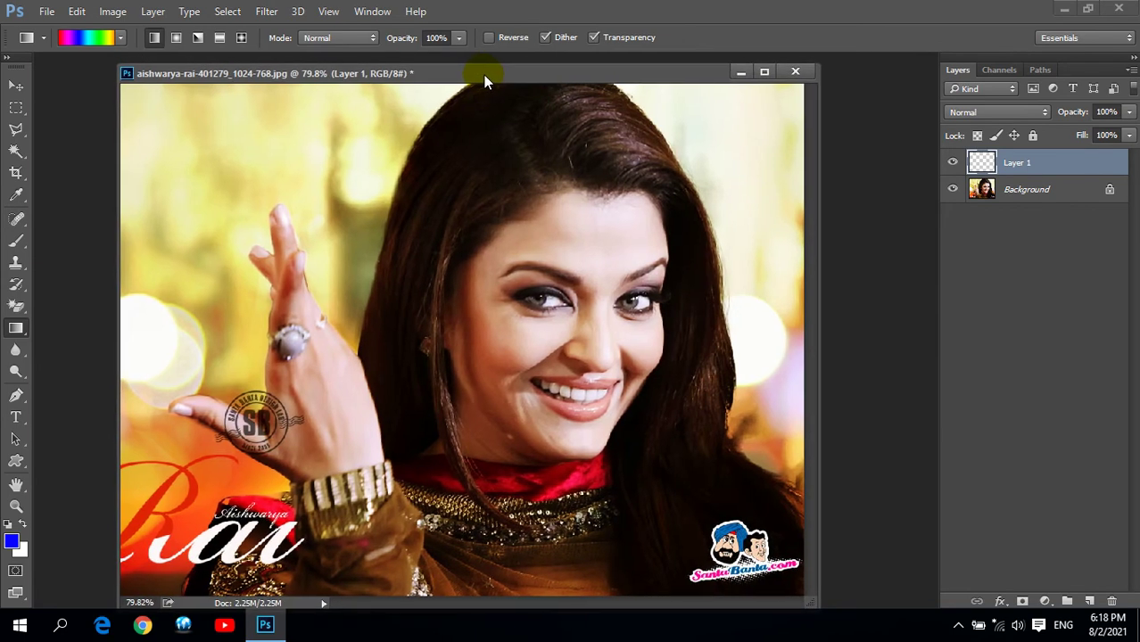
pyautogui.click(1035, 198)
pyautogui.click(1023, 157)
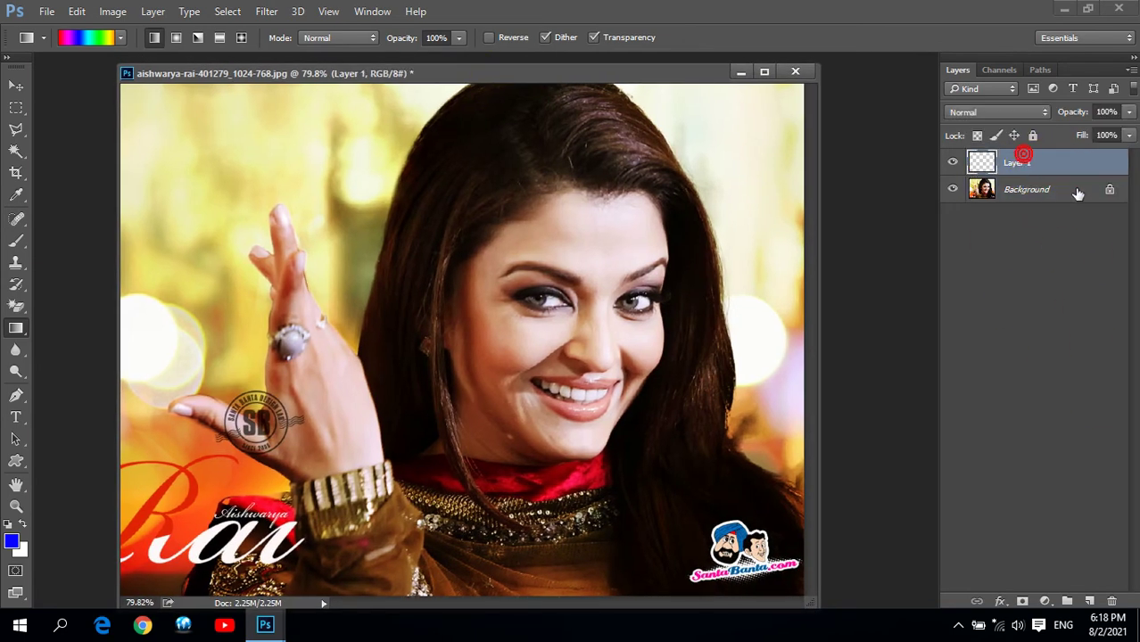
pyautogui.doubleClick(1017, 162)
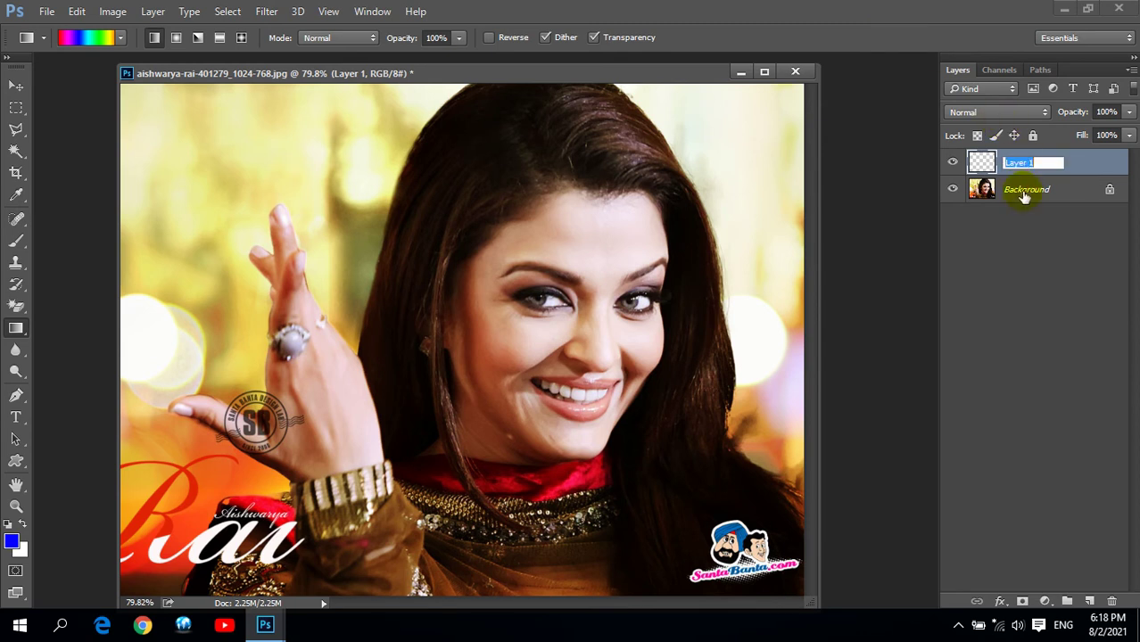
pyautogui.write('G')
pyautogui.press('Return')
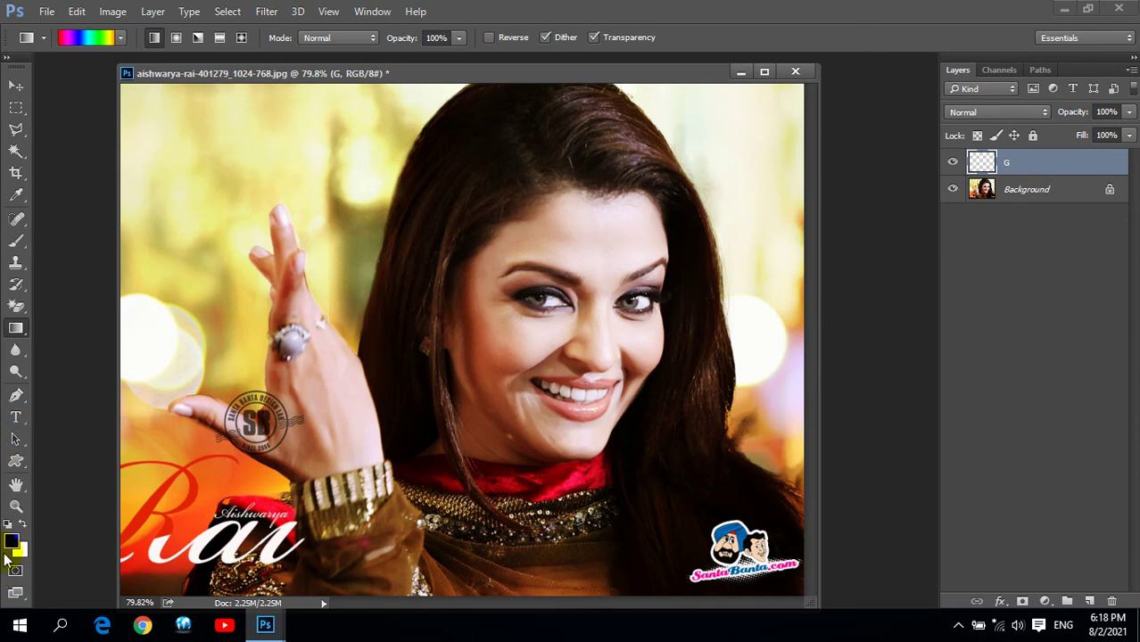
# Step: Reset colours, then set foreground to bright green 00f711 and background to black
pyautogui.press('d')
pyautogui.click(14, 541)
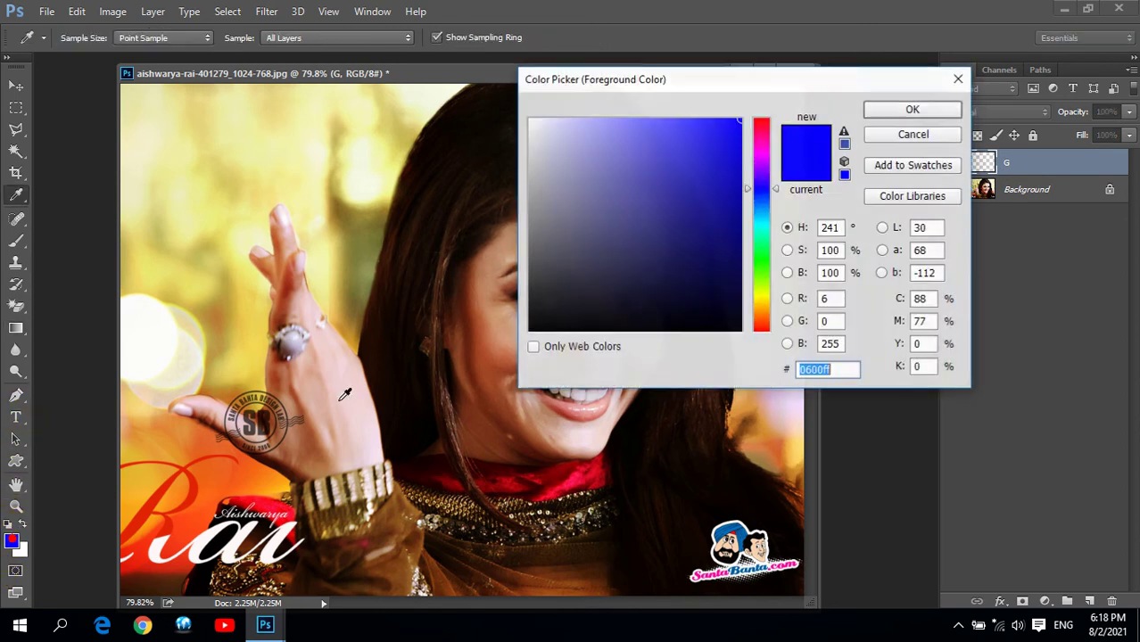
pyautogui.click(757, 259)
pyautogui.click(701, 180)
pyautogui.click(896, 111)
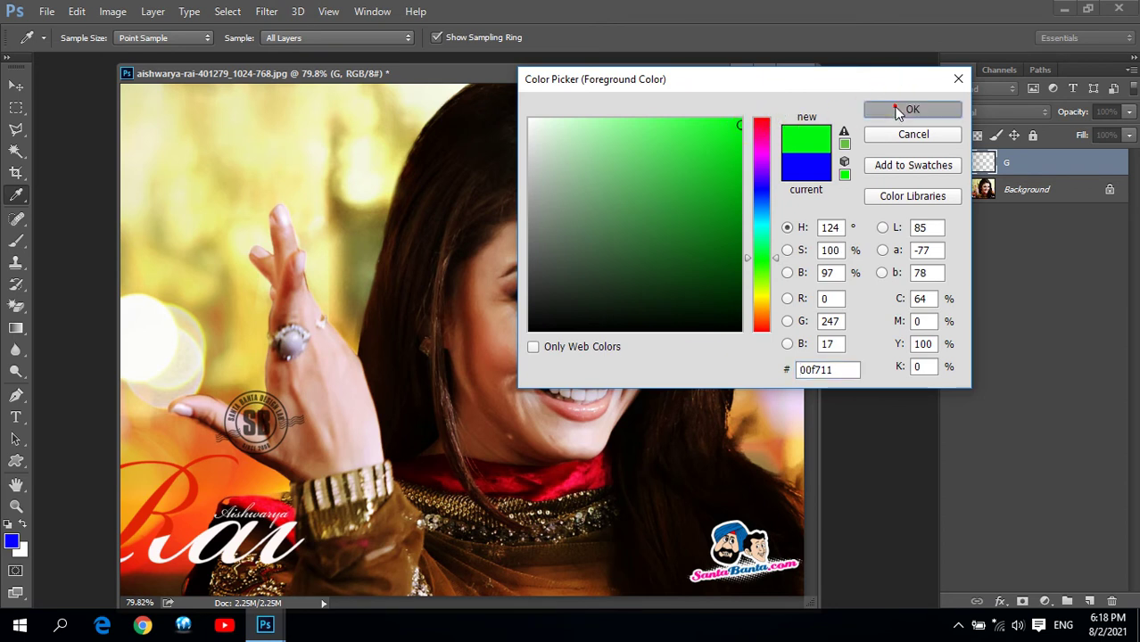
pyautogui.click(23, 547)
pyautogui.moveTo(725, 301); pyautogui.dragTo(741, 331)
pyautogui.click(918, 111)
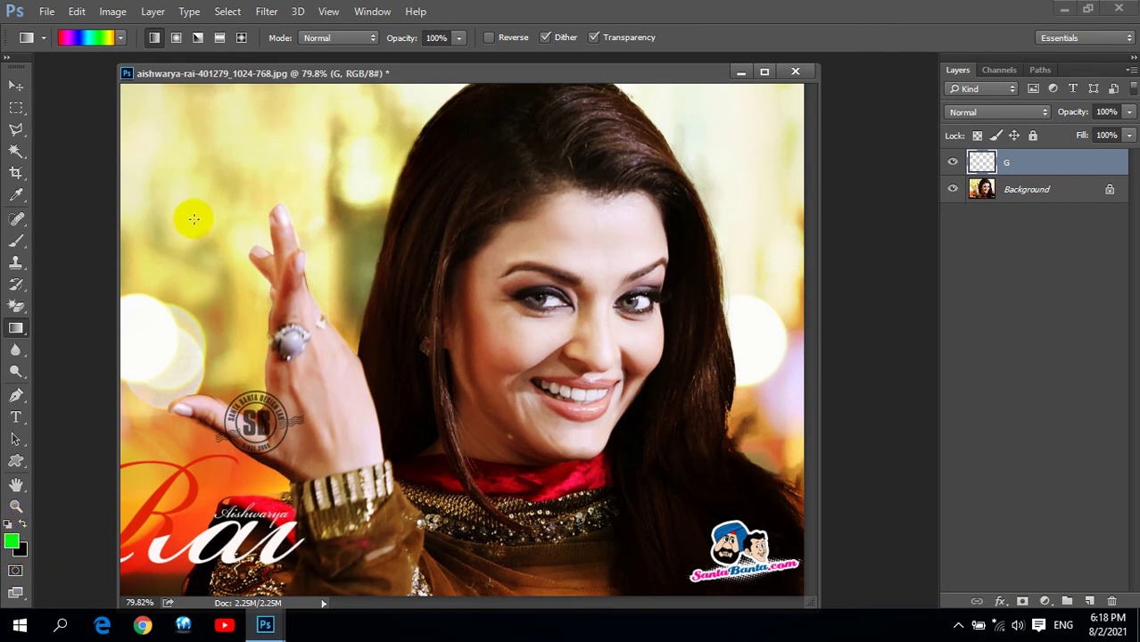
pyautogui.click(120, 37)
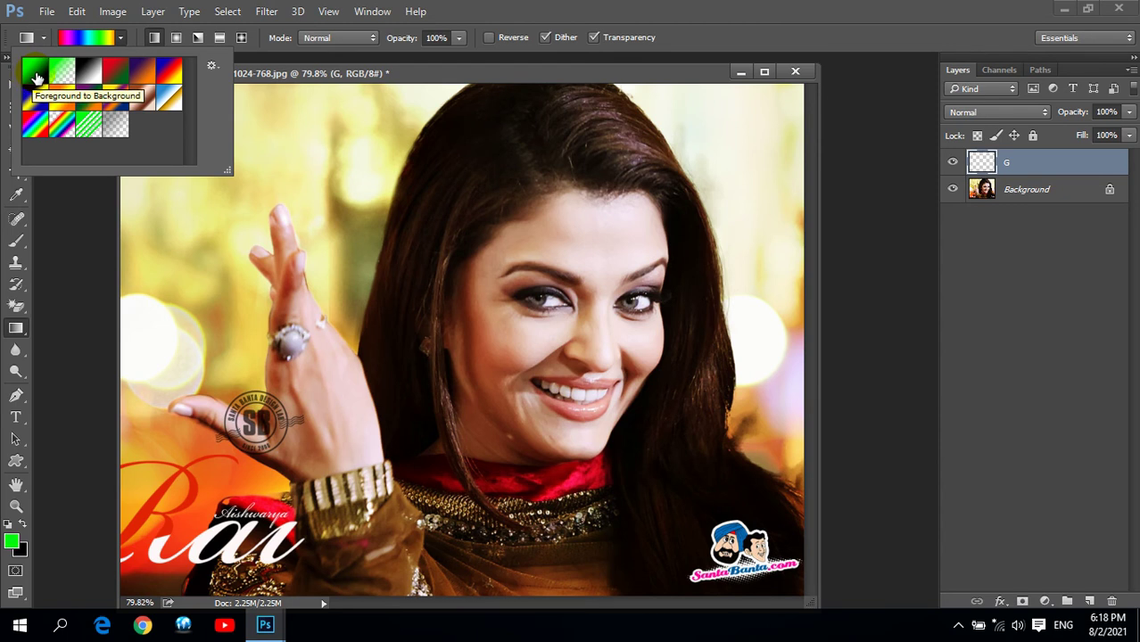
# Step: Choose the Foreground to Background gradient and try linear, radial and angle fills, undoing each
pyautogui.doubleClick(36, 78)
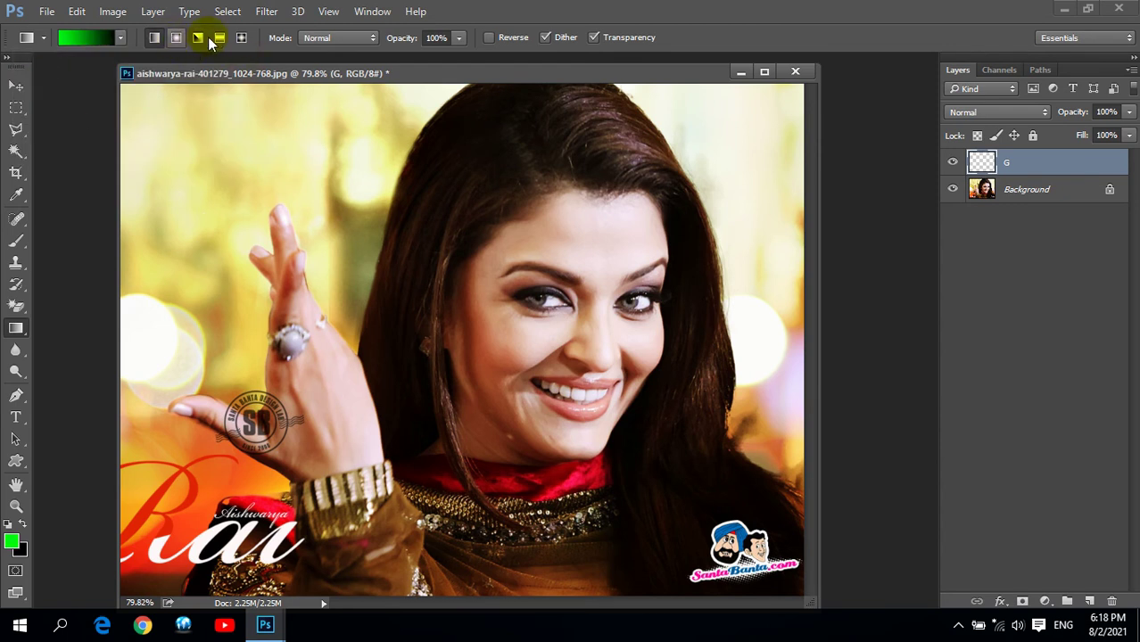
pyautogui.moveTo(470, 336); pyautogui.dragTo(662, 532)
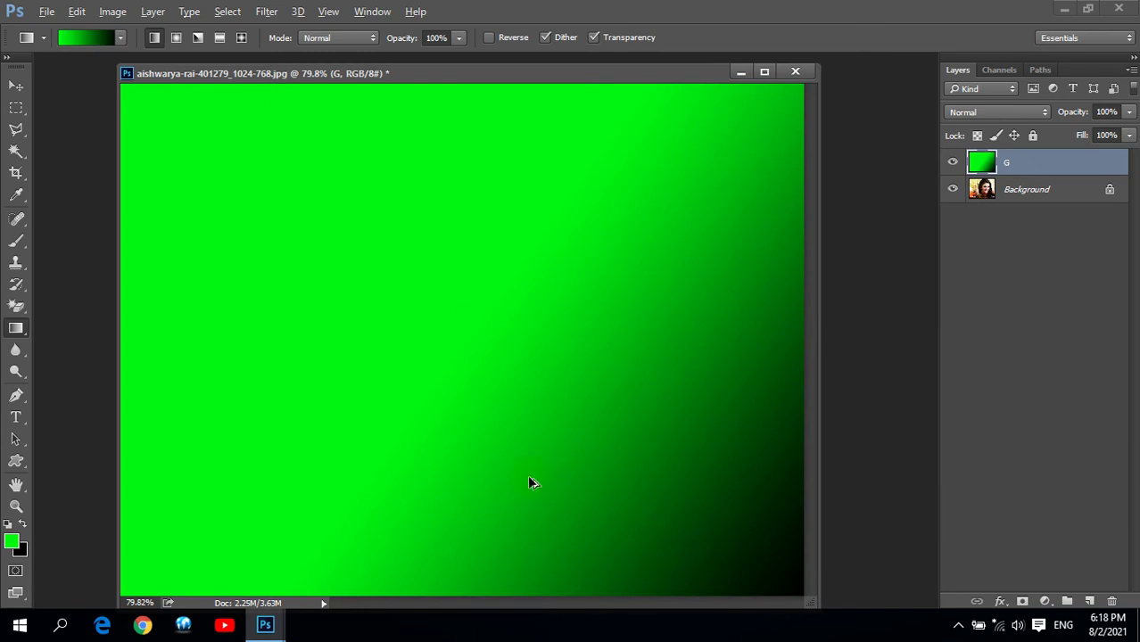
pyautogui.hotkey('ctrl', 'z')
pyautogui.click(176, 38)
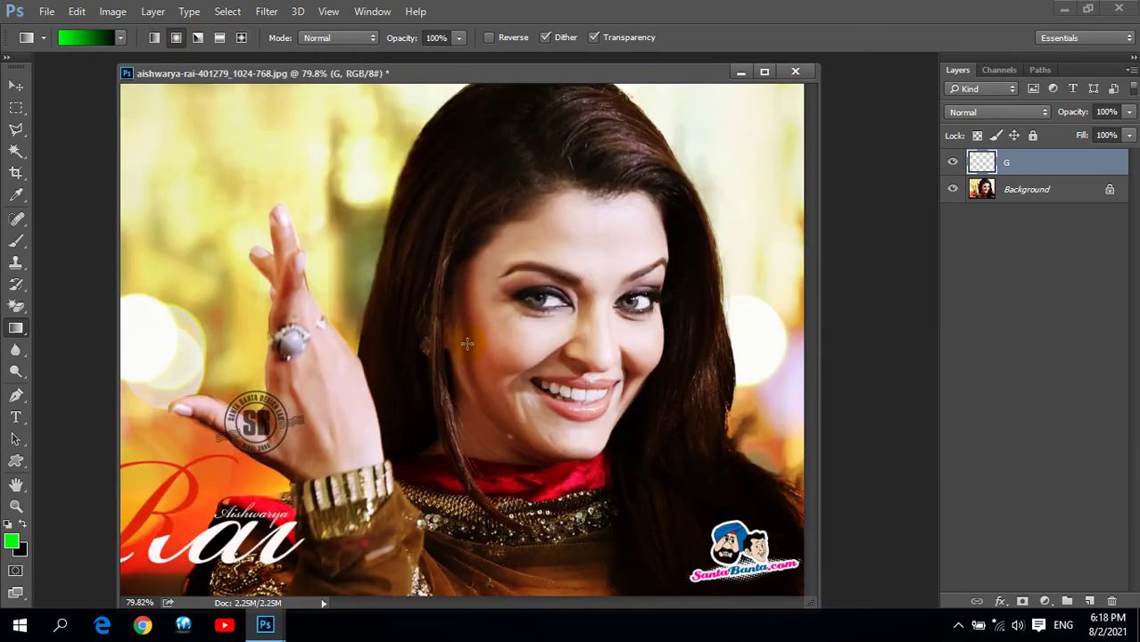
pyautogui.moveTo(468, 344); pyautogui.dragTo(839, 629)
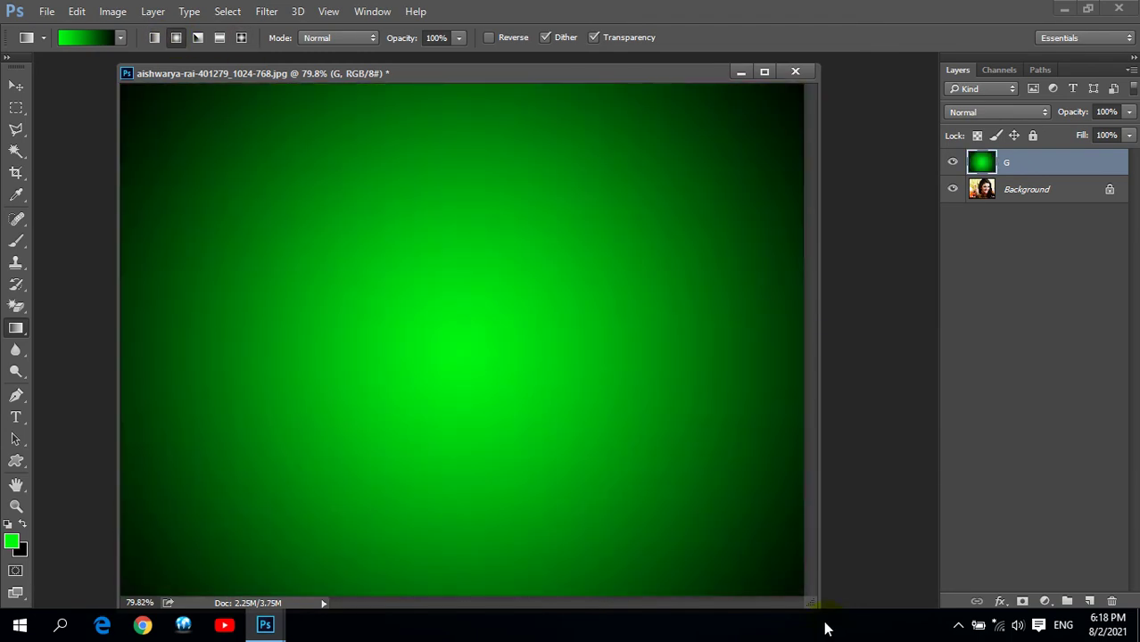
pyautogui.hotkey('ctrl', 'z')
pyautogui.click(197, 37)
pyautogui.moveTo(442, 326); pyautogui.dragTo(760, 525)
pyautogui.hotkey('ctrl', 'z')
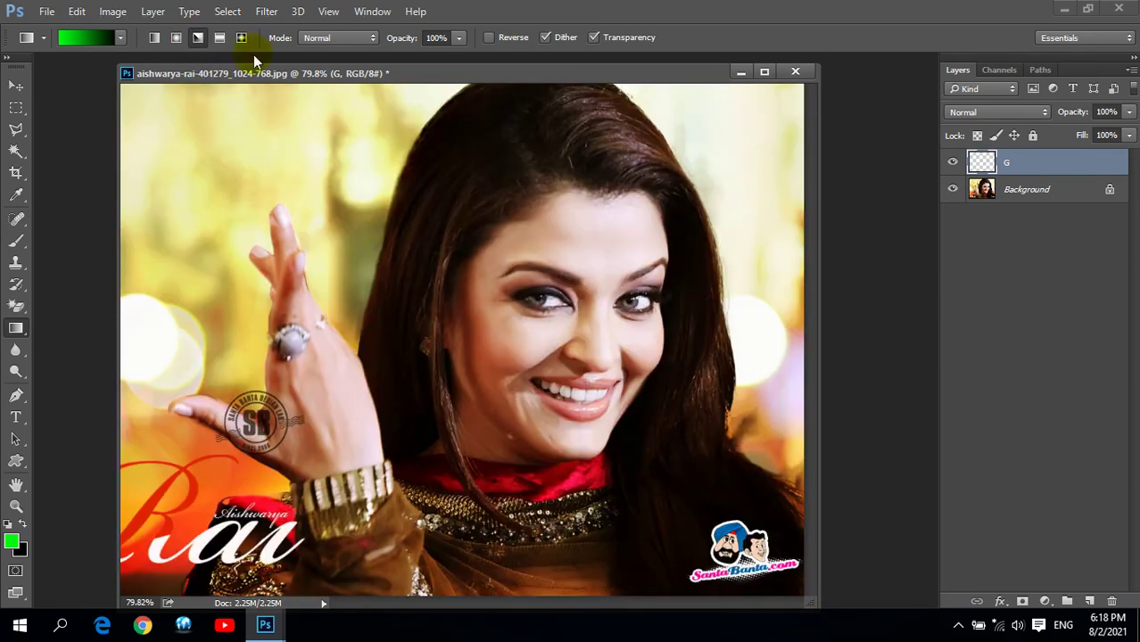
# Step: Try a reflected gradient, then fill layer G with a diamond gradient centred on the face
pyautogui.click(219, 42)
pyautogui.moveTo(435, 335); pyautogui.dragTo(882, 639)
pyautogui.hotkey('ctrl', 'z')
pyautogui.click(241, 38)
pyautogui.moveTo(434, 326); pyautogui.dragTo(878, 616)
pyautogui.hotkey('ctrl', 'z')
pyautogui.moveTo(487, 357); pyautogui.dragTo(830, 609)
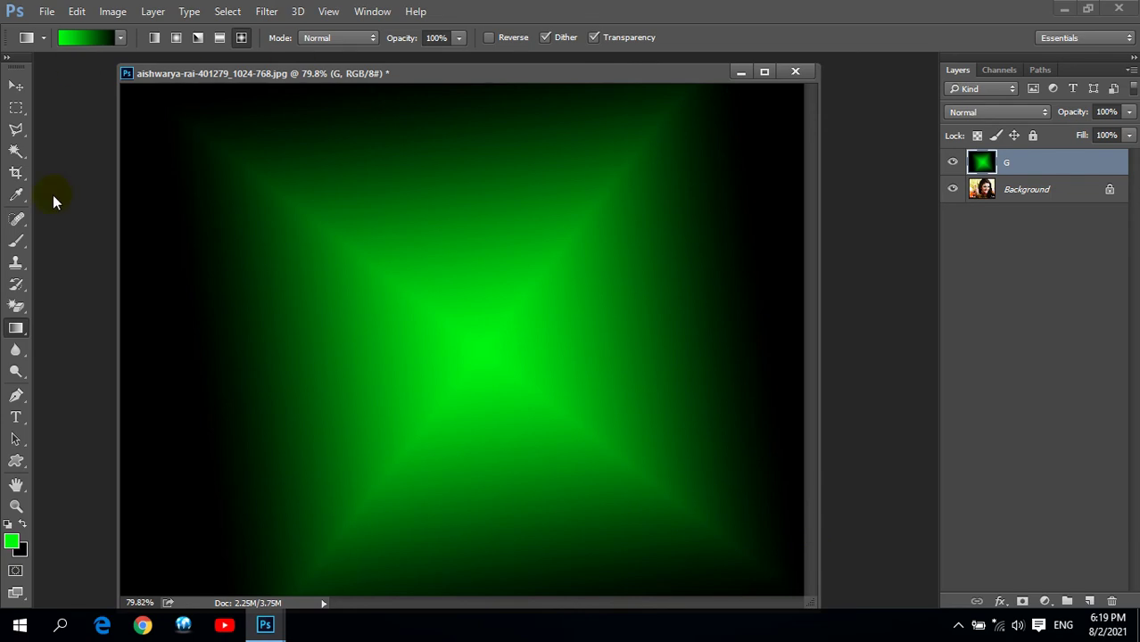
pyautogui.click(16, 306)
# Step: Set up a large soft round eraser at 50% opacity and test it on the face, then undo
pyautogui.click(59, 304)
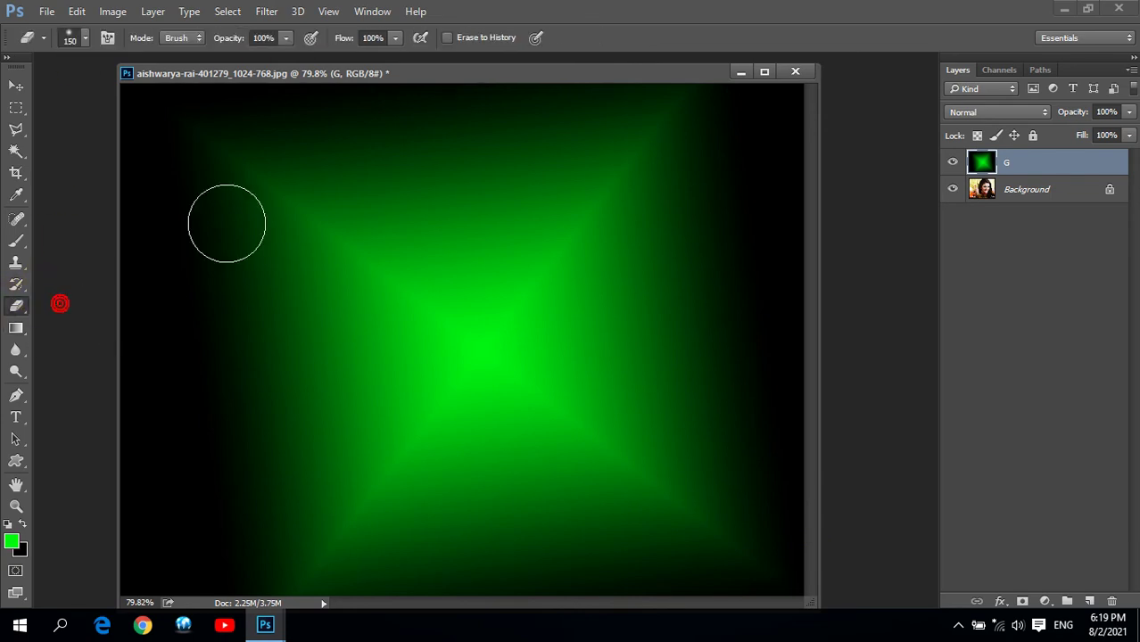
pyautogui.click(85, 37)
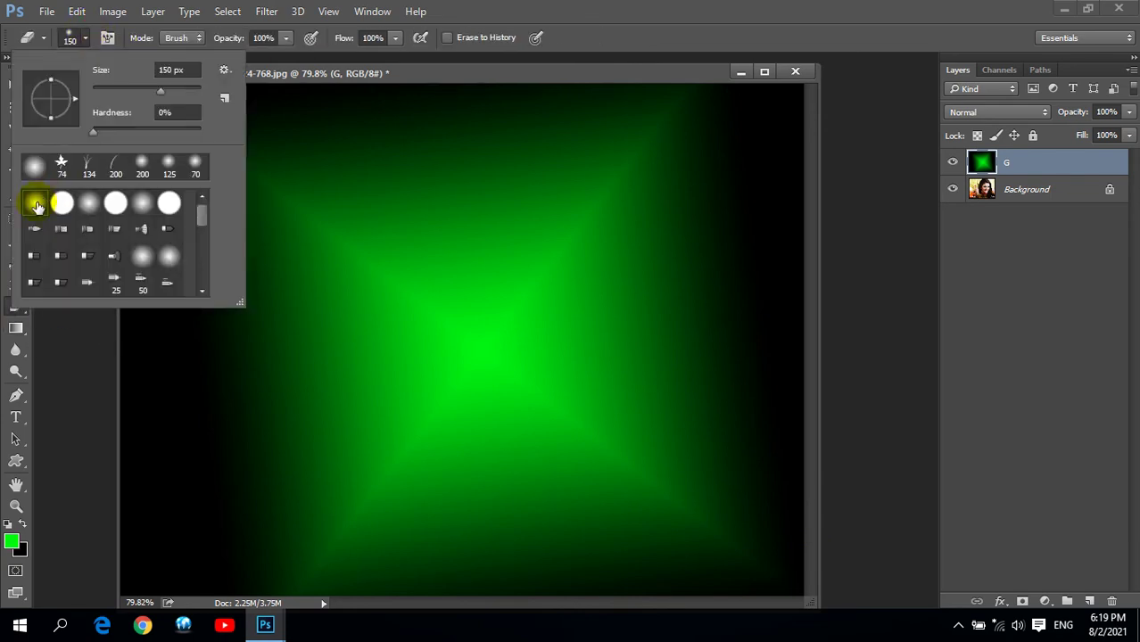
pyautogui.doubleClick(35, 201)
pyautogui.press(']')
pyautogui.press(']')
pyautogui.press(']')
pyautogui.press(']')
pyautogui.press(']')
pyautogui.press(']')
pyautogui.press(']')
pyautogui.press(']')
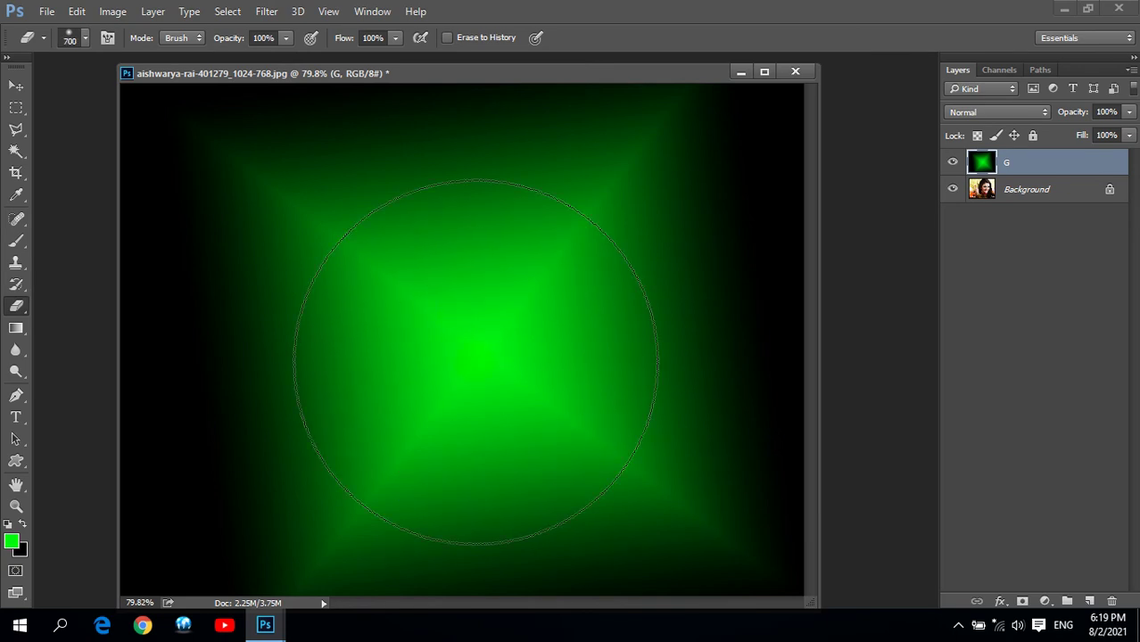
pyautogui.click(275, 37)
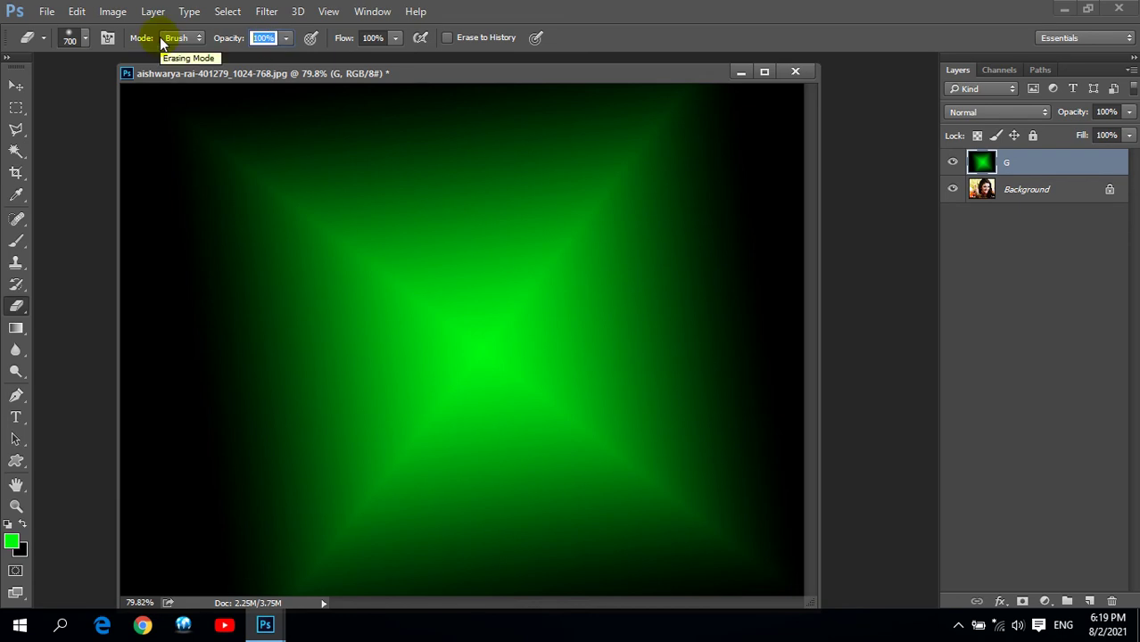
pyautogui.write('50')
pyautogui.press('Return')
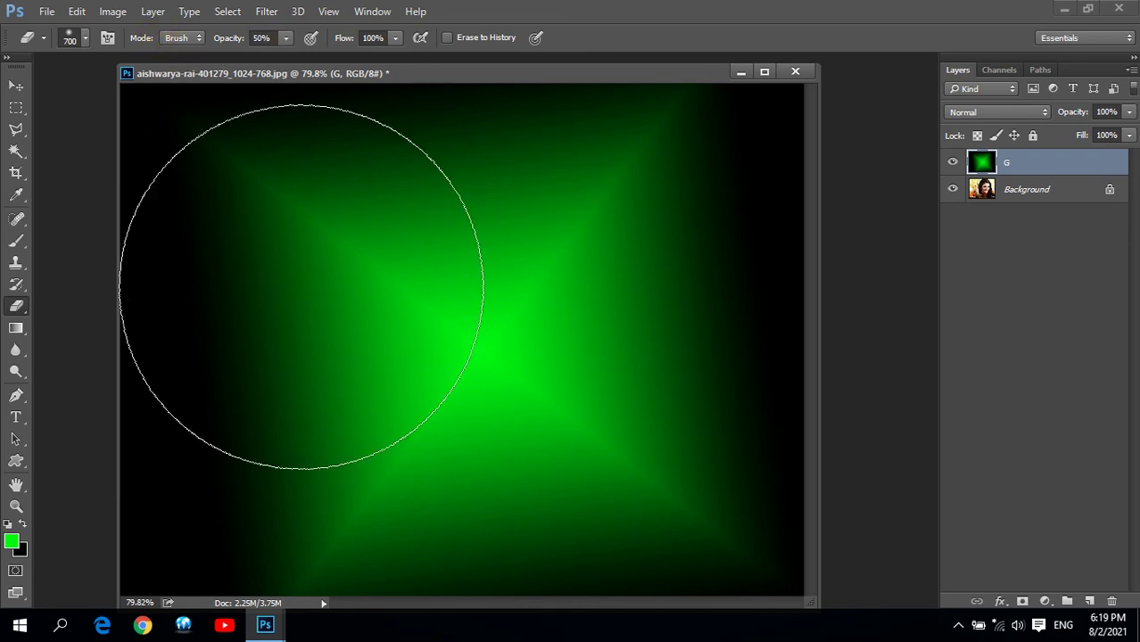
pyautogui.click(471, 336)
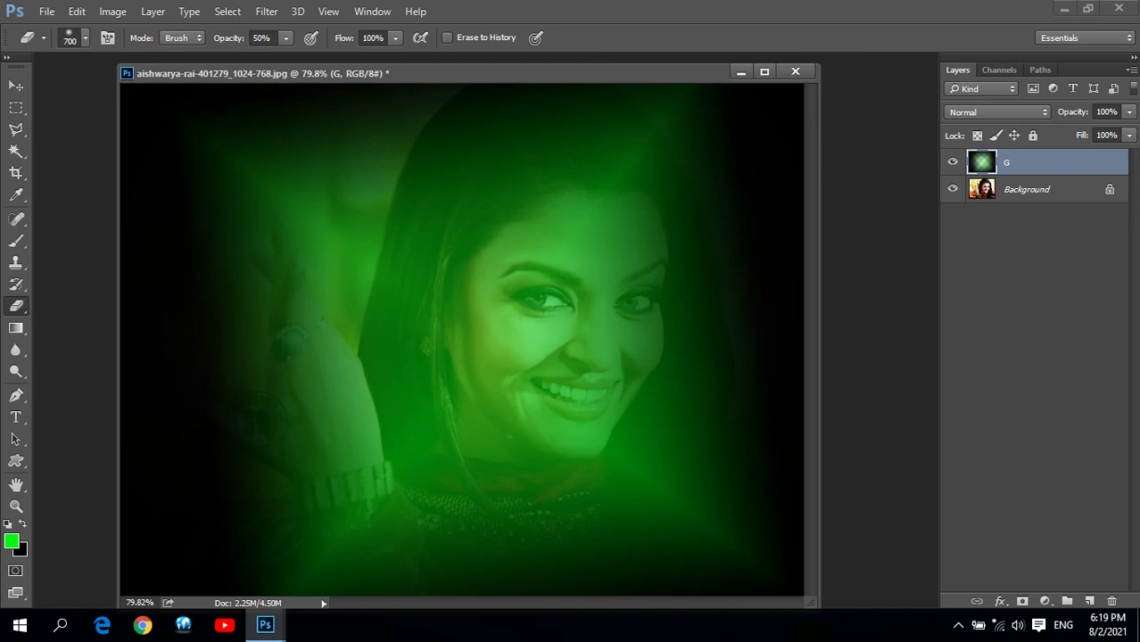
pyautogui.hotkey('ctrl', 'z')
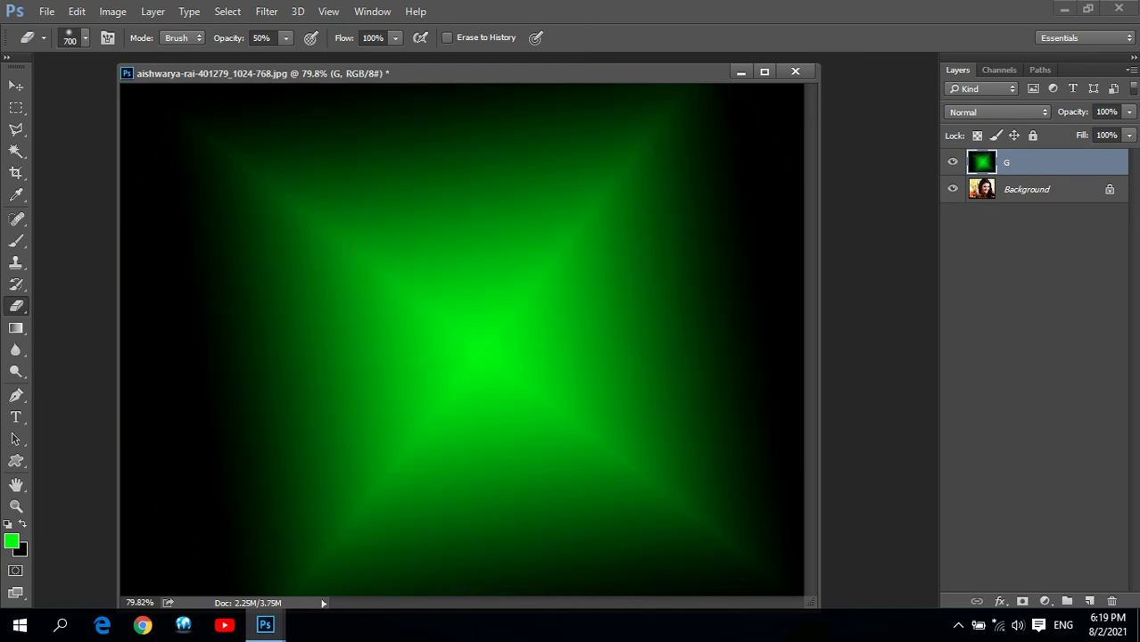
# Step: Set eraser opacity to 100% and erase the green over the face and cheek
pyautogui.click(264, 38)
pyautogui.write('100')
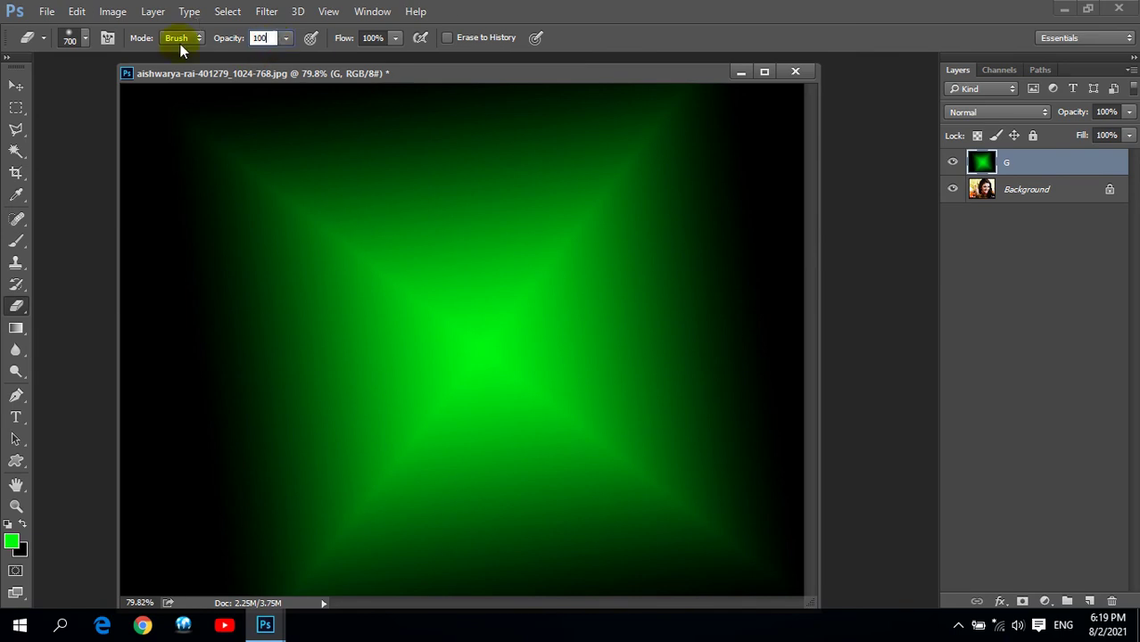
pyautogui.press('Return')
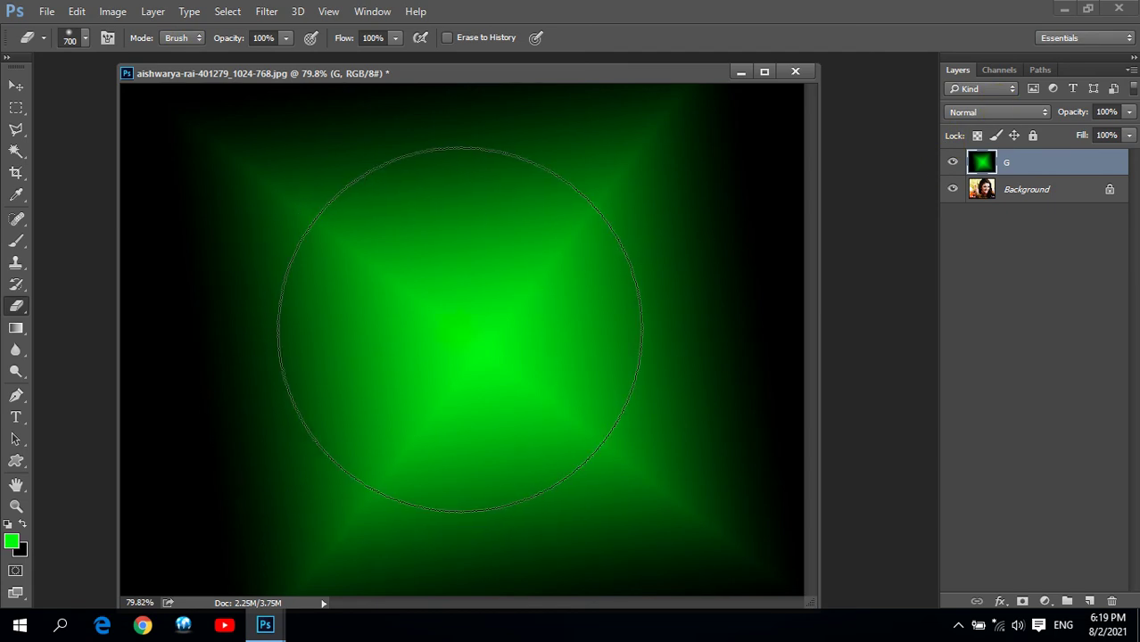
pyautogui.moveTo(428, 280); pyautogui.dragTo(471, 337)
pyautogui.click(471, 337)
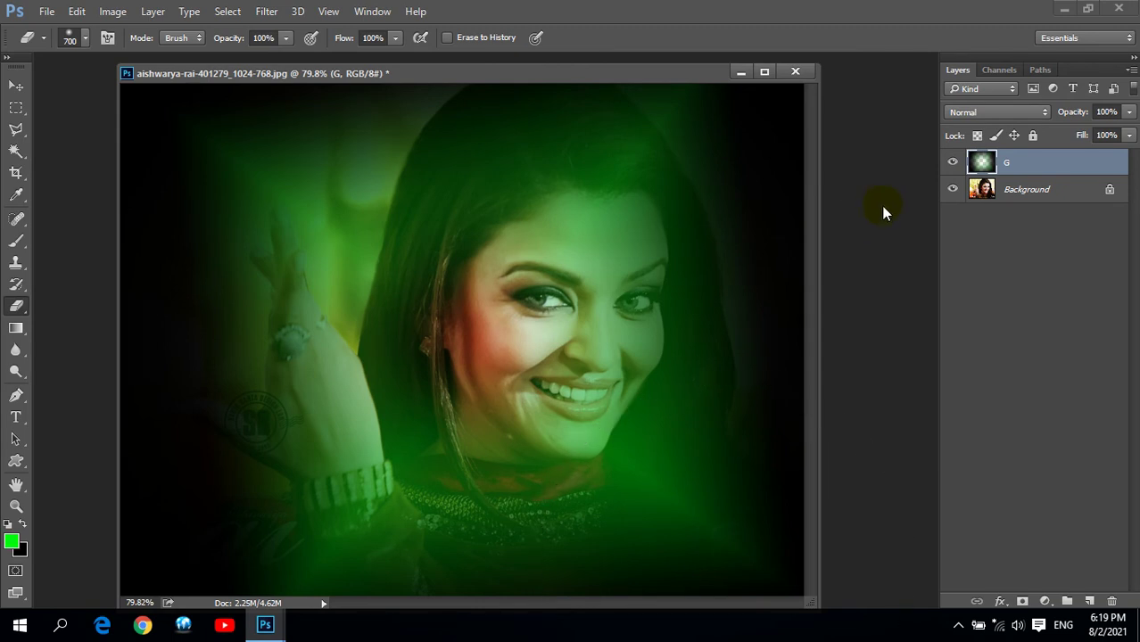
# Step: Close the retouched image without saving and create a floating Web-preset document
pyautogui.click(796, 71)
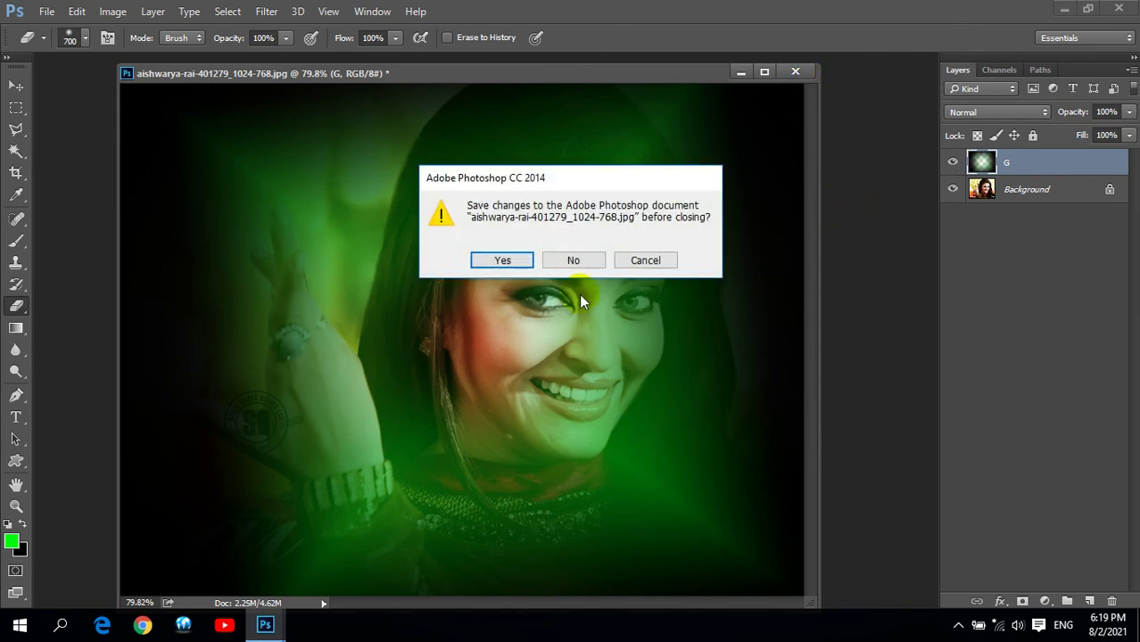
pyautogui.press('n')
pyautogui.click(38, 17)
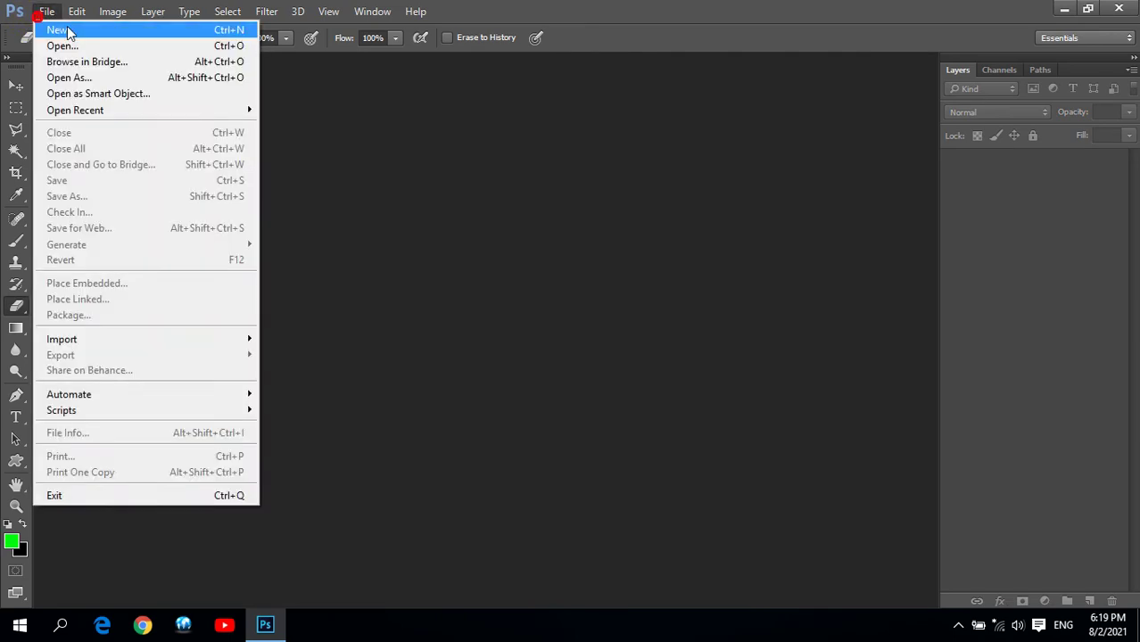
pyautogui.click(49, 30)
pyautogui.click(446, 148)
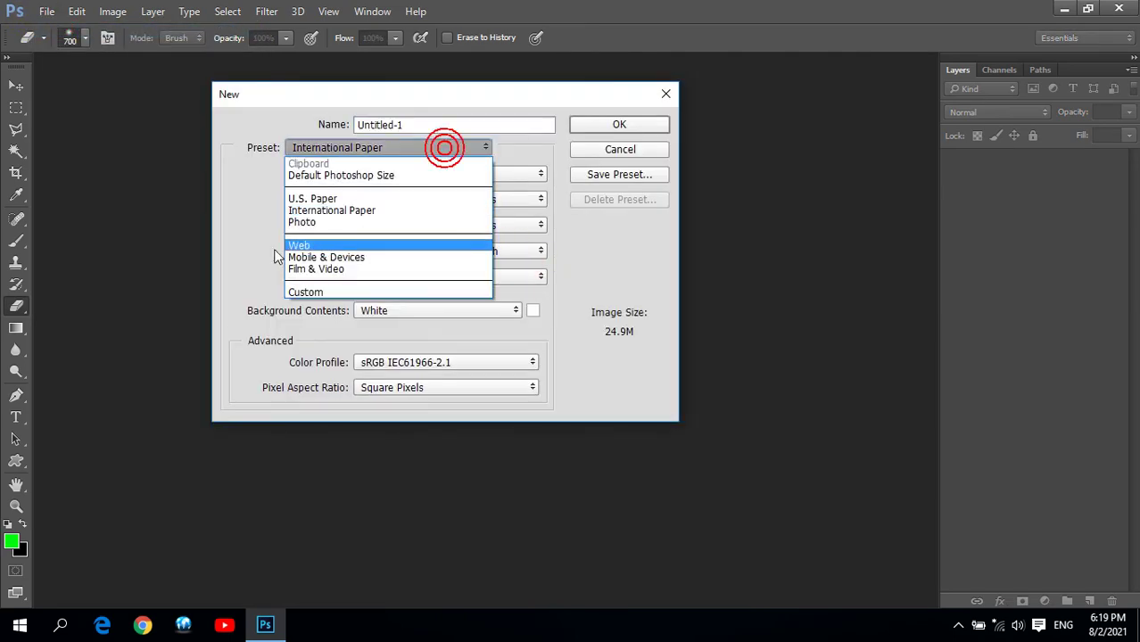
pyautogui.click(299, 246)
pyautogui.click(614, 125)
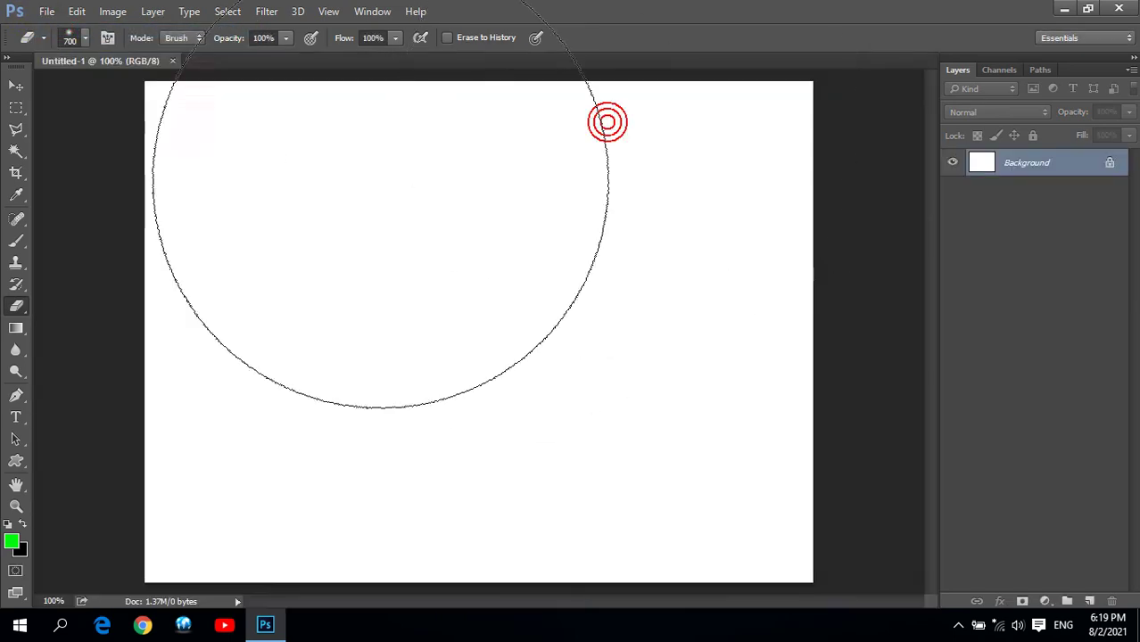
pyautogui.moveTo(133, 60); pyautogui.dragTo(162, 100)
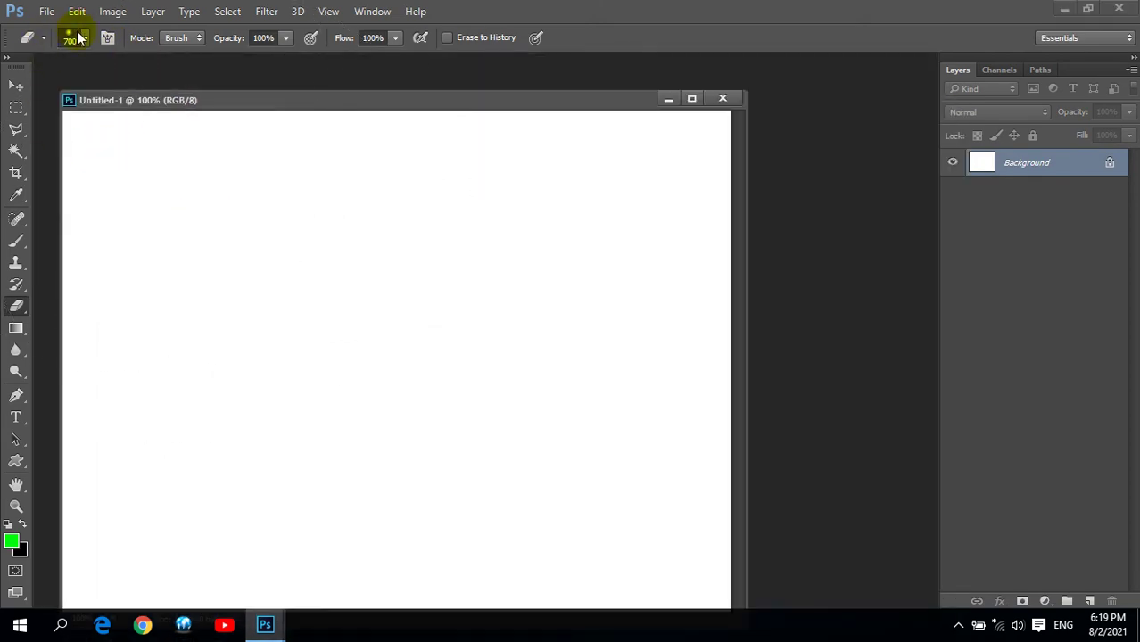
# Step: Set the Gradient tool to a linear green-to-transparent gradient
pyautogui.click(18, 327)
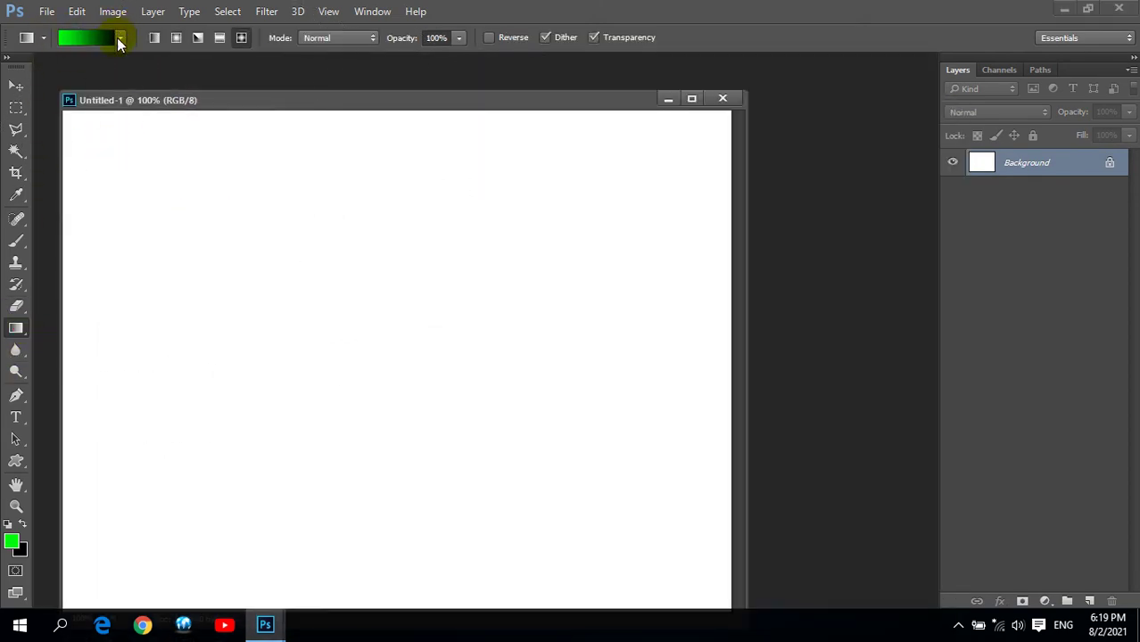
pyautogui.click(121, 37)
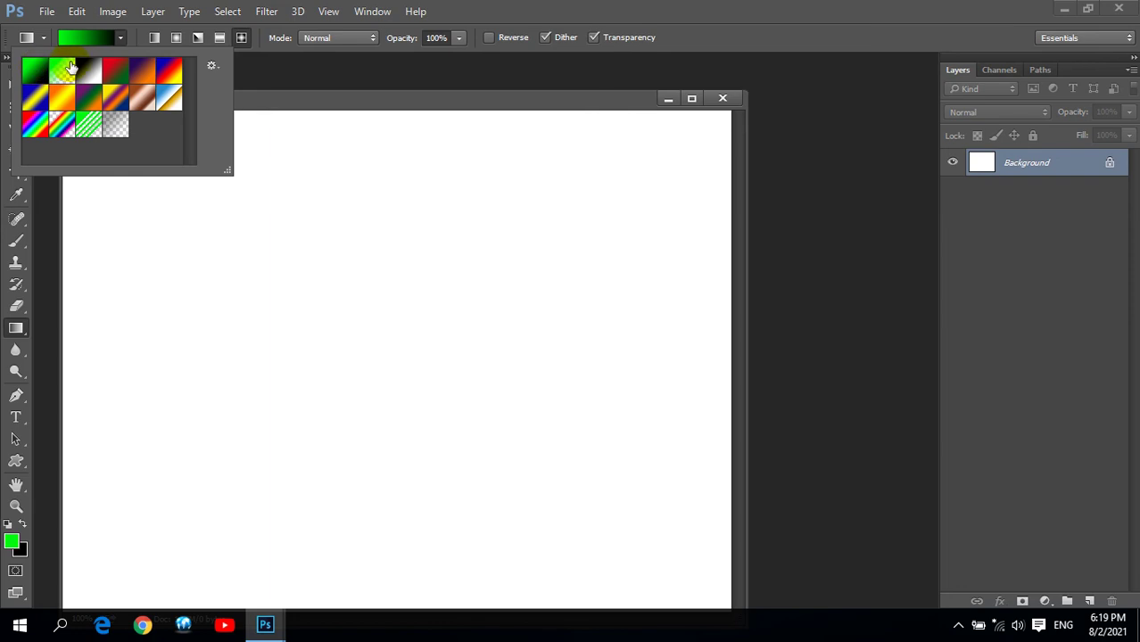
pyautogui.doubleClick(62, 72)
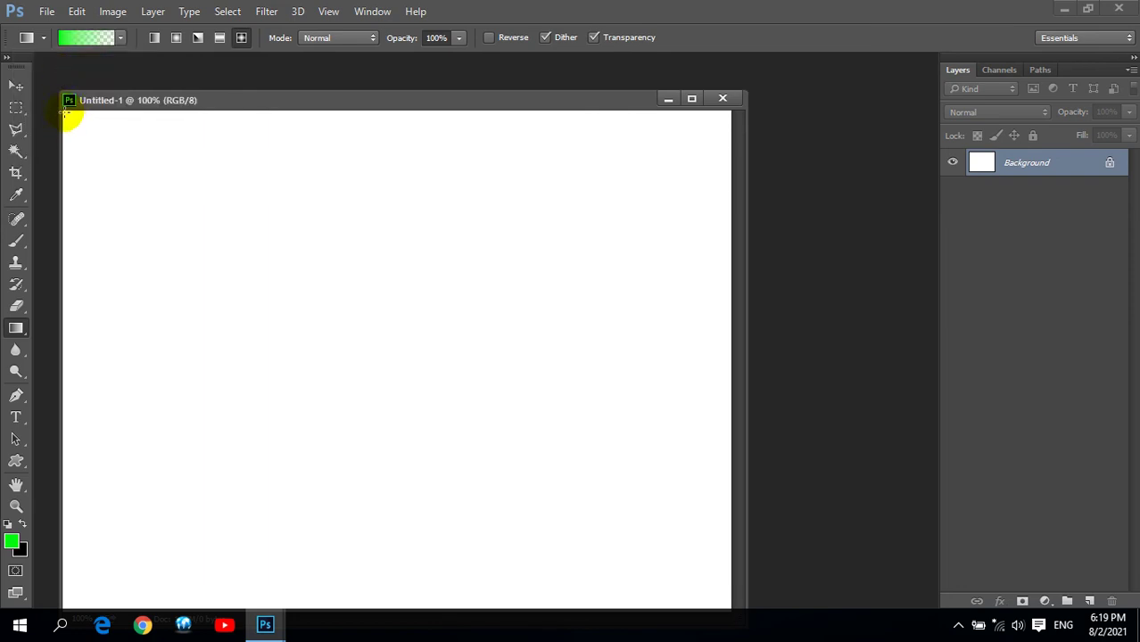
pyautogui.click(154, 38)
# Step: Fade green gradients inward from the top-left, top-right, bottom-right and bottom-left corners
pyautogui.moveTo(67, 116); pyautogui.dragTo(187, 248)
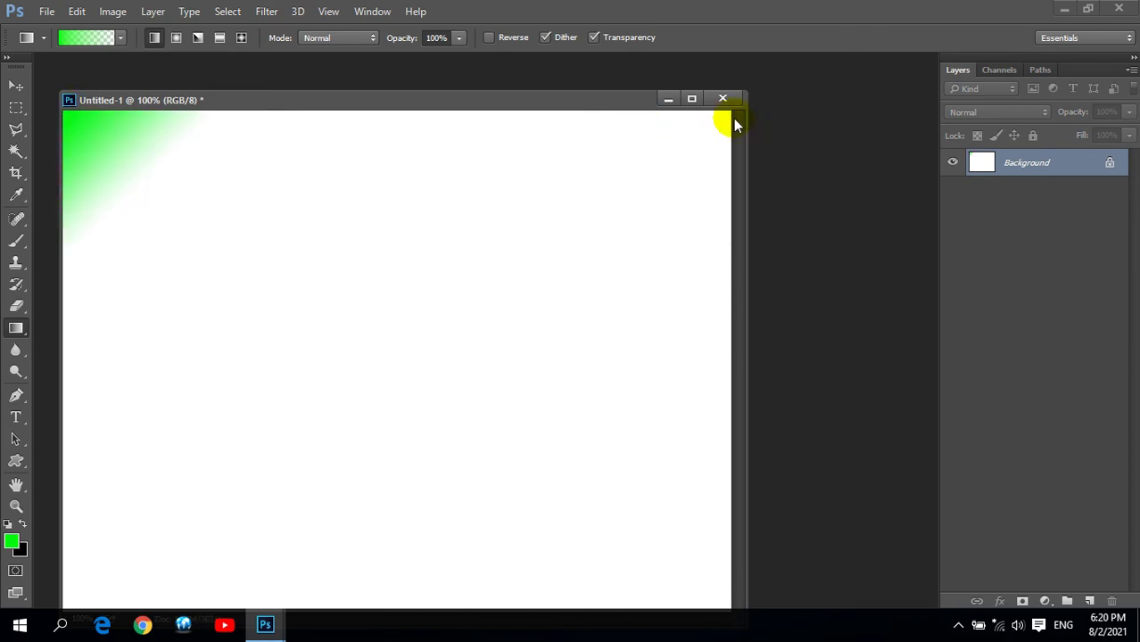
pyautogui.moveTo(728, 113); pyautogui.dragTo(660, 187)
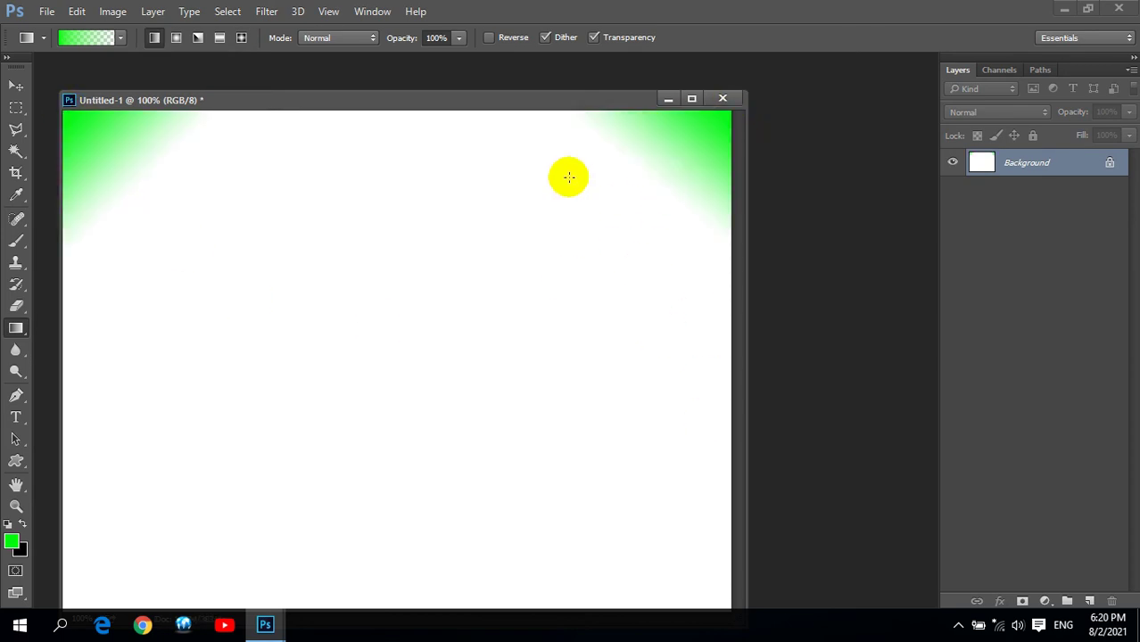
pyautogui.moveTo(530, 105); pyautogui.dragTo(579, 88)
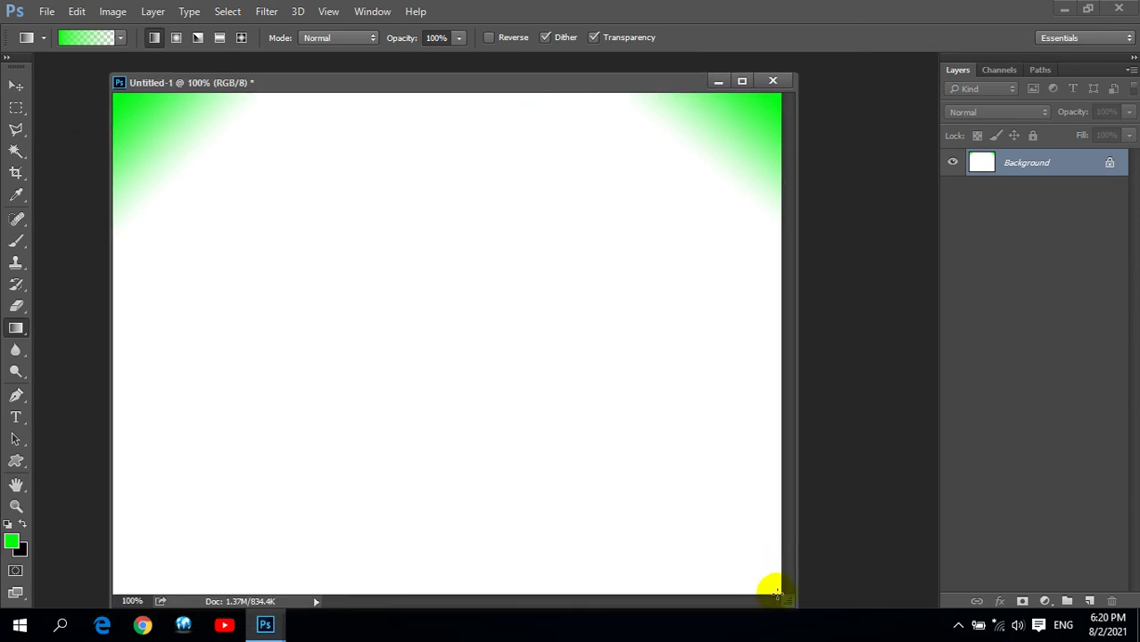
pyautogui.moveTo(778, 593); pyautogui.dragTo(726, 530)
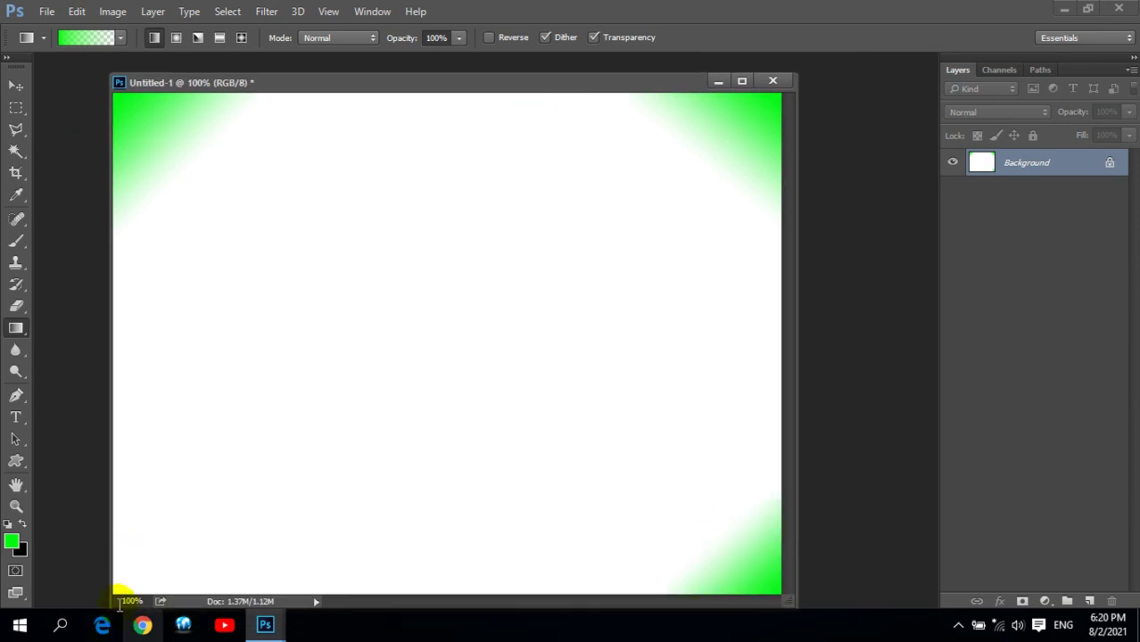
pyautogui.moveTo(181, 540); pyautogui.dragTo(182, 541)
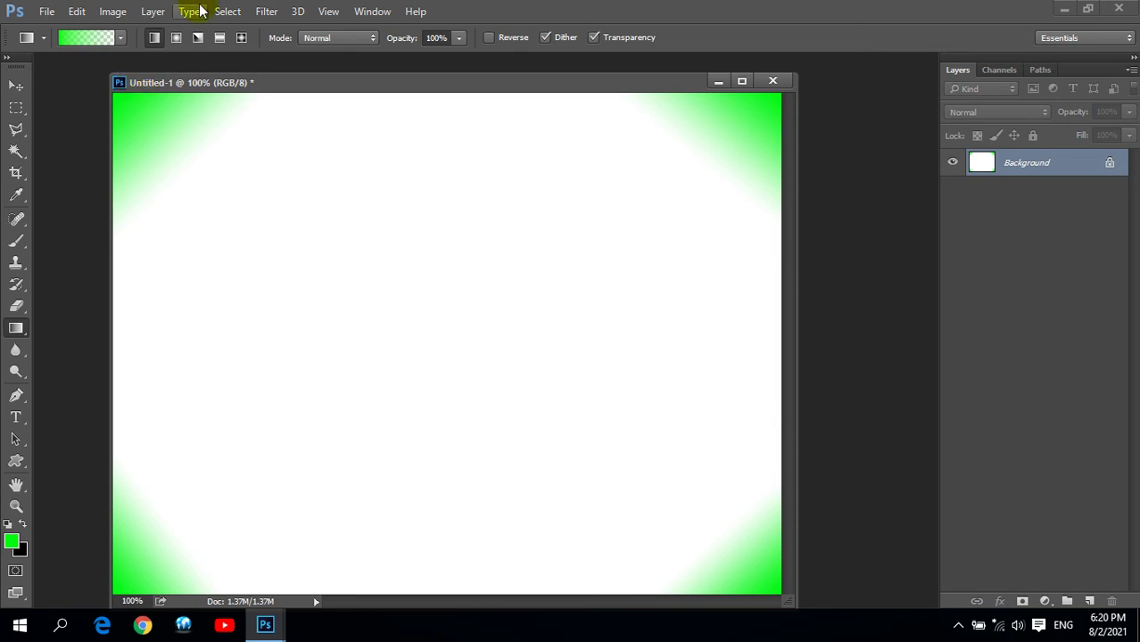
# Step: Discard the gradient canvas and open Gerdoo Wallpaper (144).jpg in a floating window
pyautogui.click(772, 82)
pyautogui.click(576, 247)
pyautogui.doubleClick(367, 167)
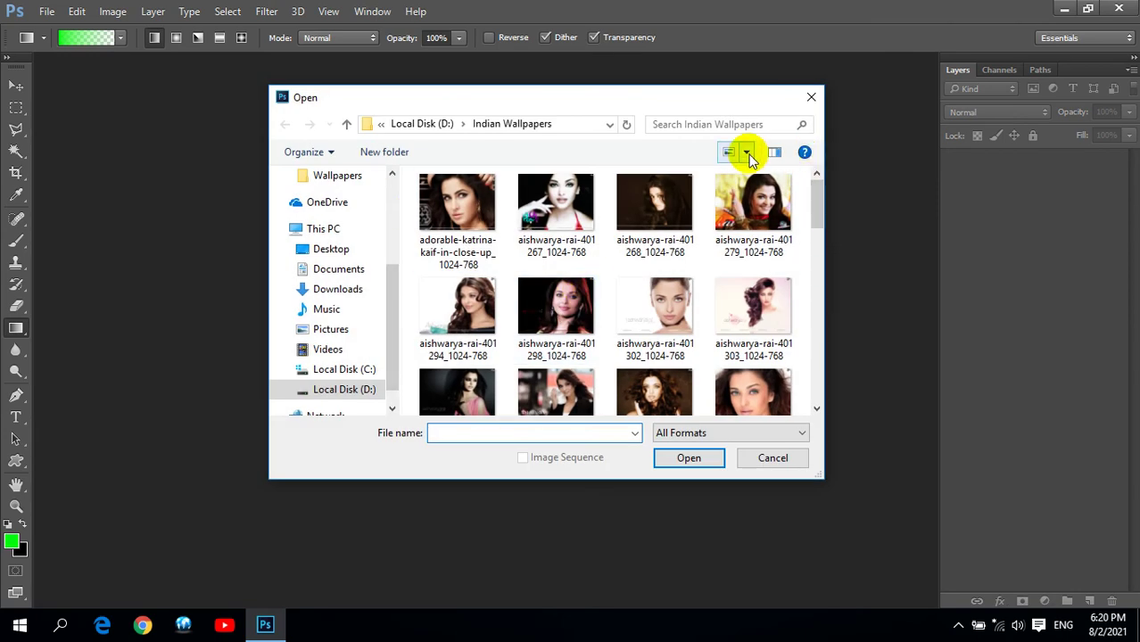
pyautogui.click(347, 124)
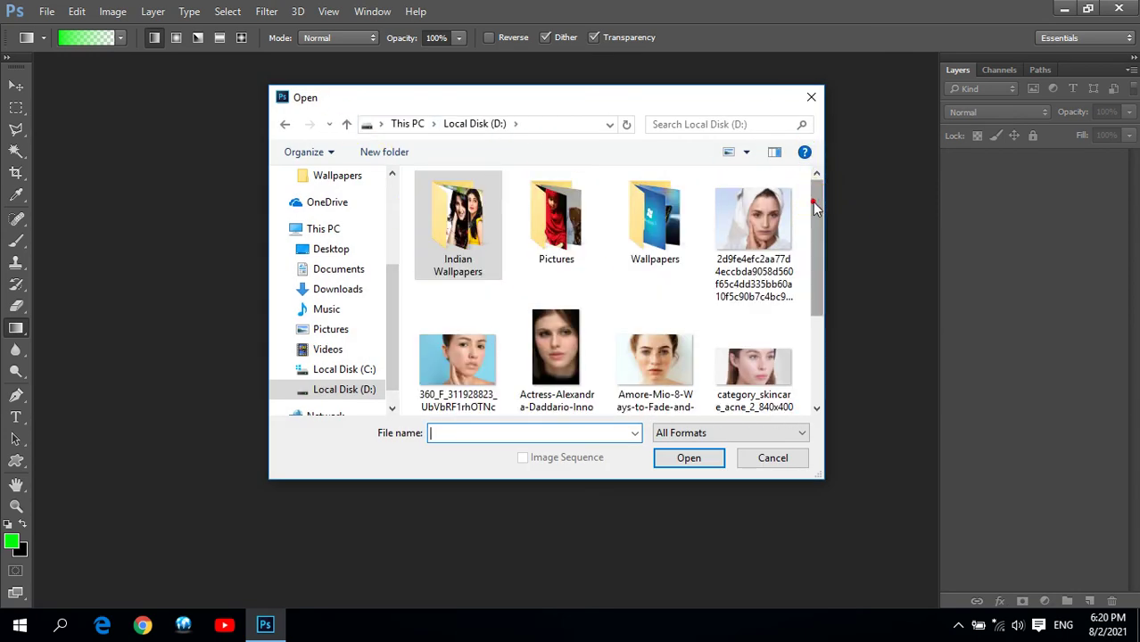
pyautogui.doubleClick(655, 218)
pyautogui.moveTo(814, 185); pyautogui.dragTo(811, 282)
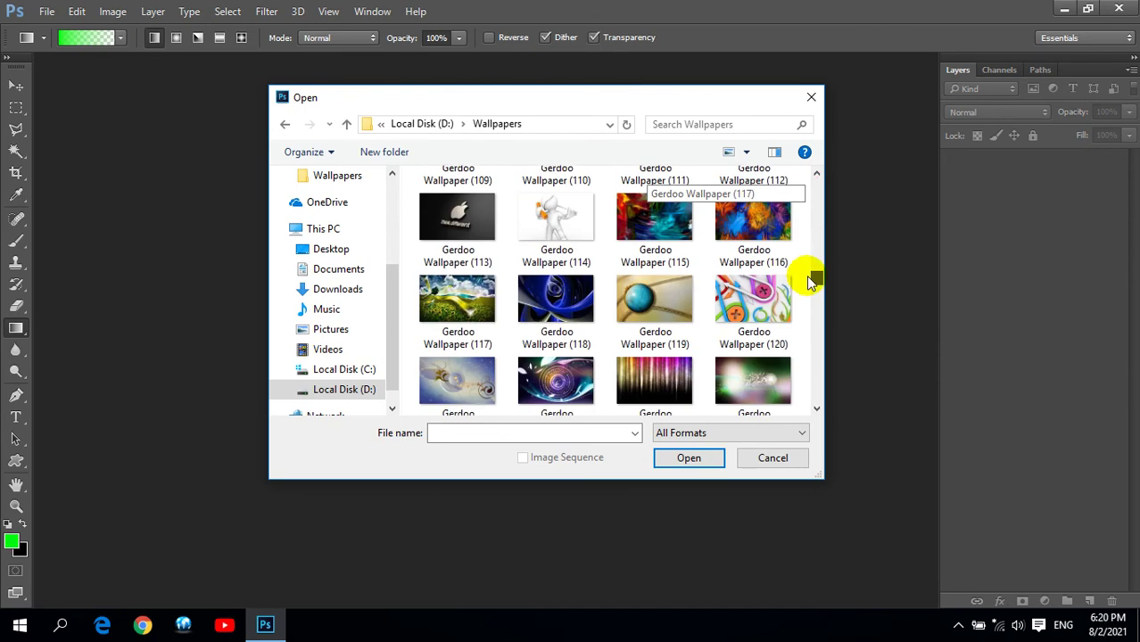
pyautogui.scroll(-1, 811, 282)
pyautogui.click(773, 357)
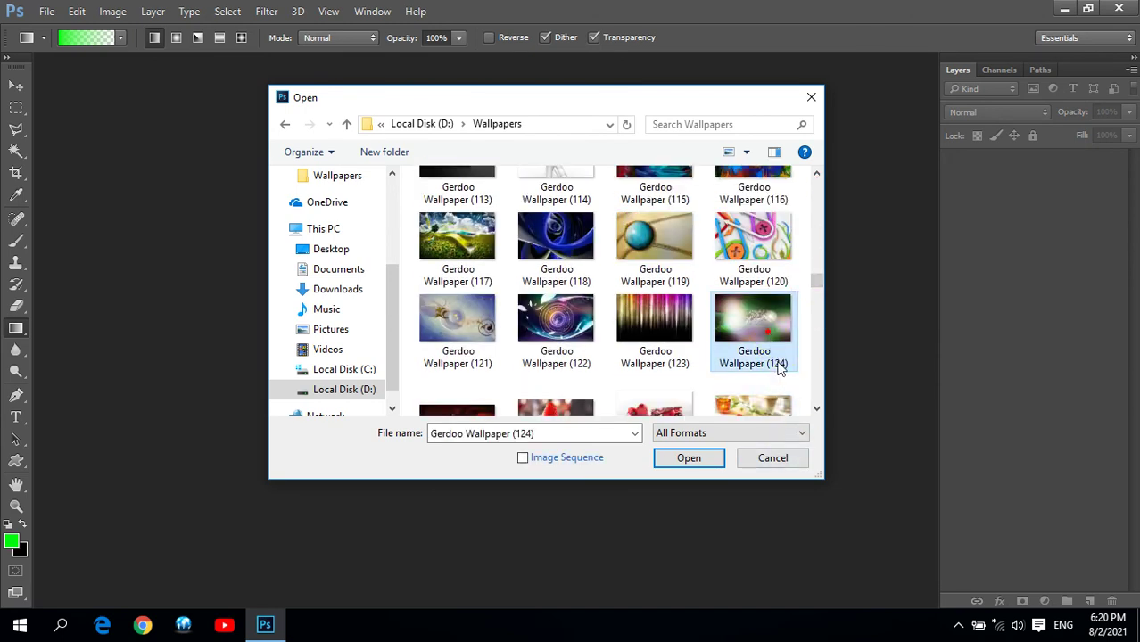
pyautogui.scroll(-1, 758, 375)
pyautogui.click(815, 412)
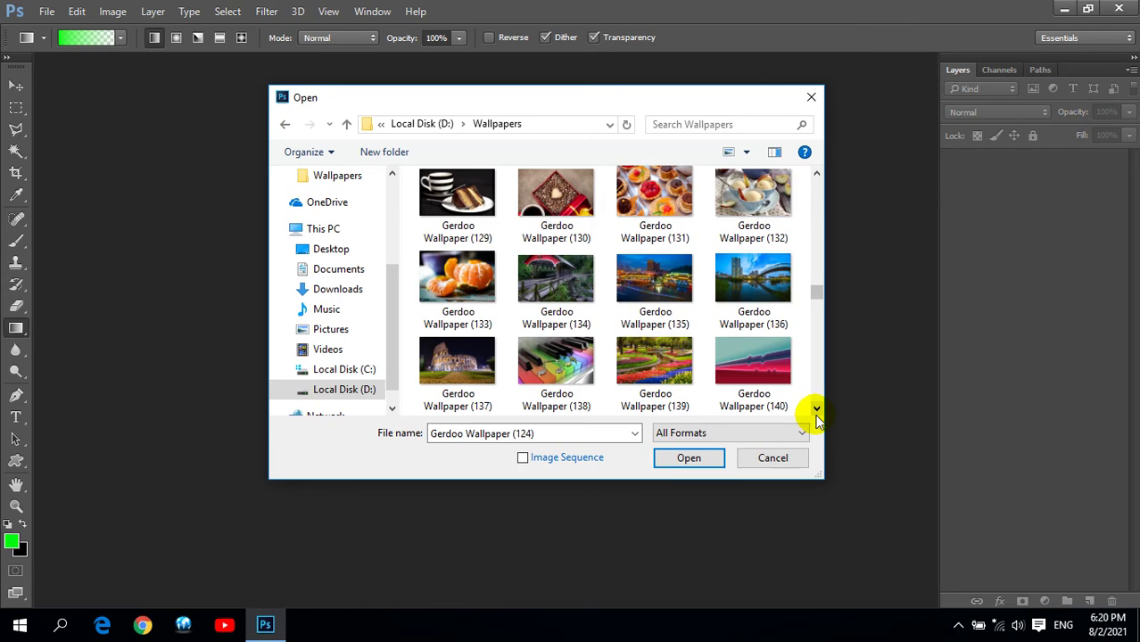
pyautogui.click(816, 410)
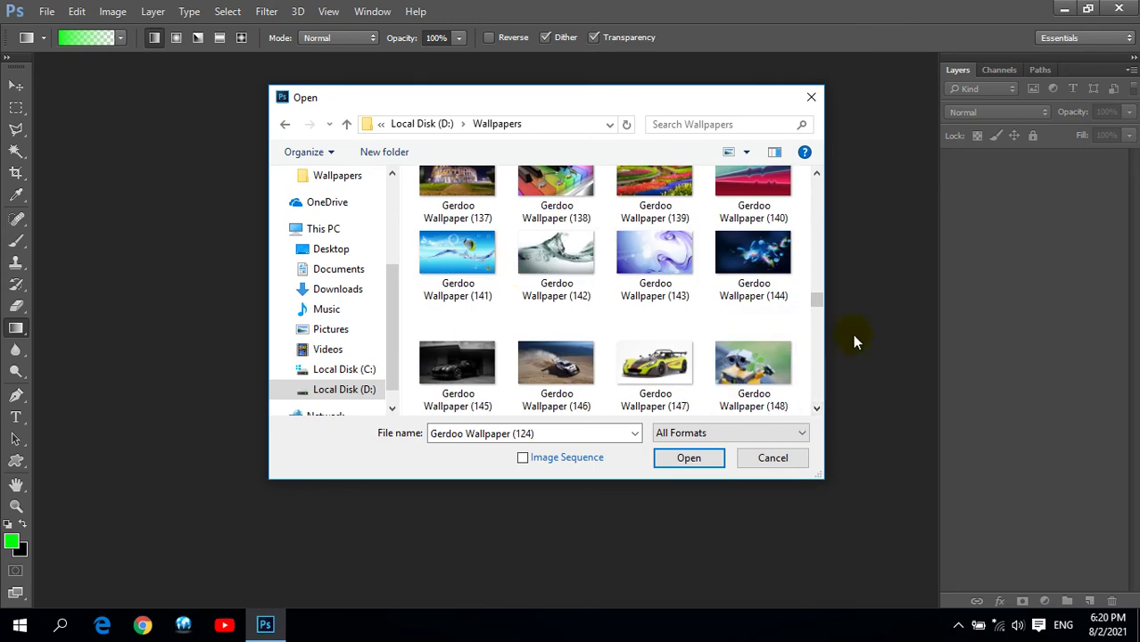
pyautogui.click(759, 258)
pyautogui.click(688, 458)
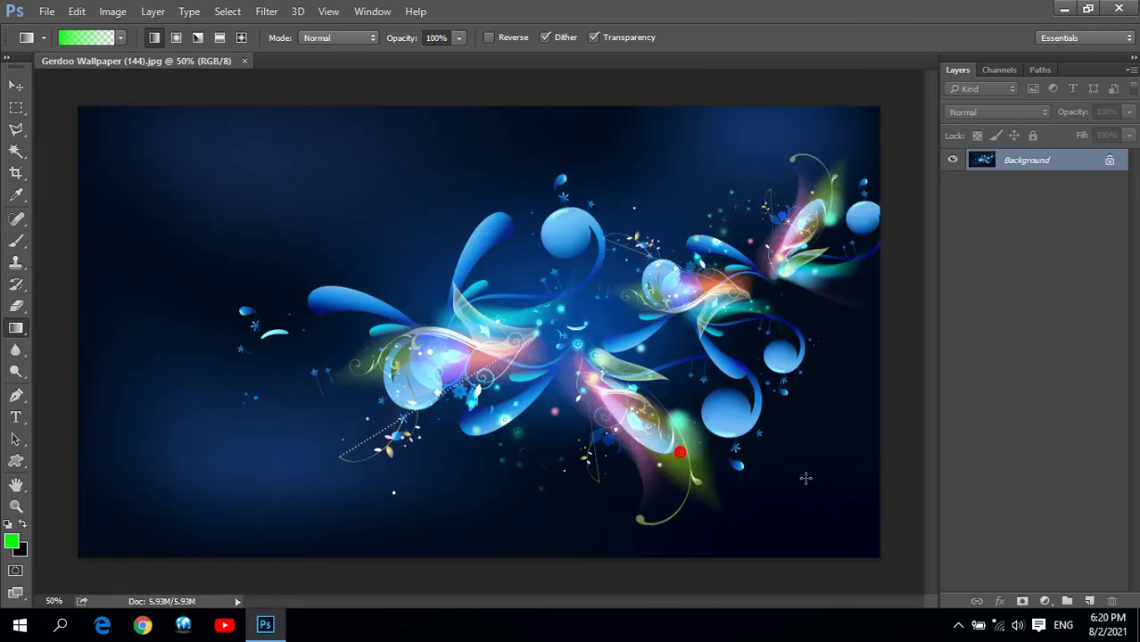
pyautogui.moveTo(228, 65); pyautogui.dragTo(241, 96)
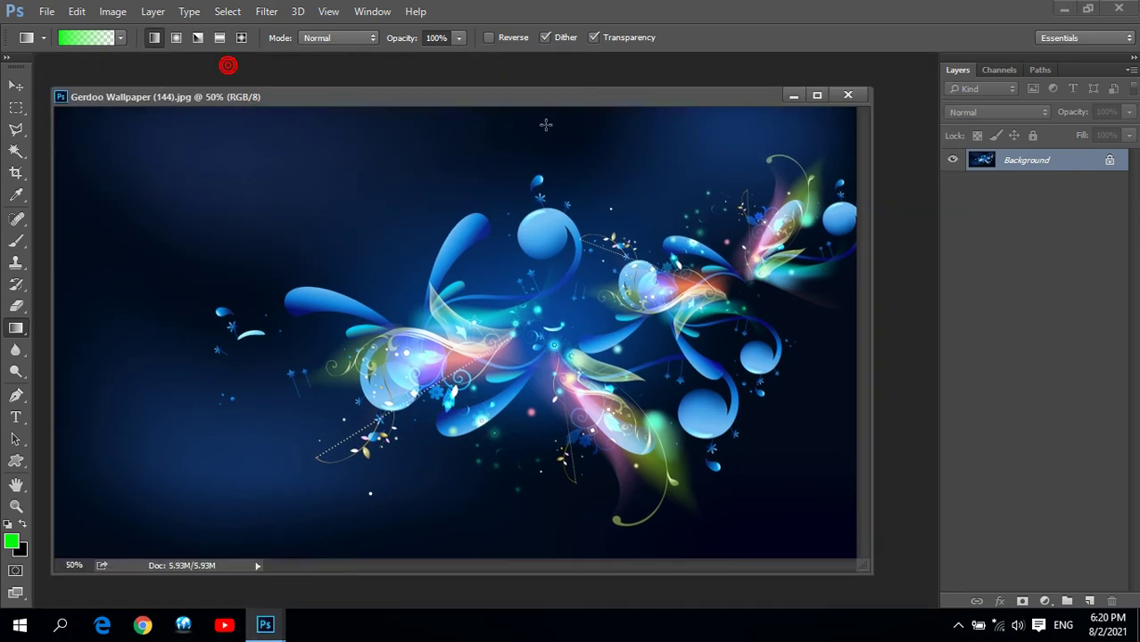
pyautogui.moveTo(498, 107); pyautogui.dragTo(538, 109)
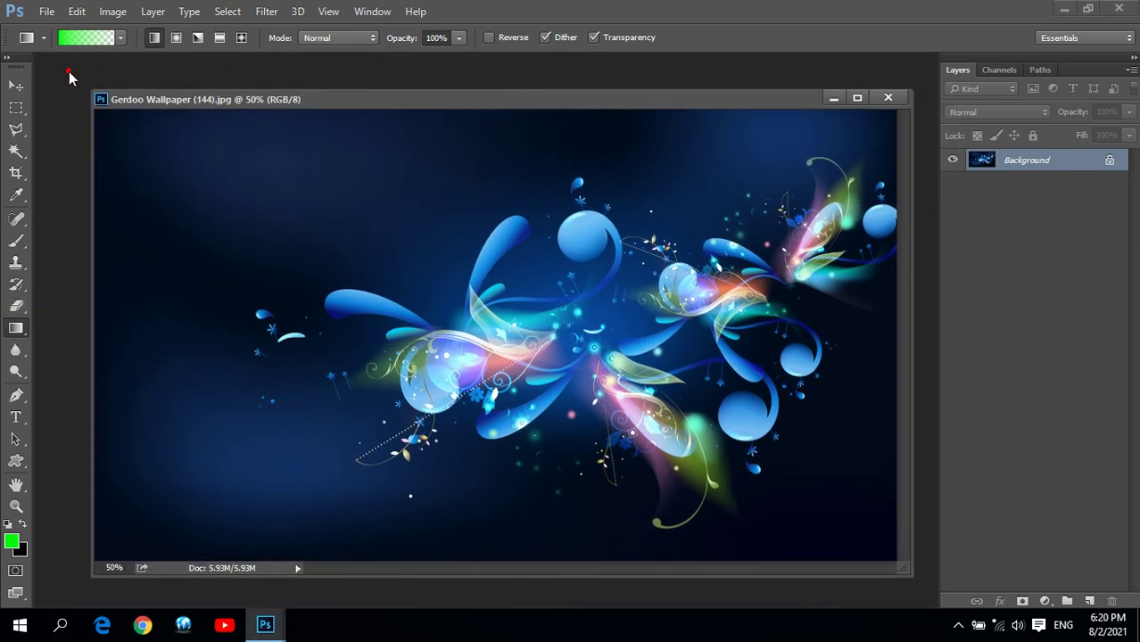
# Step: Open the close-up portrait on white from the Indian Wallpapers folder
pyautogui.doubleClick(68, 73)
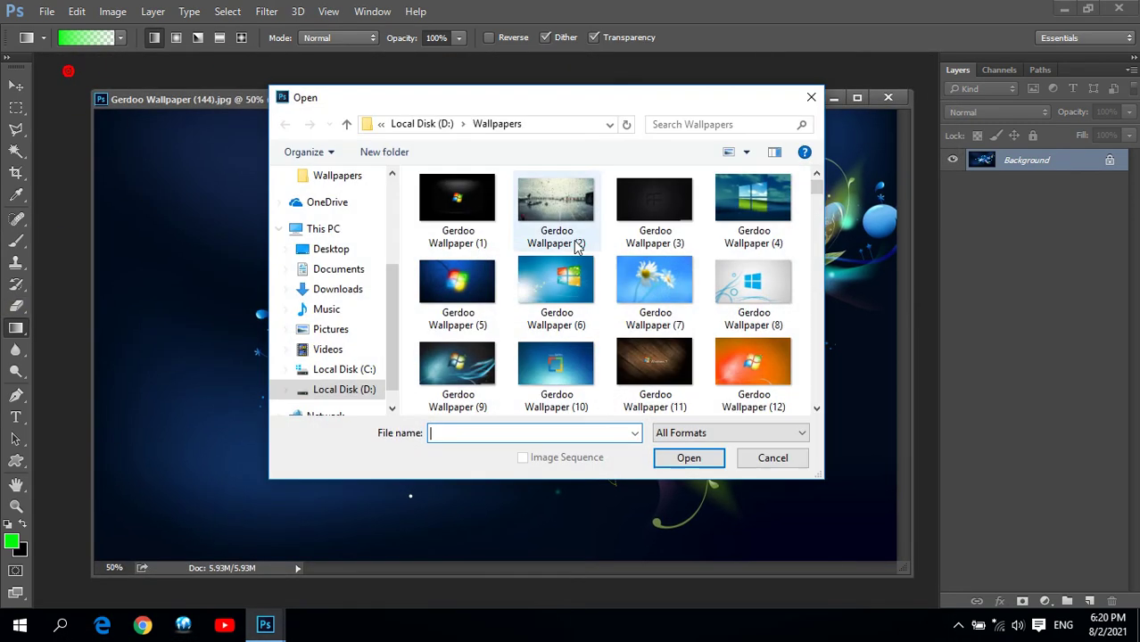
pyautogui.click(349, 126)
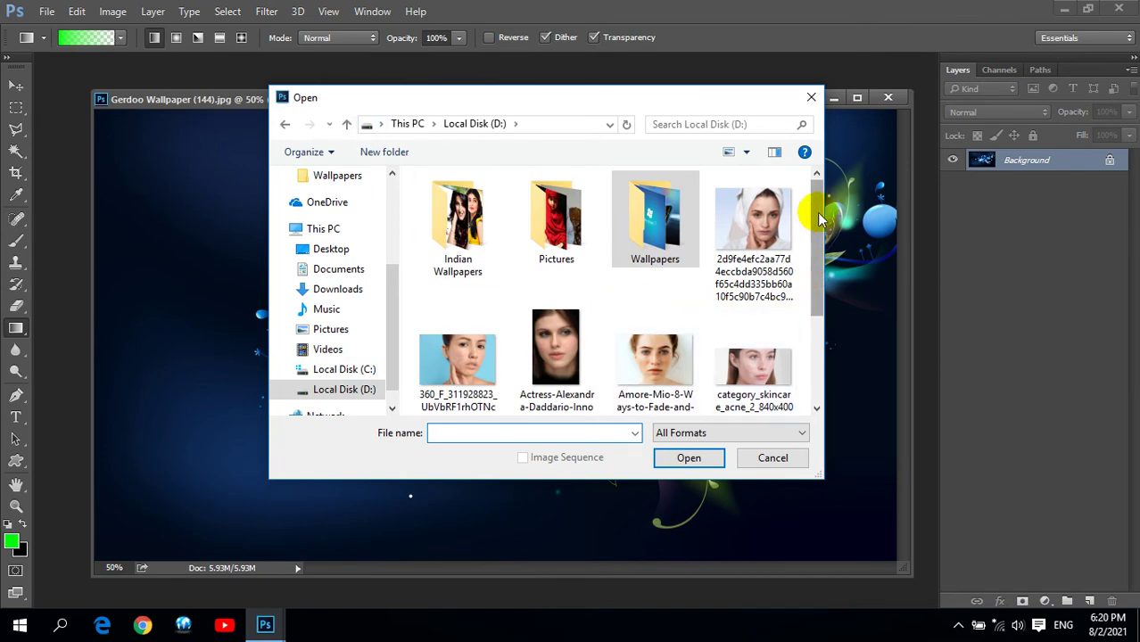
pyautogui.scroll(-2, 817, 212)
pyautogui.scroll(2, 812, 203)
pyautogui.doubleClick(461, 223)
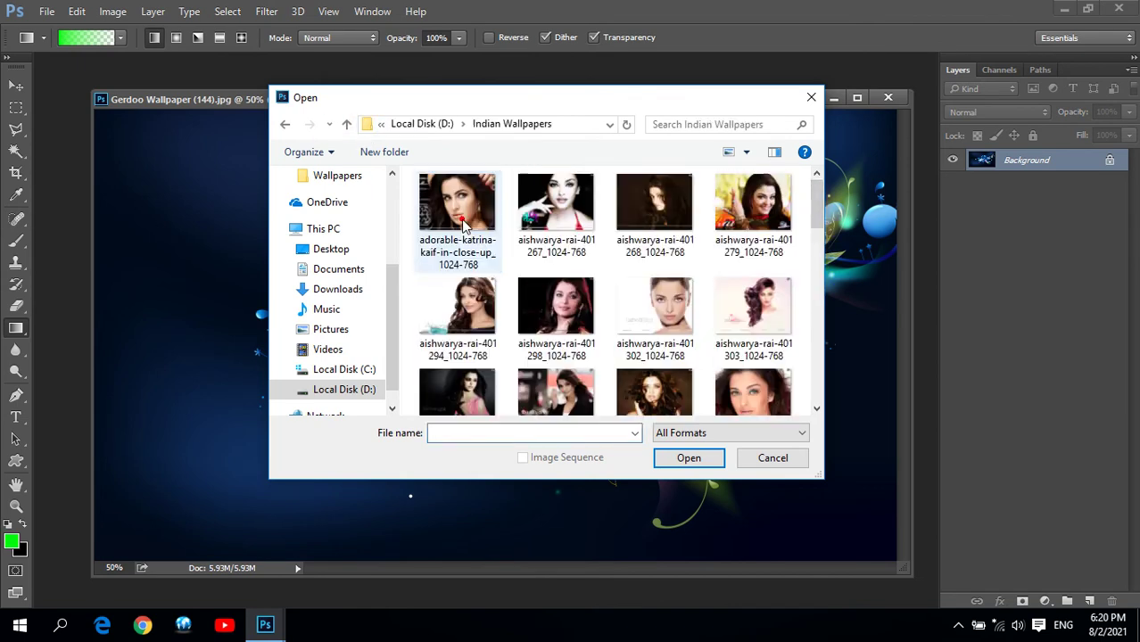
pyautogui.click(663, 312)
pyautogui.click(678, 460)
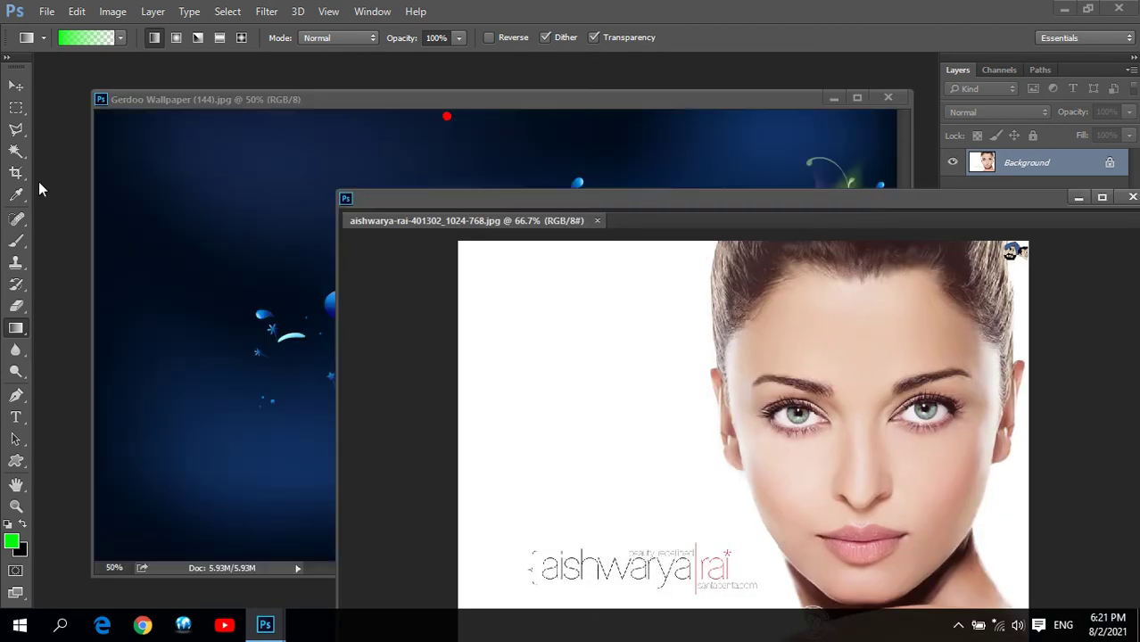
# Step: Copy the portrait onto the wallpaper, flipped horizontally, enlarged to about 167% and repositioned
pyautogui.moveTo(449, 127); pyautogui.dragTo(482, 199)
pyautogui.click(16, 86)
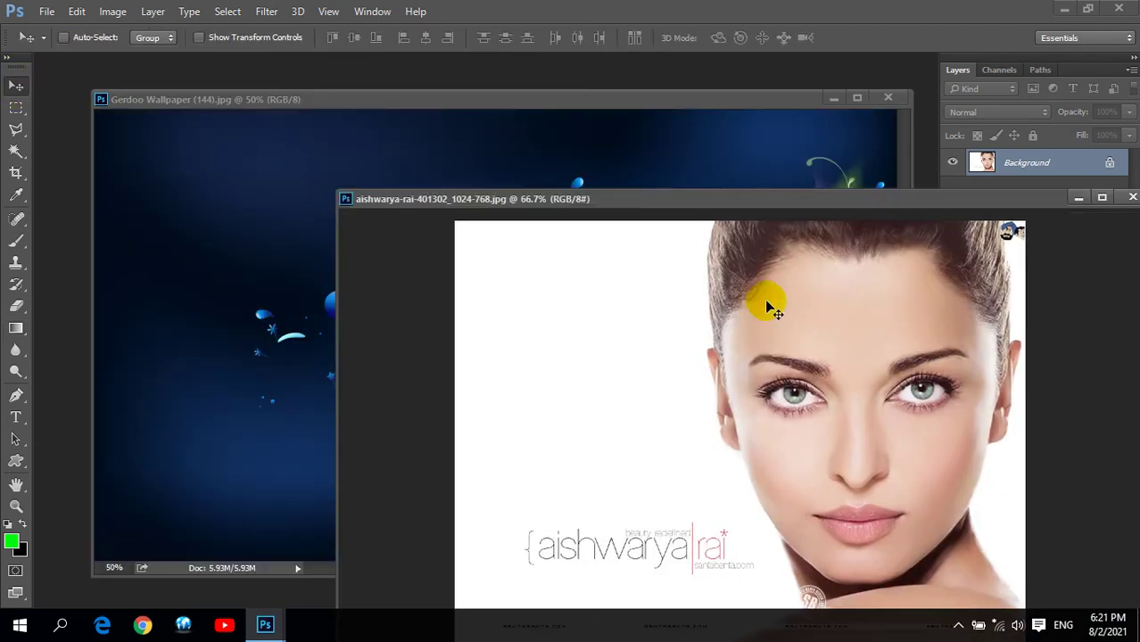
pyautogui.moveTo(767, 308)
pyautogui.mouseDown()
pyautogui.moveTo(264, 218)
pyautogui.moveTo(375, 261)
pyautogui.mouseUp()
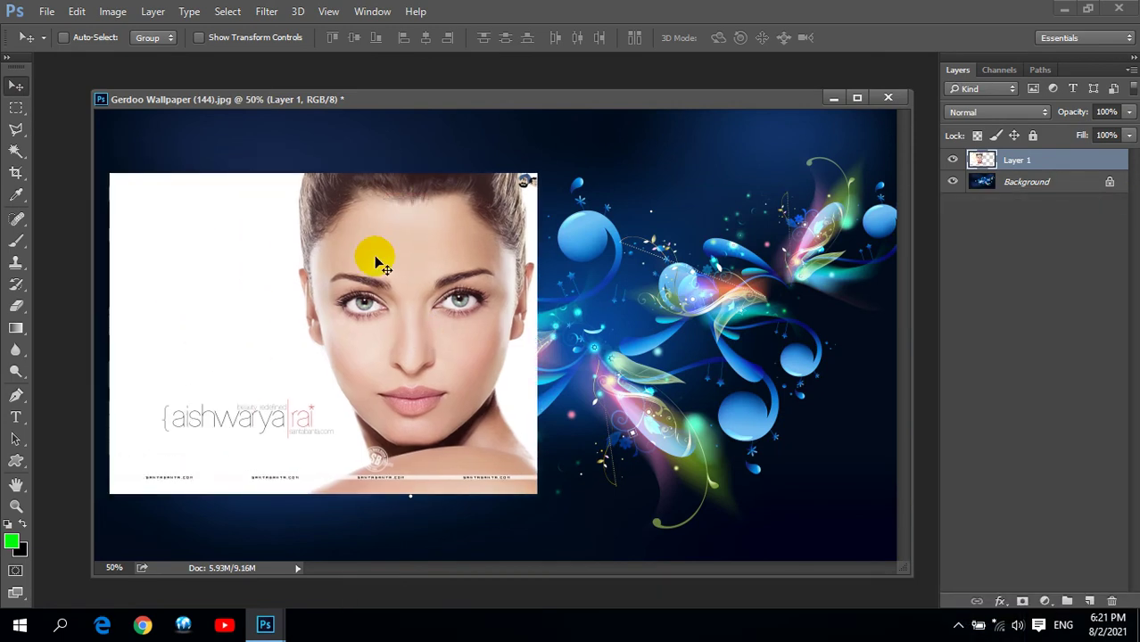
pyautogui.hotkey('ctrl', 't')
pyautogui.rightClick(340, 246)
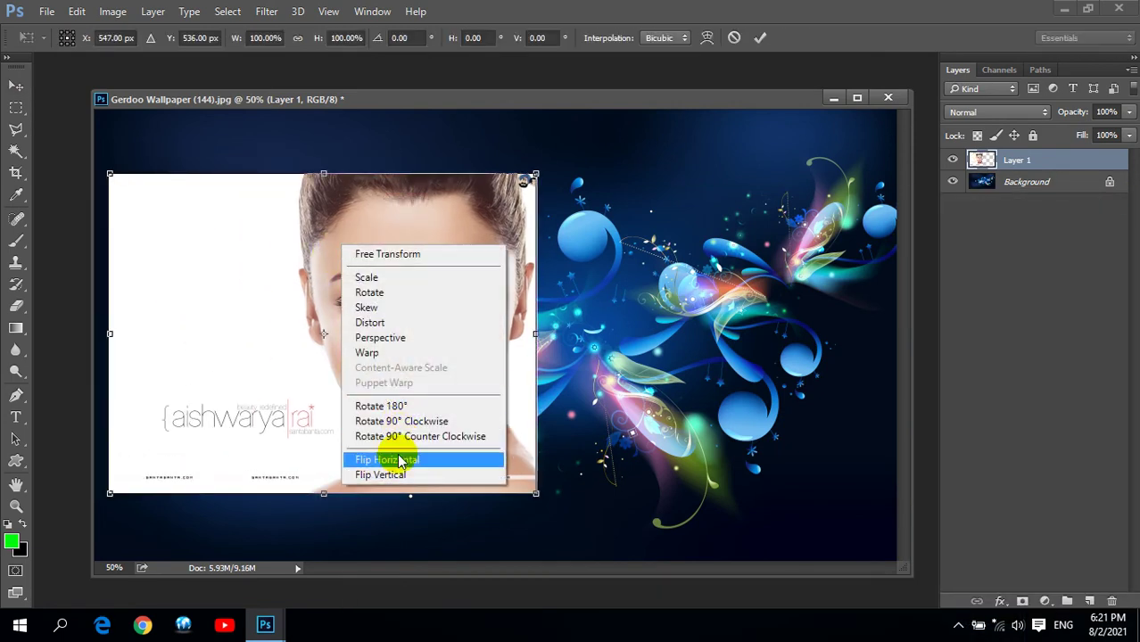
pyautogui.click(399, 461)
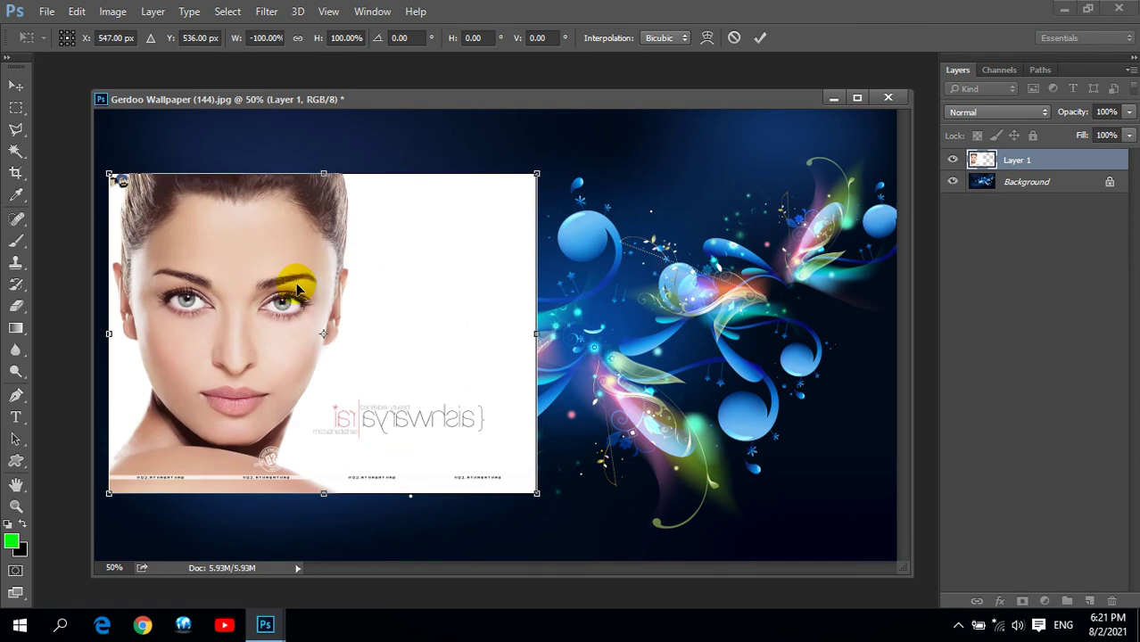
pyautogui.moveTo(536, 173); pyautogui.dragTo(683, 68)
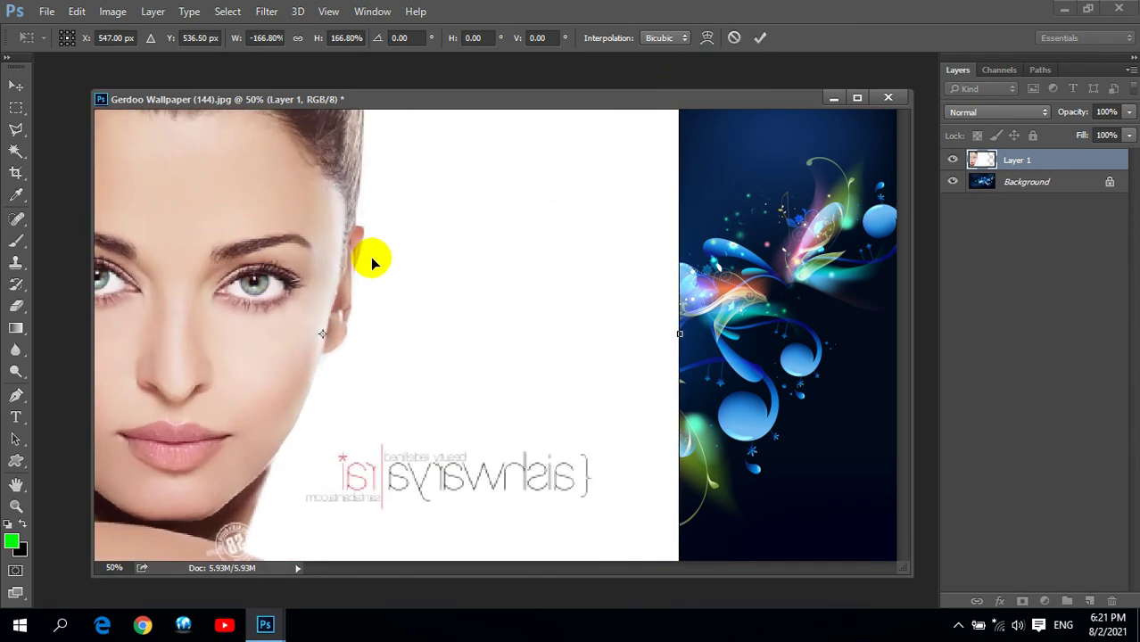
pyautogui.press('Return')
pyautogui.moveTo(204, 295); pyautogui.dragTo(242, 301)
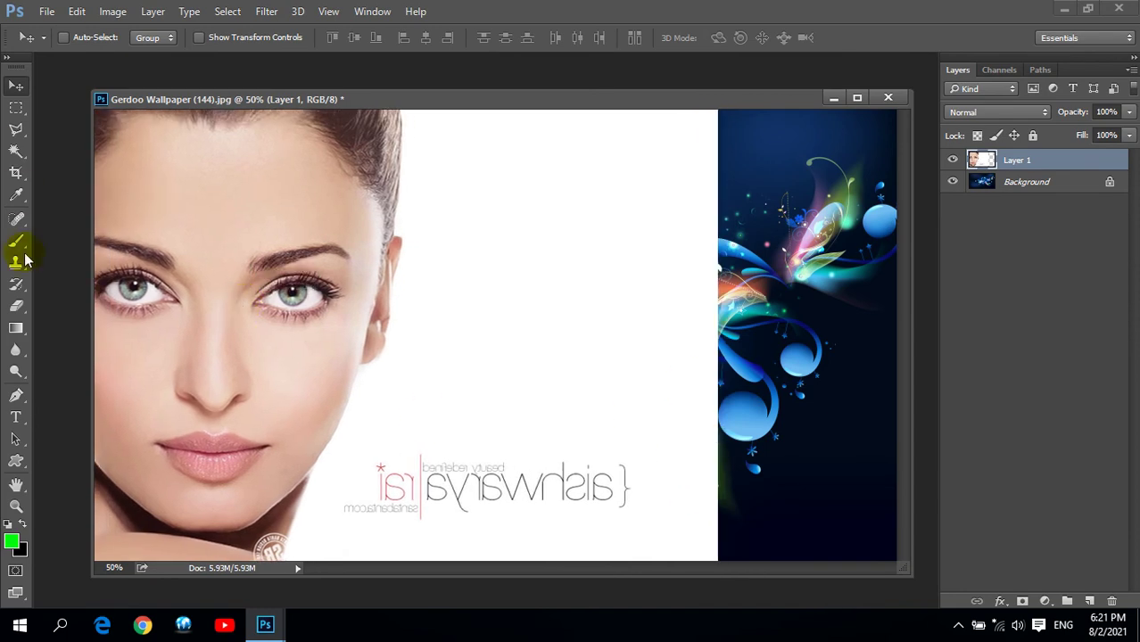
# Step: Magic-erase the portrait's white backdrop and brush-erase the mirrored lettering at size 175
pyautogui.click(16, 306)
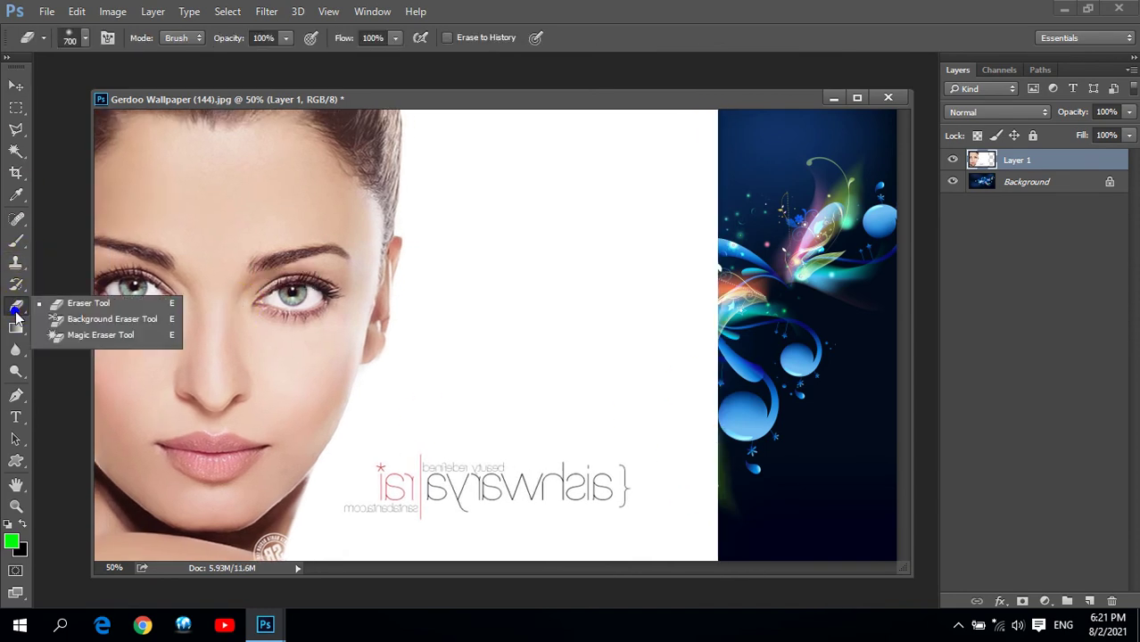
pyautogui.click(82, 335)
pyautogui.click(575, 236)
pyautogui.click(600, 219)
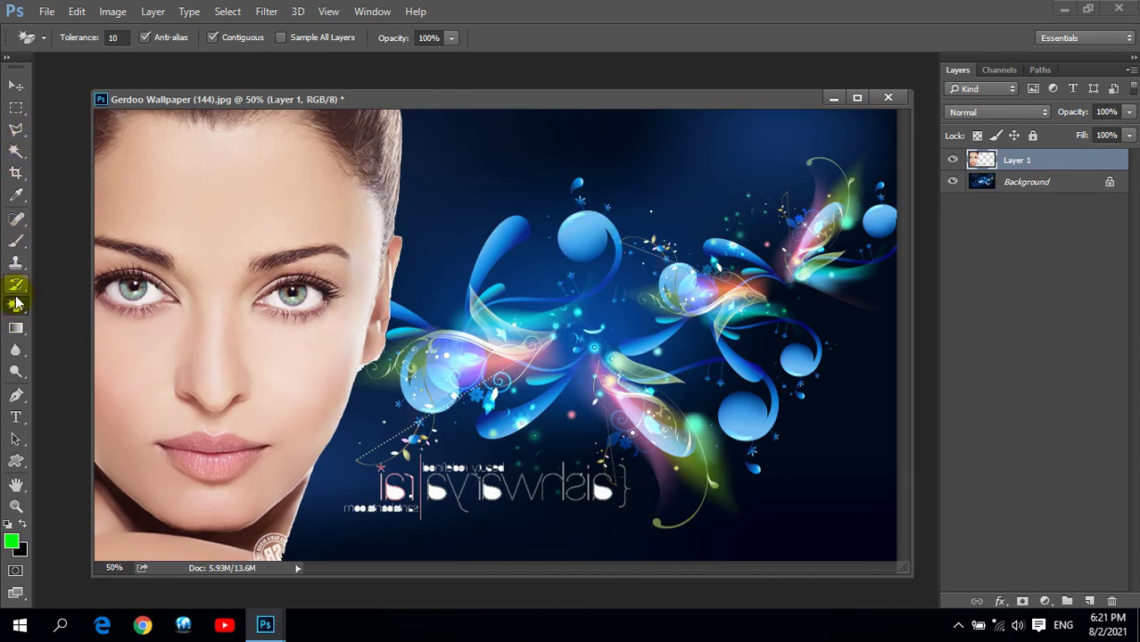
pyautogui.rightClick(16, 303)
pyautogui.click(63, 304)
pyautogui.press('[')
pyautogui.press('[')
pyautogui.press('[')
pyautogui.moveTo(628, 486)
pyautogui.mouseDown()
pyautogui.moveTo(598, 497)
pyautogui.moveTo(541, 476)
pyautogui.moveTo(445, 465)
pyautogui.moveTo(482, 496)
pyautogui.moveTo(483, 426)
pyautogui.mouseUp()
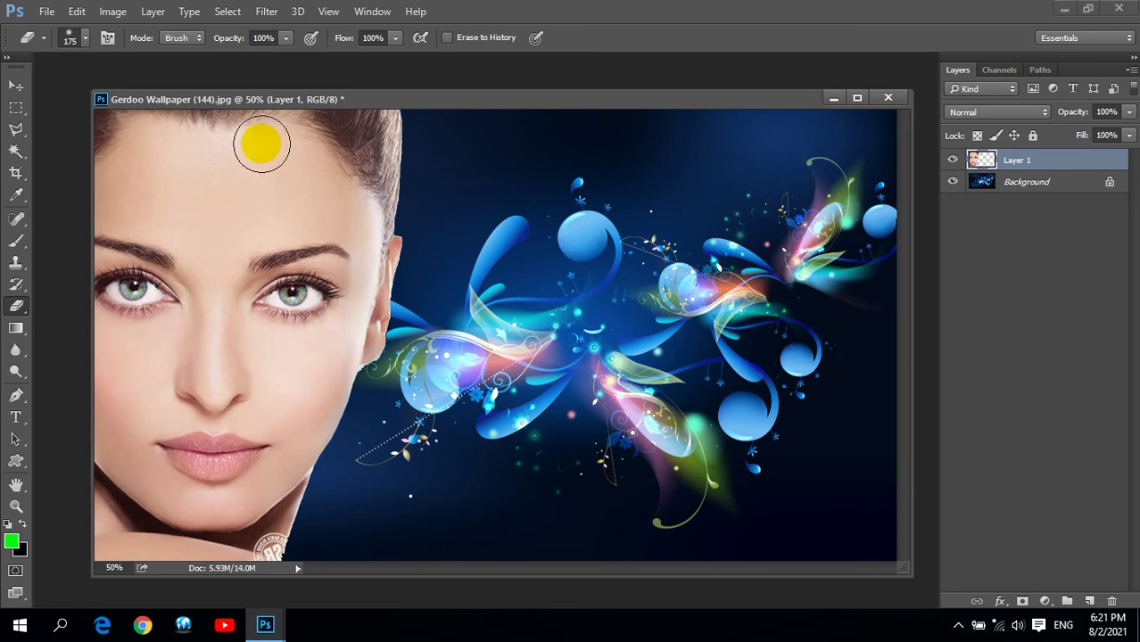
pyautogui.click(112, 11)
pyautogui.click(135, 54)
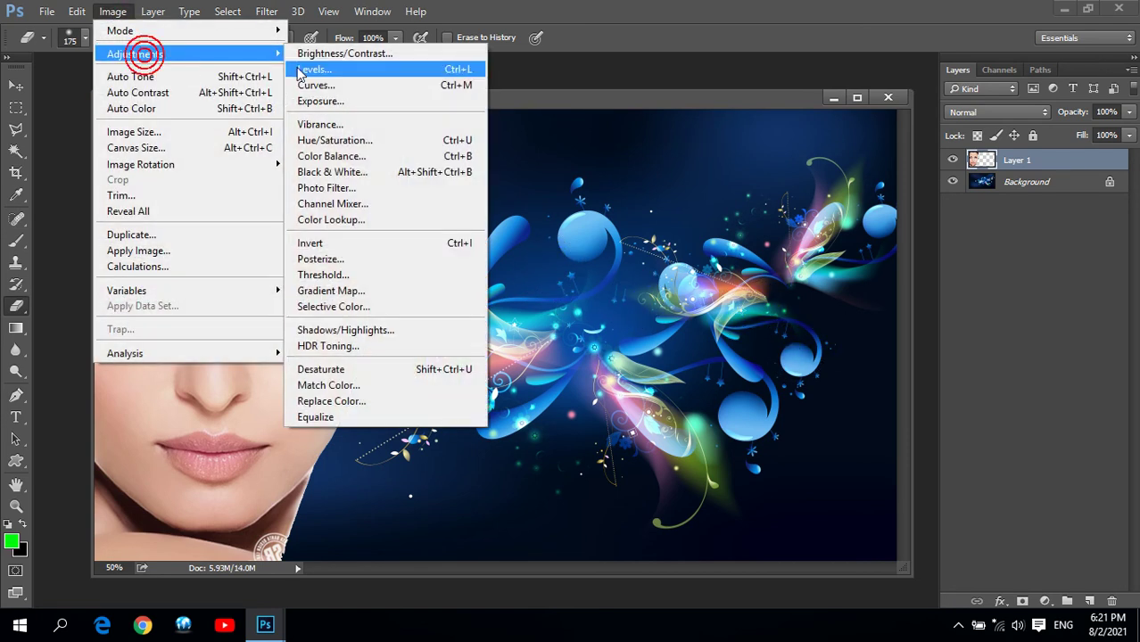
# Step: Apply Brightness/Contrast with brightness 14 and contrast 100 to the portrait layer
pyautogui.click(339, 52)
pyautogui.moveTo(580, 104)
pyautogui.mouseDown()
pyautogui.moveTo(610, 102)
pyautogui.moveTo(547, 89)
pyautogui.moveTo(584, 98)
pyautogui.mouseUp()
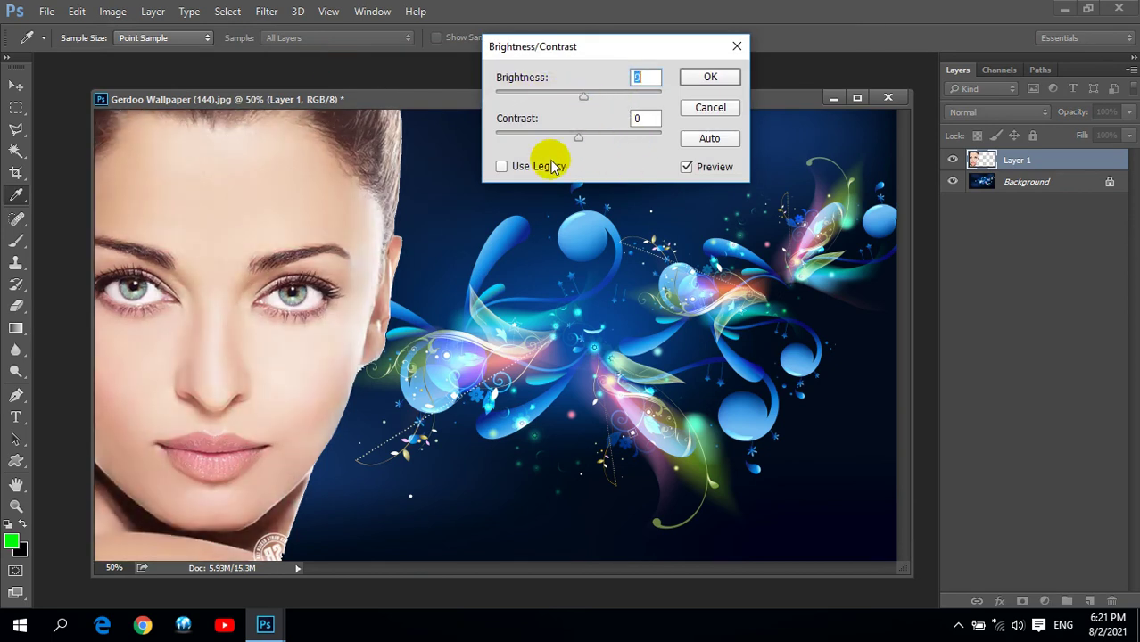
pyautogui.moveTo(578, 137)
pyautogui.mouseDown()
pyautogui.moveTo(669, 161)
pyautogui.moveTo(542, 167)
pyautogui.moveTo(682, 165)
pyautogui.mouseUp()
pyautogui.moveTo(590, 103)
pyautogui.mouseDown()
pyautogui.moveTo(555, 101)
pyautogui.moveTo(596, 105)
pyautogui.moveTo(586, 104)
pyautogui.mouseUp()
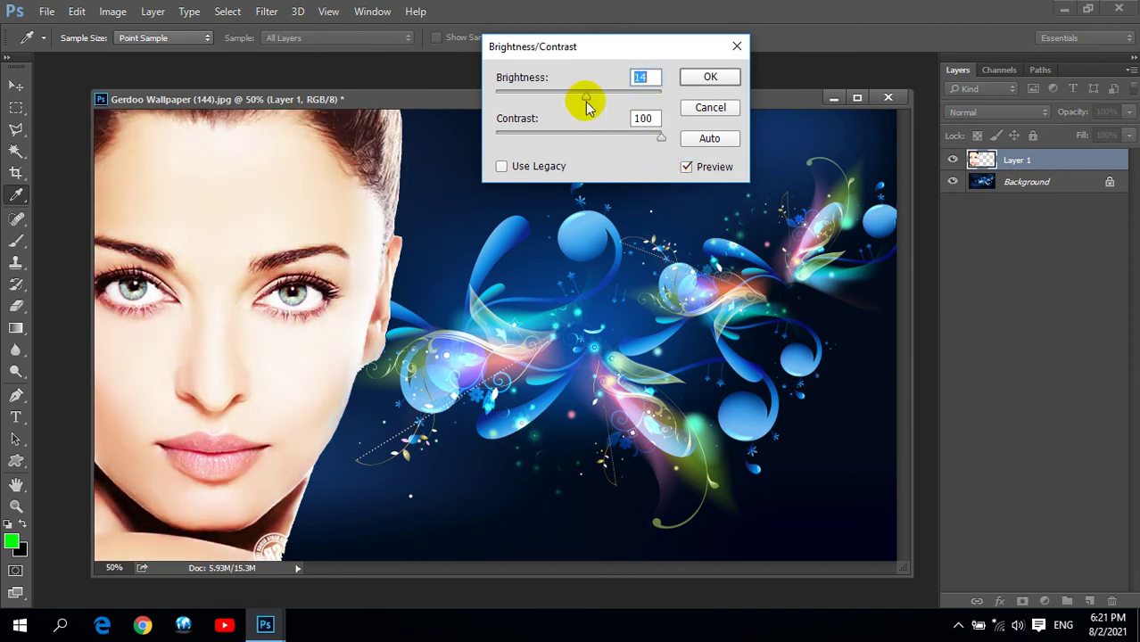
pyautogui.click(710, 77)
pyautogui.press('e')
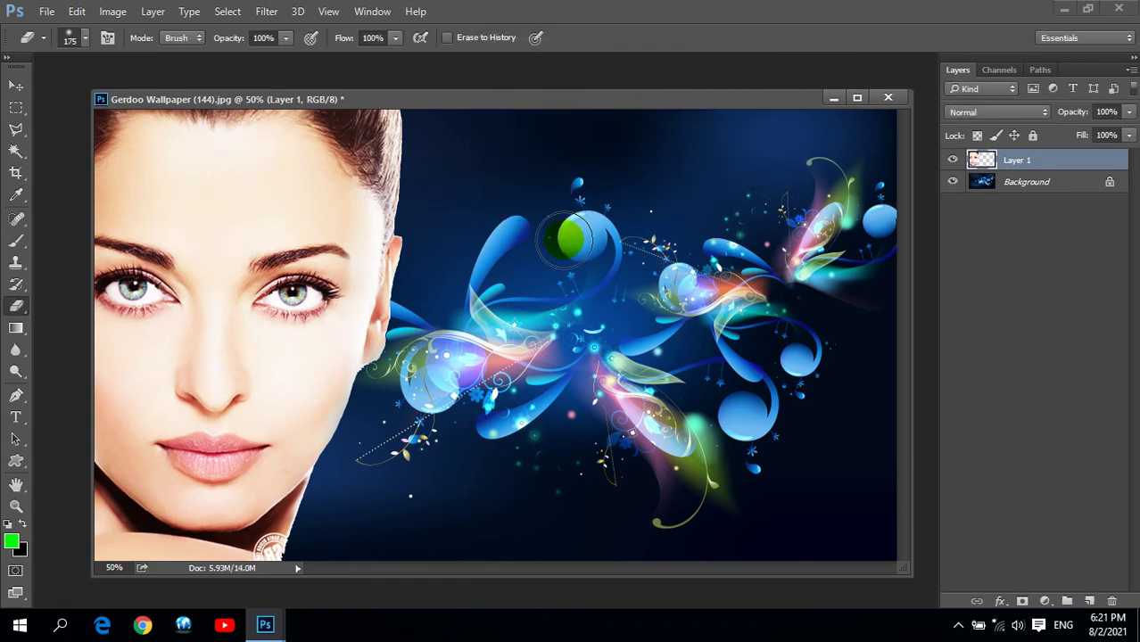
pyautogui.click(1006, 173)
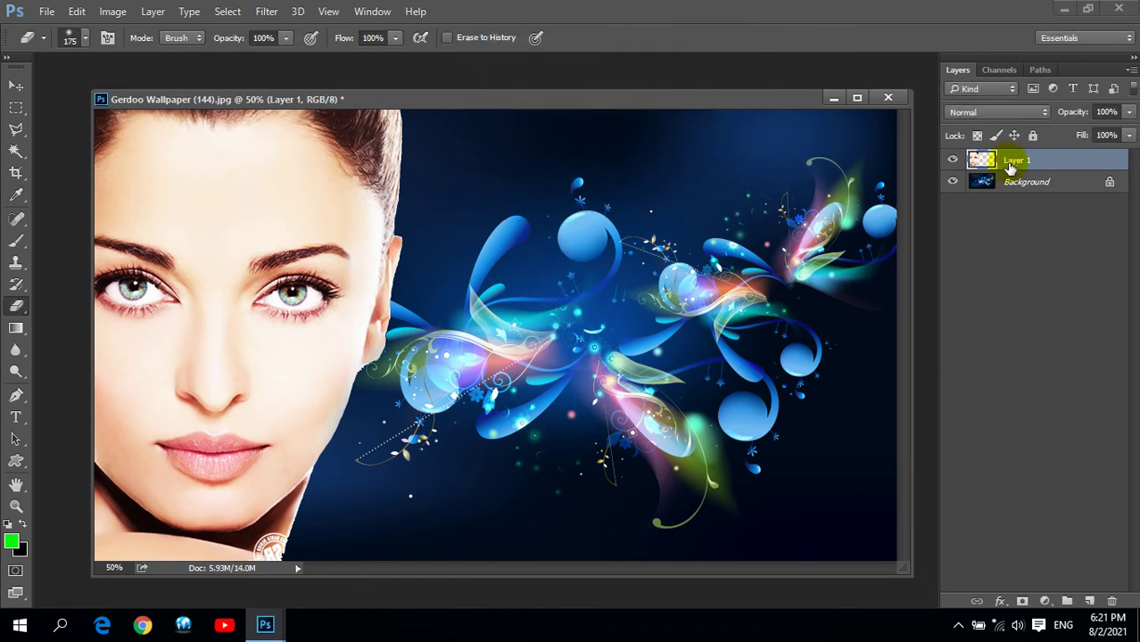
pyautogui.click(1021, 603)
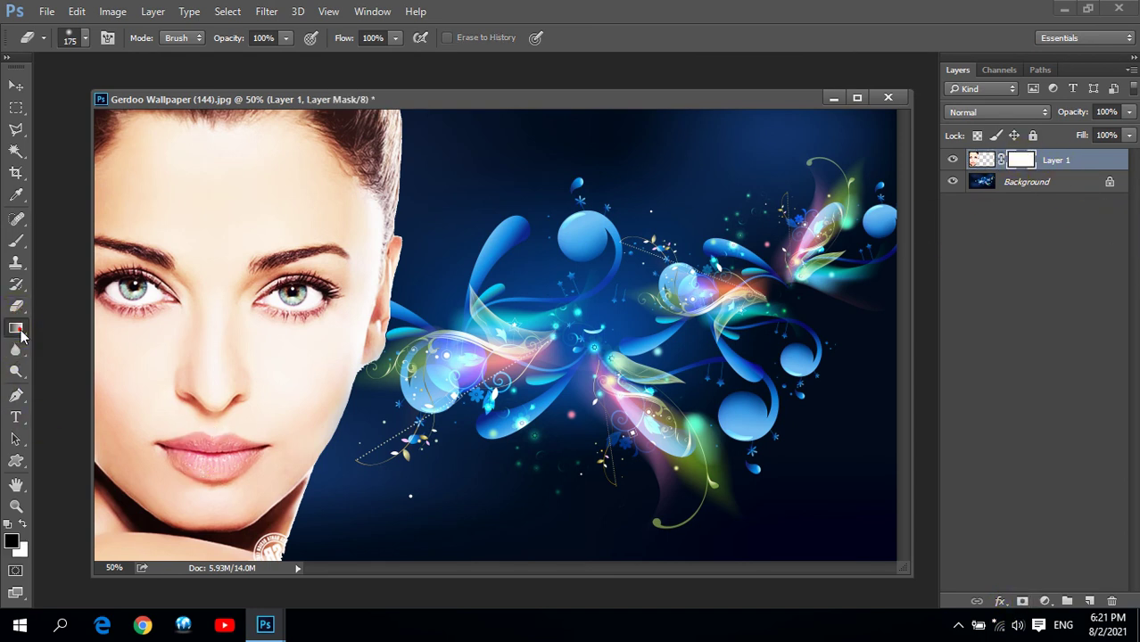
pyautogui.moveTo(16, 328); pyautogui.dragTo(61, 329)
pyautogui.click(120, 38)
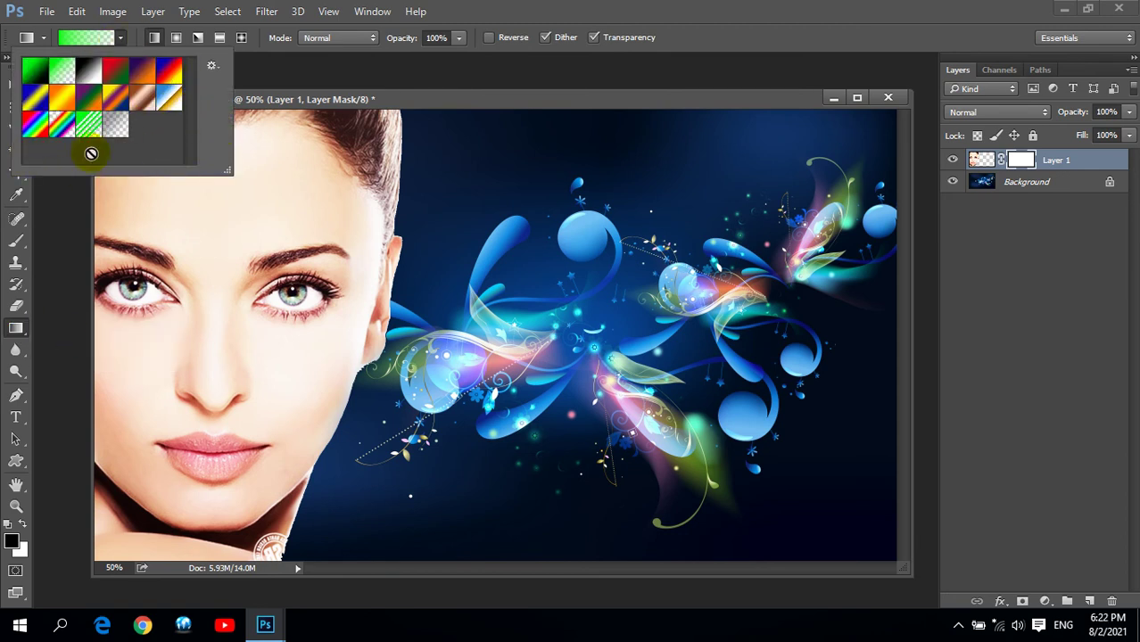
pyautogui.click(33, 131)
pyautogui.click(39, 129)
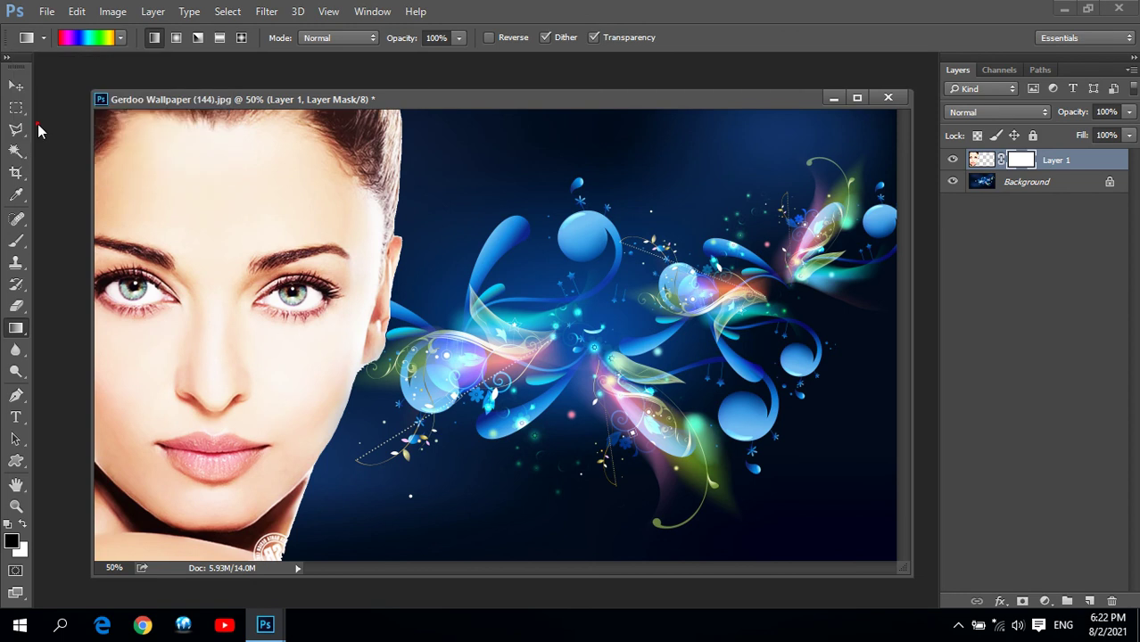
pyautogui.moveTo(191, 178); pyautogui.dragTo(545, 503)
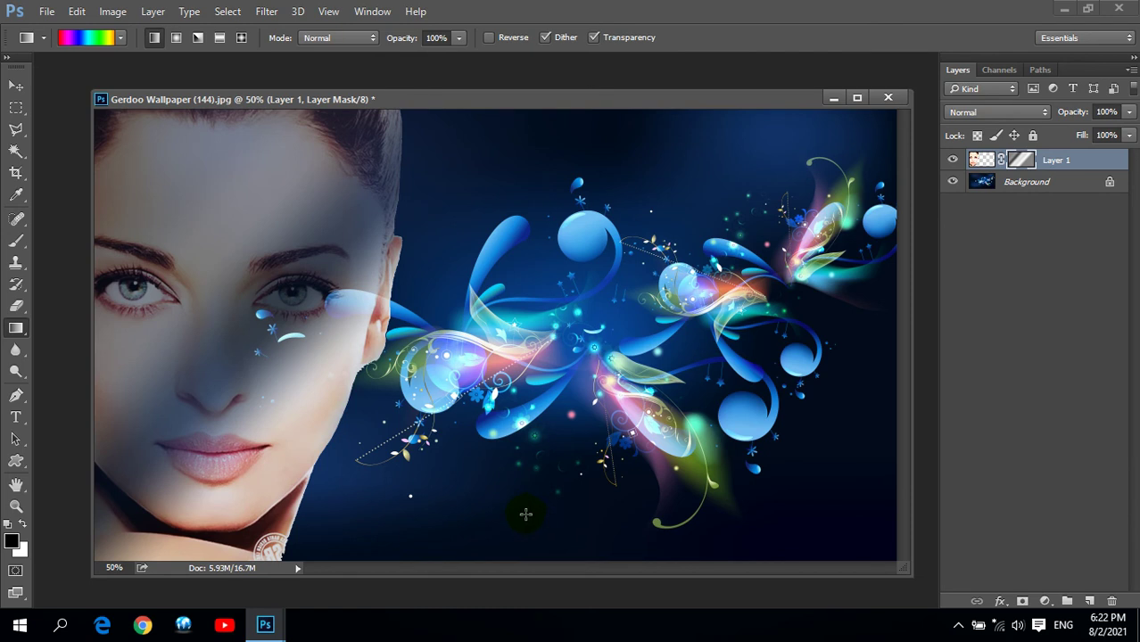
pyautogui.hotkey('ctrl', 'z')
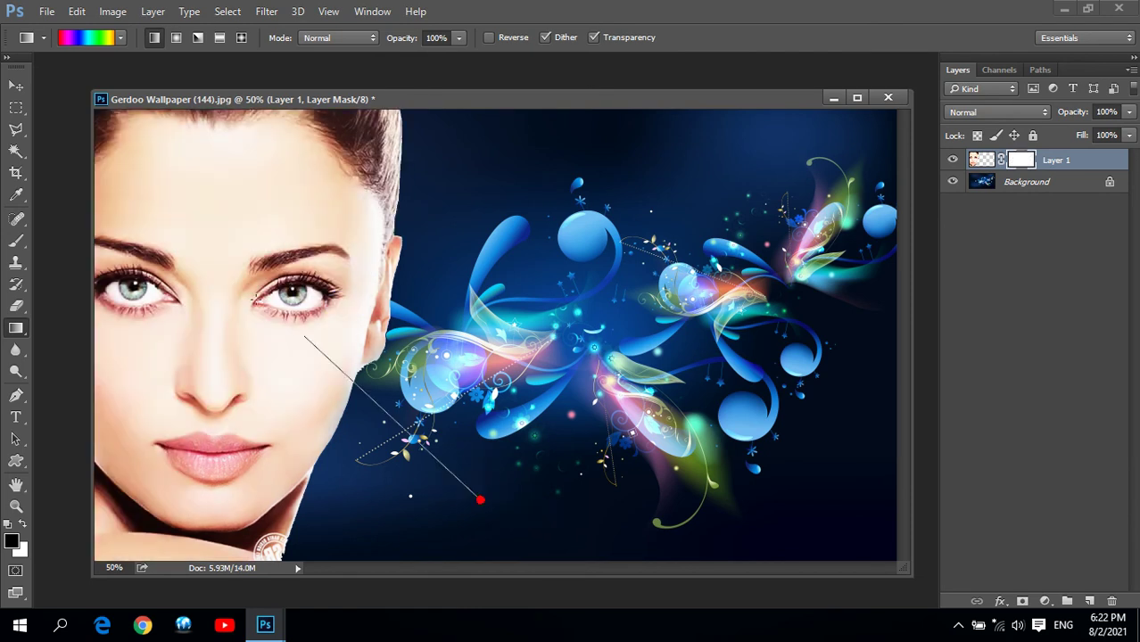
pyautogui.moveTo(455, 479); pyautogui.dragTo(178, 191)
pyautogui.hotkey('ctrl', 'z')
pyautogui.click(177, 37)
pyautogui.moveTo(570, 150); pyautogui.dragTo(277, 236)
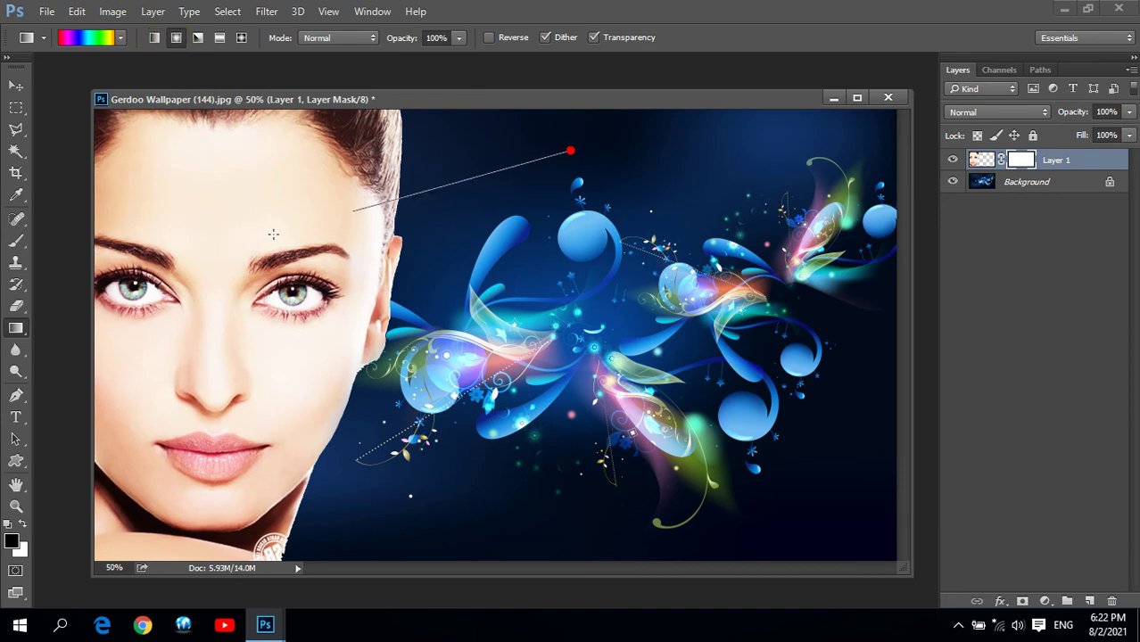
pyautogui.hotkey('ctrl', 'z')
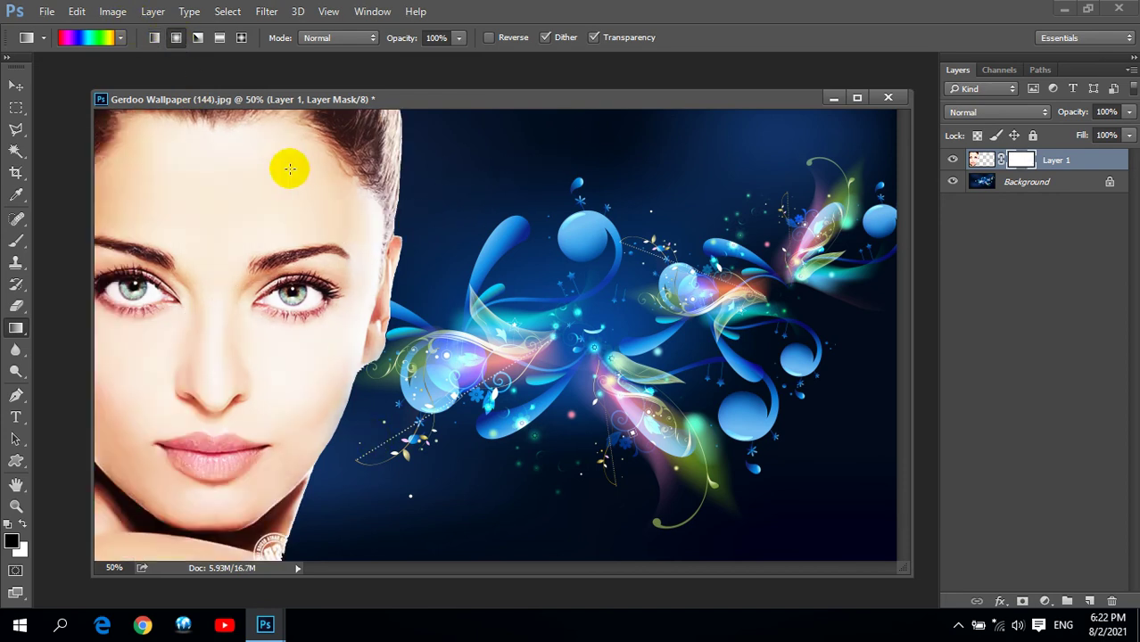
pyautogui.click(197, 38)
pyautogui.moveTo(188, 203); pyautogui.dragTo(680, 573)
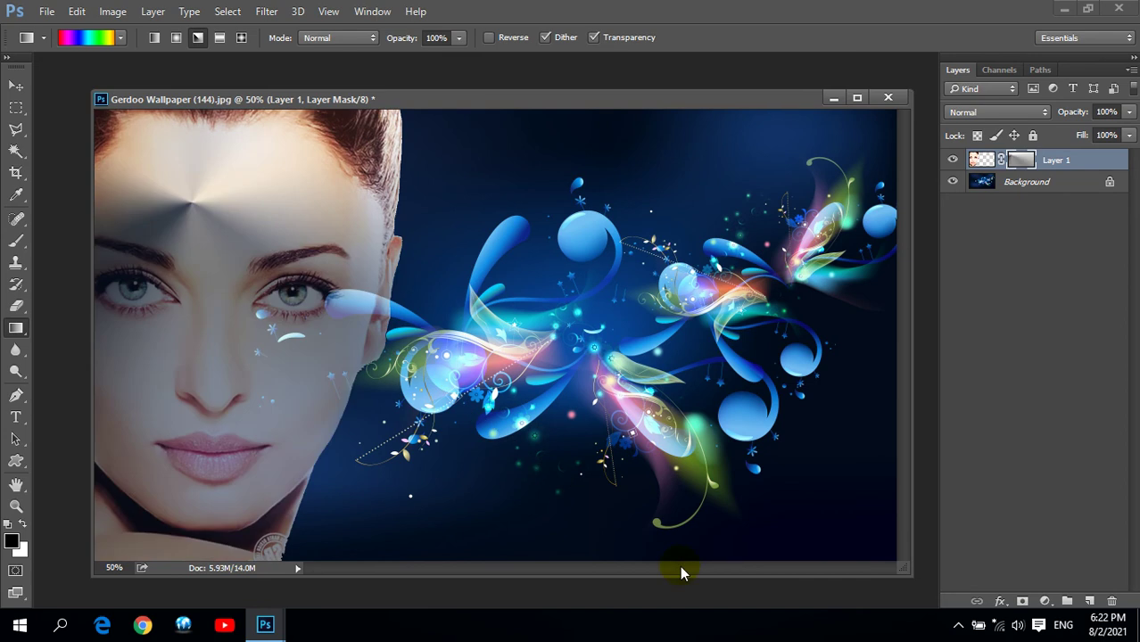
pyautogui.hotkey('ctrl', 'z')
pyautogui.click(220, 38)
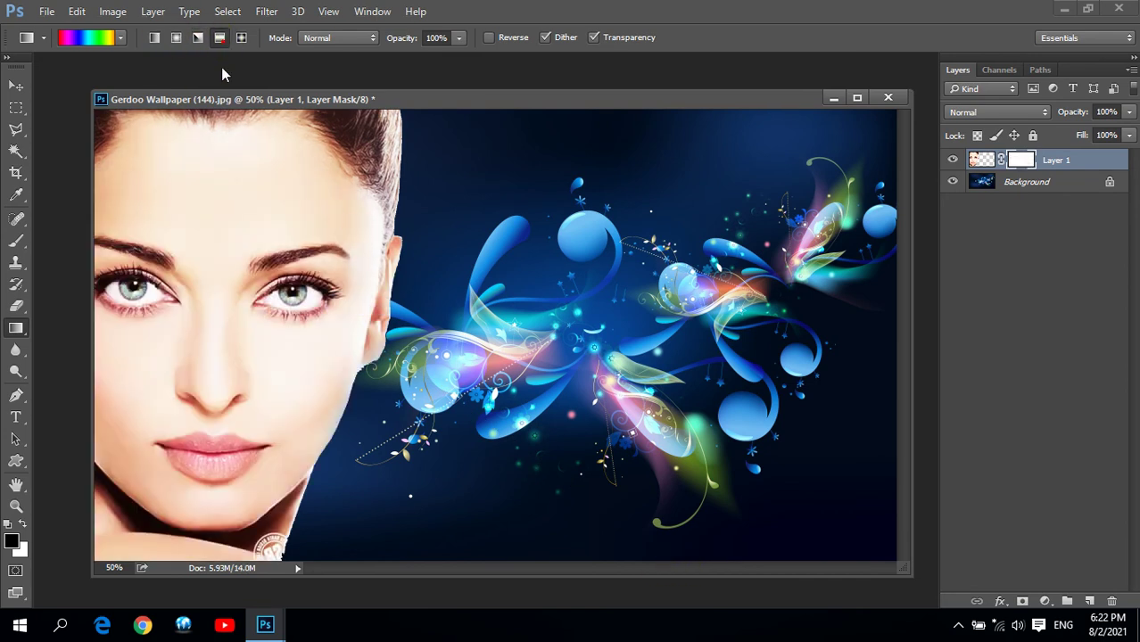
pyautogui.moveTo(207, 196); pyautogui.dragTo(754, 624)
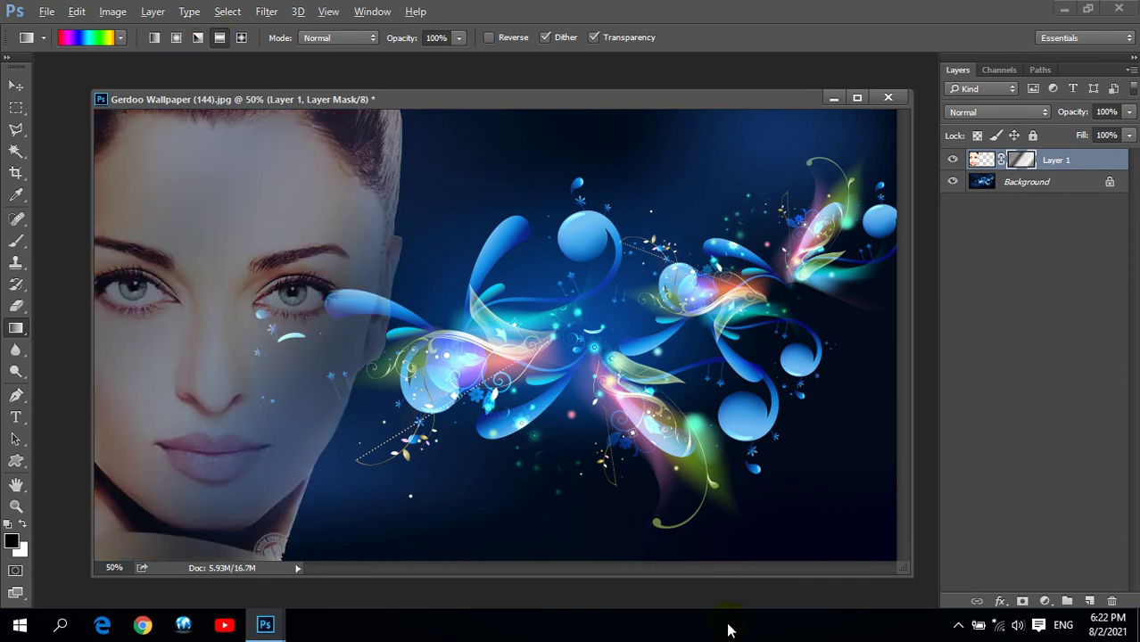
pyautogui.hotkey('ctrl', 'z')
pyautogui.click(241, 38)
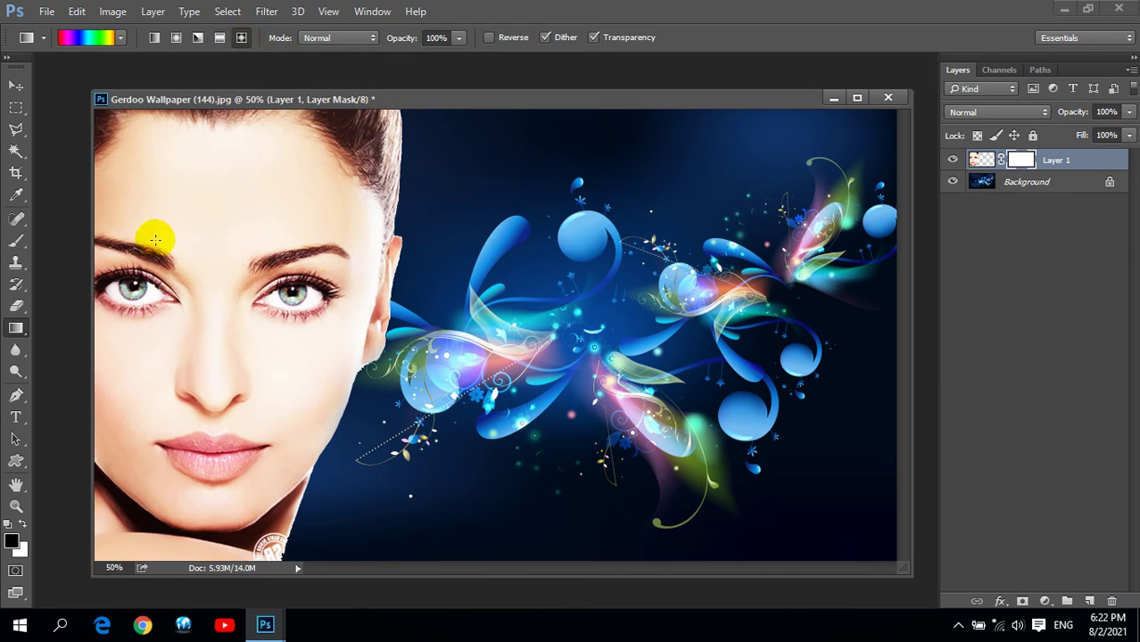
pyautogui.moveTo(156, 195); pyautogui.dragTo(294, 307)
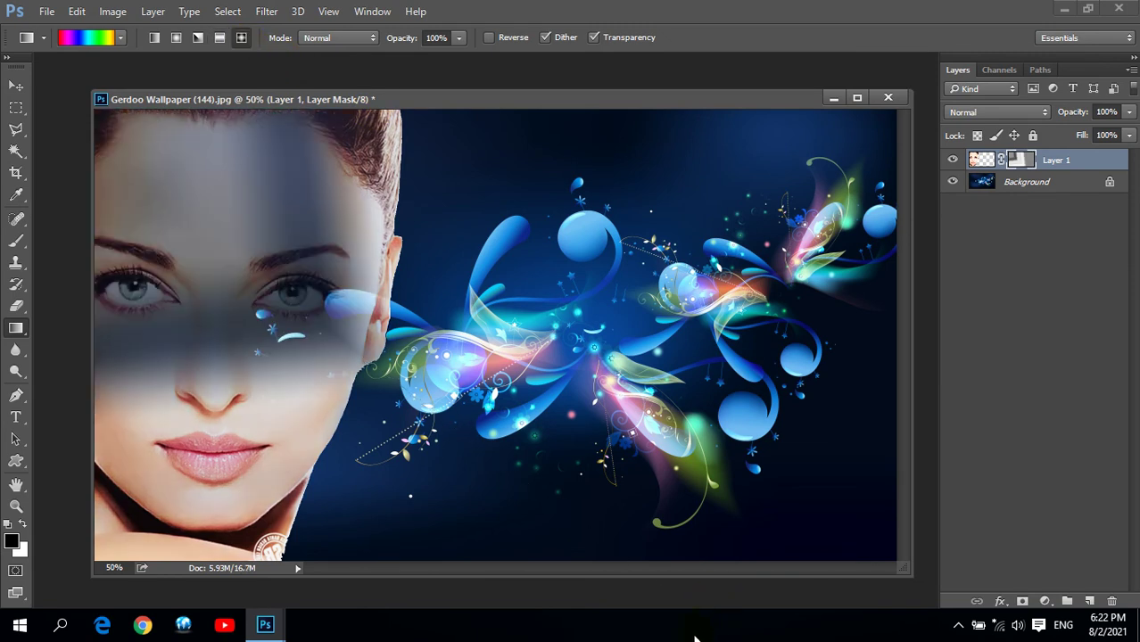
pyautogui.hotkey('ctrl', 'z')
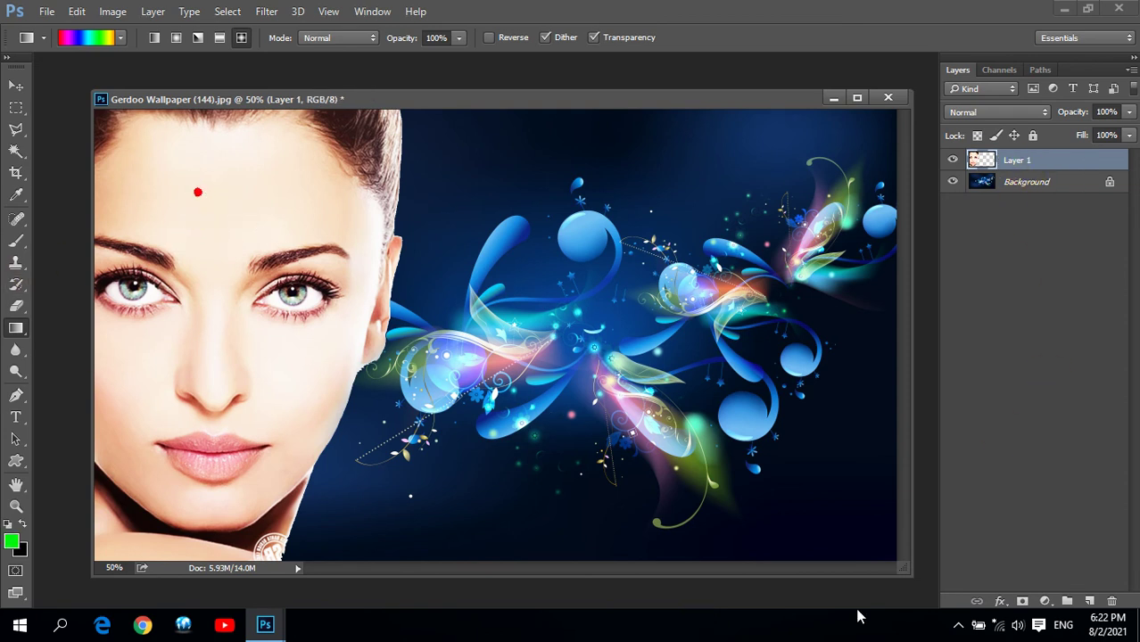
pyautogui.moveTo(197, 210); pyautogui.dragTo(856, 616)
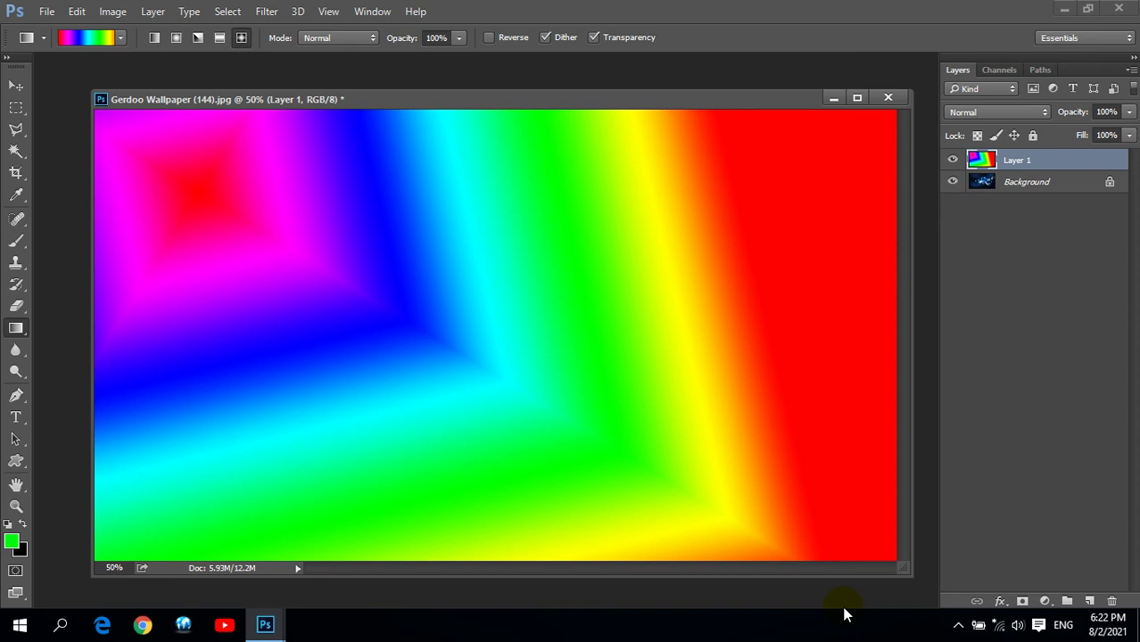
pyautogui.hotkey('ctrl', 'z')
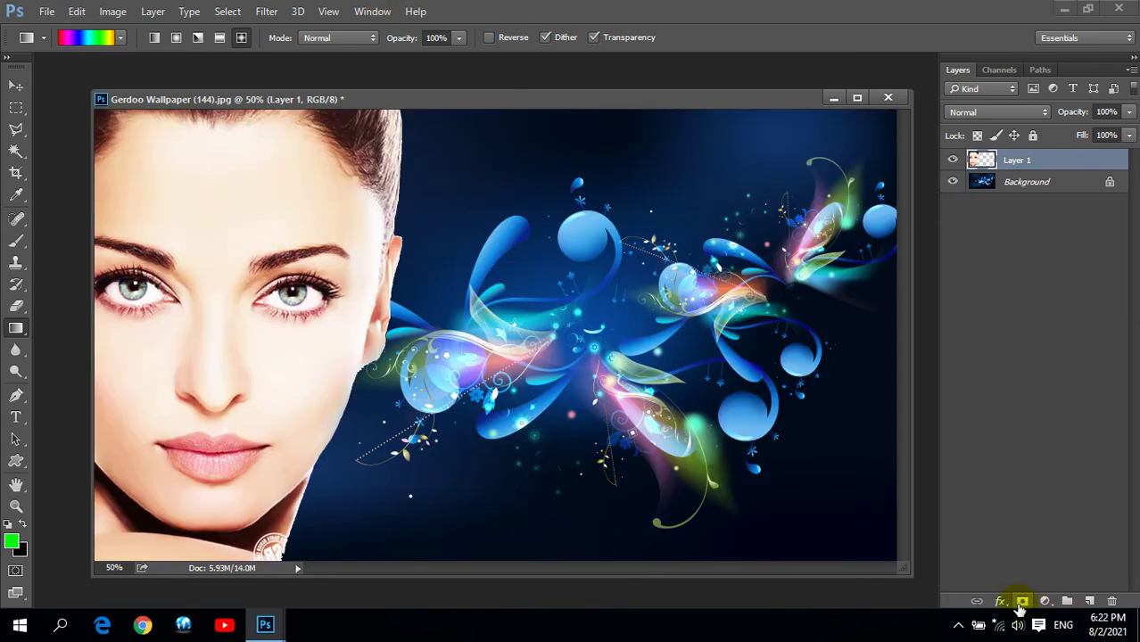
# Step: Add a layer mask to the face layer and fade it with blue-red-yellow gradients
pyautogui.click(1022, 602)
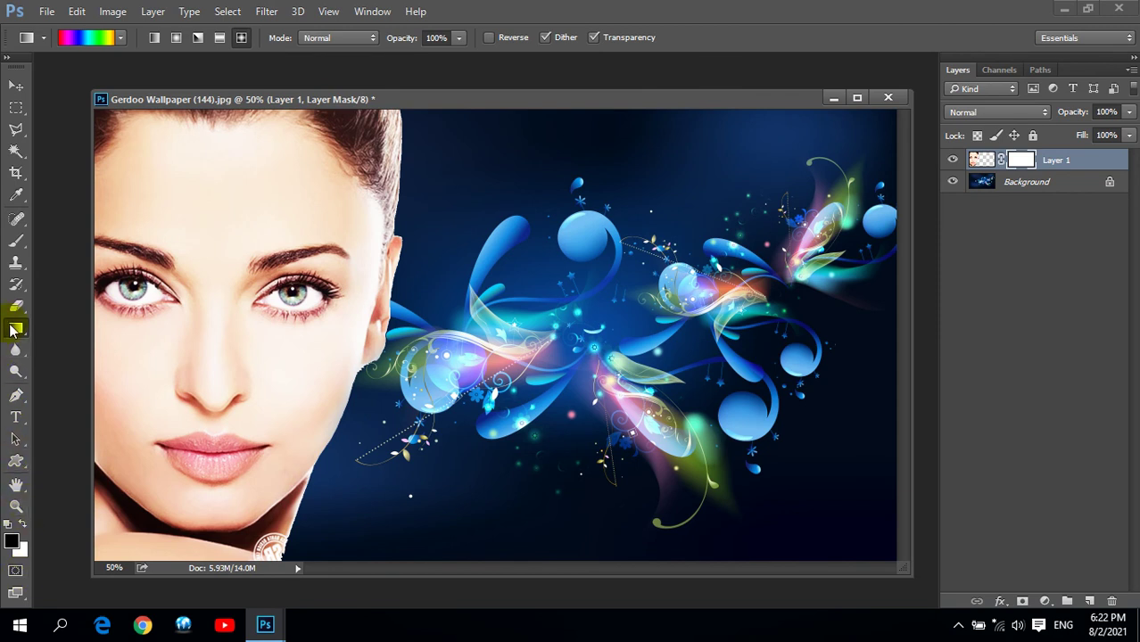
pyautogui.click(120, 38)
pyautogui.doubleClick(179, 69)
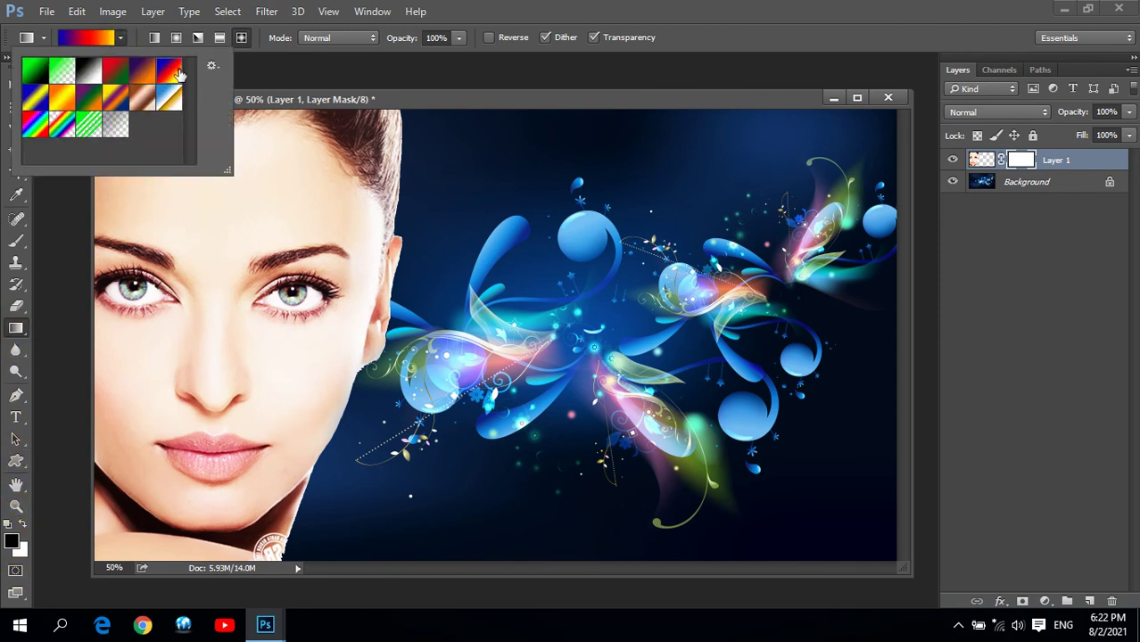
pyautogui.moveTo(243, 228); pyautogui.dragTo(619, 479)
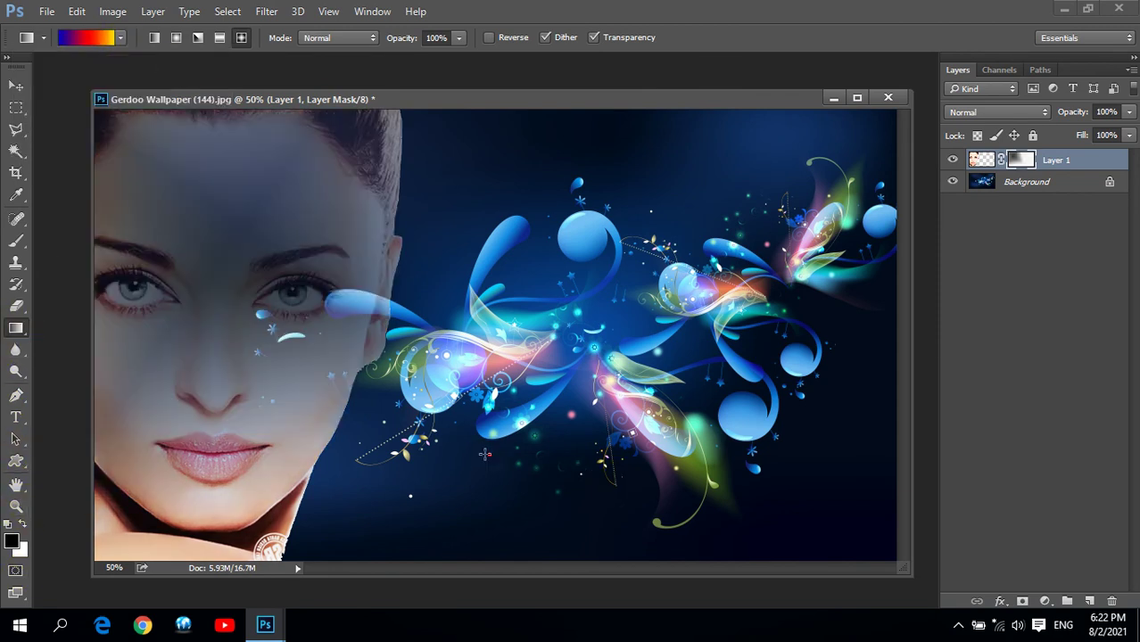
pyautogui.moveTo(485, 454); pyautogui.dragTo(582, 543)
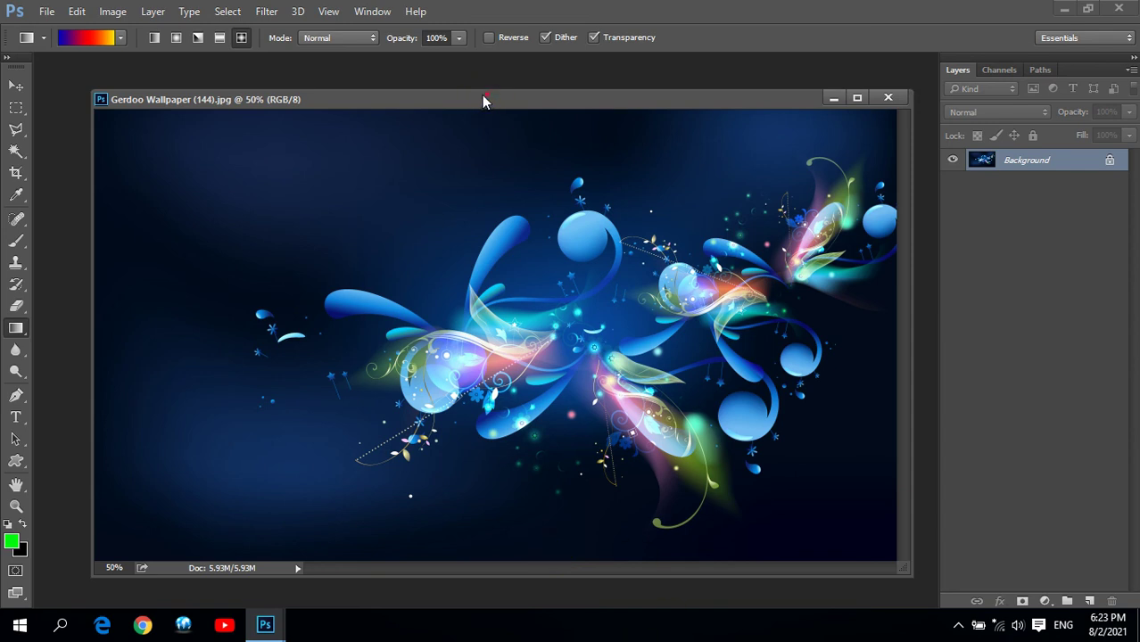
# Step: Set the face layer to 20% opacity and Color blend mode
pyautogui.moveTo(482, 99); pyautogui.dragTo(465, 81)
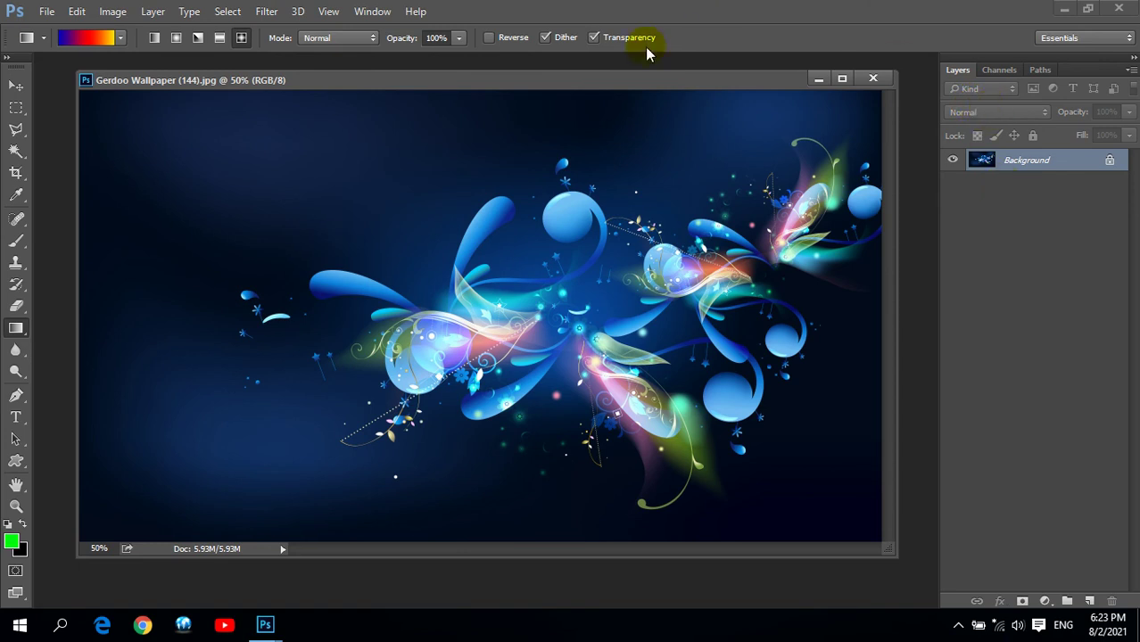
pyautogui.click(391, 288)
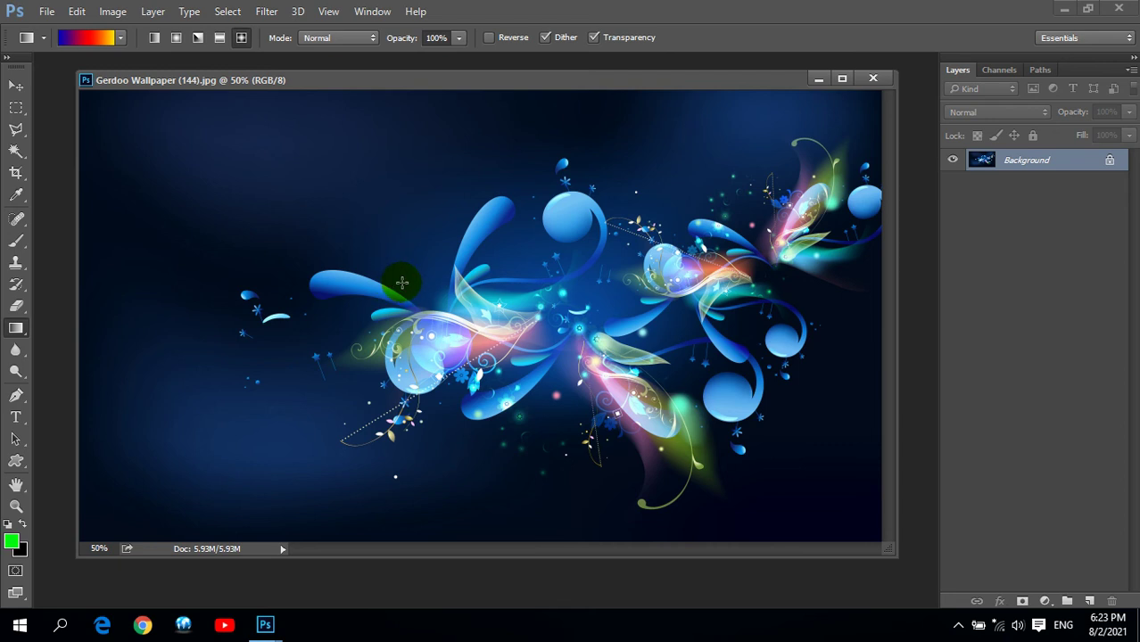
pyautogui.click(406, 297)
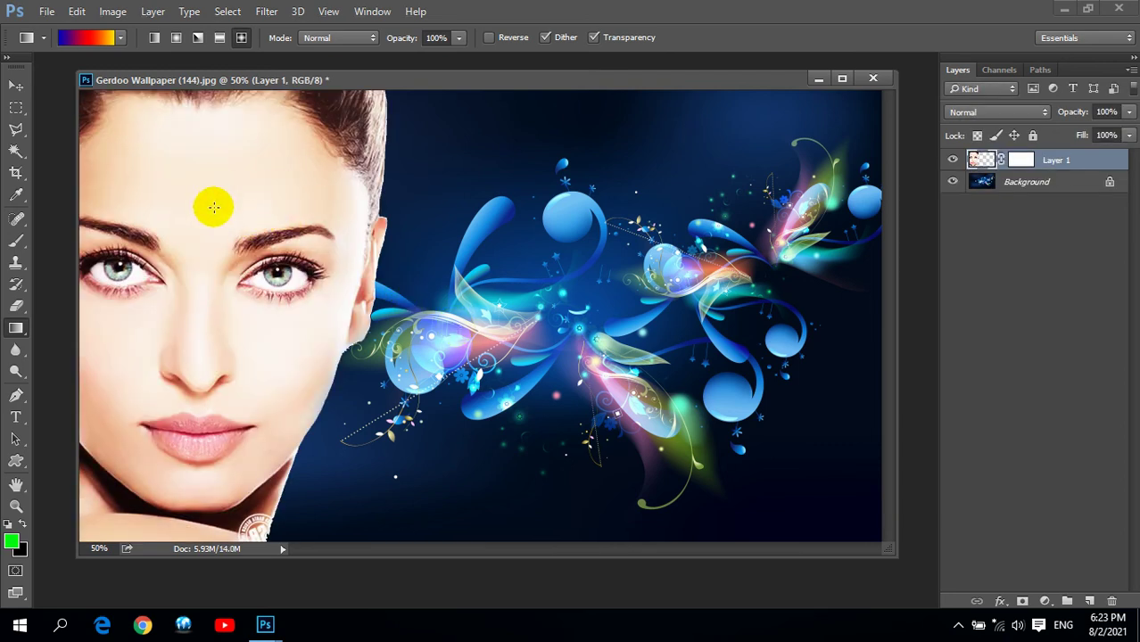
pyautogui.click(1114, 109)
pyautogui.write('1')
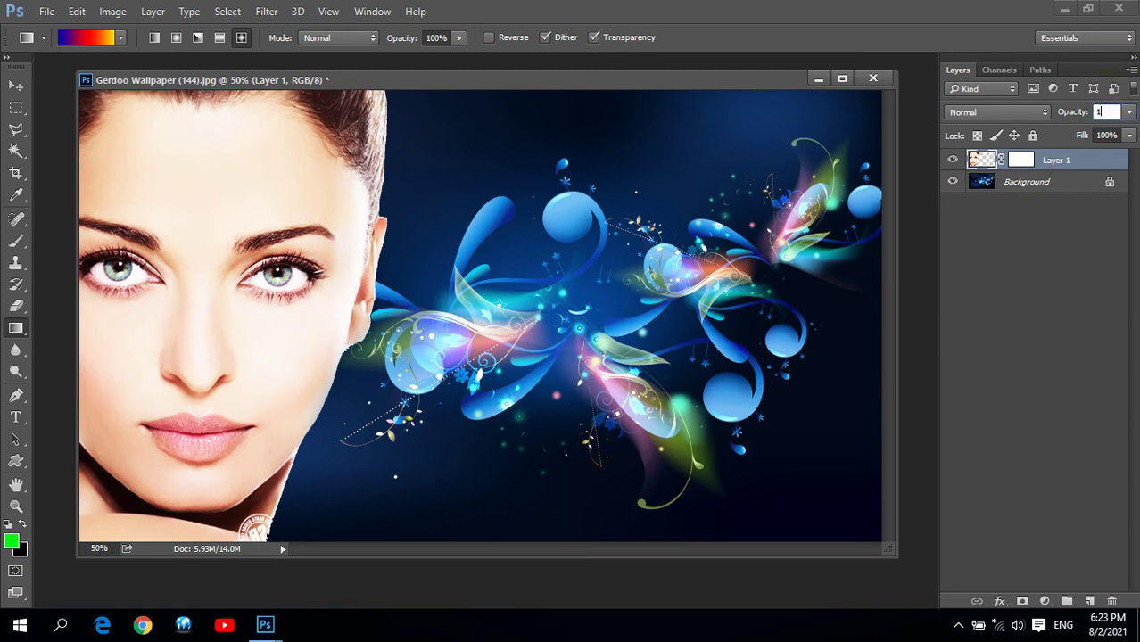
pyautogui.write('0')
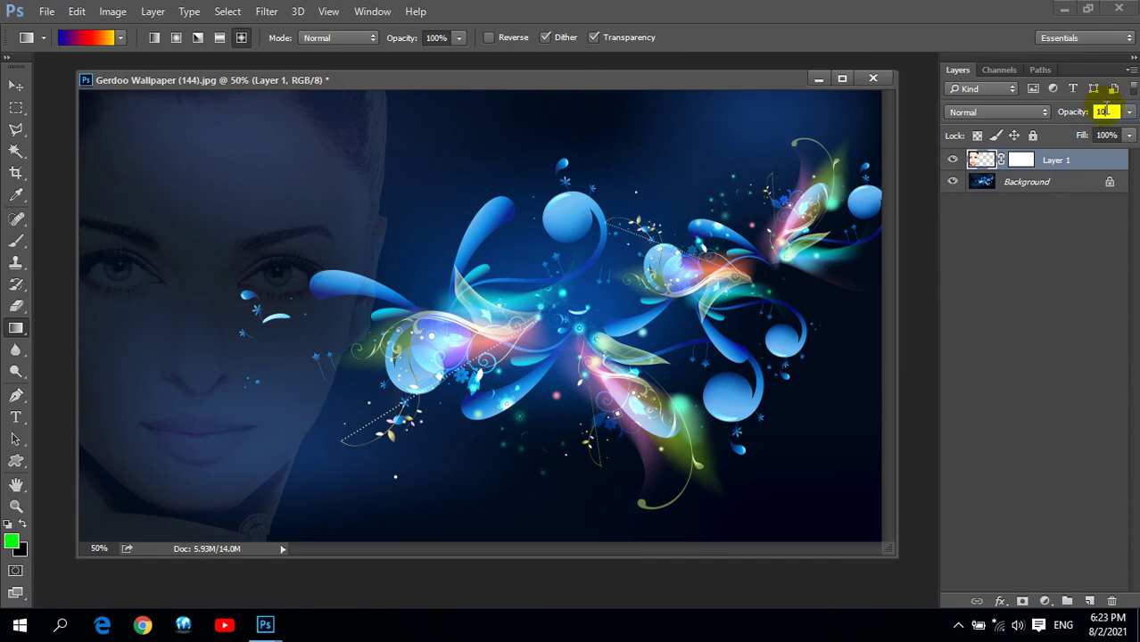
pyautogui.write('2')
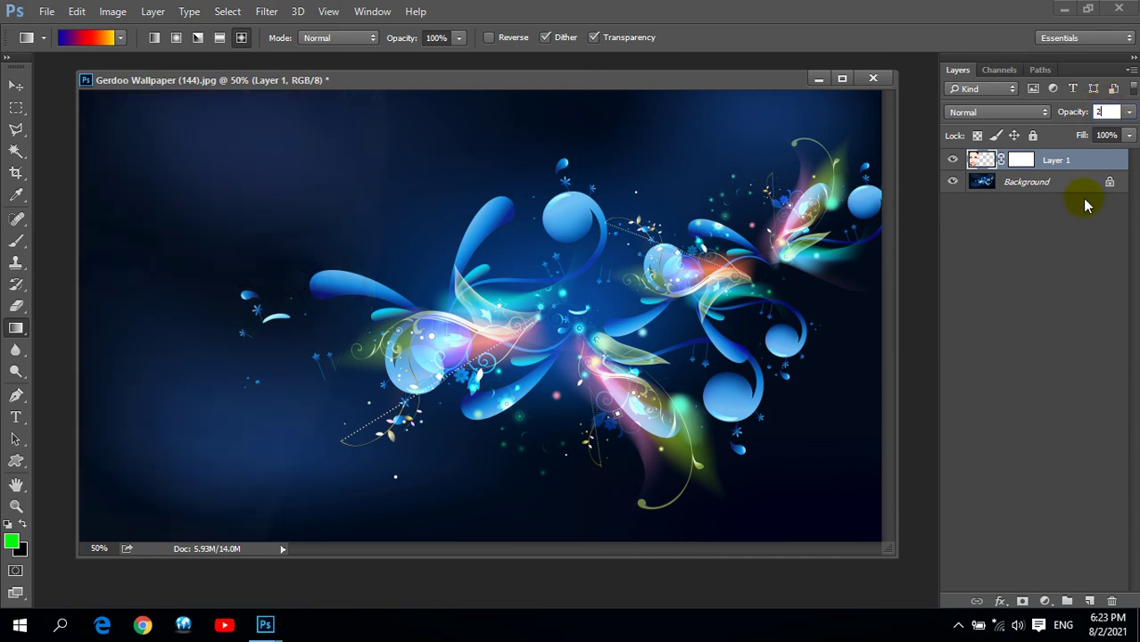
pyautogui.write('0')
pyautogui.press('Return')
pyautogui.click(1016, 114)
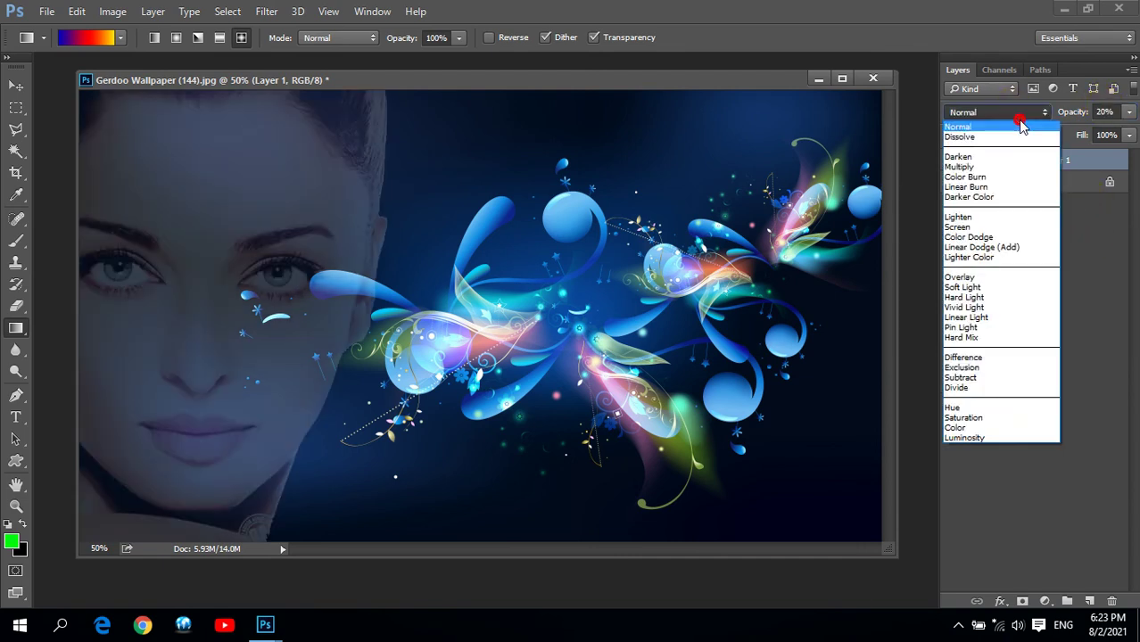
pyautogui.click(963, 438)
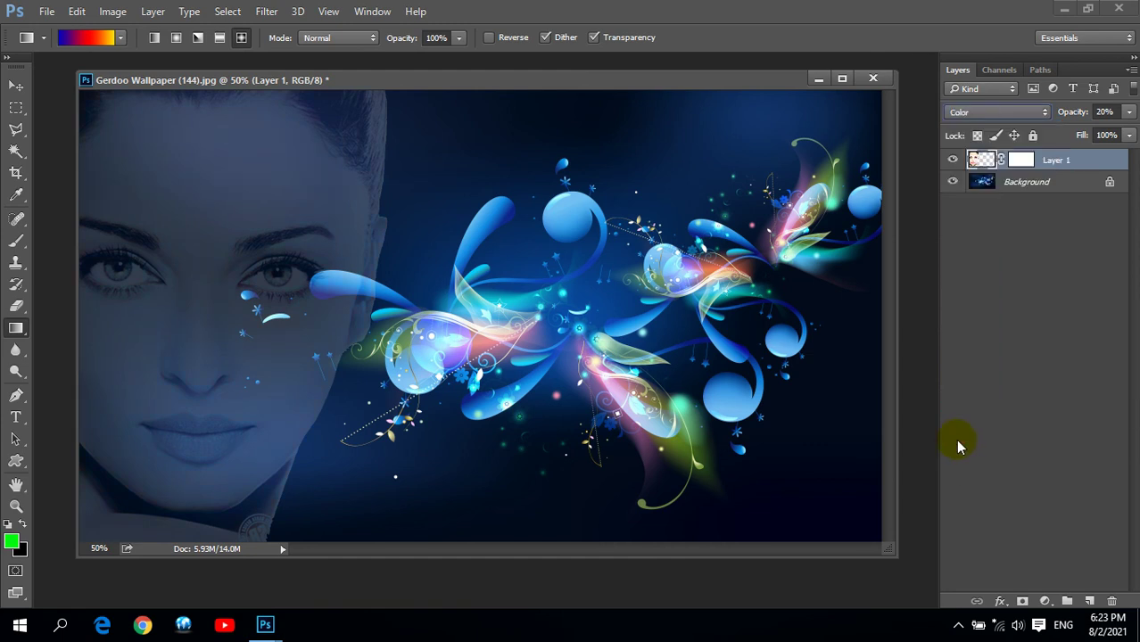
pyautogui.click(952, 450)
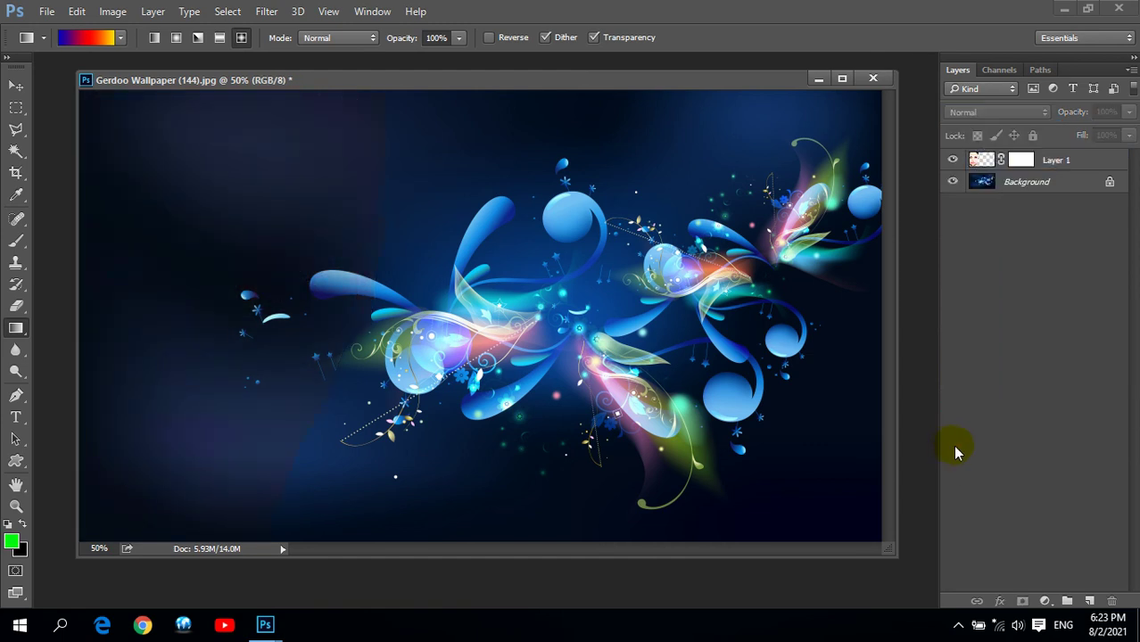
# Step: Dismiss the gradient error and revert the wallpaper to its saved Background-only state
pyautogui.click(714, 277)
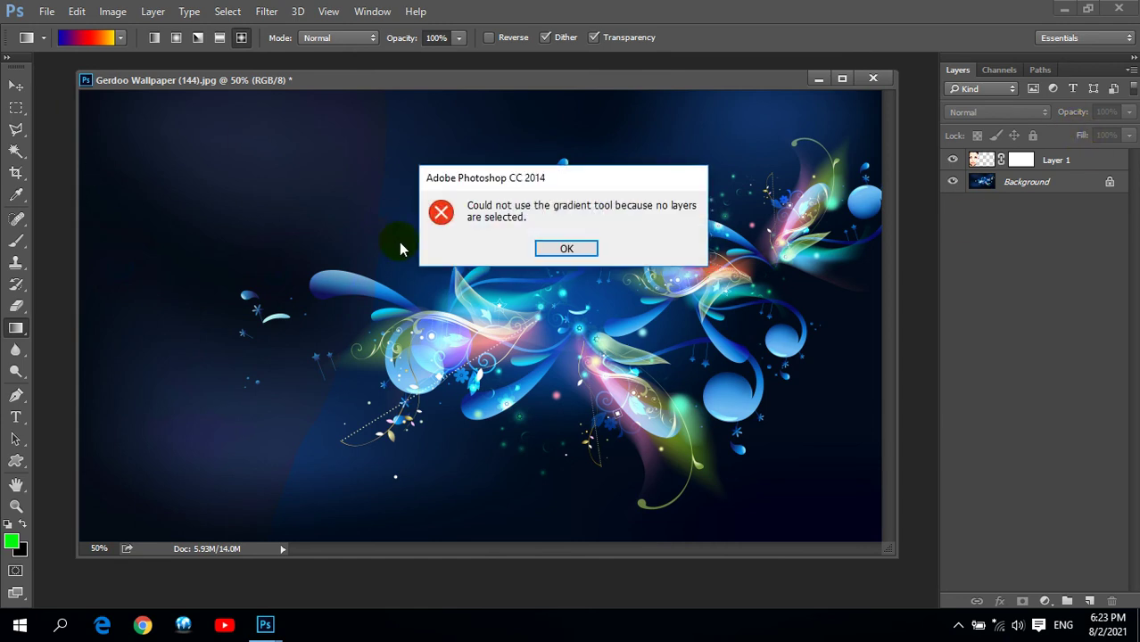
pyautogui.click(571, 250)
pyautogui.press('F12')
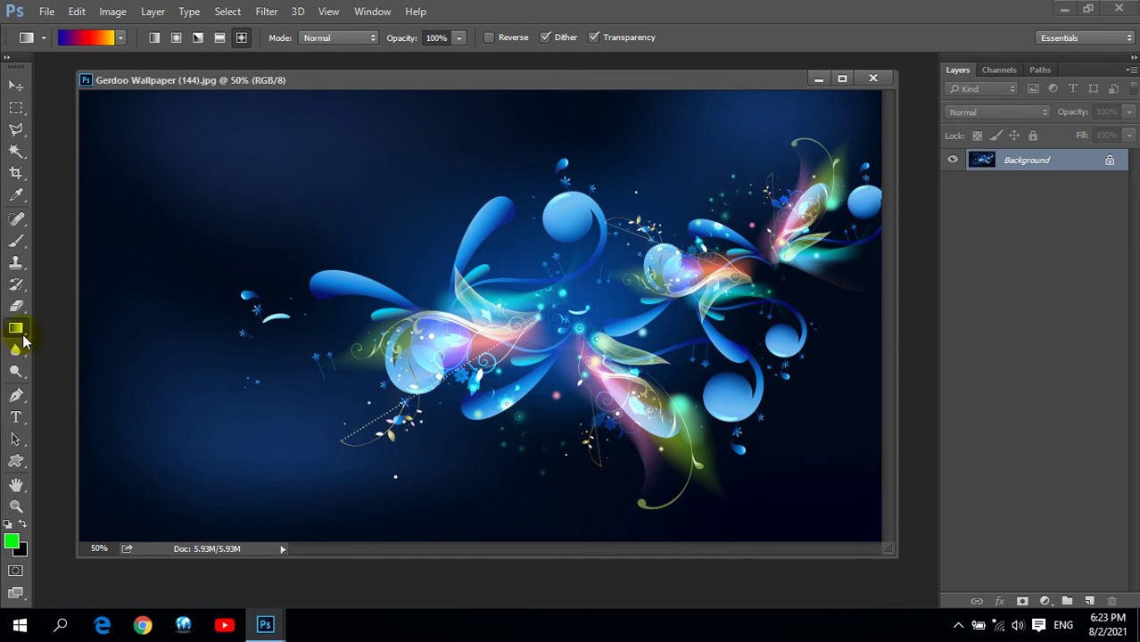
# Step: Select the Blur tool and close the Gerdoo Wallpaper (144) document
pyautogui.rightClick(24, 340)
pyautogui.click(54, 330)
pyautogui.click(17, 351)
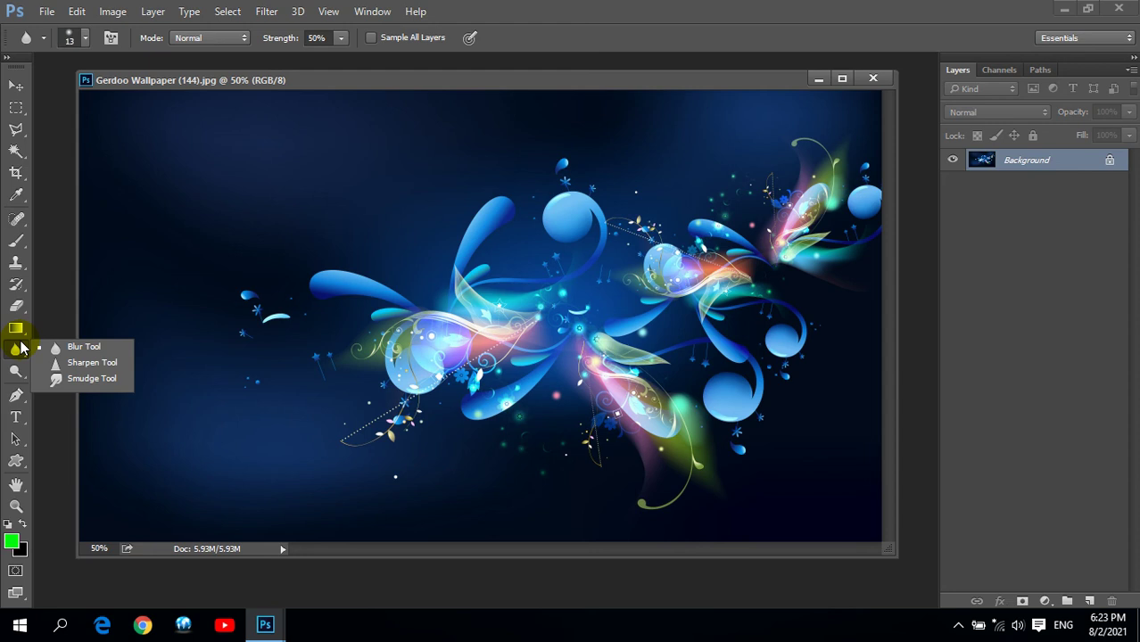
pyautogui.click(797, 67)
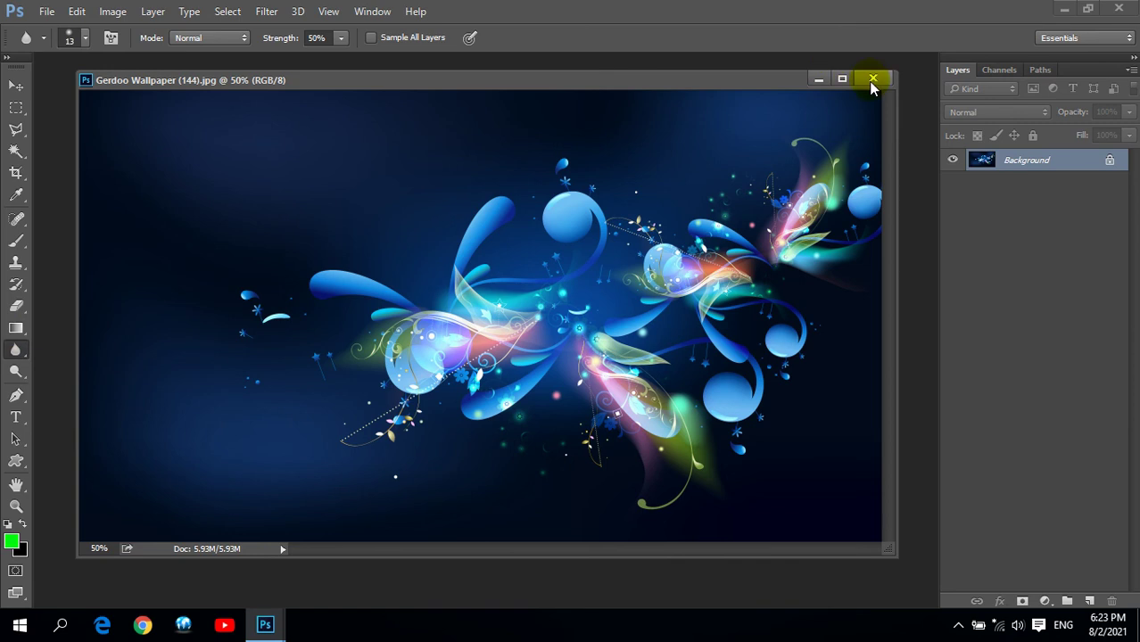
pyautogui.click(873, 81)
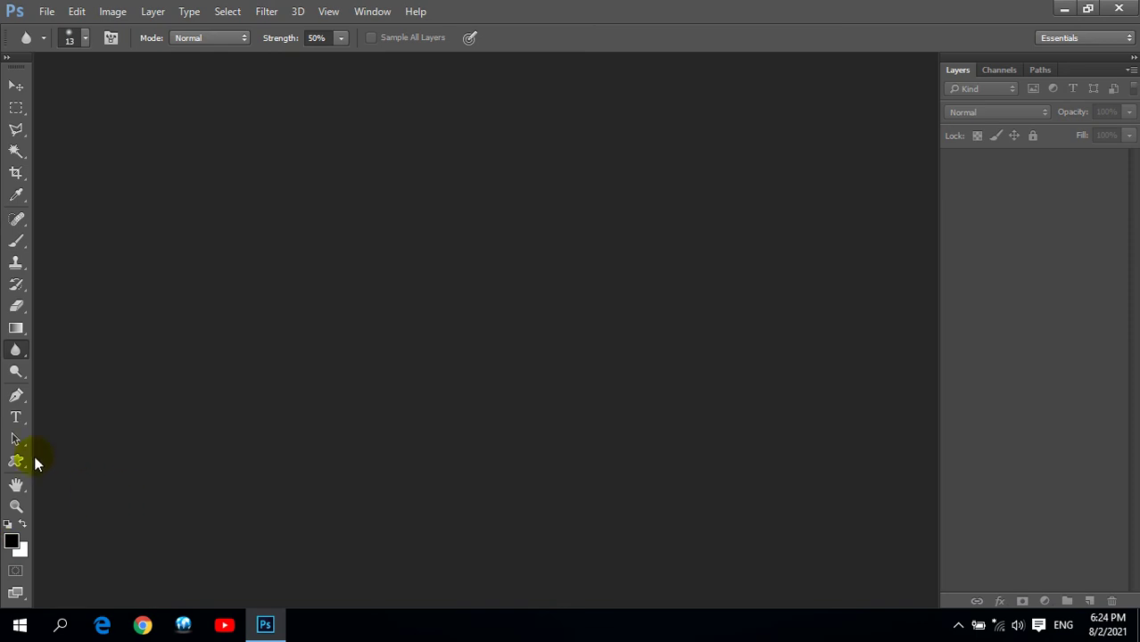
# Step: Open the towel-wrapped acne portrait JPEG from Local Disk (D:)
pyautogui.doubleClick(442, 254)
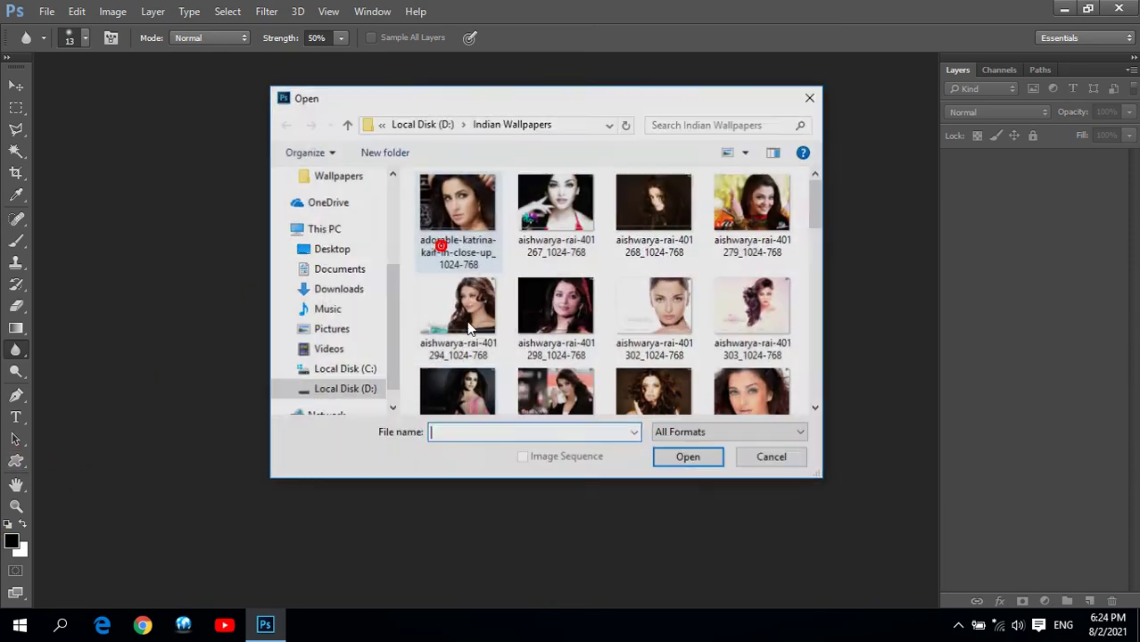
pyautogui.click(348, 124)
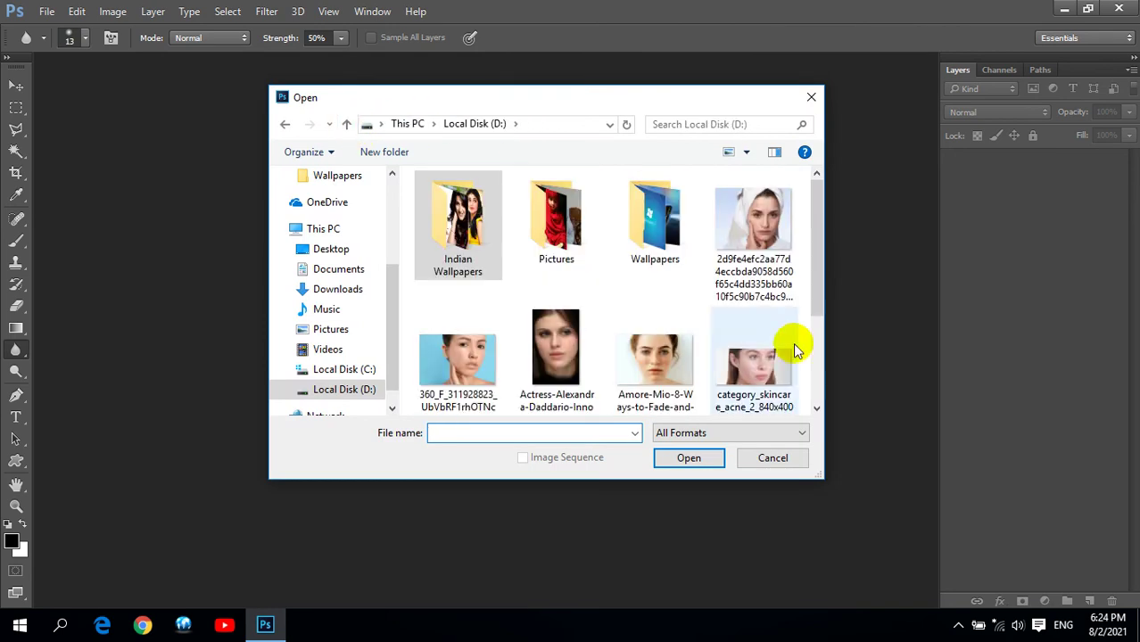
pyautogui.moveTo(818, 267)
pyautogui.mouseDown()
pyautogui.moveTo(829, 328)
pyautogui.moveTo(833, 246)
pyautogui.mouseUp()
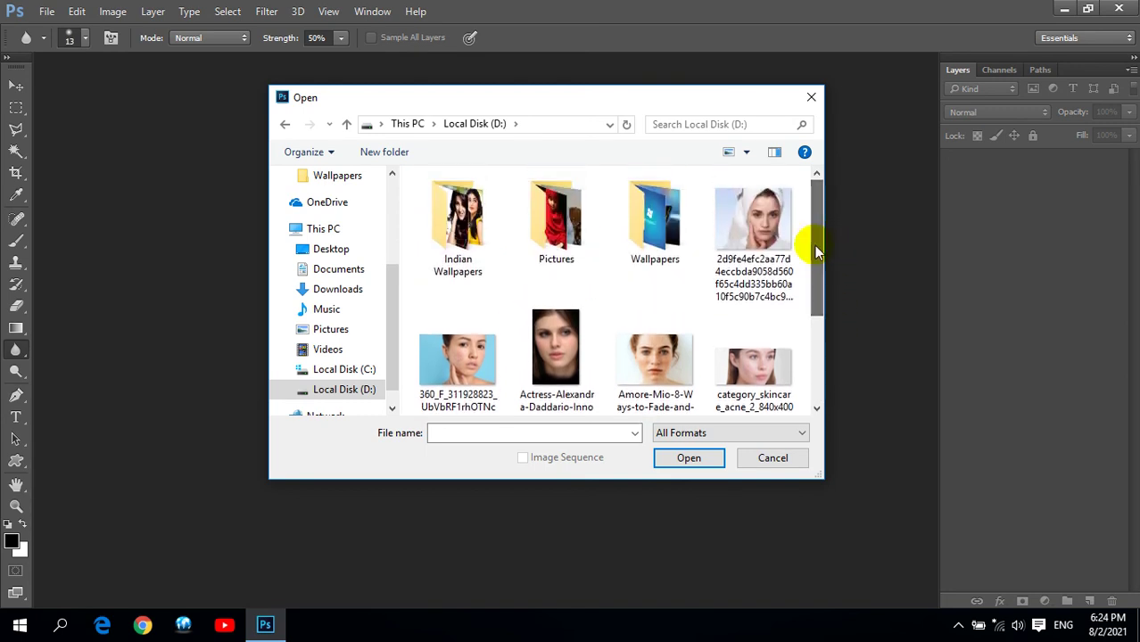
pyautogui.click(754, 223)
pyautogui.click(693, 457)
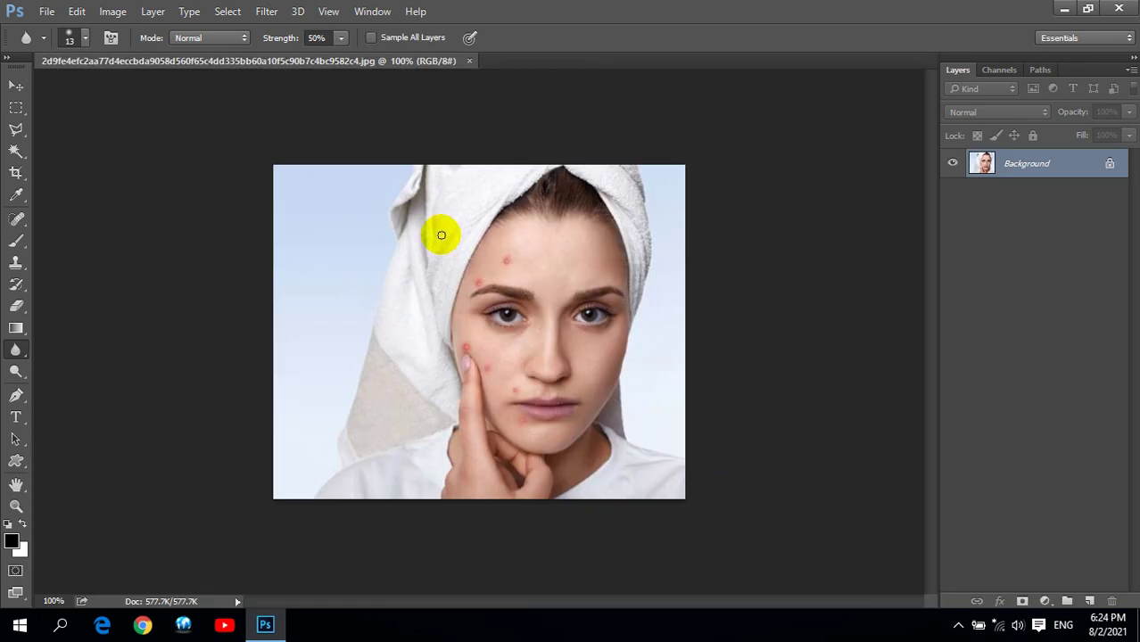
# Step: Float the portrait in its own window and zoom it to Fit Screen
pyautogui.moveTo(327, 65)
pyautogui.mouseDown()
pyautogui.moveTo(348, 103)
pyautogui.moveTo(429, 118)
pyautogui.mouseUp()
pyautogui.click(16, 506)
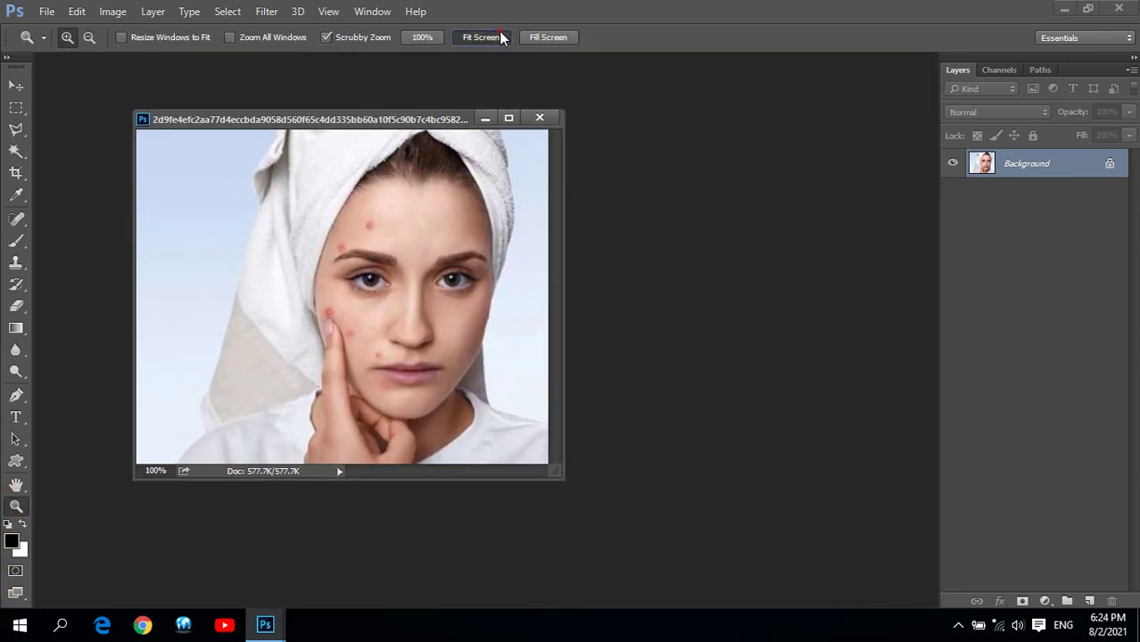
pyautogui.click(499, 36)
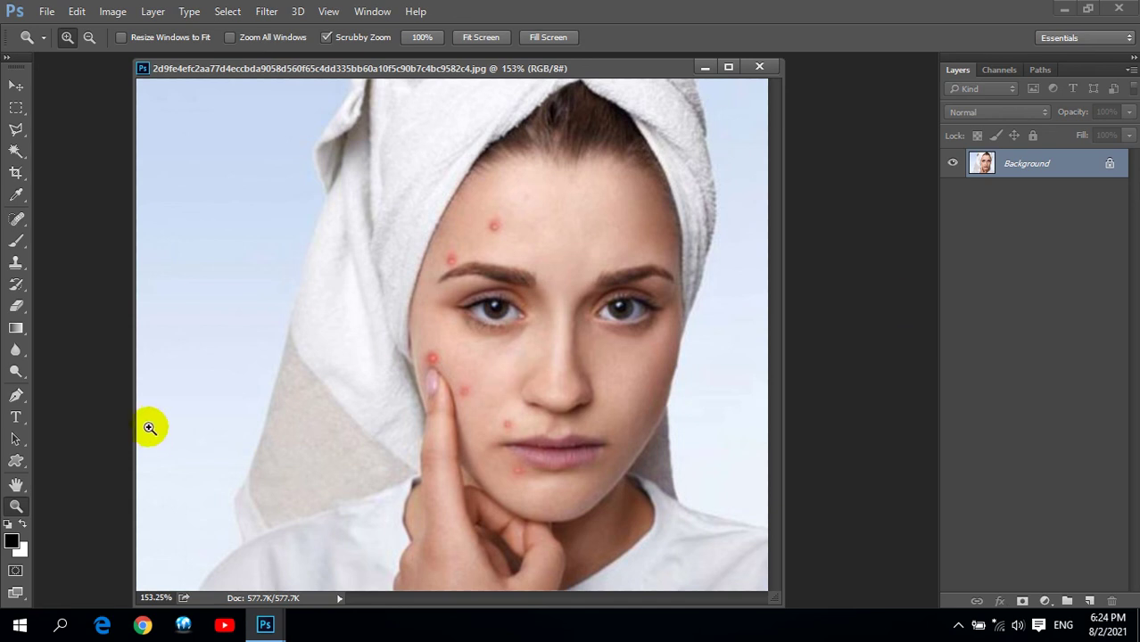
# Step: Select the Spot Healing Brush and zoom into the forehead at 400%
pyautogui.click(15, 223)
pyautogui.click(71, 222)
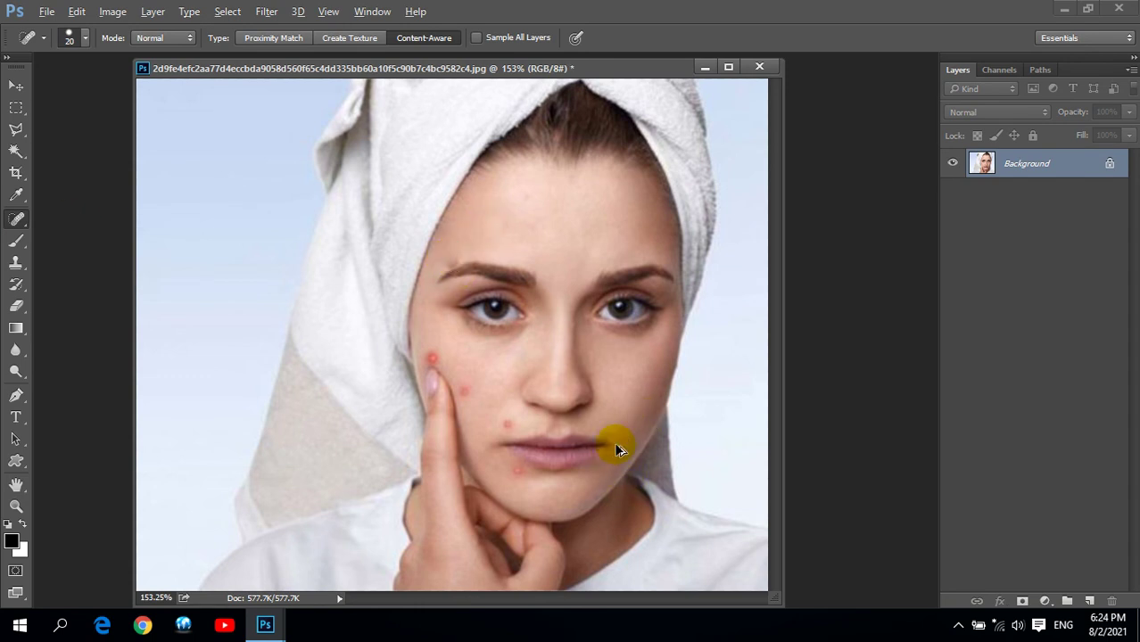
pyautogui.click(15, 506)
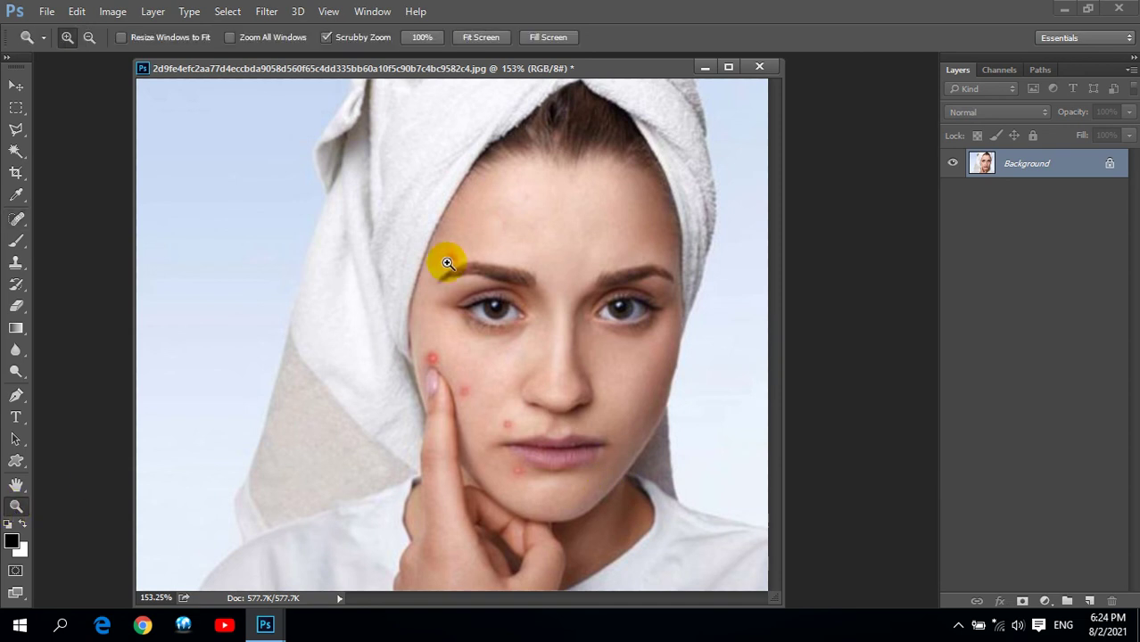
pyautogui.moveTo(447, 264); pyautogui.dragTo(535, 362)
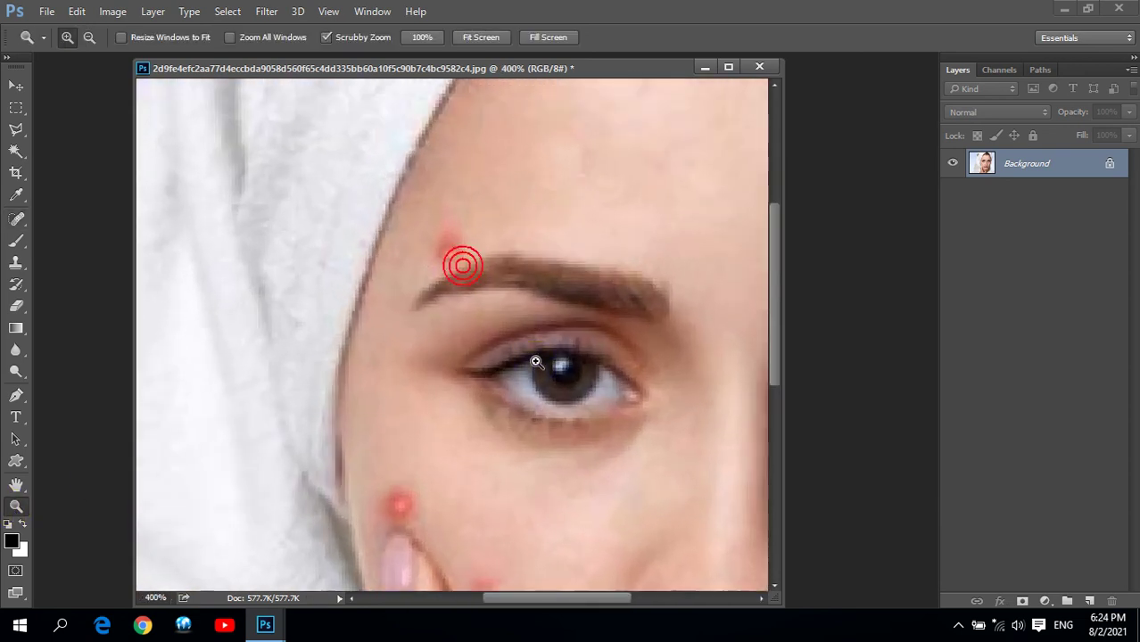
# Step: Clone clean skin over the pimple above the eyebrow and across the forehead, using a smaller brush
pyautogui.rightClick(17, 266)
pyautogui.click(90, 261)
pyautogui.press('[')
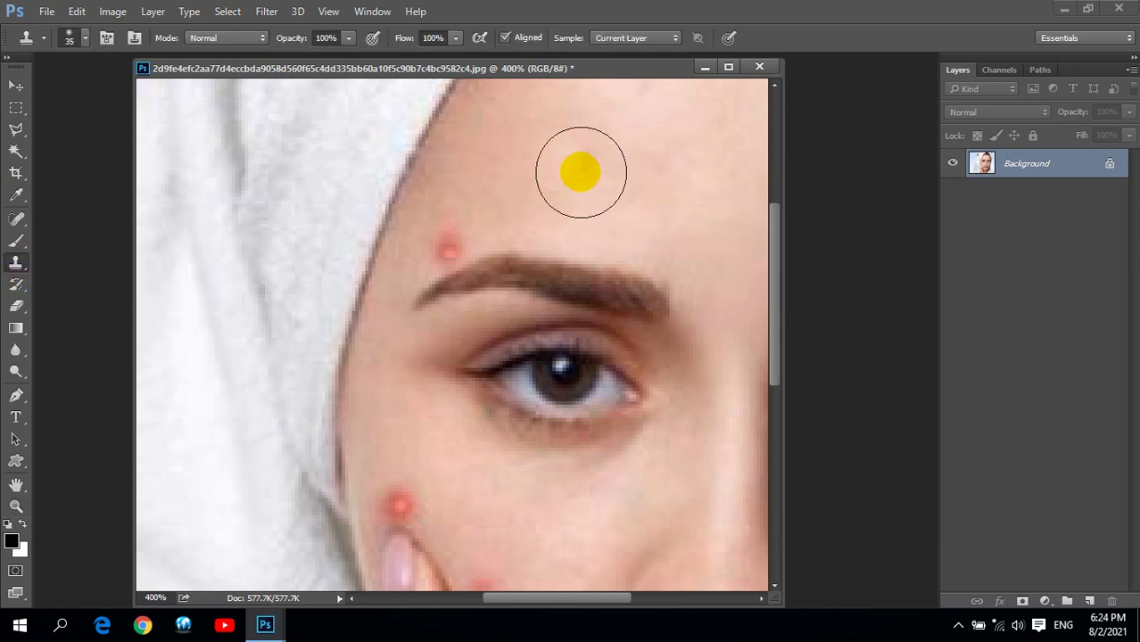
pyautogui.press('[')
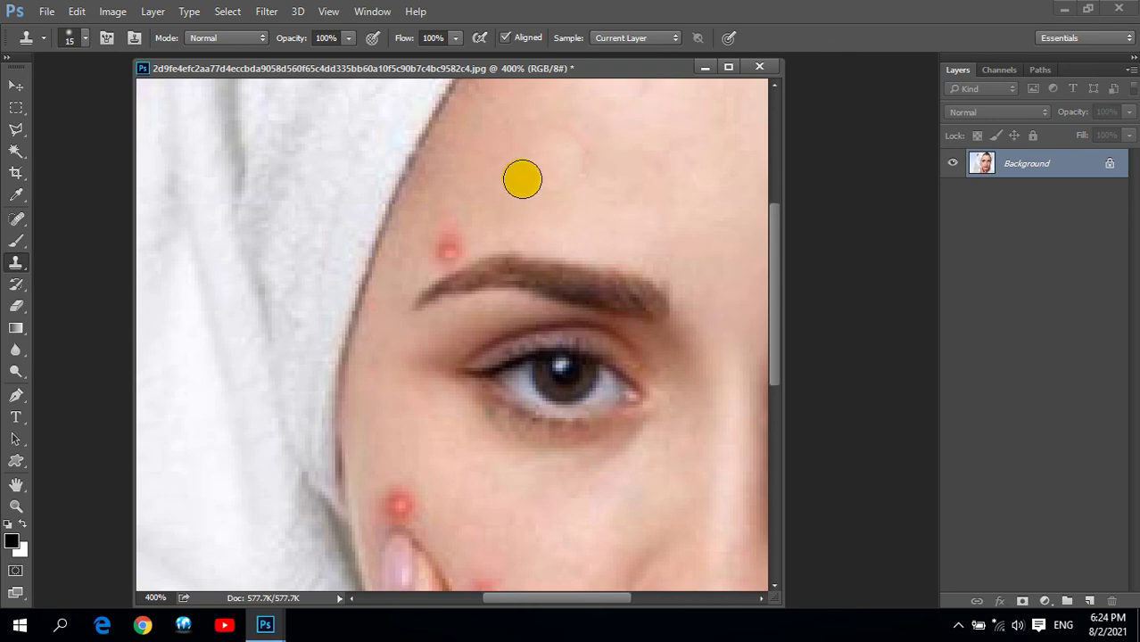
pyautogui.moveTo(450, 238); pyautogui.dragTo(439, 250)
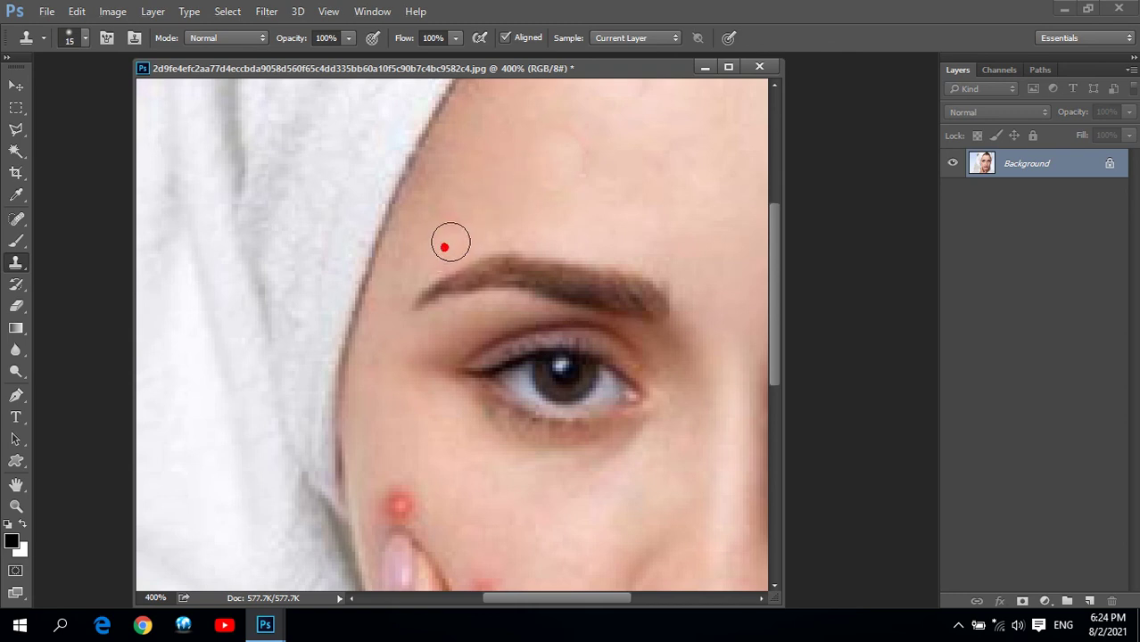
pyautogui.moveTo(648, 166)
pyautogui.mouseDown()
pyautogui.moveTo(637, 208)
pyautogui.moveTo(484, 178)
pyautogui.mouseUp()
pyautogui.click(479, 311)
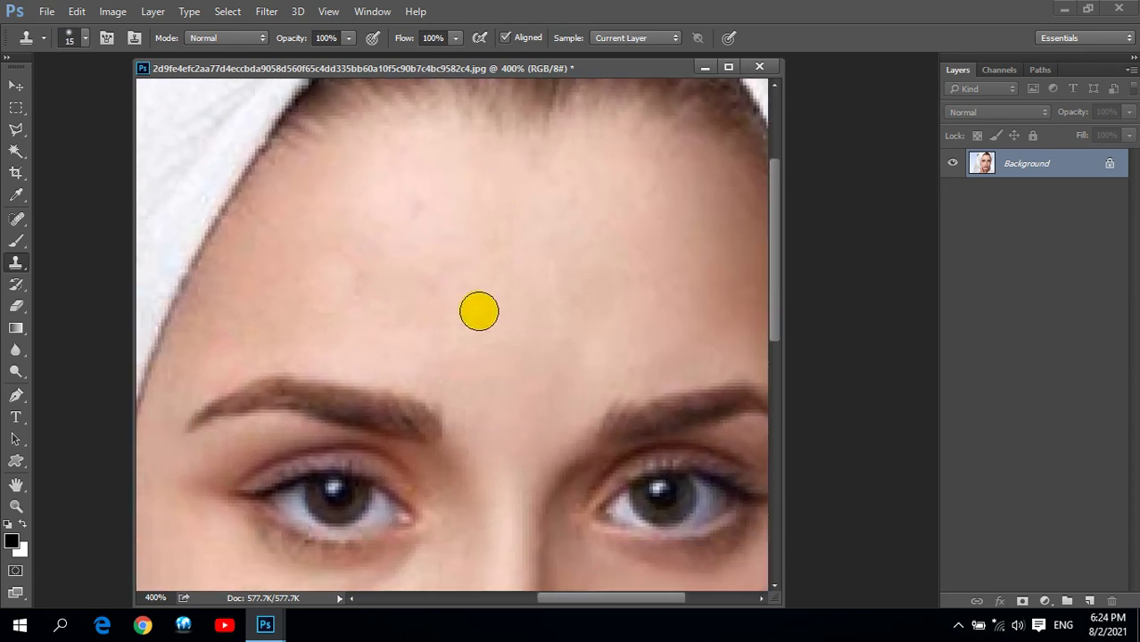
pyautogui.moveTo(479, 311); pyautogui.dragTo(392, 295)
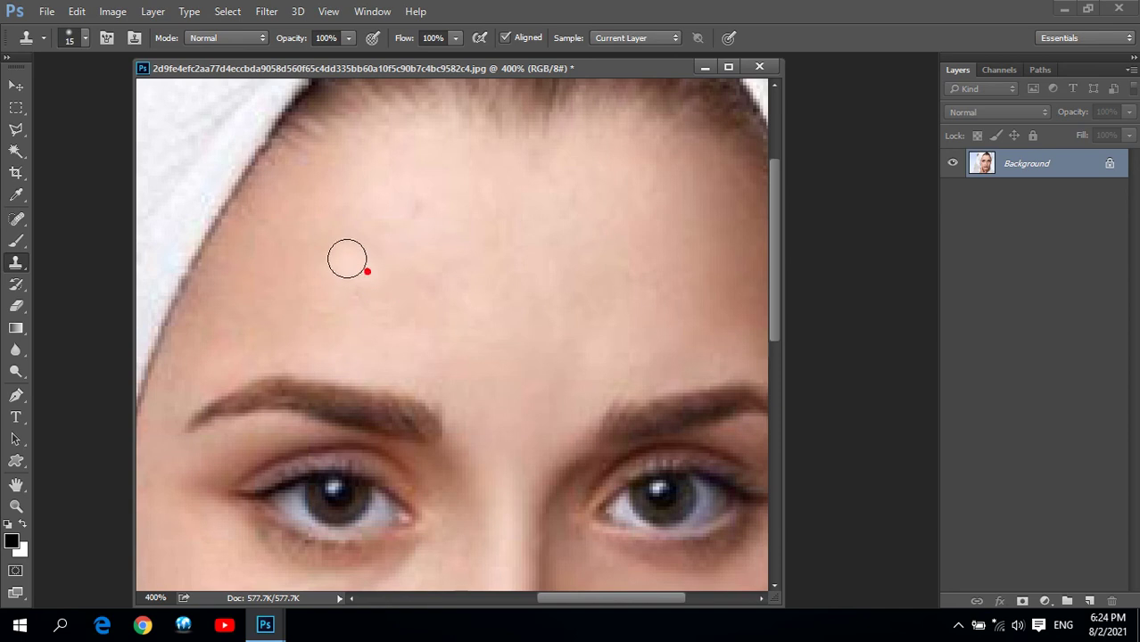
# Step: Soften the forehead skin with a 35 px, 50% strength Blur brush
pyautogui.click(16, 373)
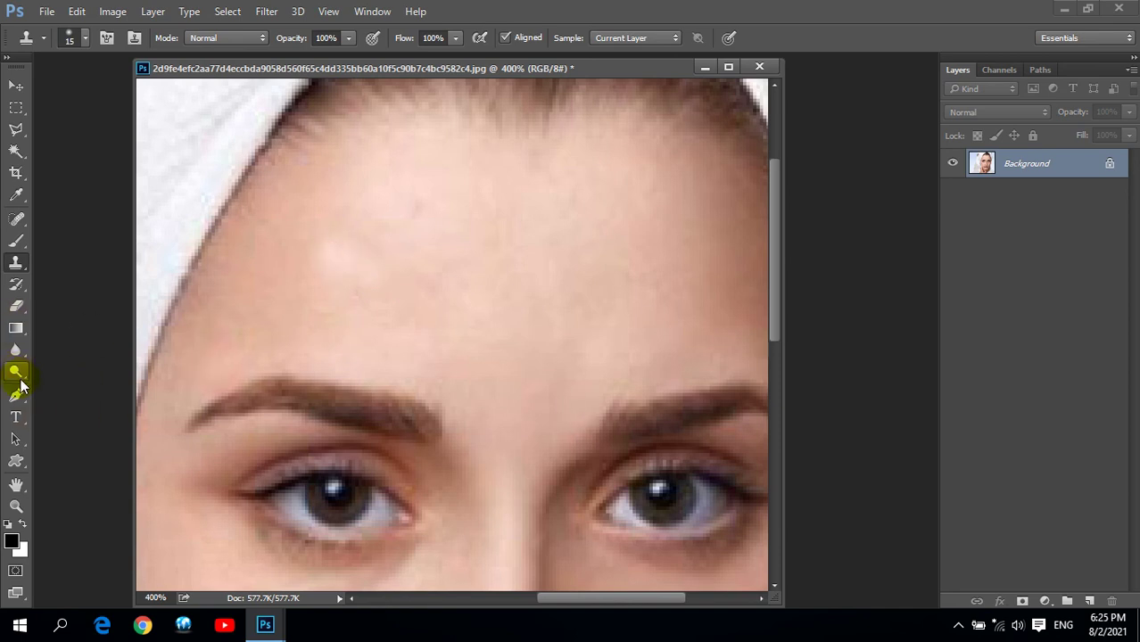
pyautogui.moveTo(16, 349); pyautogui.dragTo(69, 345)
pyautogui.click(316, 264)
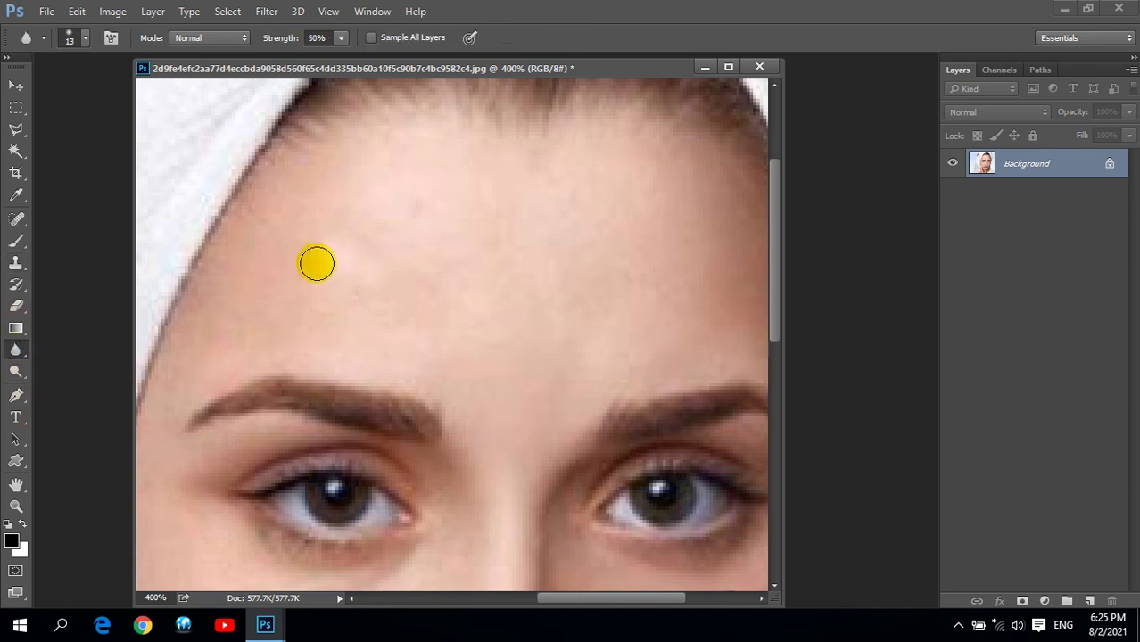
pyautogui.press(']')
pyautogui.moveTo(272, 262)
pyautogui.mouseDown()
pyautogui.moveTo(357, 218)
pyautogui.moveTo(539, 197)
pyautogui.moveTo(631, 316)
pyautogui.moveTo(705, 217)
pyautogui.moveTo(450, 208)
pyautogui.mouseUp()
pyautogui.moveTo(288, 290)
pyautogui.mouseDown()
pyautogui.moveTo(403, 364)
pyautogui.moveTo(377, 277)
pyautogui.mouseUp()
pyautogui.moveTo(465, 246)
pyautogui.mouseDown()
pyautogui.moveTo(364, 228)
pyautogui.moveTo(331, 359)
pyautogui.moveTo(442, 185)
pyautogui.moveTo(547, 86)
pyautogui.mouseUp()
pyautogui.click(433, 214)
pyautogui.moveTo(396, 430)
pyautogui.mouseDown()
pyautogui.moveTo(481, 390)
pyautogui.moveTo(471, 287)
pyautogui.mouseUp()
# Step: Spot-heal the red spots on the cheek
pyautogui.click(402, 374)
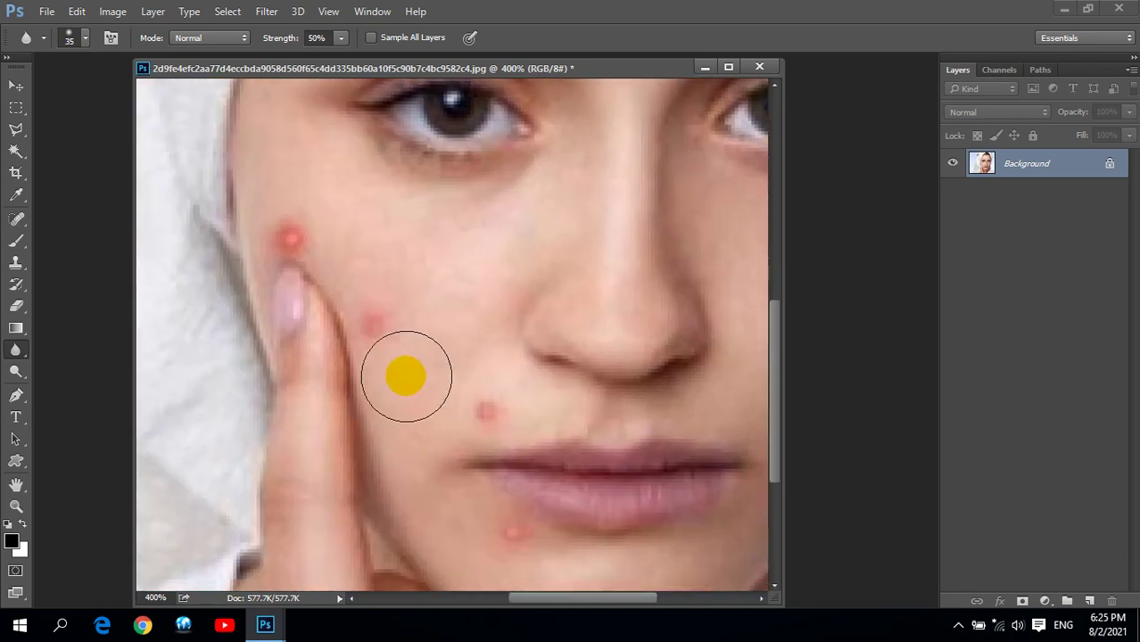
pyautogui.click(15, 222)
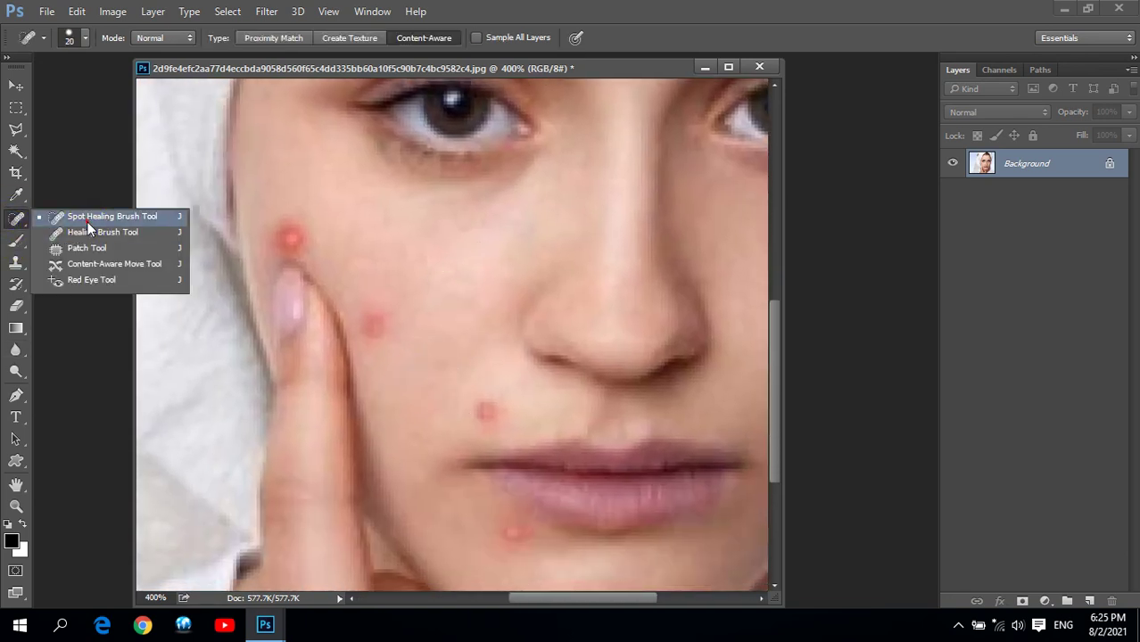
pyautogui.click(88, 222)
pyautogui.click(526, 491)
pyautogui.click(485, 408)
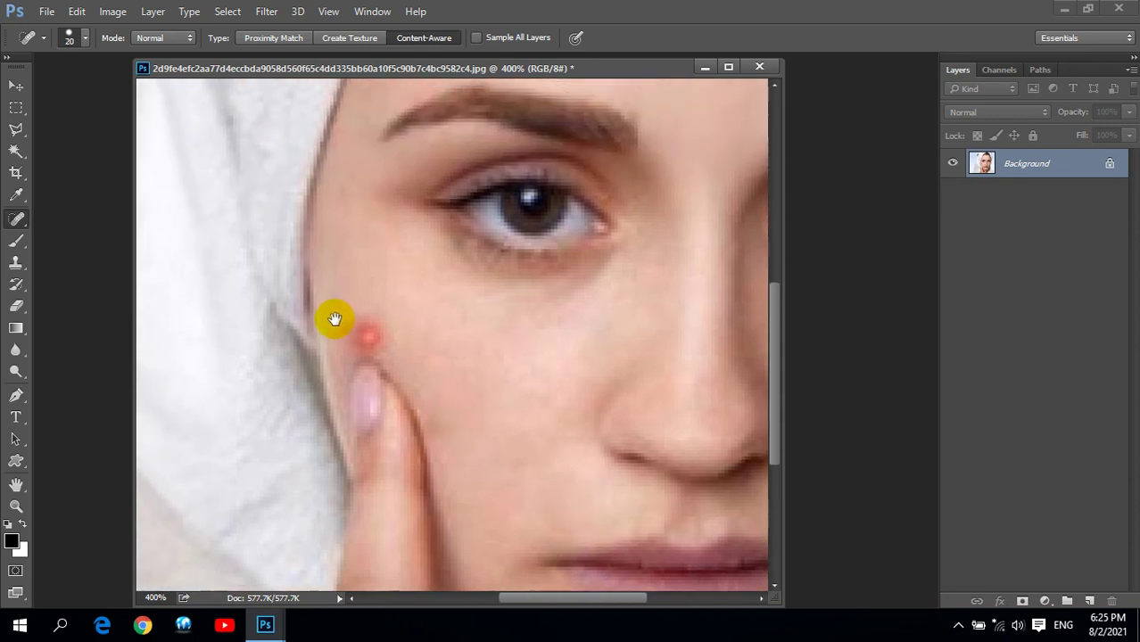
pyautogui.moveTo(331, 318); pyautogui.dragTo(395, 306)
pyautogui.click(341, 319)
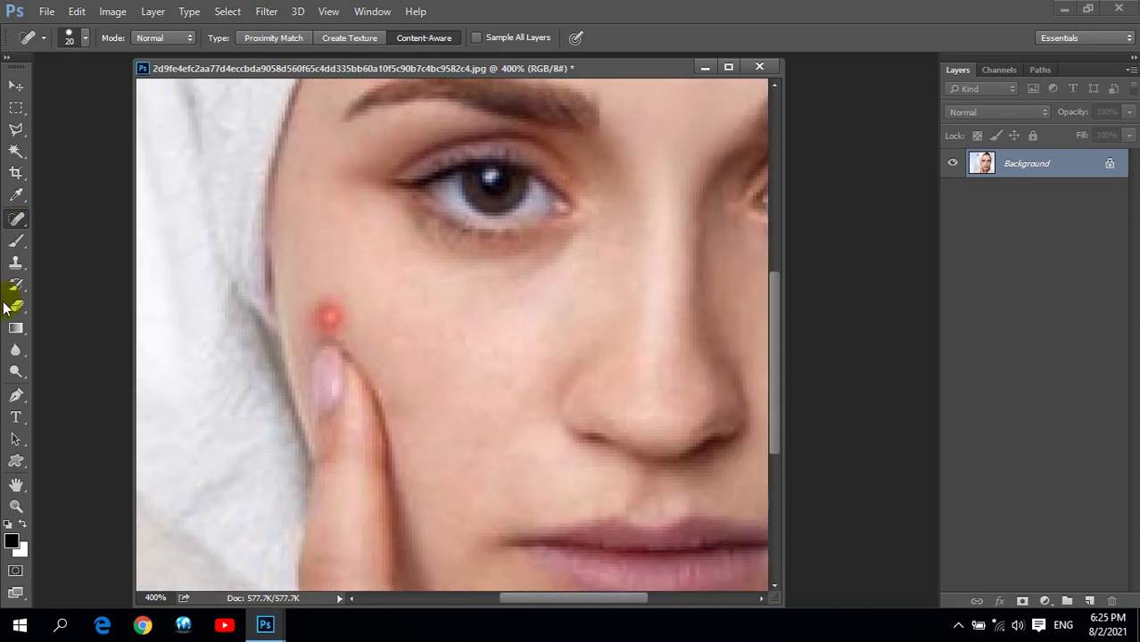
# Step: Clone clean skin over the remaining cheek pimples
pyautogui.click(16, 262)
pyautogui.click(79, 261)
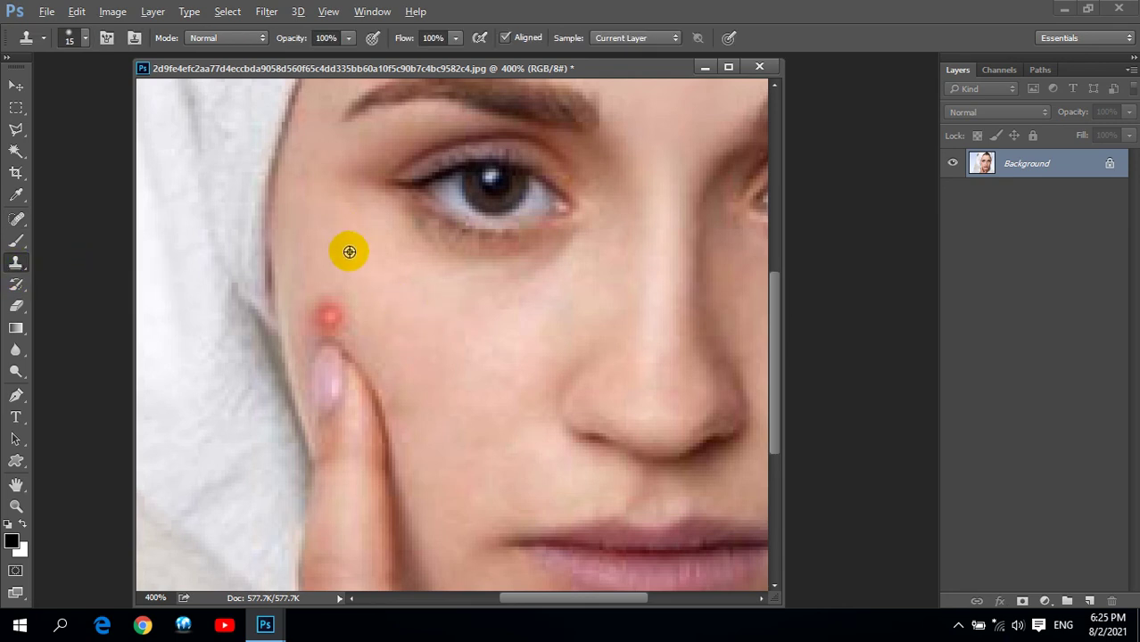
pyautogui.click(337, 302)
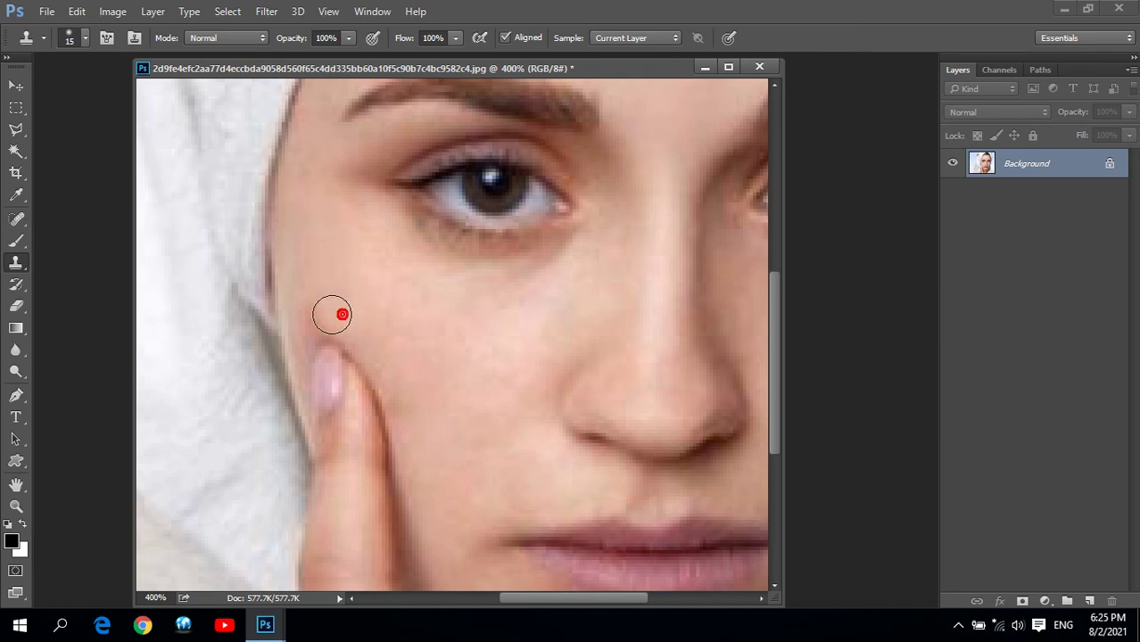
pyautogui.click(321, 314)
pyautogui.click(559, 484)
pyautogui.moveTo(520, 412); pyautogui.dragTo(430, 307)
pyautogui.click(448, 374)
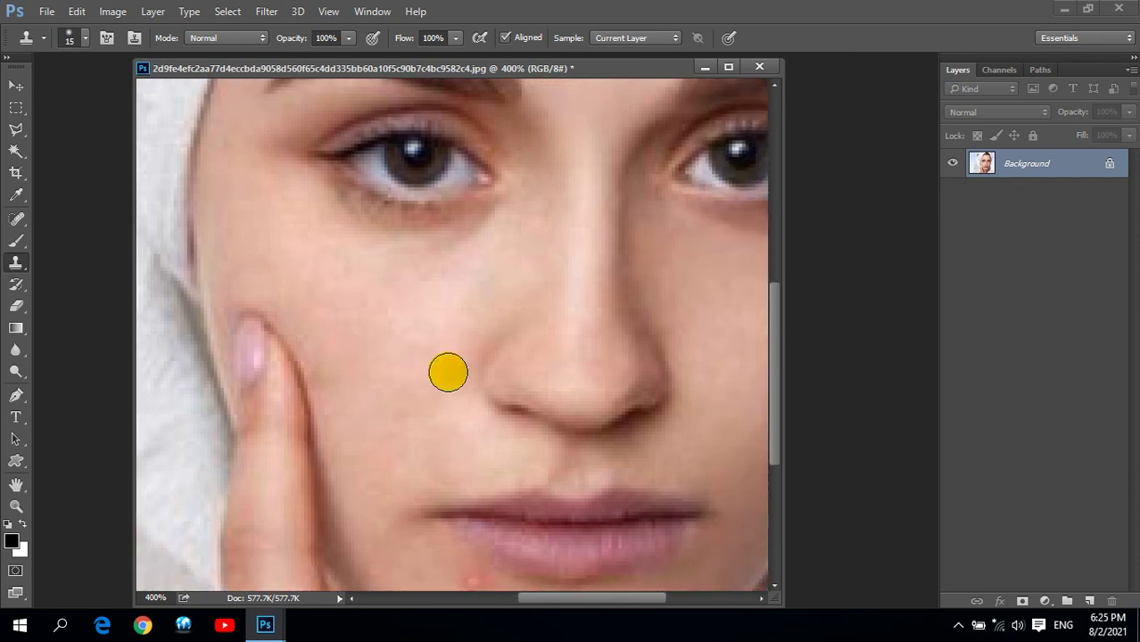
# Step: Blur the cheek beside the nose and the forehead toward the left eyebrow
pyautogui.click(20, 355)
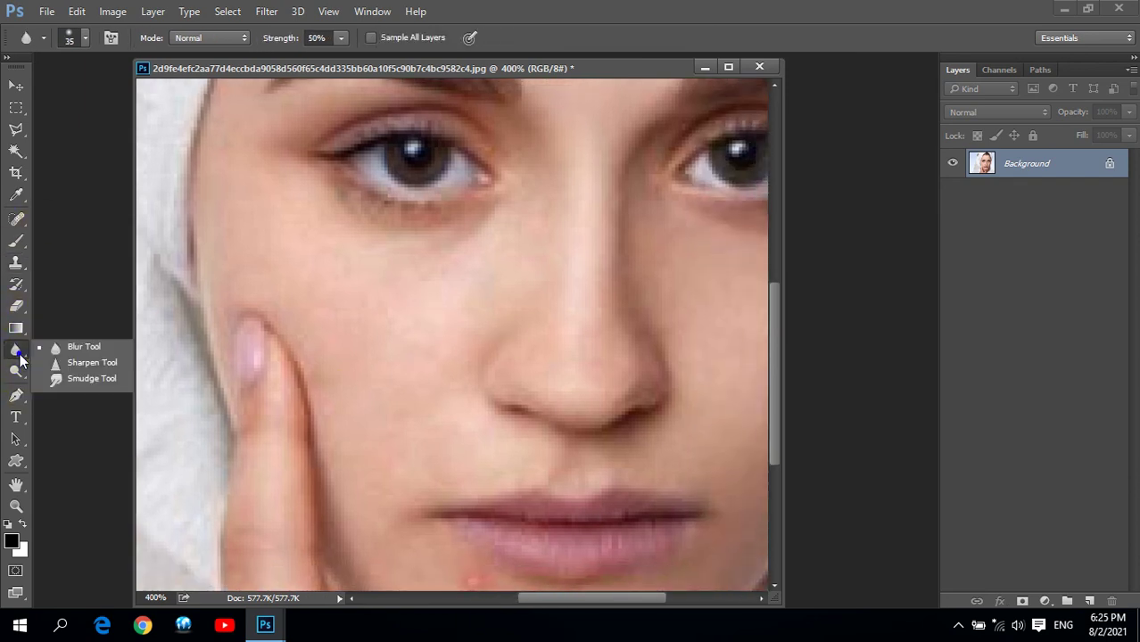
pyautogui.click(63, 347)
pyautogui.click(263, 211)
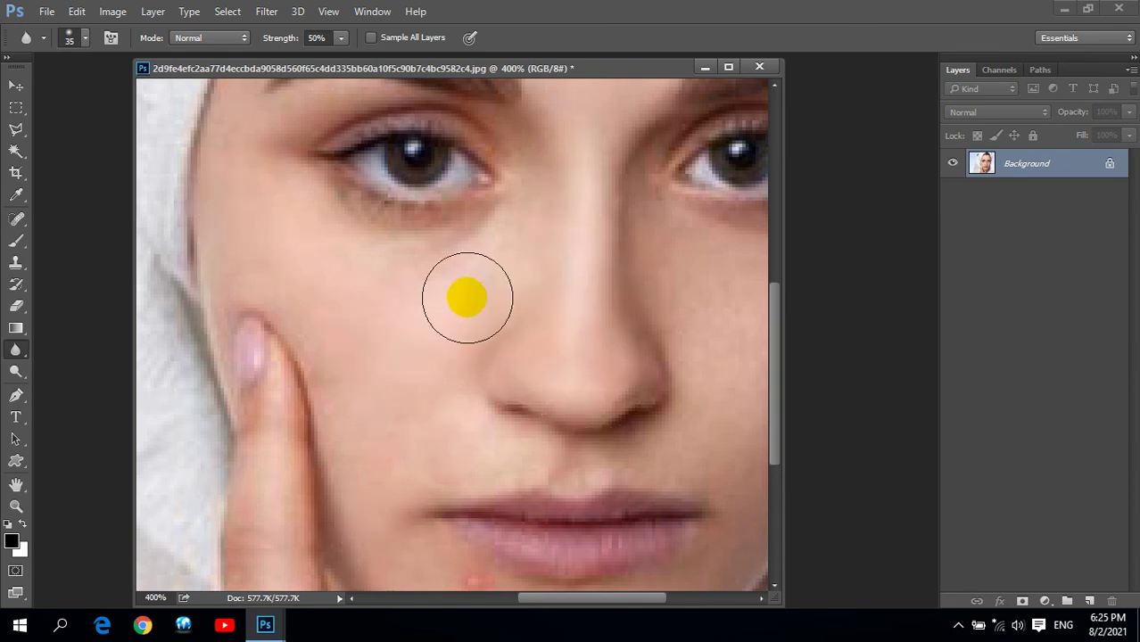
pyautogui.moveTo(496, 341); pyautogui.dragTo(405, 320)
pyautogui.moveTo(547, 208)
pyautogui.mouseDown()
pyautogui.moveTo(445, 231)
pyautogui.moveTo(481, 338)
pyautogui.moveTo(507, 311)
pyautogui.moveTo(492, 223)
pyautogui.moveTo(492, 280)
pyautogui.mouseUp()
pyautogui.scroll(5, 435, 341)
pyautogui.moveTo(308, 232); pyautogui.dragTo(540, 307)
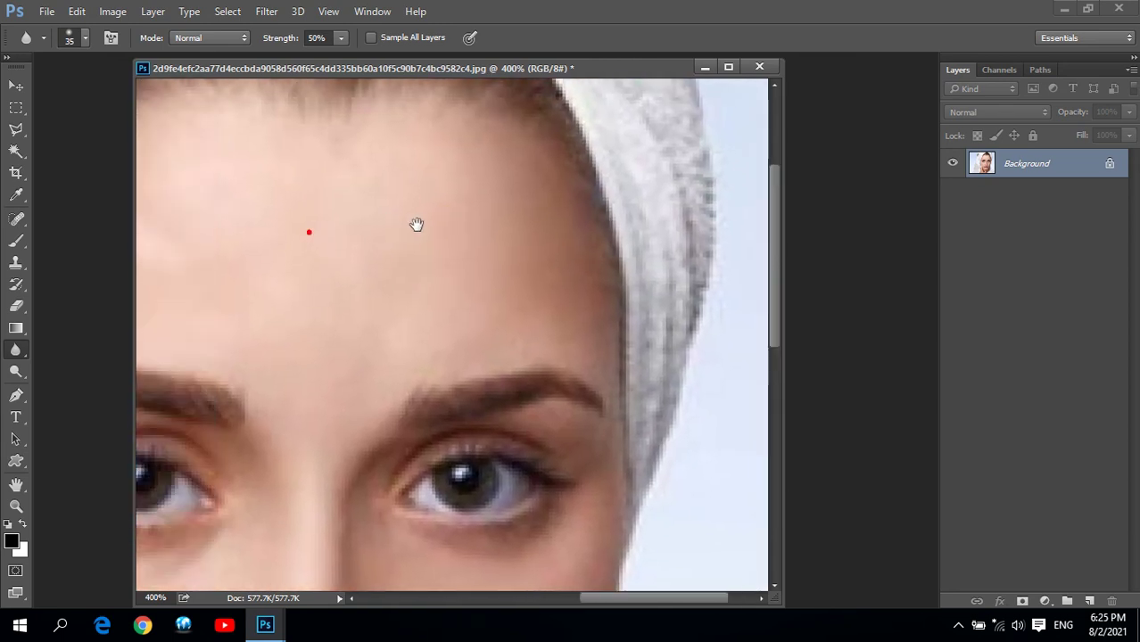
pyautogui.click(415, 234)
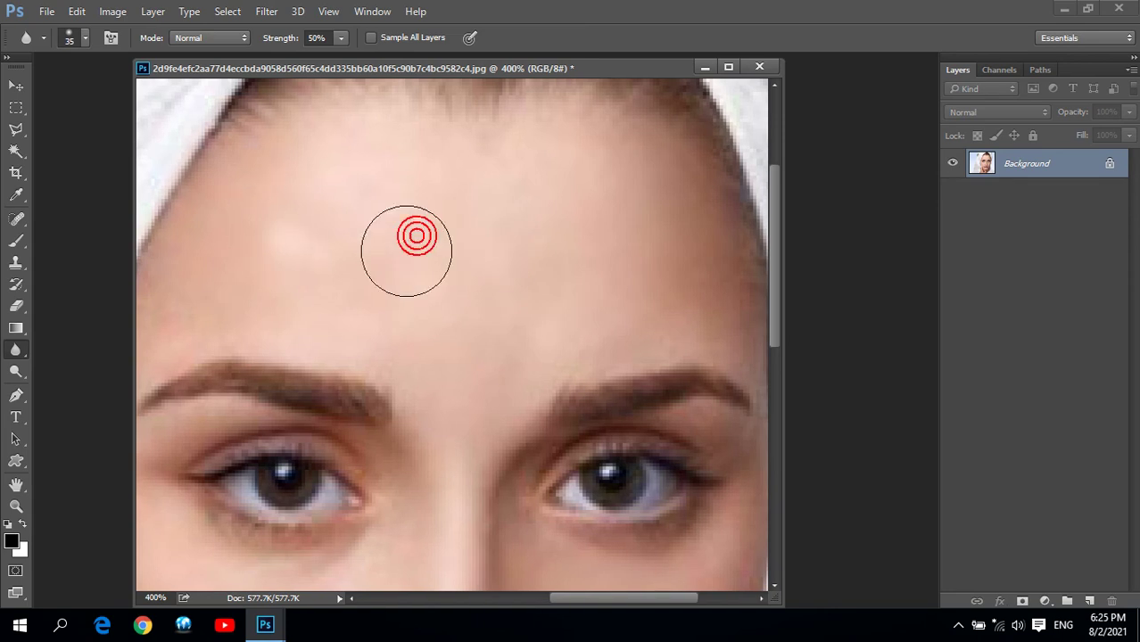
pyautogui.moveTo(470, 319)
pyautogui.mouseDown()
pyautogui.moveTo(281, 304)
pyautogui.moveTo(331, 272)
pyautogui.moveTo(262, 395)
pyautogui.mouseUp()
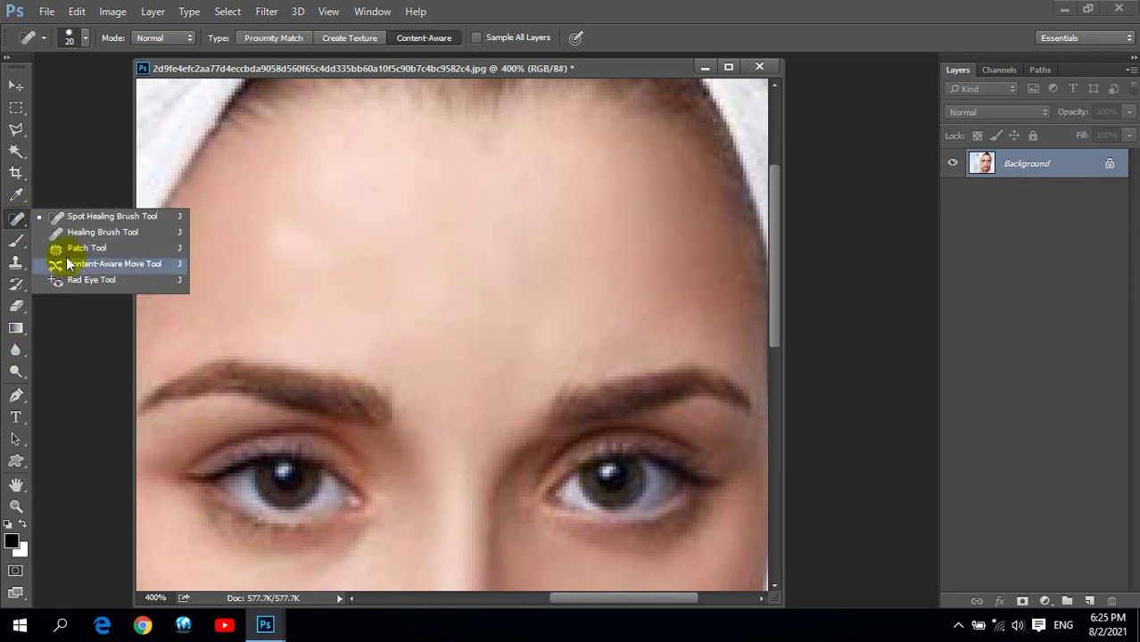
# Step: Patch the first pale forehead blemish with the clean skin beside it
pyautogui.moveTo(24, 234); pyautogui.dragTo(60, 246)
pyautogui.moveTo(287, 210); pyautogui.dragTo(295, 200)
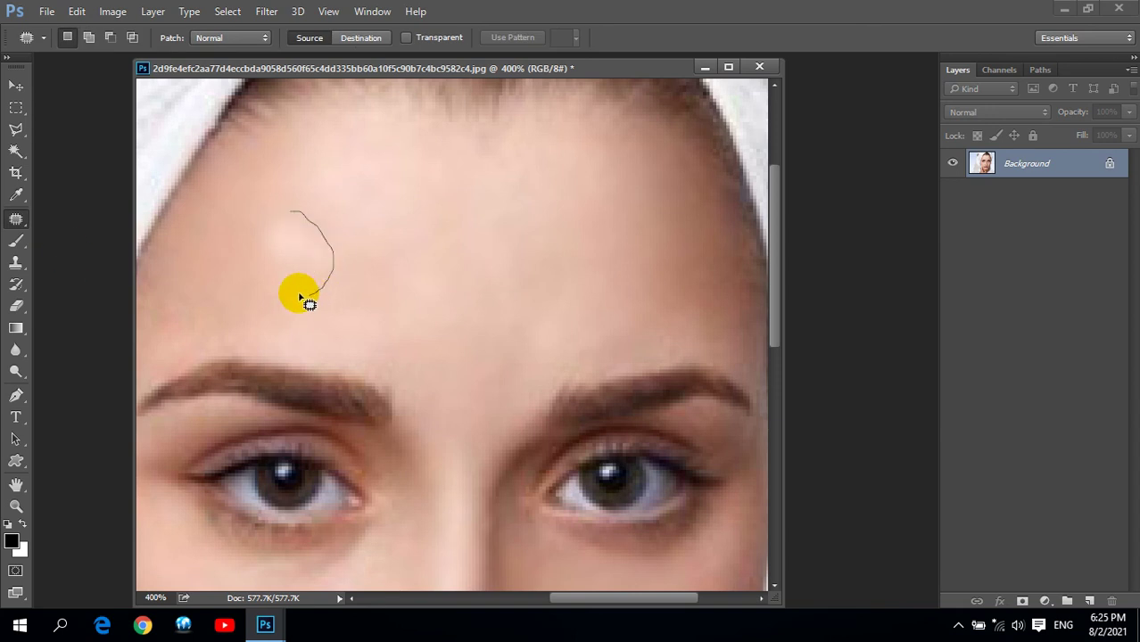
pyautogui.moveTo(293, 257); pyautogui.dragTo(185, 288)
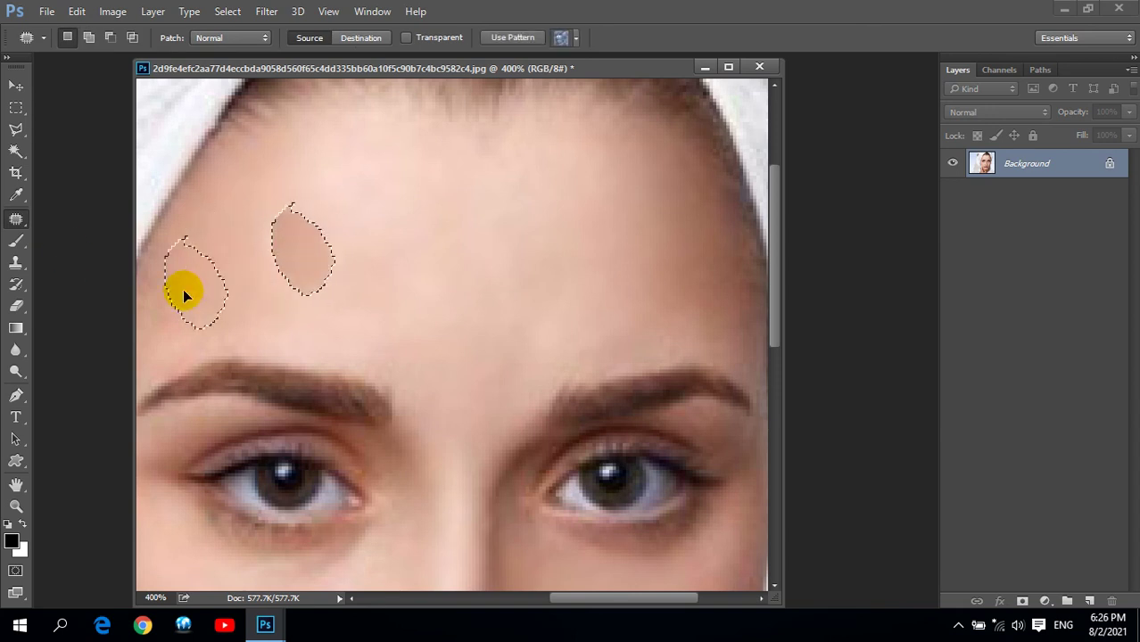
pyautogui.hotkey('ctrl', 'd')
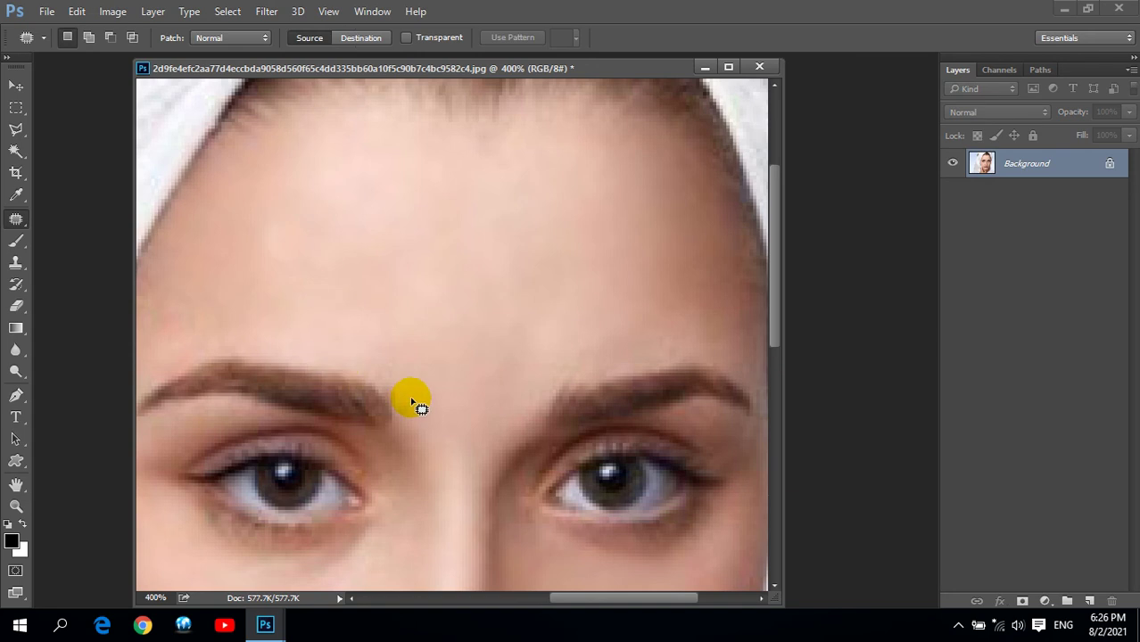
# Step: Patch a second forehead blemish, then zoom out to fit the whole portrait
pyautogui.moveTo(432, 256); pyautogui.dragTo(369, 217)
pyautogui.moveTo(316, 248)
pyautogui.mouseDown()
pyautogui.moveTo(440, 309)
pyautogui.moveTo(272, 251)
pyautogui.mouseUp()
pyautogui.moveTo(441, 209); pyautogui.dragTo(447, 258)
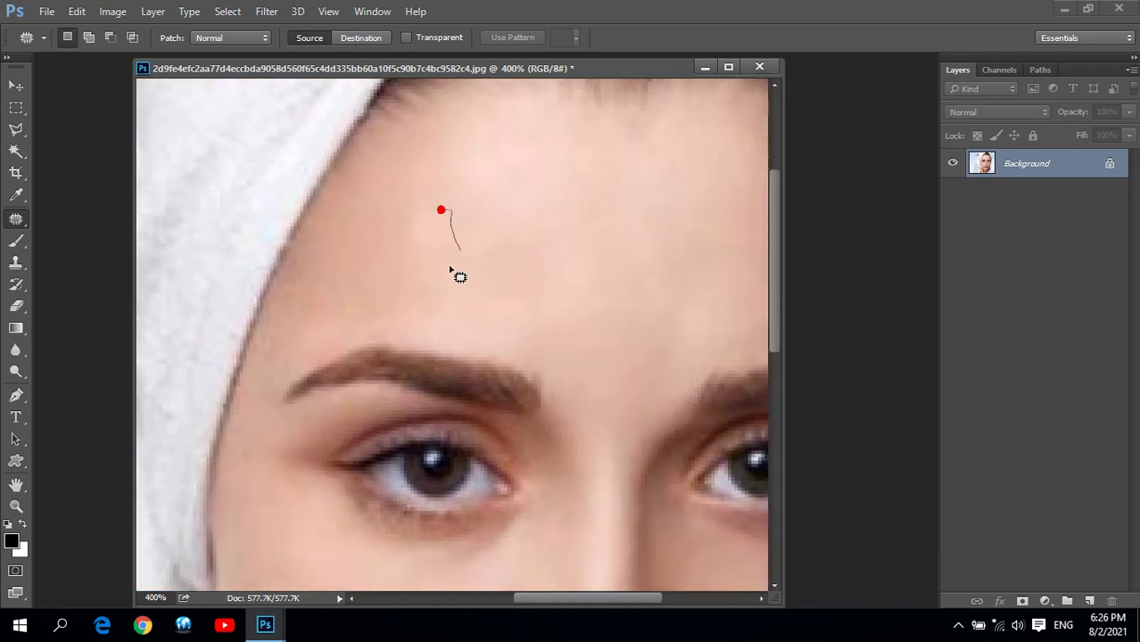
pyautogui.moveTo(363, 288); pyautogui.dragTo(361, 291)
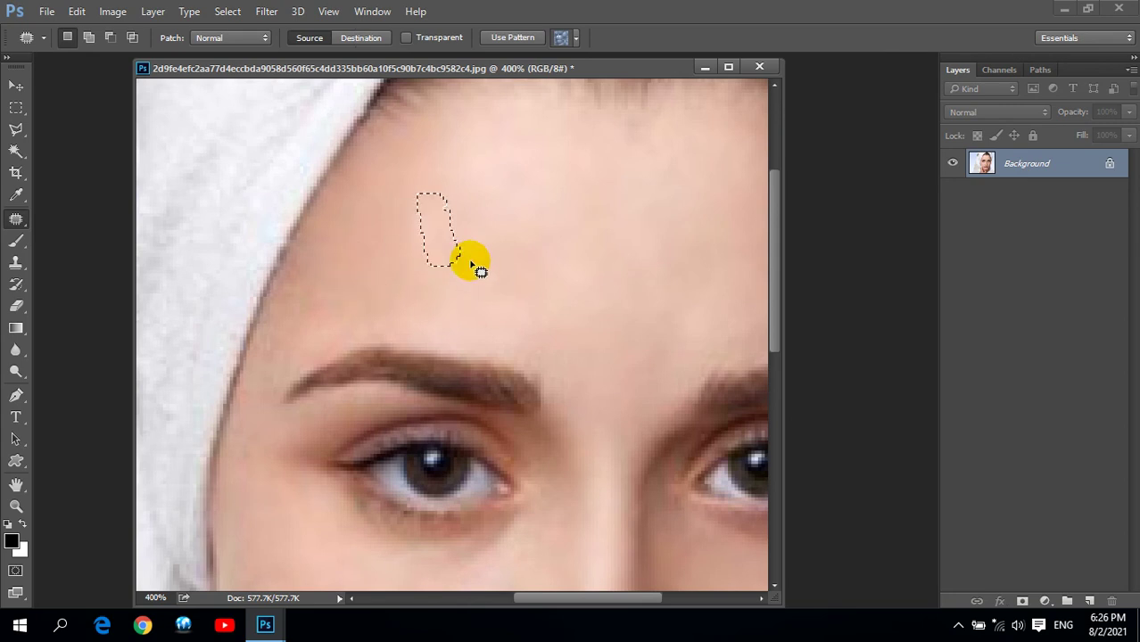
pyautogui.hotkey('ctrl', 'd')
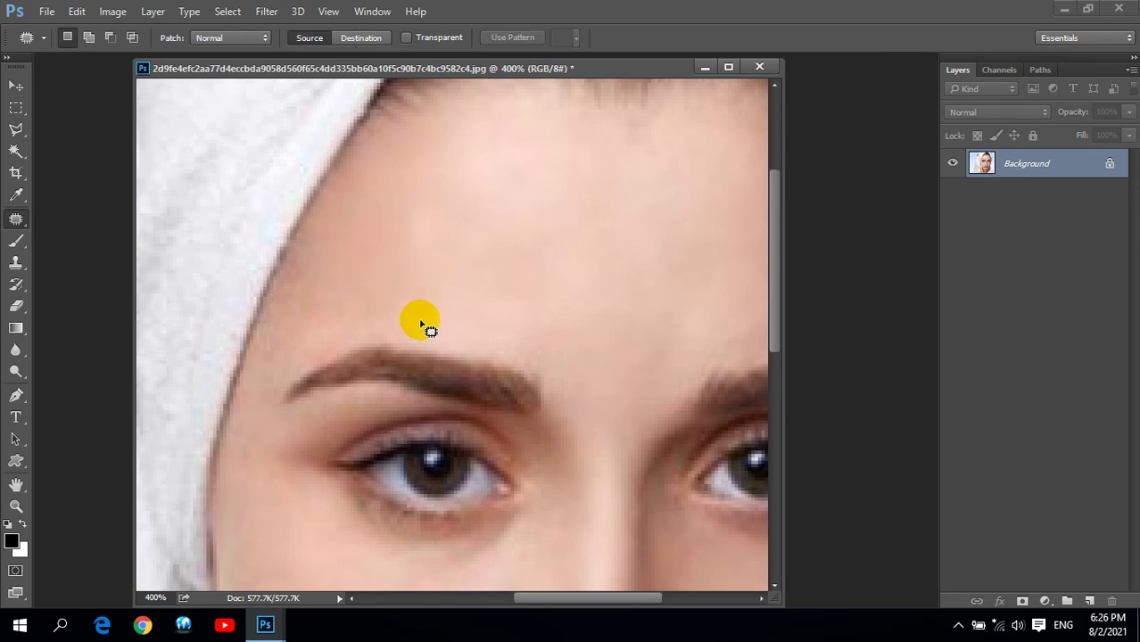
pyautogui.click(14, 509)
pyautogui.click(482, 40)
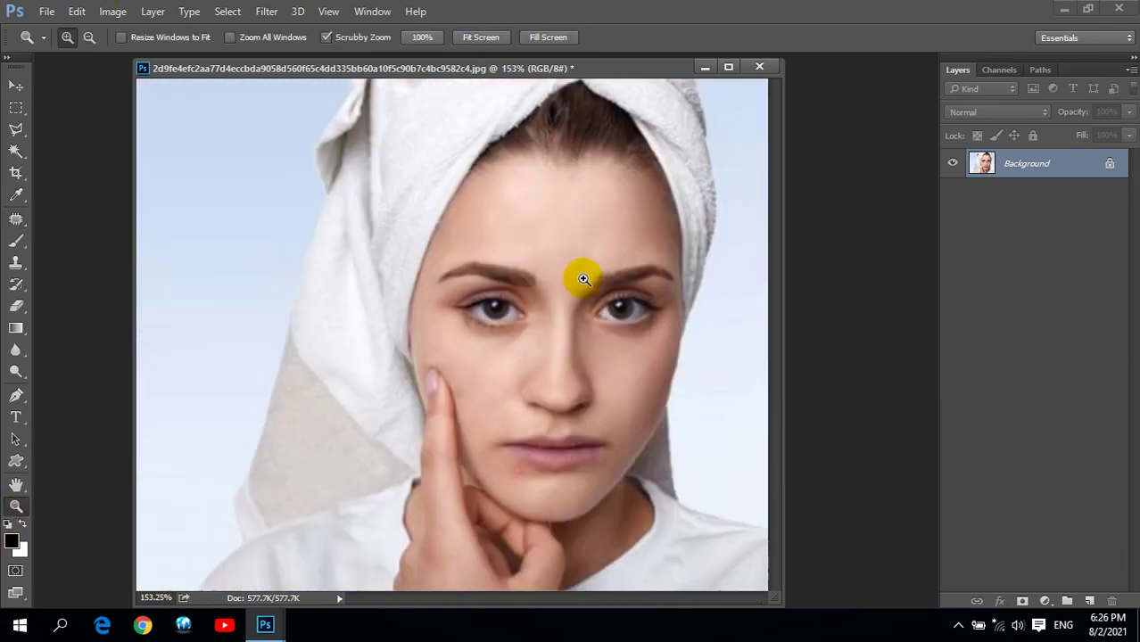
# Step: Choose the Sharpen tool and magnify the eye area to 400%
pyautogui.click(16, 381)
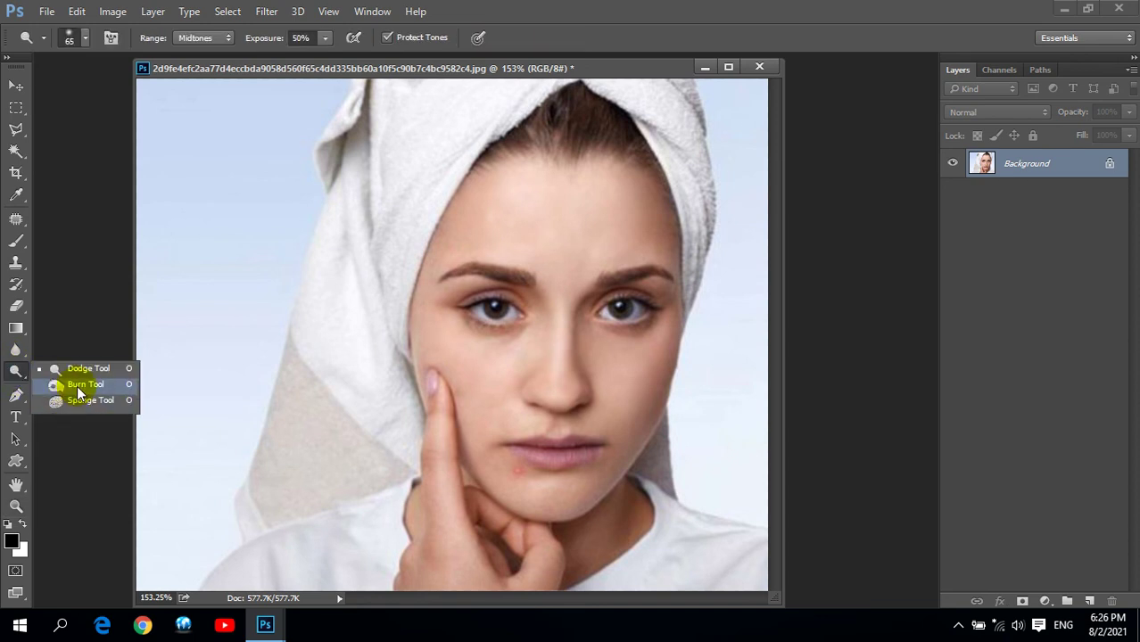
pyautogui.click(16, 350)
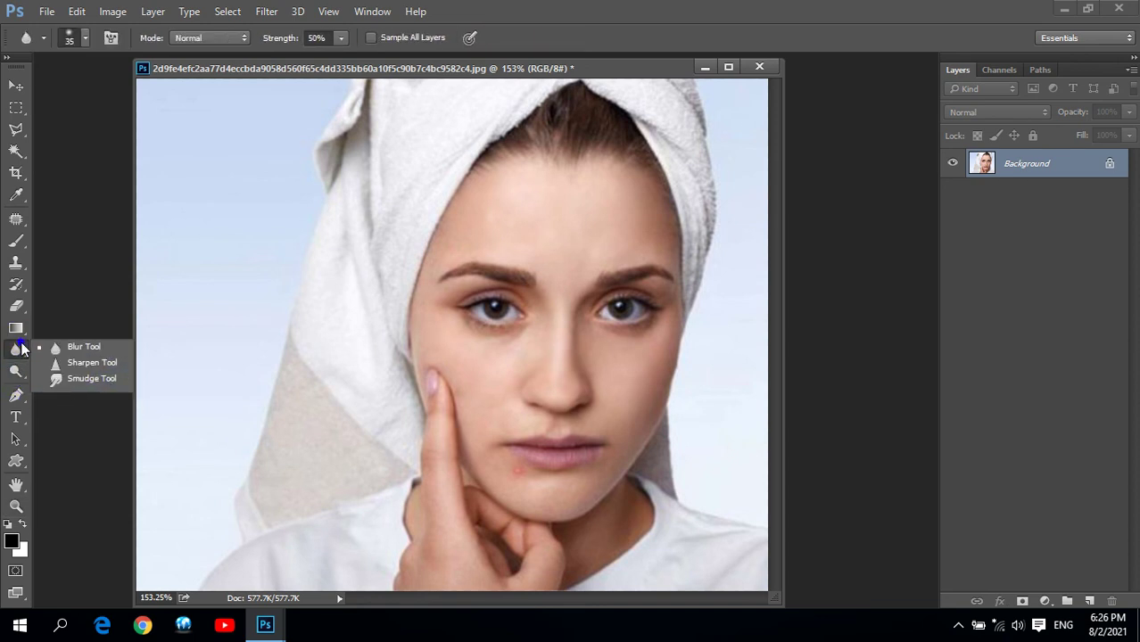
pyautogui.click(86, 363)
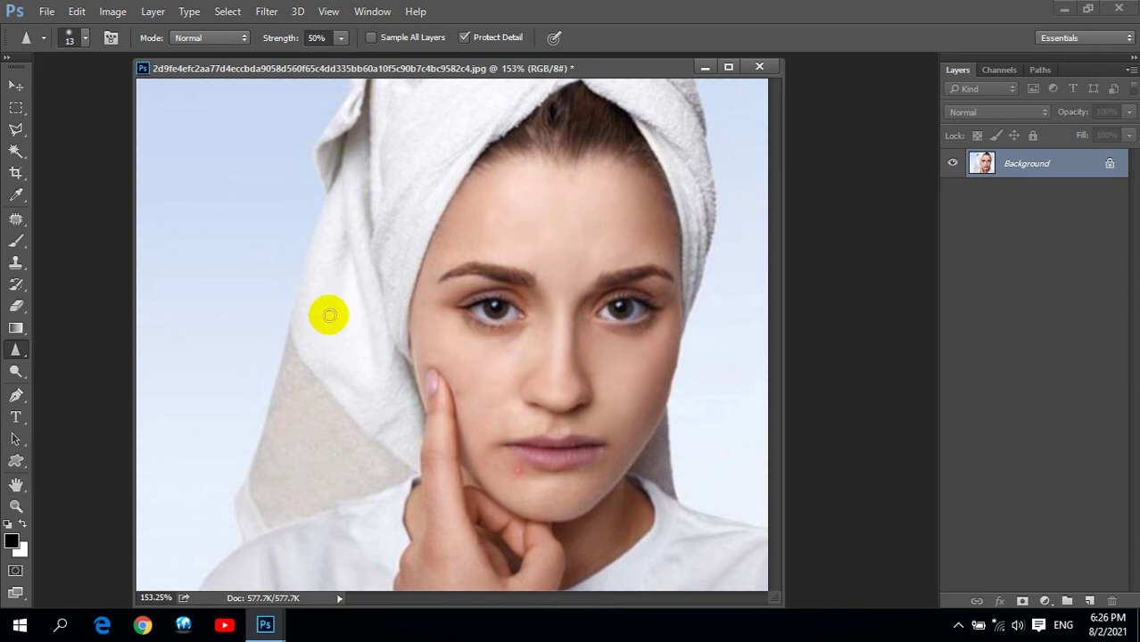
pyautogui.click(16, 505)
pyautogui.click(597, 288)
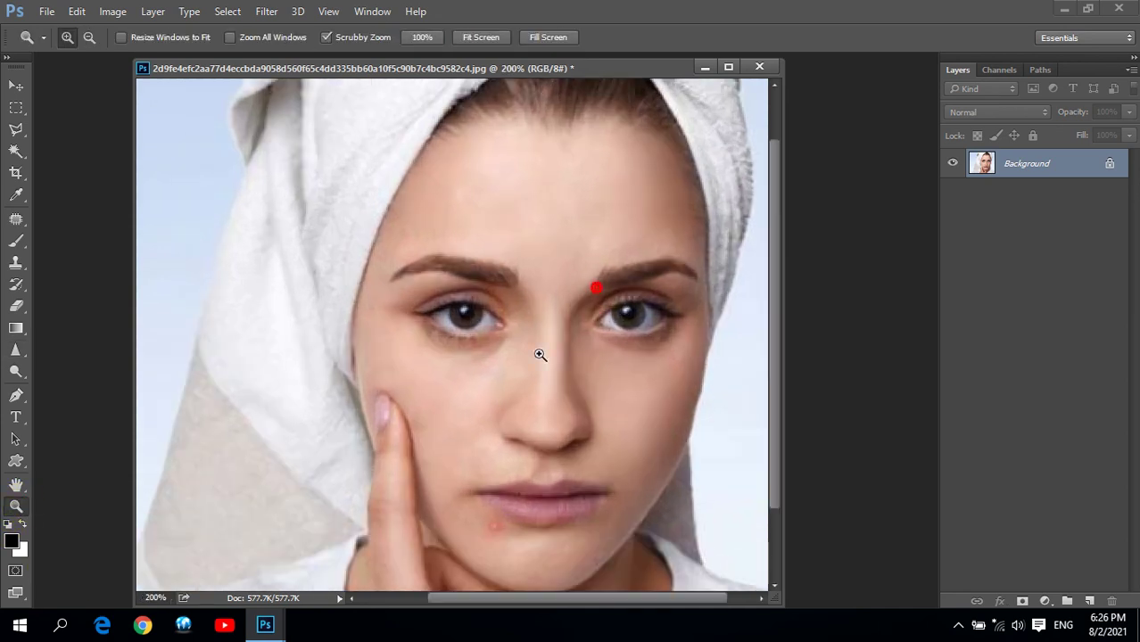
pyautogui.click(522, 295)
pyautogui.click(548, 282)
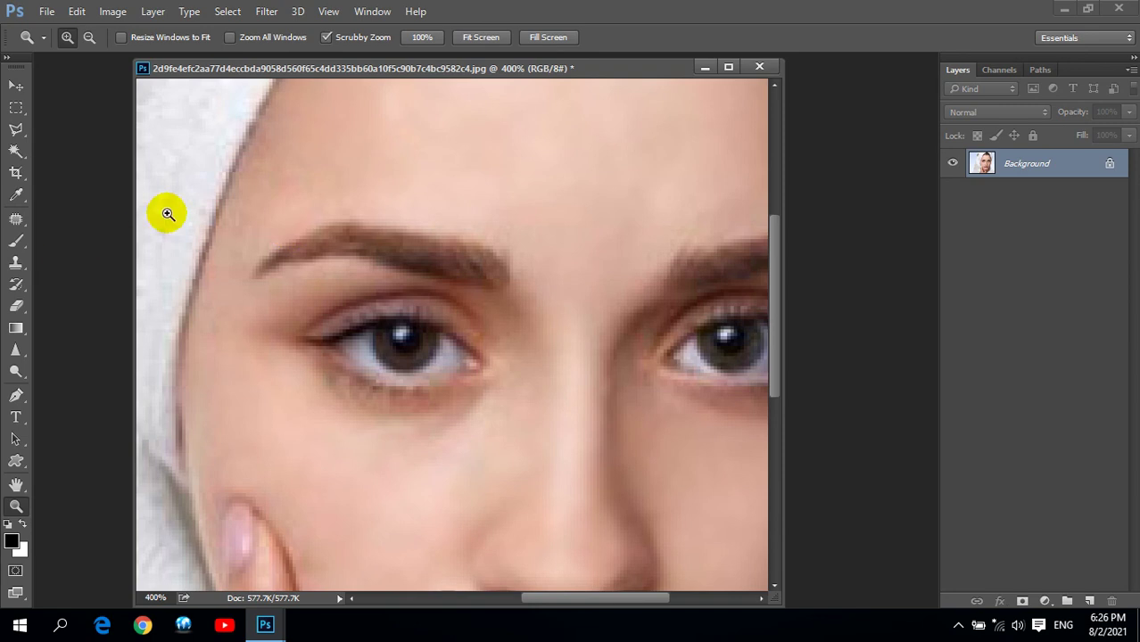
# Step: Sharpen along the left eyebrow
pyautogui.click(16, 352)
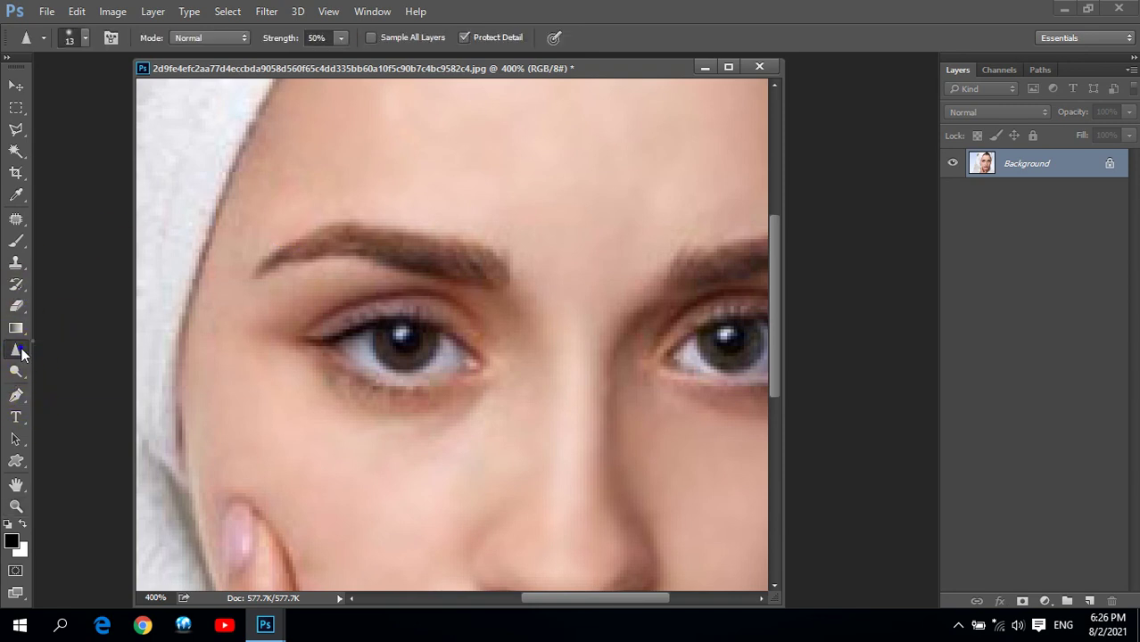
pyautogui.click(61, 366)
pyautogui.moveTo(485, 267); pyautogui.dragTo(464, 264)
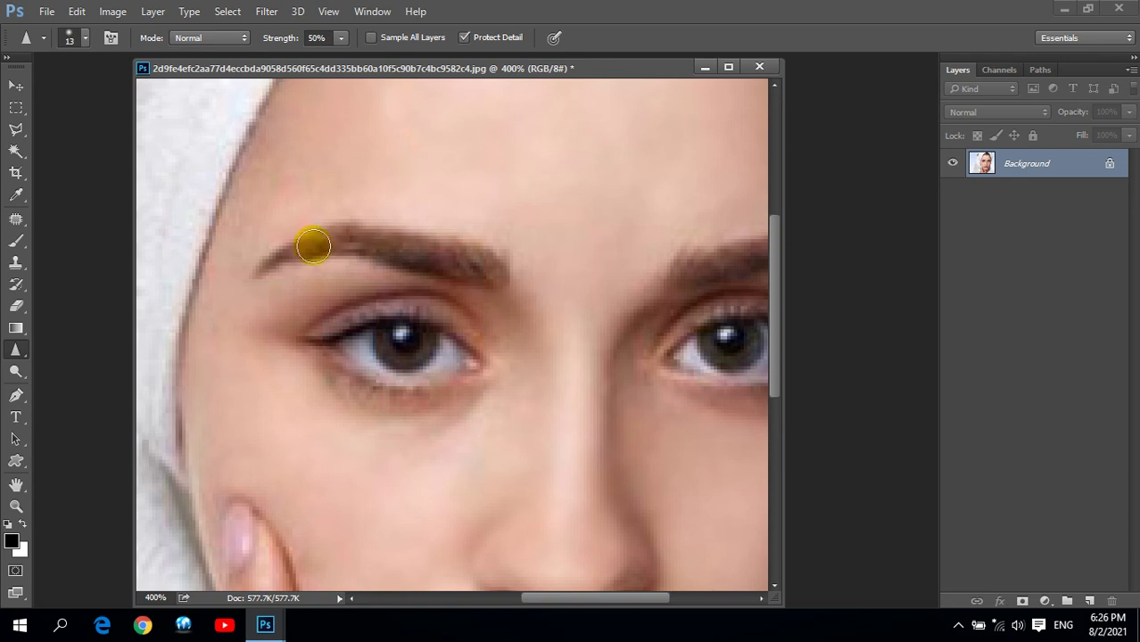
pyautogui.moveTo(522, 261)
pyautogui.mouseDown()
pyautogui.moveTo(466, 306)
pyautogui.moveTo(489, 306)
pyautogui.mouseUp()
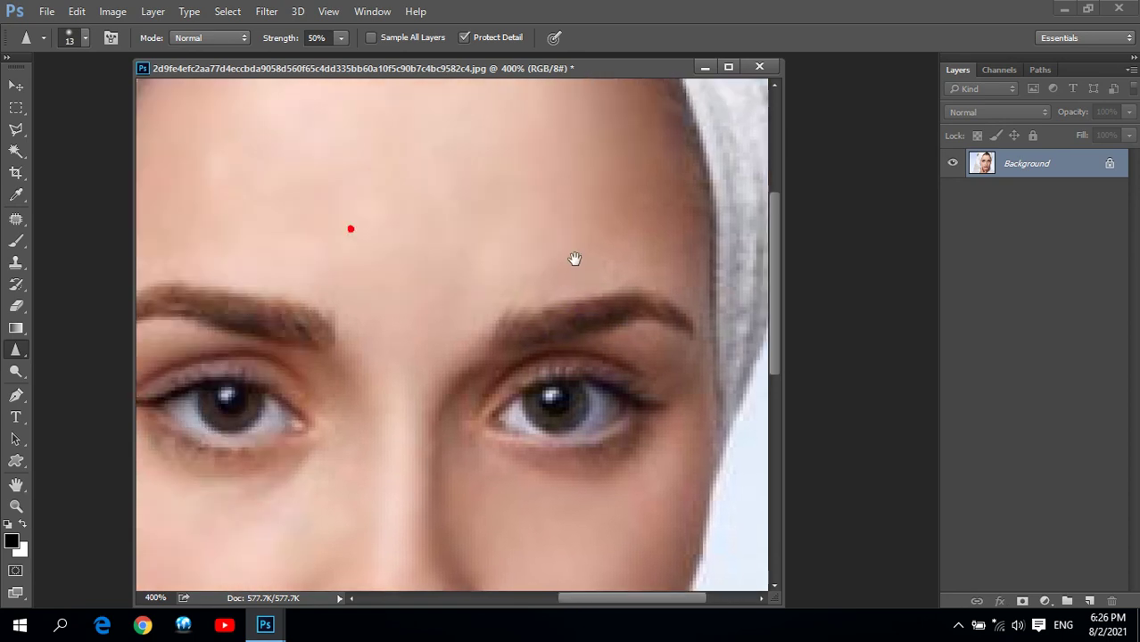
pyautogui.moveTo(393, 296); pyautogui.dragTo(583, 247)
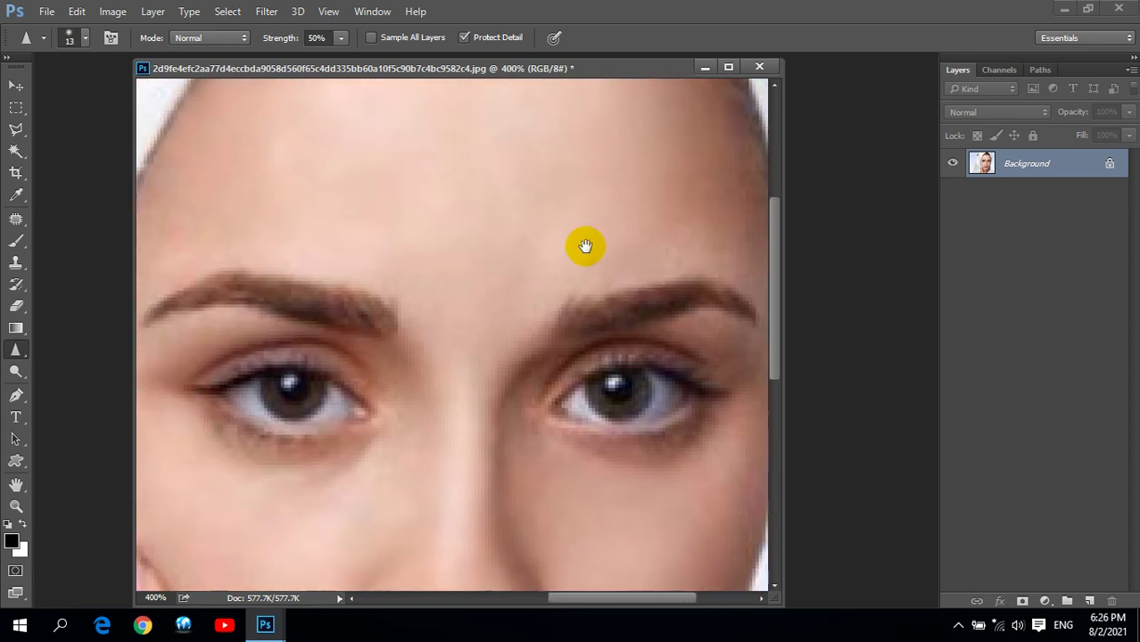
pyautogui.click(465, 262)
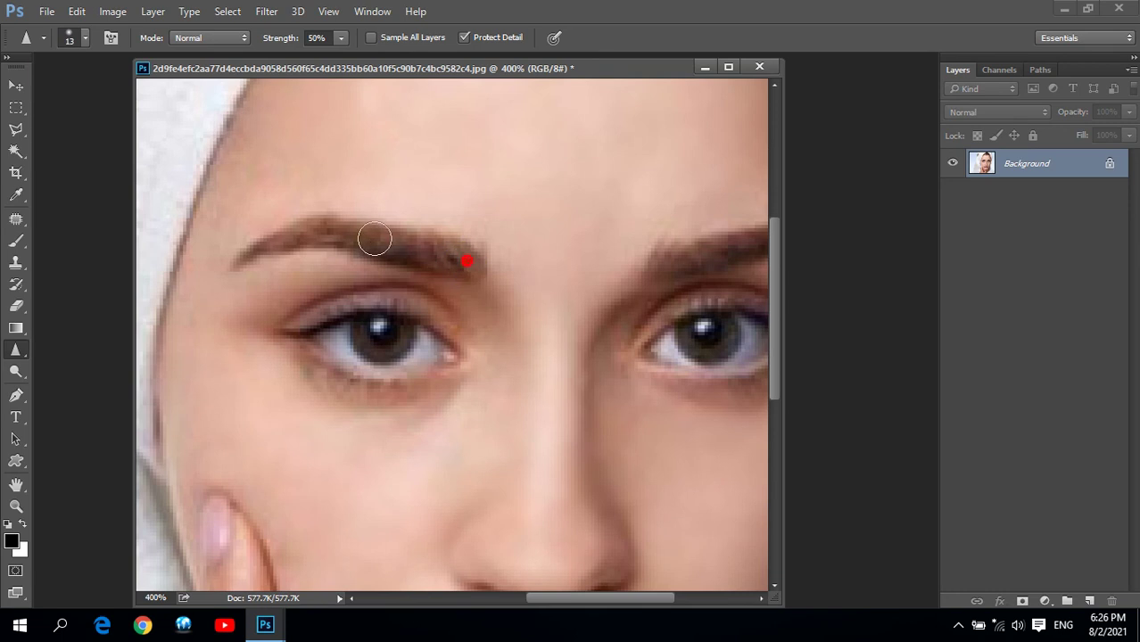
pyautogui.click(388, 240)
pyautogui.moveTo(455, 251); pyautogui.dragTo(334, 240)
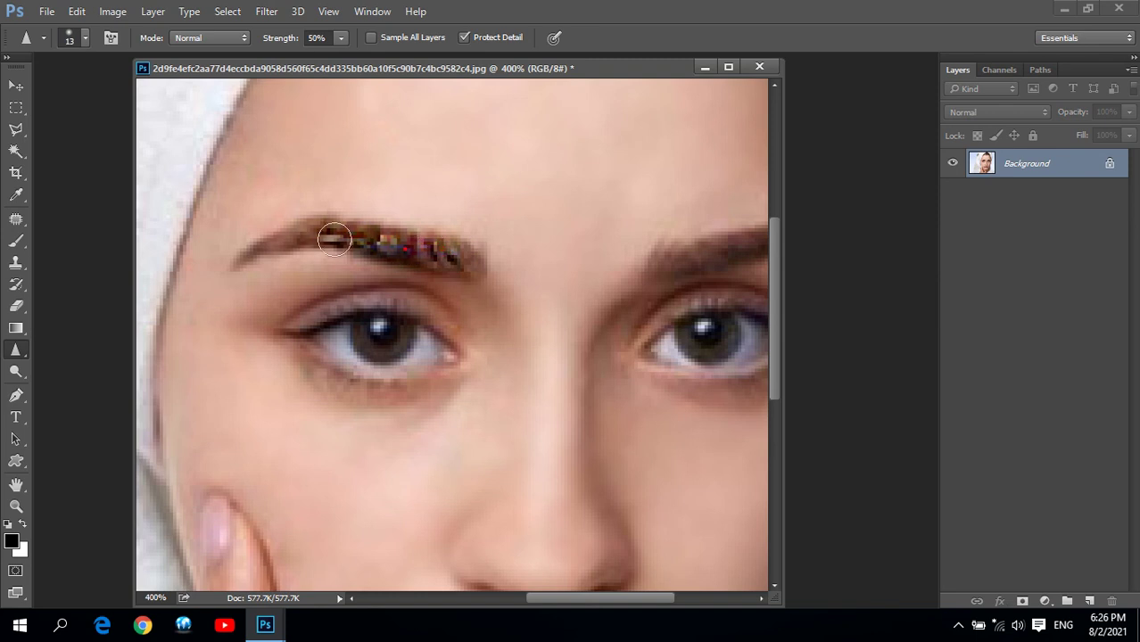
# Step: Undo the grainy eyebrow sharpening and switch to the Smudge tool
pyautogui.moveTo(571, 514)
pyautogui.mouseDown()
pyautogui.moveTo(522, 505)
pyautogui.moveTo(502, 471)
pyautogui.moveTo(564, 440)
pyautogui.mouseUp()
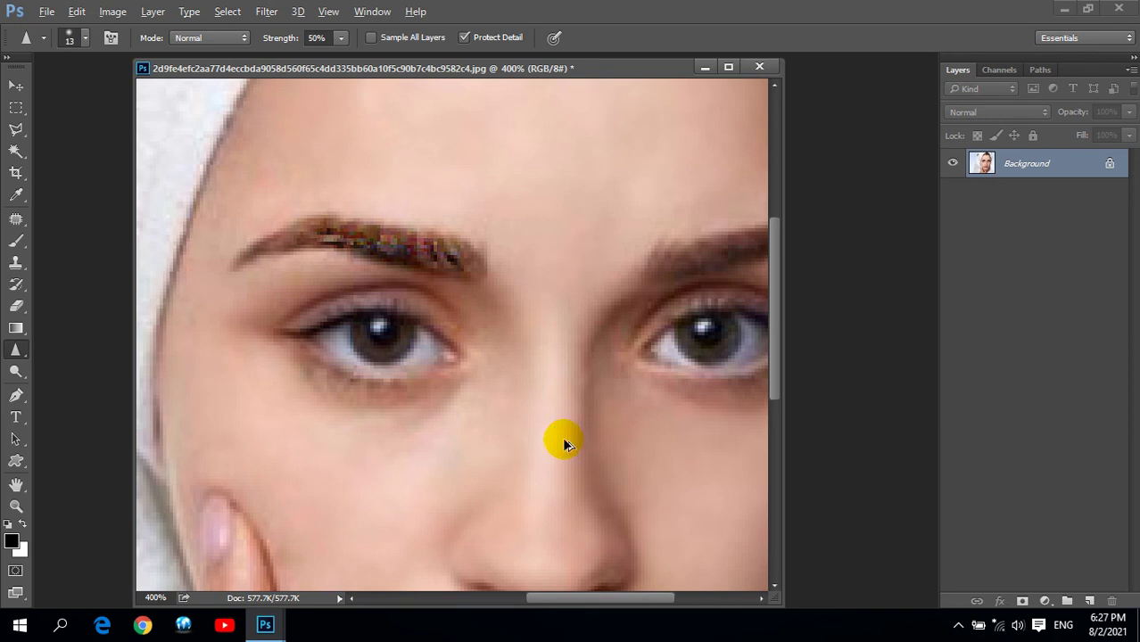
pyautogui.hotkey('ctrl', 'z')
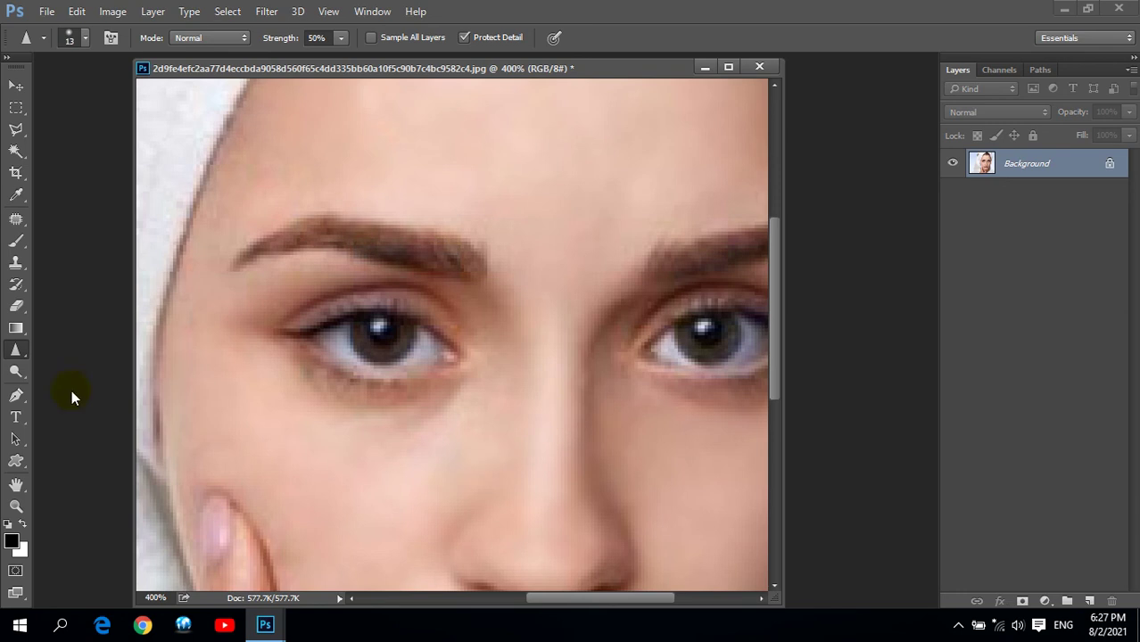
pyautogui.moveTo(4, 370); pyautogui.dragTo(75, 381)
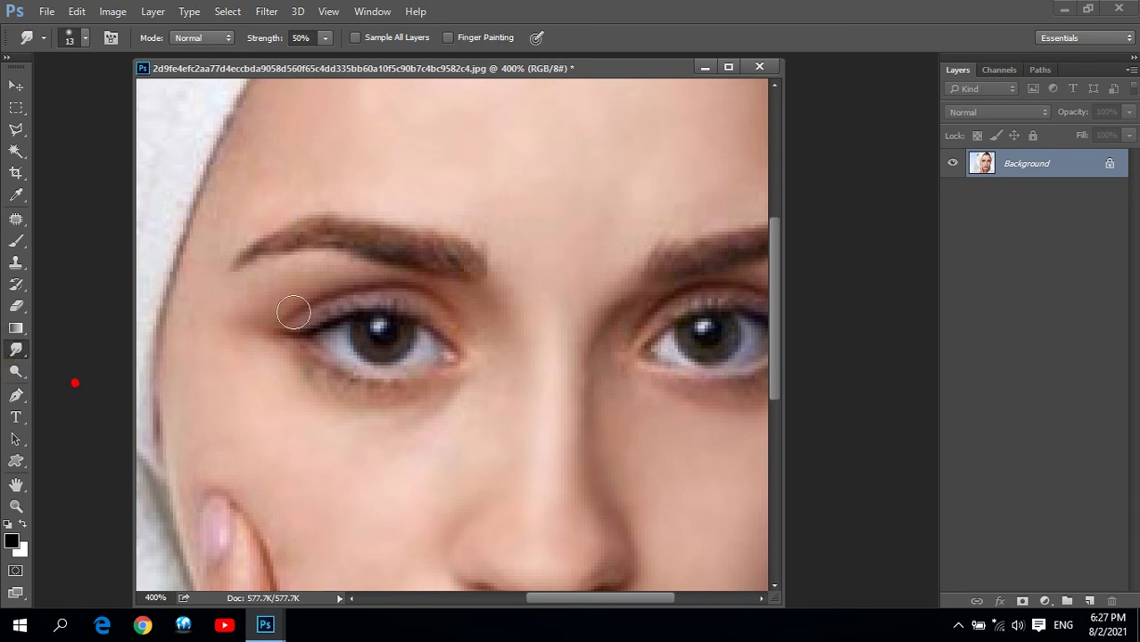
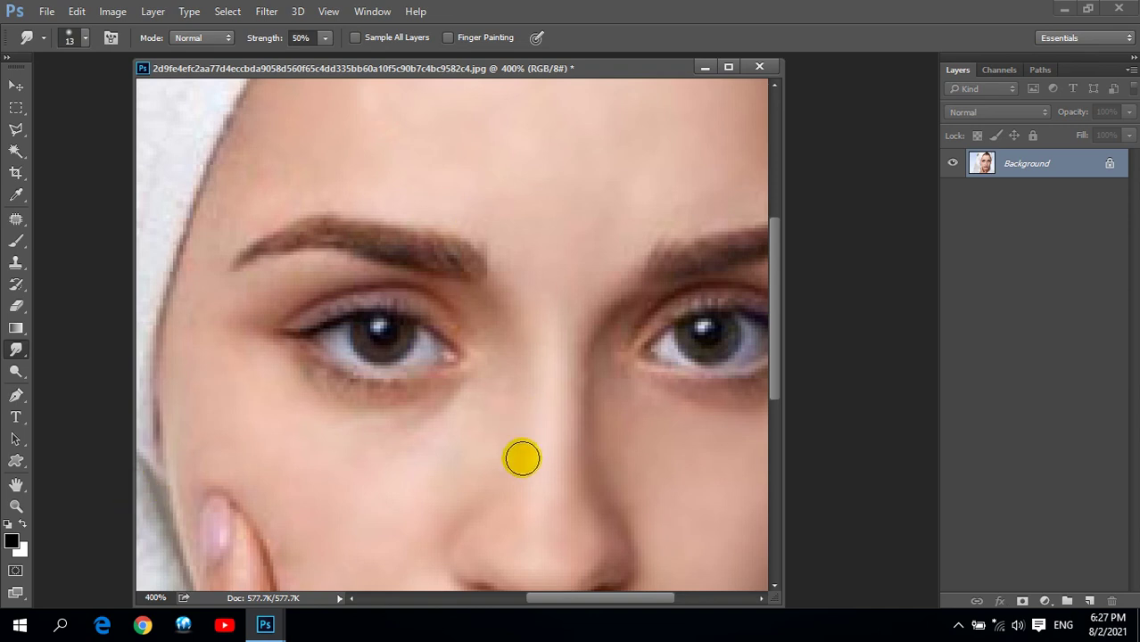
# Step: Shift the portrait view and switch to the Smudge Tool
pyautogui.scroll(-1, 549, 356)
pyautogui.scroll(-3, 560, 428)
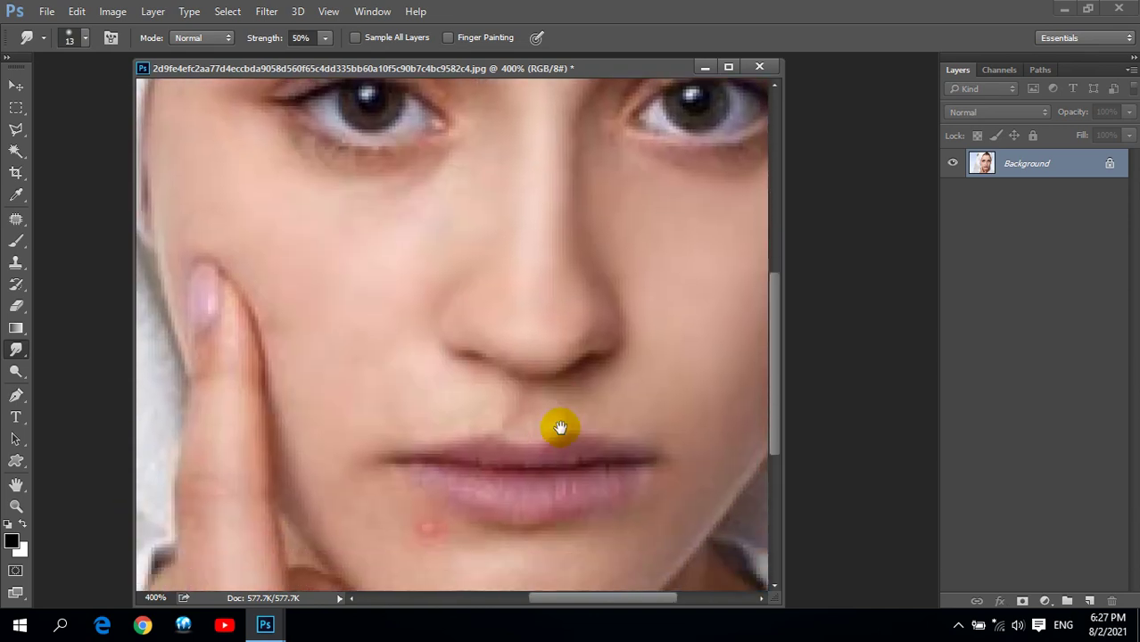
pyautogui.moveTo(536, 387); pyautogui.dragTo(554, 437)
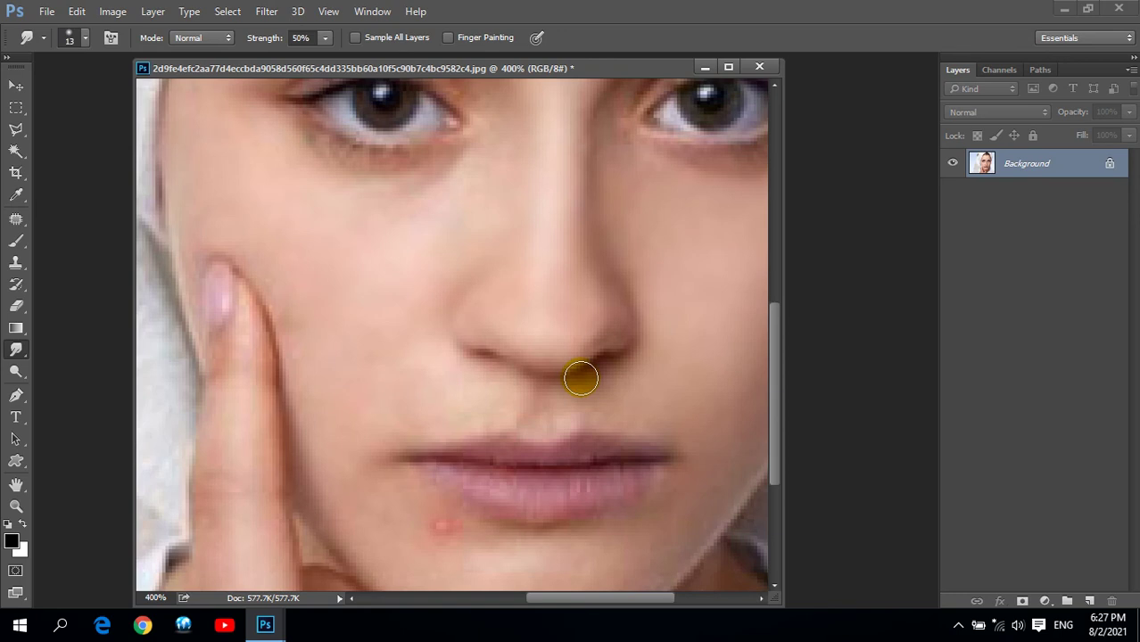
pyautogui.rightClick(14, 357)
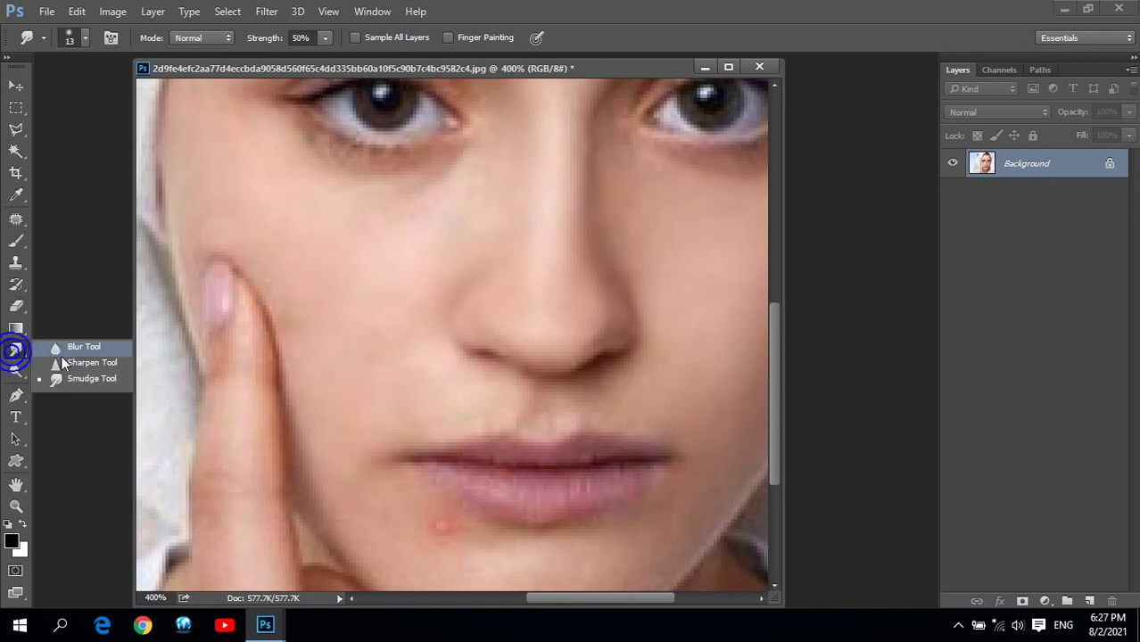
pyautogui.click(92, 381)
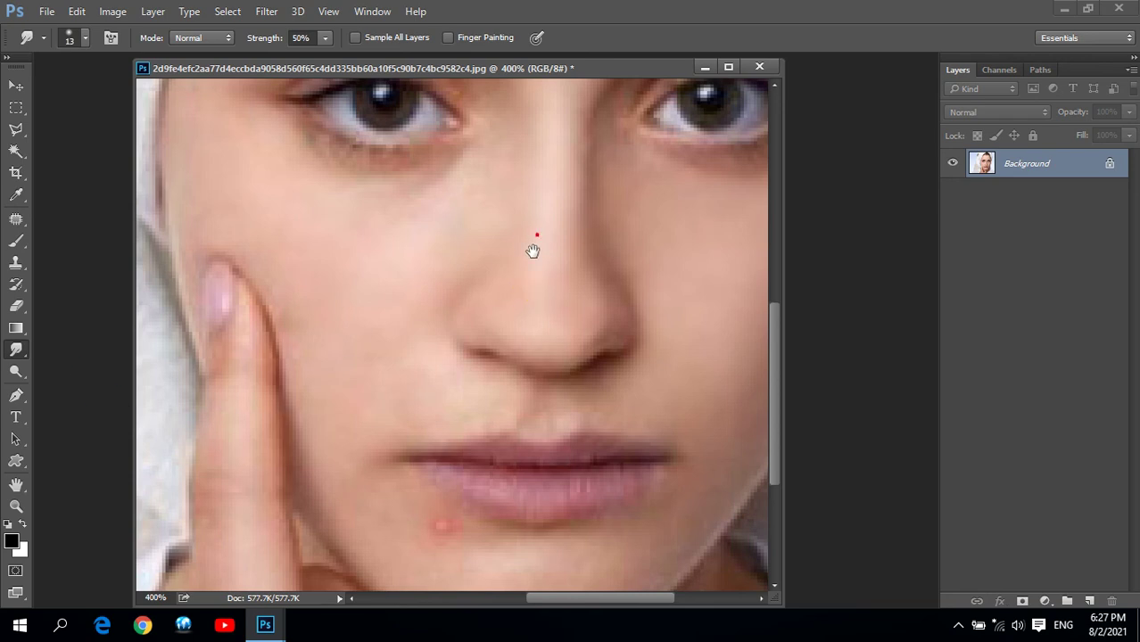
# Step: Smudge the start of the left eyebrow, the skin beneath it, and a spot below the left eye
pyautogui.scroll(2, 536, 259)
pyautogui.scroll(2, 565, 280)
pyautogui.scroll(3, 499, 294)
pyautogui.moveTo(473, 292); pyautogui.dragTo(487, 210)
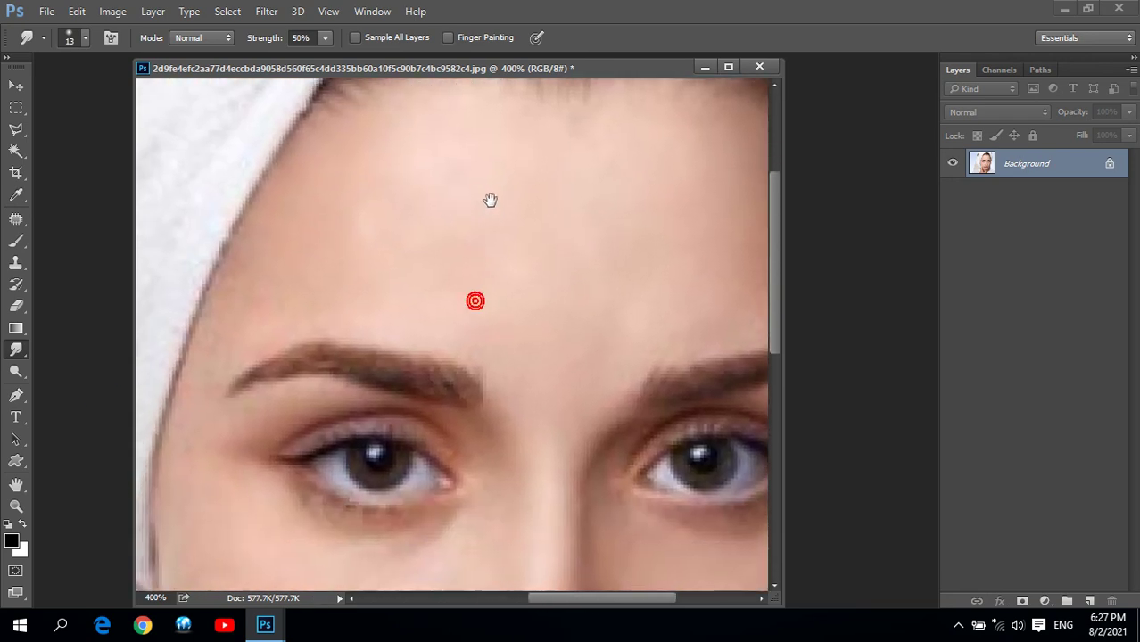
pyautogui.moveTo(286, 377)
pyautogui.mouseDown()
pyautogui.moveTo(242, 382)
pyautogui.moveTo(229, 369)
pyautogui.mouseUp()
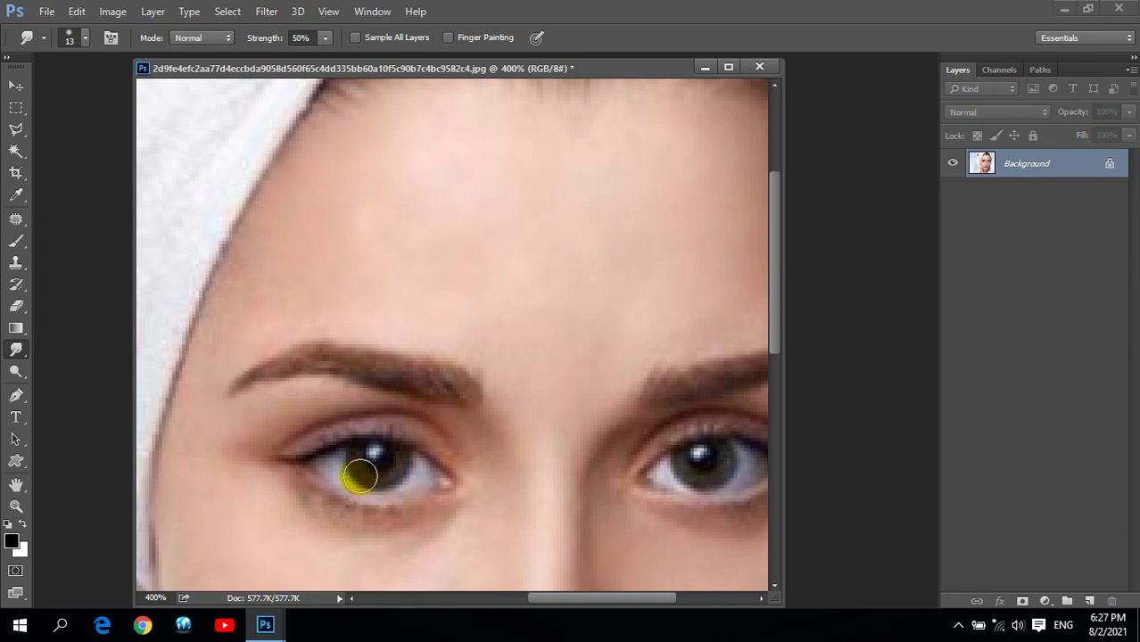
pyautogui.moveTo(310, 400)
pyautogui.mouseDown()
pyautogui.moveTo(251, 399)
pyautogui.moveTo(238, 382)
pyautogui.mouseUp()
pyautogui.click(303, 505)
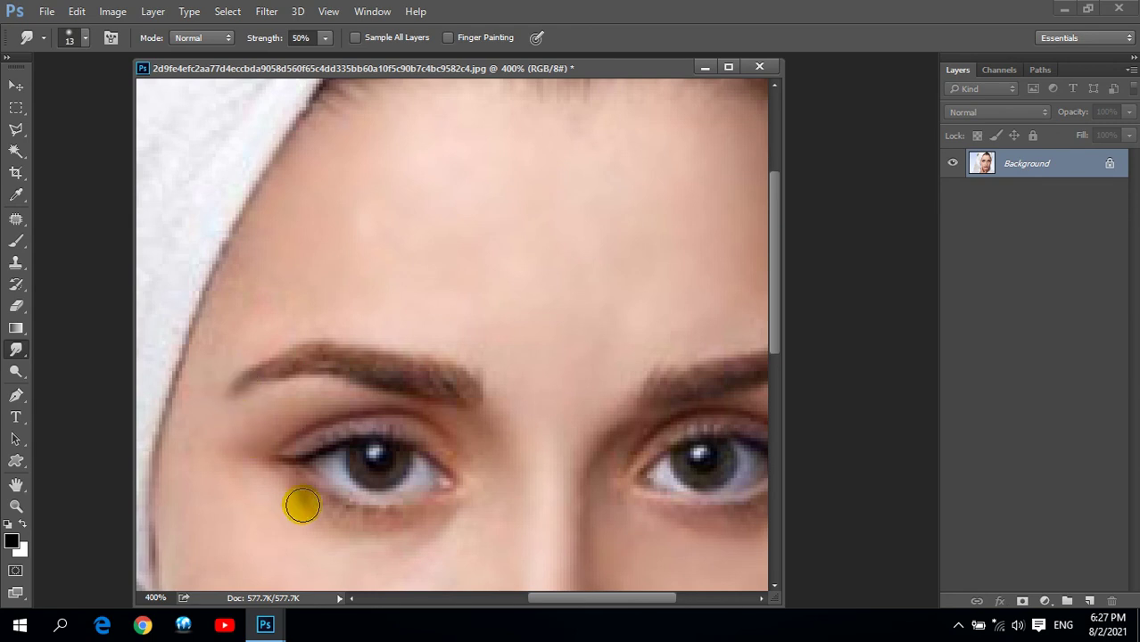
# Step: Revert the towel portrait to its original state, select the Dodge Tool, and close the document
pyautogui.press('F12')
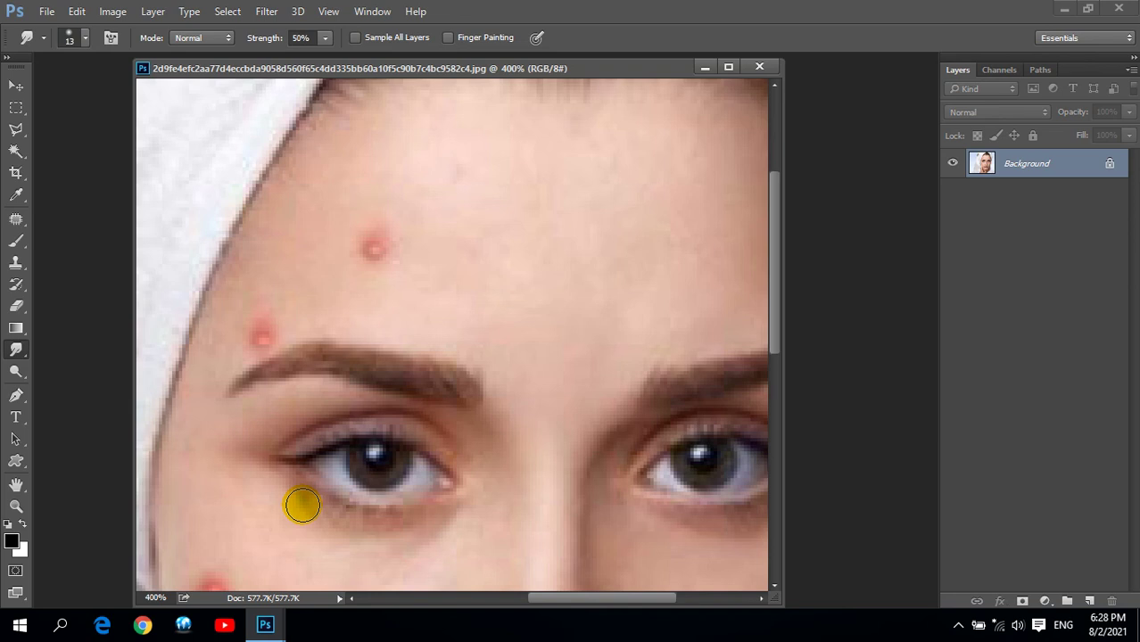
pyautogui.click(14, 380)
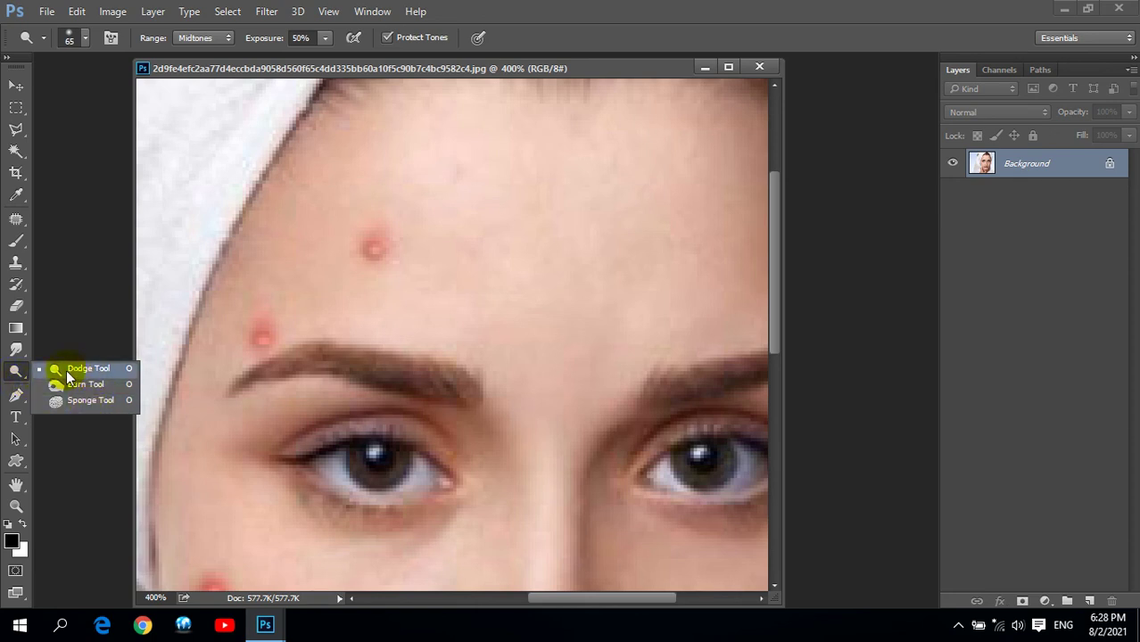
pyautogui.click(761, 67)
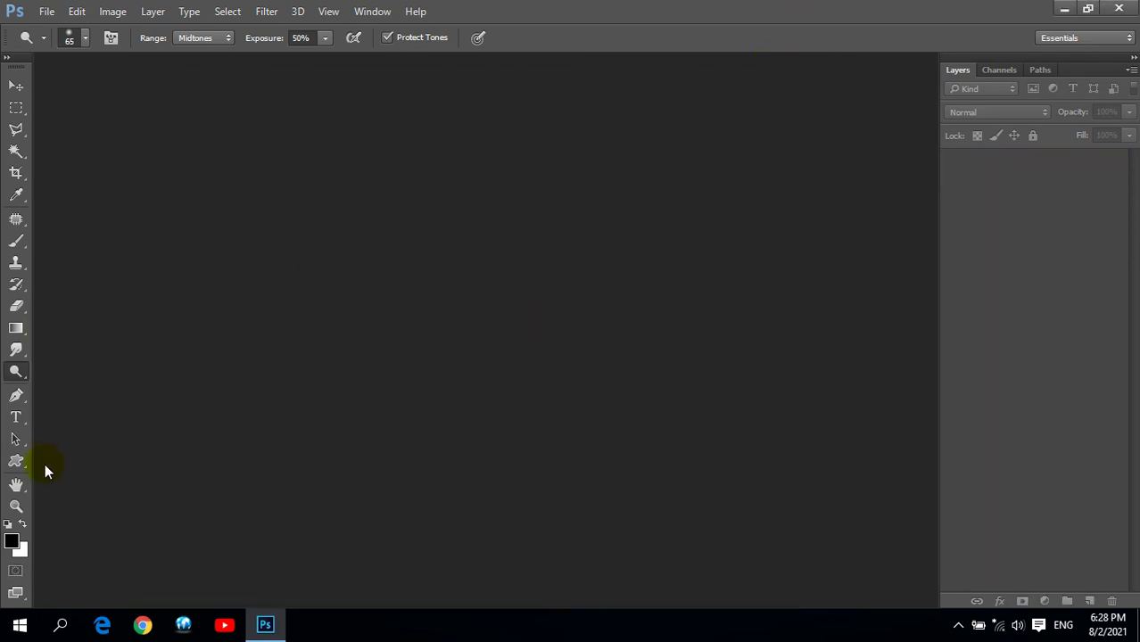
# Step: Open shruti-haasan-ringing-her-solitaires_1024-768.jpg from the Indian Wallpapers folder on drive D
pyautogui.click(16, 85)
pyautogui.doubleClick(458, 212)
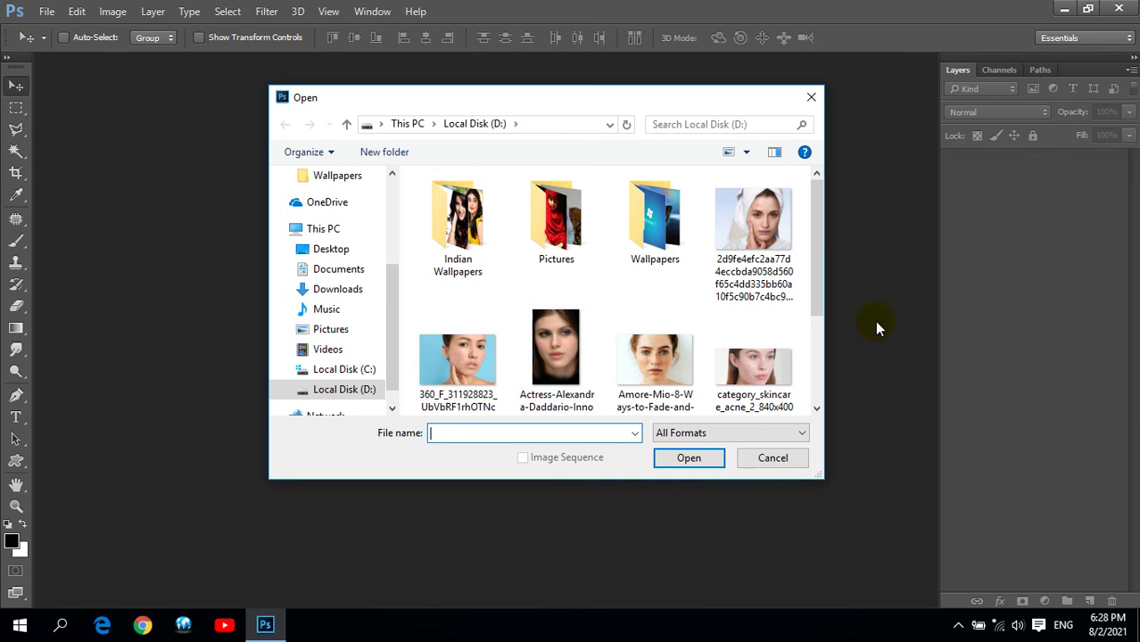
pyautogui.moveTo(814, 236); pyautogui.dragTo(810, 321)
pyautogui.scroll(5, 586, 216)
pyautogui.doubleClick(458, 216)
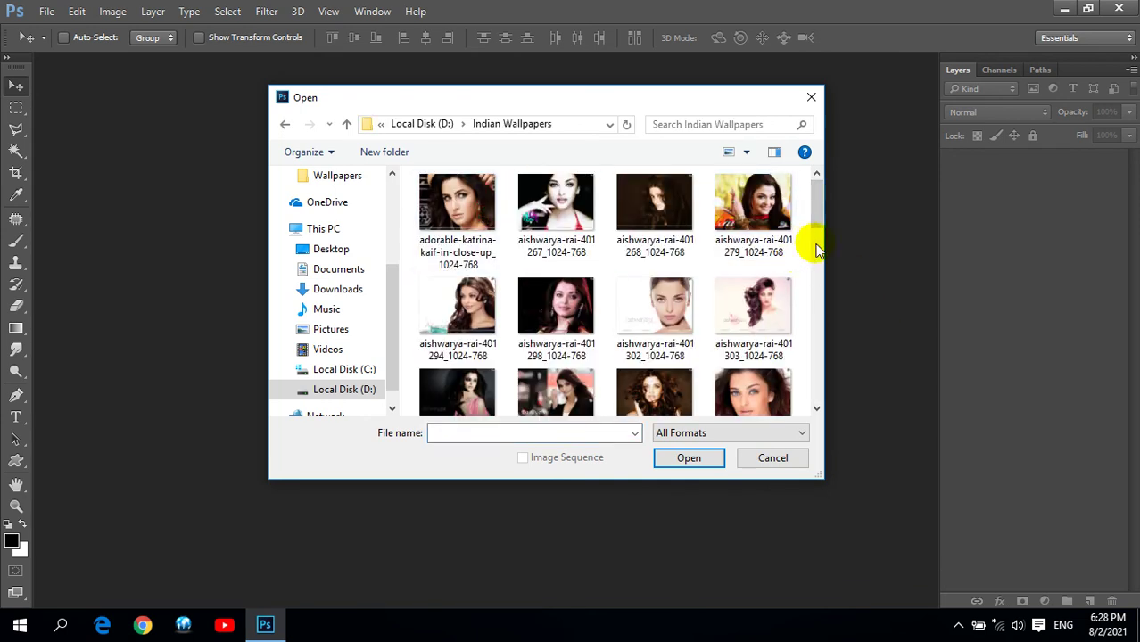
pyautogui.moveTo(823, 190); pyautogui.dragTo(819, 364)
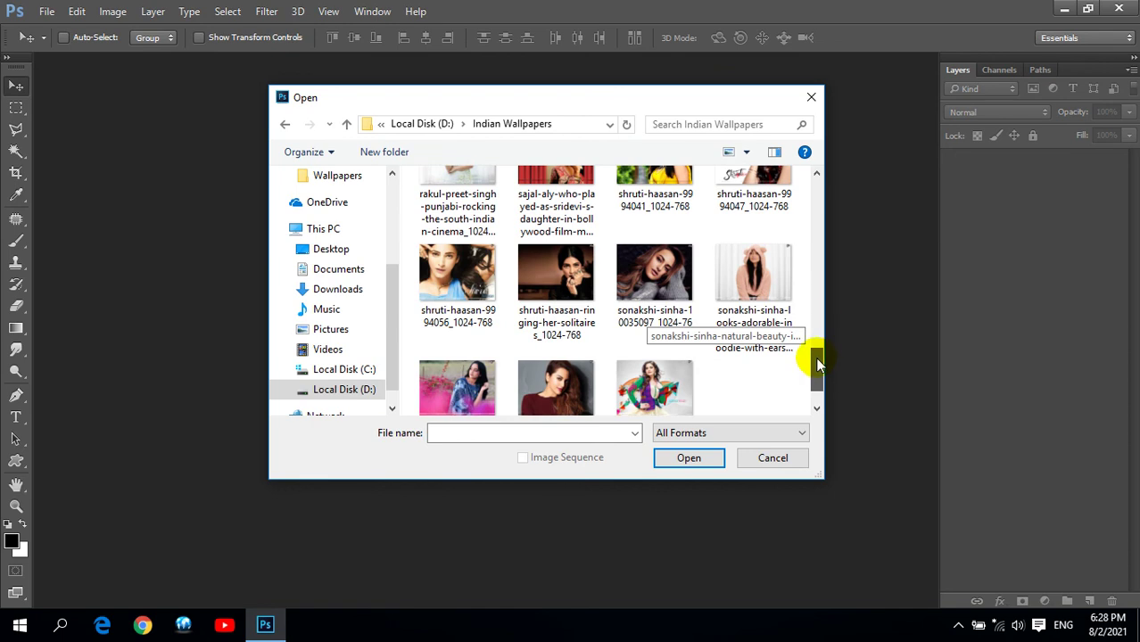
pyautogui.click(555, 277)
pyautogui.click(688, 460)
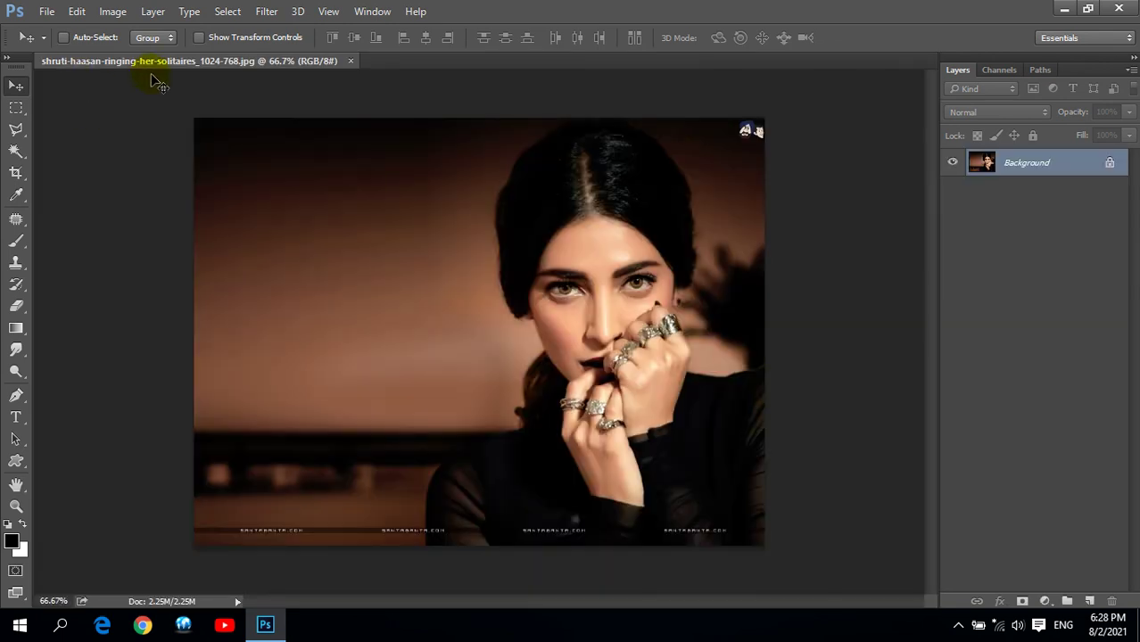
# Step: Float the ring portrait into its own window and zoom to about 162% around the eyes
pyautogui.moveTo(167, 63); pyautogui.dragTo(160, 110)
pyautogui.click(15, 507)
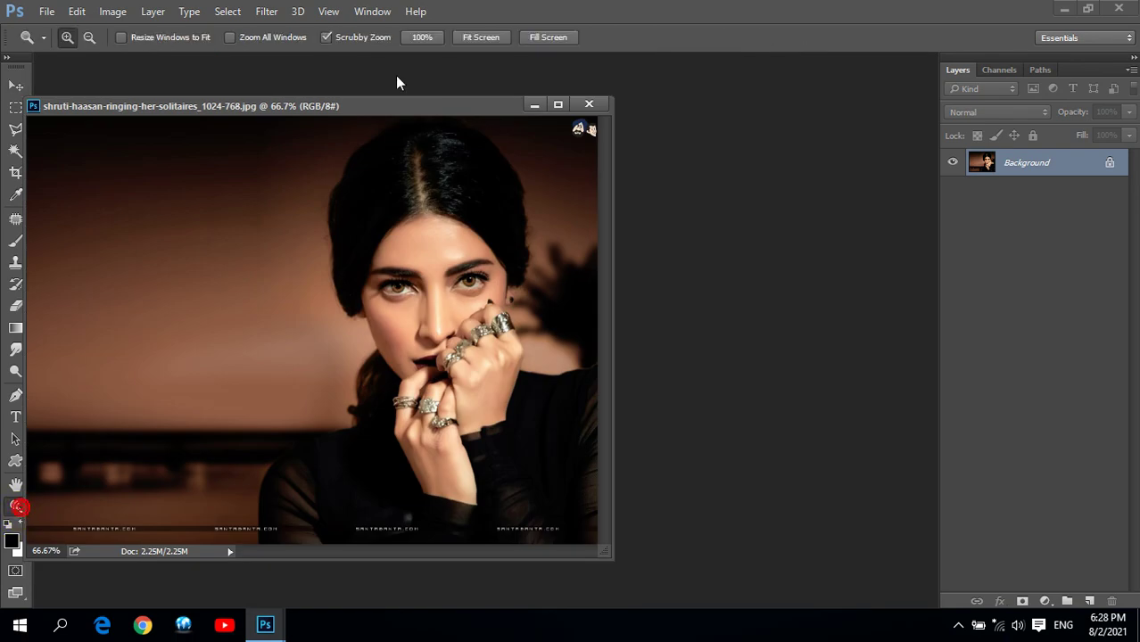
pyautogui.click(474, 38)
pyautogui.click(528, 283)
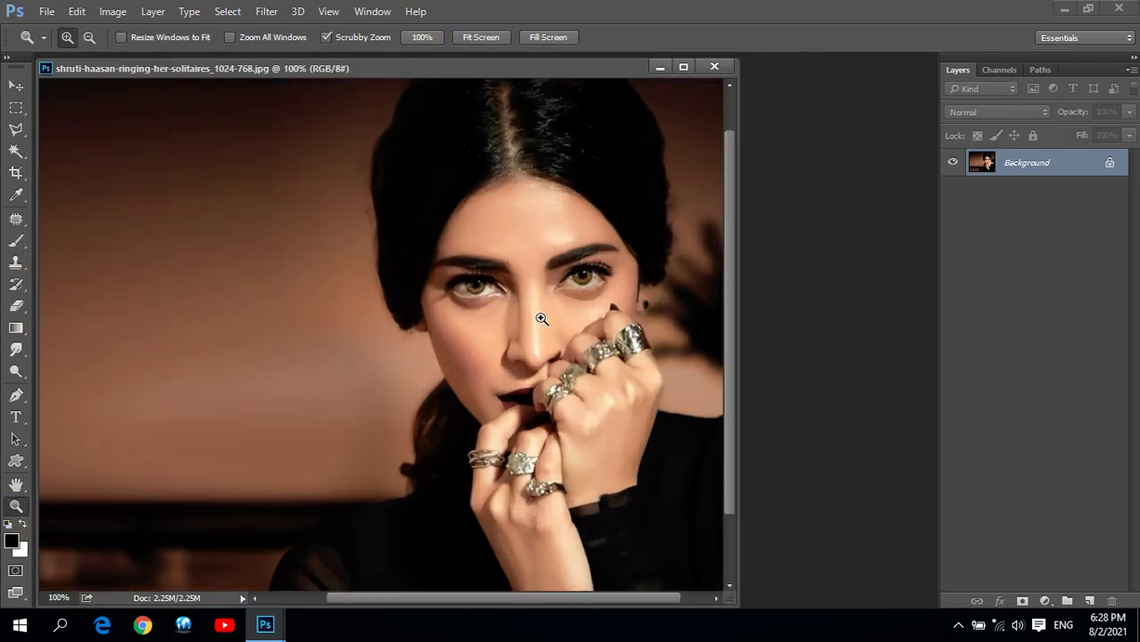
pyautogui.click(542, 316)
pyautogui.moveTo(522, 226); pyautogui.dragTo(547, 173)
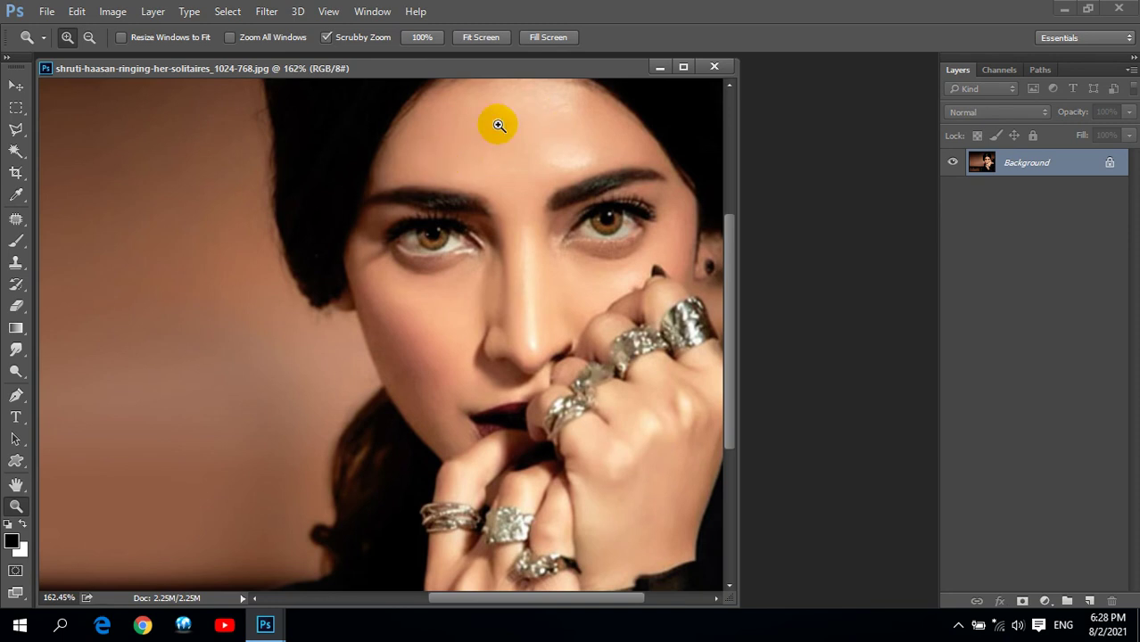
pyautogui.scroll(2, 501, 165)
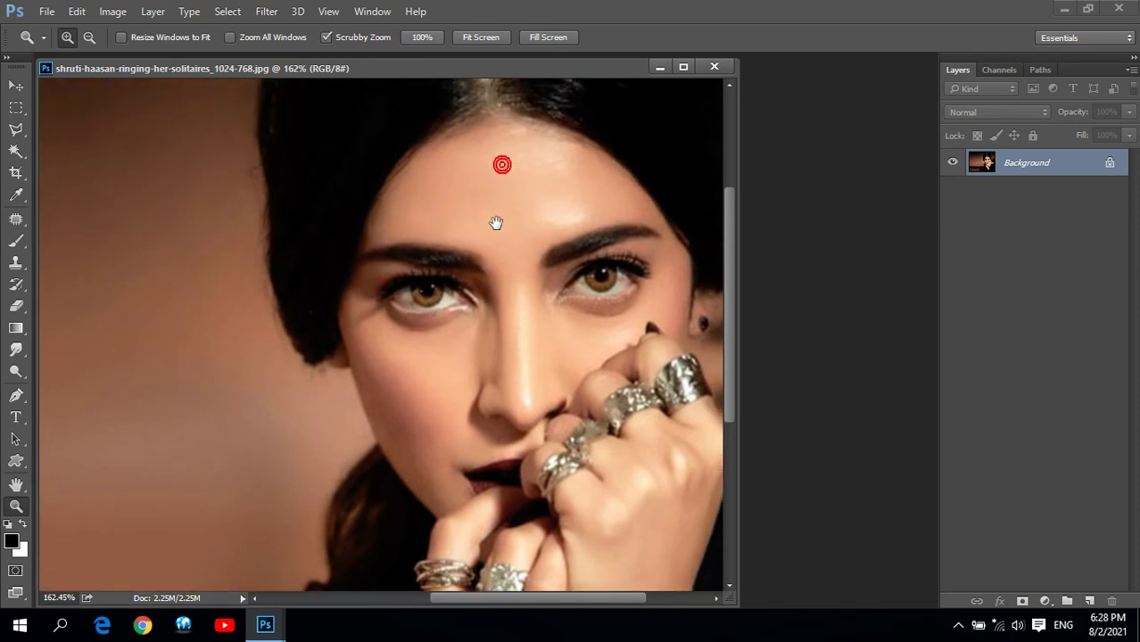
# Step: Dodge the forehead, left cheek and nose to lighten them
pyautogui.click(16, 371)
pyautogui.click(89, 369)
pyautogui.moveTo(574, 185)
pyautogui.mouseDown()
pyautogui.moveTo(537, 183)
pyautogui.moveTo(536, 225)
pyautogui.moveTo(488, 321)
pyautogui.moveTo(505, 346)
pyautogui.mouseUp()
pyautogui.moveTo(437, 357); pyautogui.dragTo(399, 374)
pyautogui.moveTo(410, 429)
pyautogui.mouseDown()
pyautogui.moveTo(423, 465)
pyautogui.moveTo(516, 304)
pyautogui.moveTo(502, 369)
pyautogui.mouseUp()
pyautogui.moveTo(550, 230)
pyautogui.mouseDown()
pyautogui.moveTo(361, 224)
pyautogui.moveTo(313, 266)
pyautogui.mouseUp()
pyautogui.click(306, 181)
pyautogui.moveTo(397, 222)
pyautogui.mouseDown()
pyautogui.moveTo(465, 350)
pyautogui.moveTo(368, 374)
pyautogui.moveTo(311, 290)
pyautogui.moveTo(318, 484)
pyautogui.moveTo(280, 421)
pyautogui.mouseUp()
# Step: Lighten the back of the hand below the rings with more dodge strokes
pyautogui.scroll(-5, 290, 418)
pyautogui.moveTo(450, 294)
pyautogui.mouseDown()
pyautogui.moveTo(543, 257)
pyautogui.moveTo(507, 229)
pyautogui.moveTo(478, 326)
pyautogui.moveTo(533, 327)
pyautogui.moveTo(466, 380)
pyautogui.moveTo(507, 395)
pyautogui.moveTo(395, 327)
pyautogui.moveTo(375, 479)
pyautogui.moveTo(387, 471)
pyautogui.moveTo(428, 543)
pyautogui.moveTo(319, 466)
pyautogui.moveTo(347, 384)
pyautogui.moveTo(337, 288)
pyautogui.moveTo(250, 173)
pyautogui.moveTo(504, 337)
pyautogui.mouseUp()
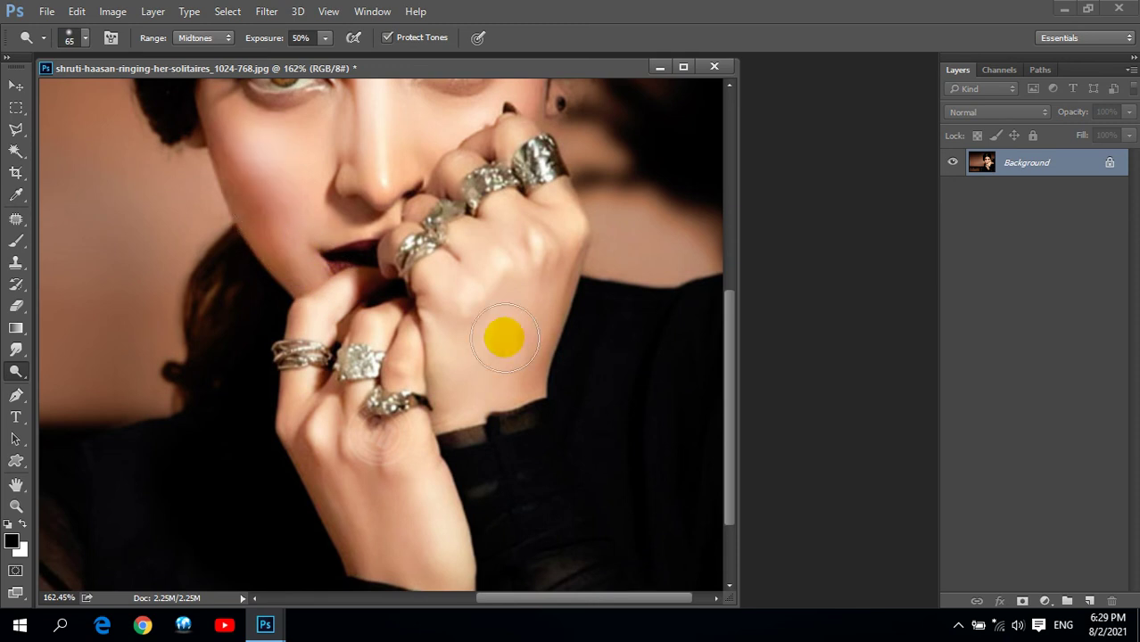
pyautogui.scroll(5, 513, 174)
pyautogui.moveTo(332, 211)
pyautogui.mouseDown()
pyautogui.moveTo(294, 162)
pyautogui.moveTo(272, 173)
pyautogui.moveTo(456, 310)
pyautogui.moveTo(483, 311)
pyautogui.mouseUp()
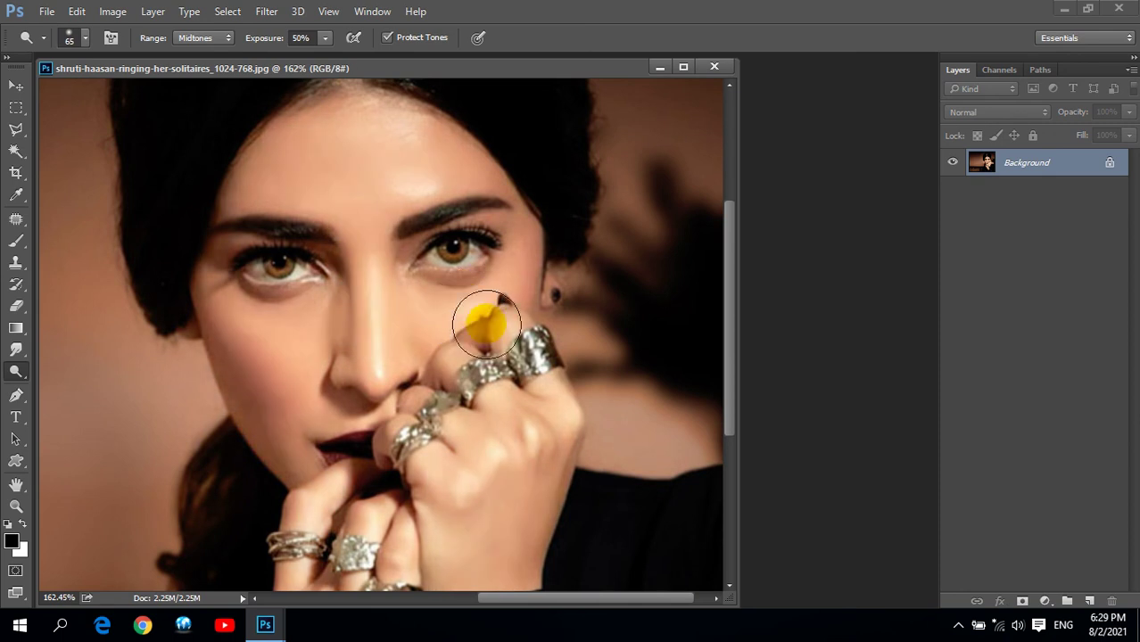
pyautogui.rightClick(15, 371)
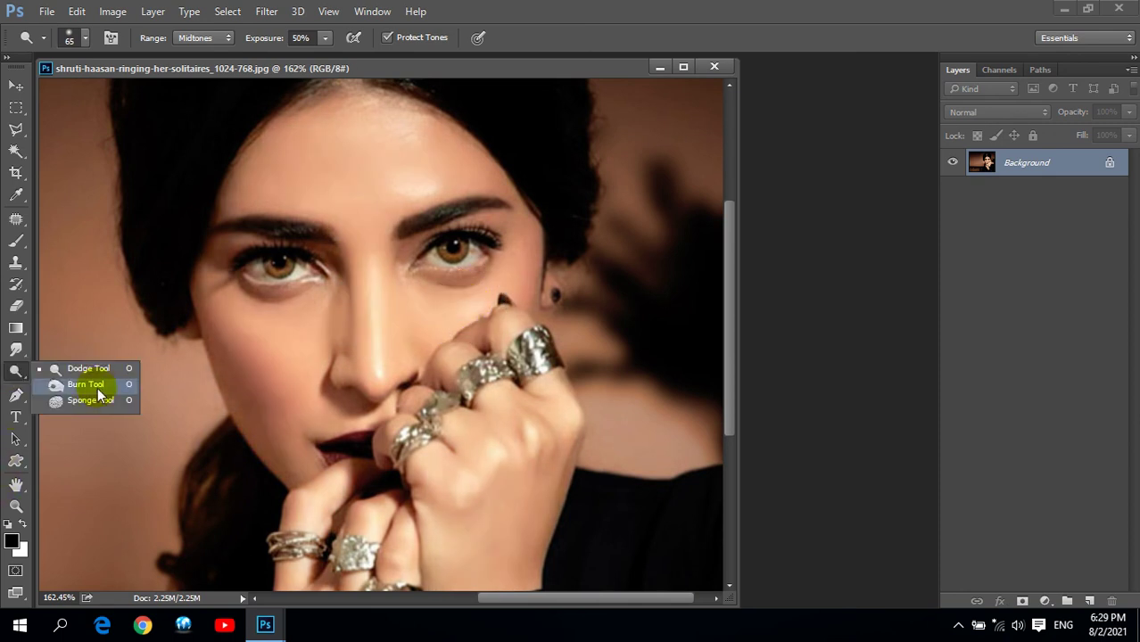
# Step: Burn the left background, the back of the hand up to the knuckles, and the forehead
pyautogui.click(54, 385)
pyautogui.moveTo(97, 383); pyautogui.dragTo(82, 396)
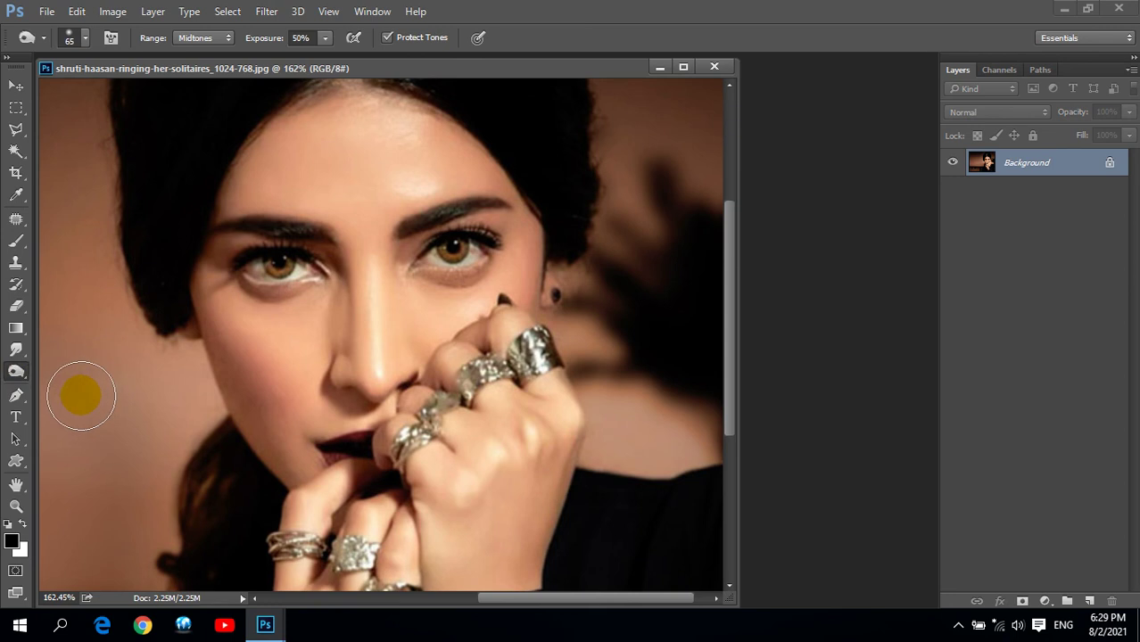
pyautogui.moveTo(82, 397); pyautogui.dragTo(90, 394)
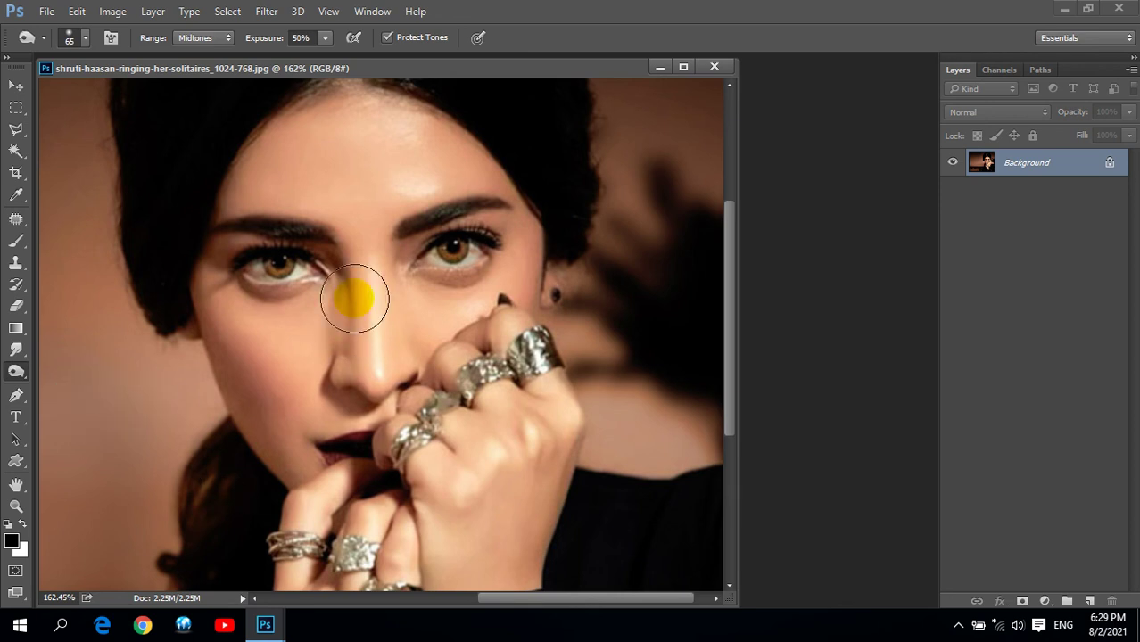
pyautogui.moveTo(507, 470)
pyautogui.mouseDown()
pyautogui.moveTo(492, 331)
pyautogui.moveTo(441, 326)
pyautogui.moveTo(466, 457)
pyautogui.moveTo(534, 323)
pyautogui.moveTo(475, 323)
pyautogui.moveTo(438, 268)
pyautogui.mouseUp()
pyautogui.moveTo(471, 360); pyautogui.dragTo(516, 497)
pyautogui.moveTo(407, 165)
pyautogui.mouseDown()
pyautogui.moveTo(433, 173)
pyautogui.moveTo(330, 144)
pyautogui.moveTo(468, 154)
pyautogui.moveTo(485, 247)
pyautogui.moveTo(316, 385)
pyautogui.moveTo(328, 360)
pyautogui.moveTo(296, 342)
pyautogui.mouseUp()
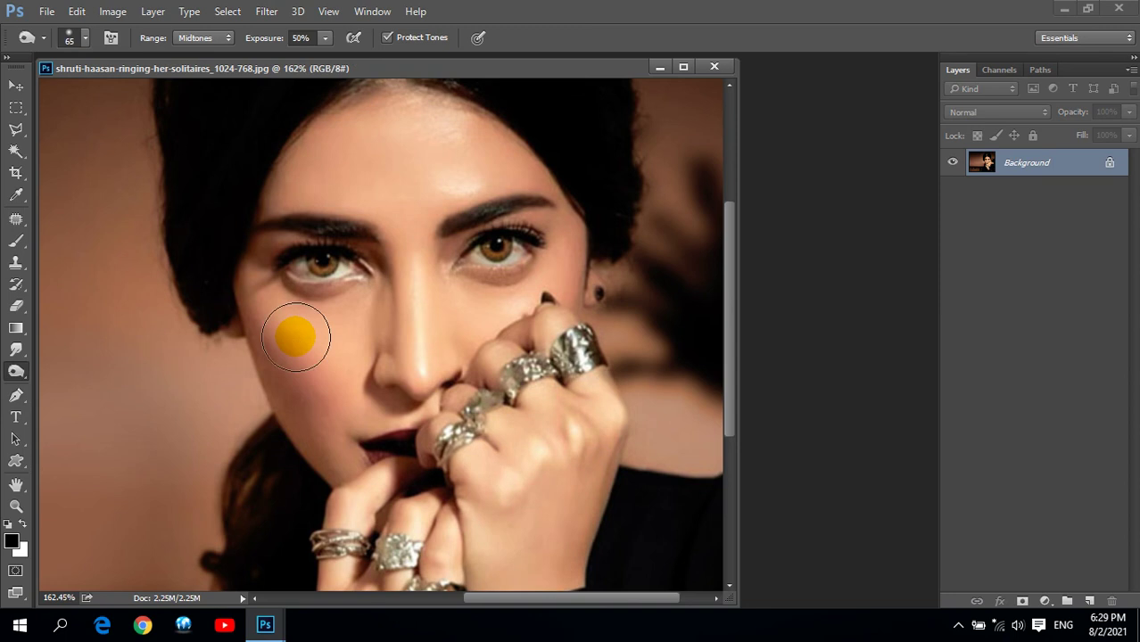
pyautogui.rightClick(19, 369)
# Step: Close the ring portrait and open the umbrella portrait from the same folder
pyautogui.click(78, 401)
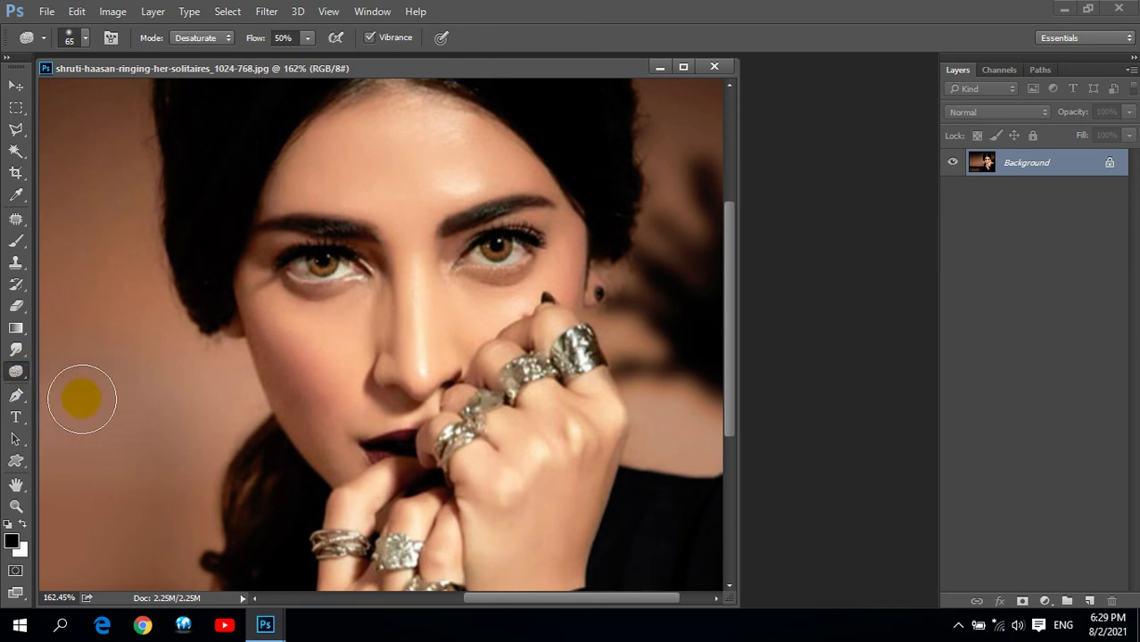
pyautogui.click(714, 68)
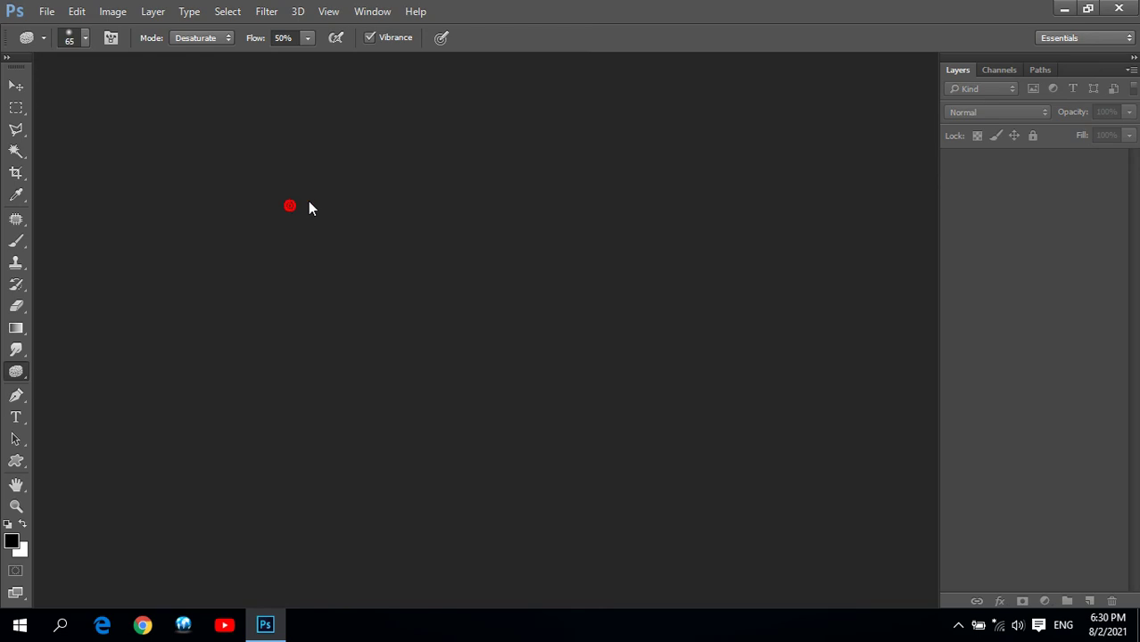
pyautogui.doubleClick(398, 196)
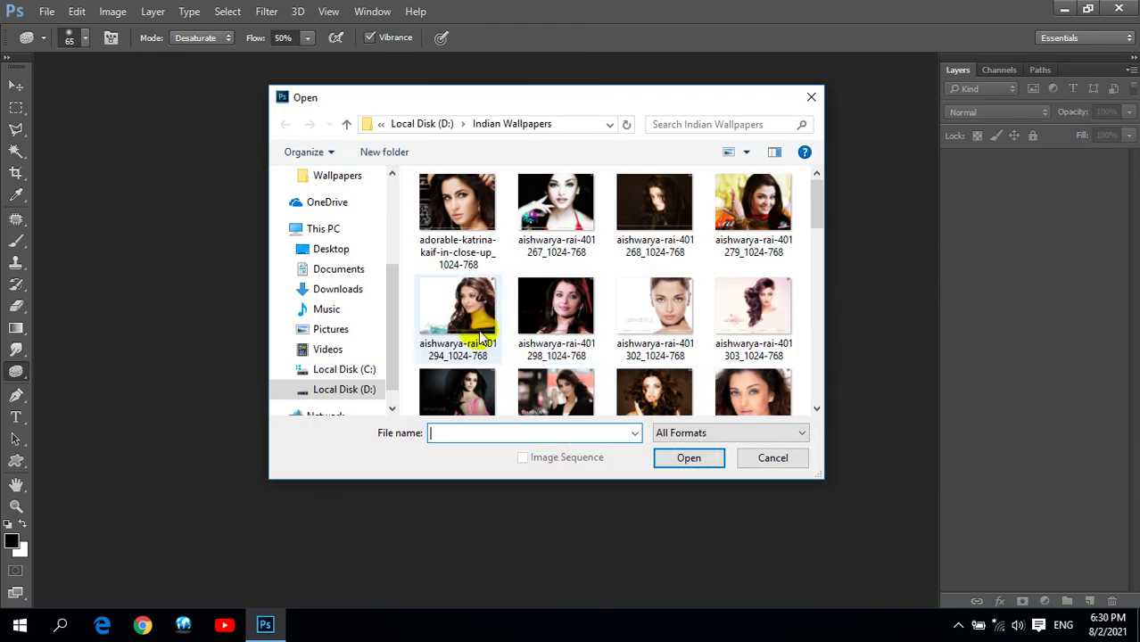
pyautogui.click(455, 352)
pyautogui.moveTo(816, 206); pyautogui.dragTo(819, 236)
pyautogui.click(747, 330)
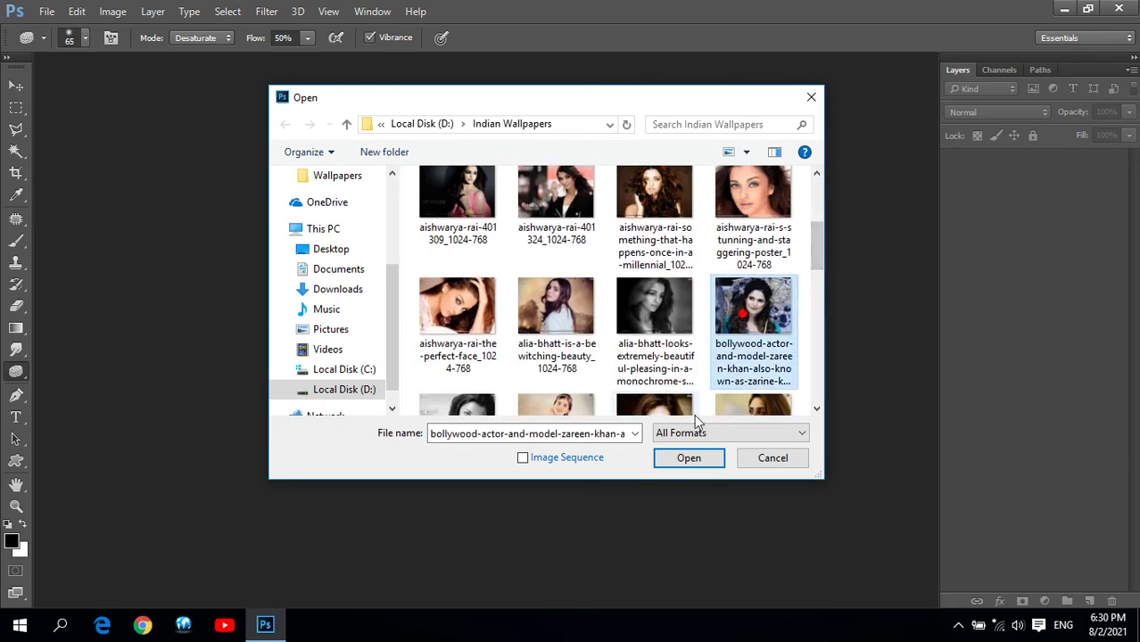
pyautogui.click(689, 458)
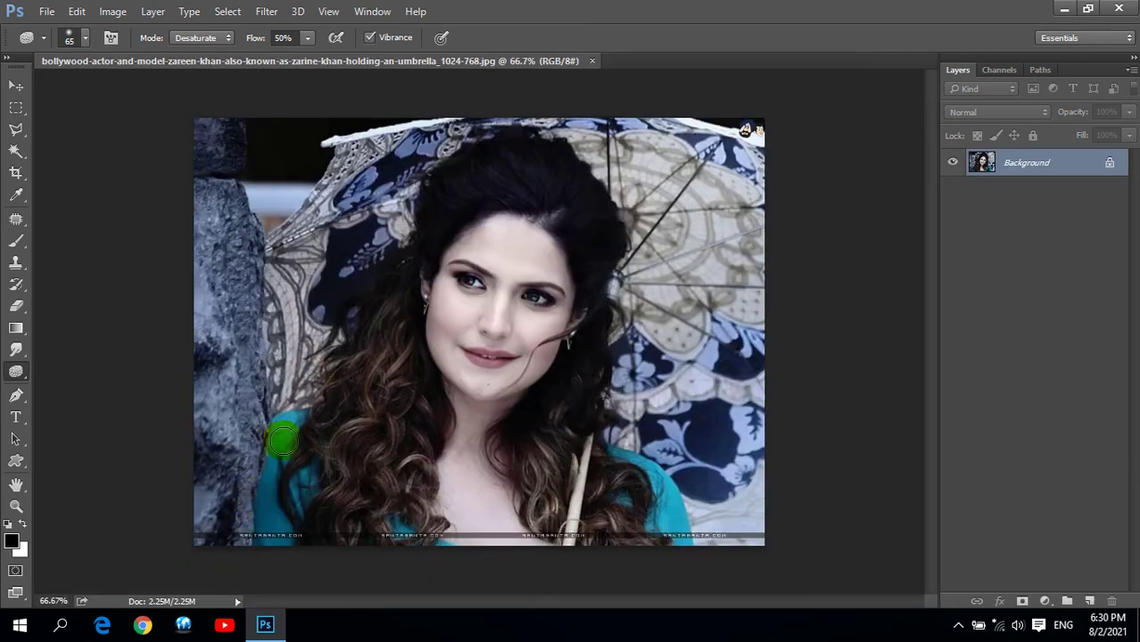
# Step: Sponge-desaturate the teal shirt, left hair edge and rock, enlarging the brush to 90
pyautogui.rightClick(16, 374)
pyautogui.click(68, 400)
pyautogui.click(288, 424)
pyautogui.moveTo(288, 425); pyautogui.dragTo(306, 428)
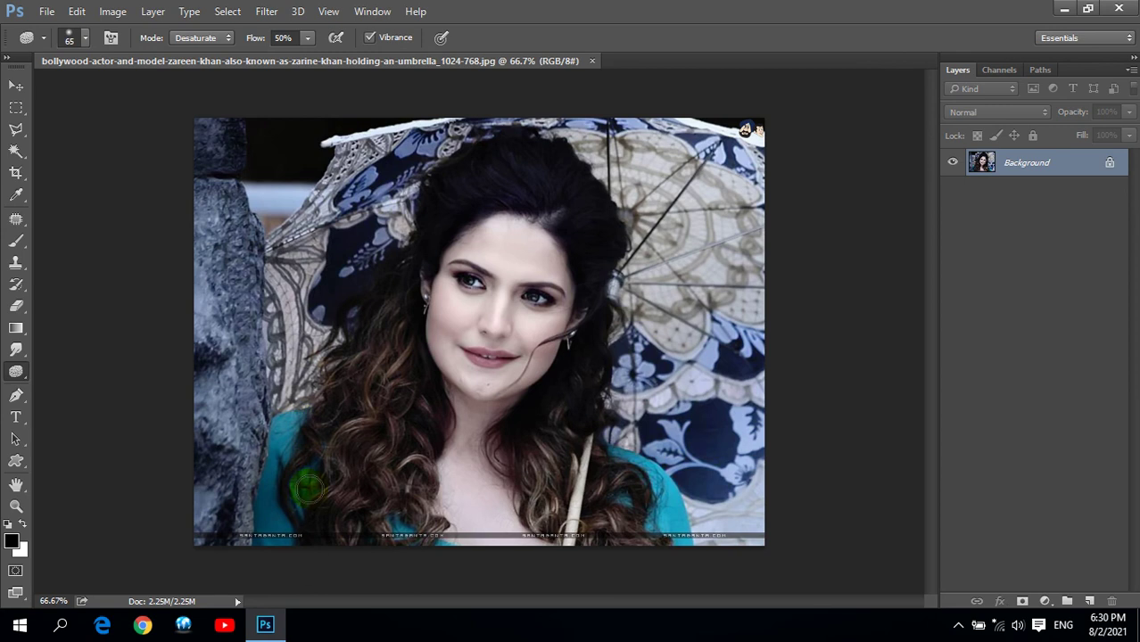
pyautogui.moveTo(306, 428); pyautogui.dragTo(241, 436)
pyautogui.press(']')
pyautogui.press(']')
pyautogui.press(']')
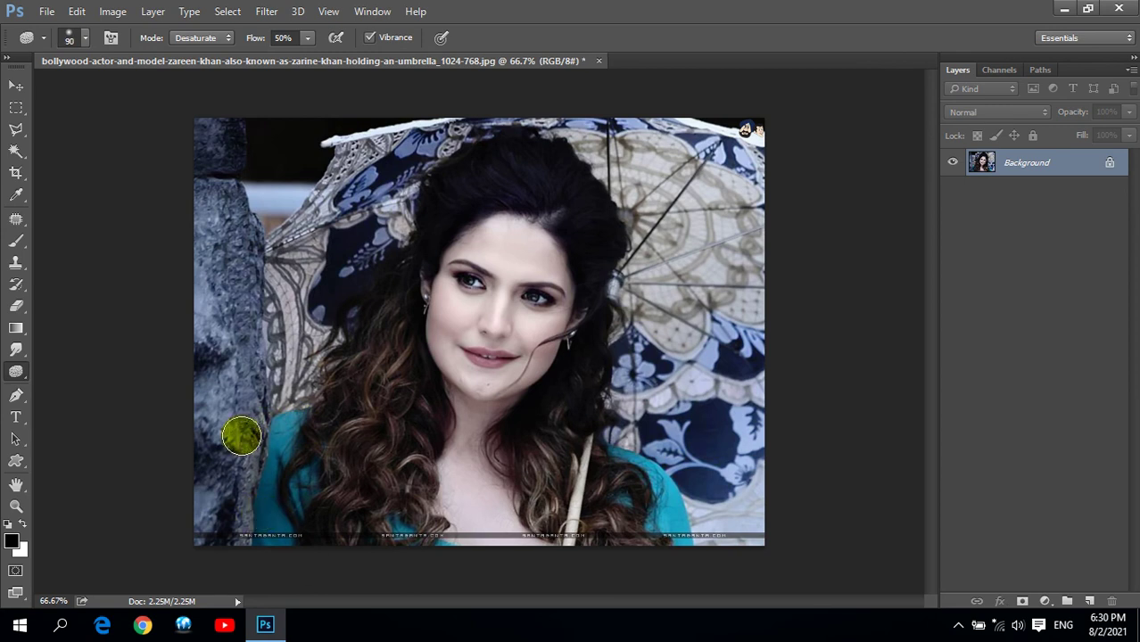
pyautogui.moveTo(631, 471)
pyautogui.mouseDown()
pyautogui.moveTo(690, 552)
pyautogui.moveTo(637, 458)
pyautogui.mouseUp()
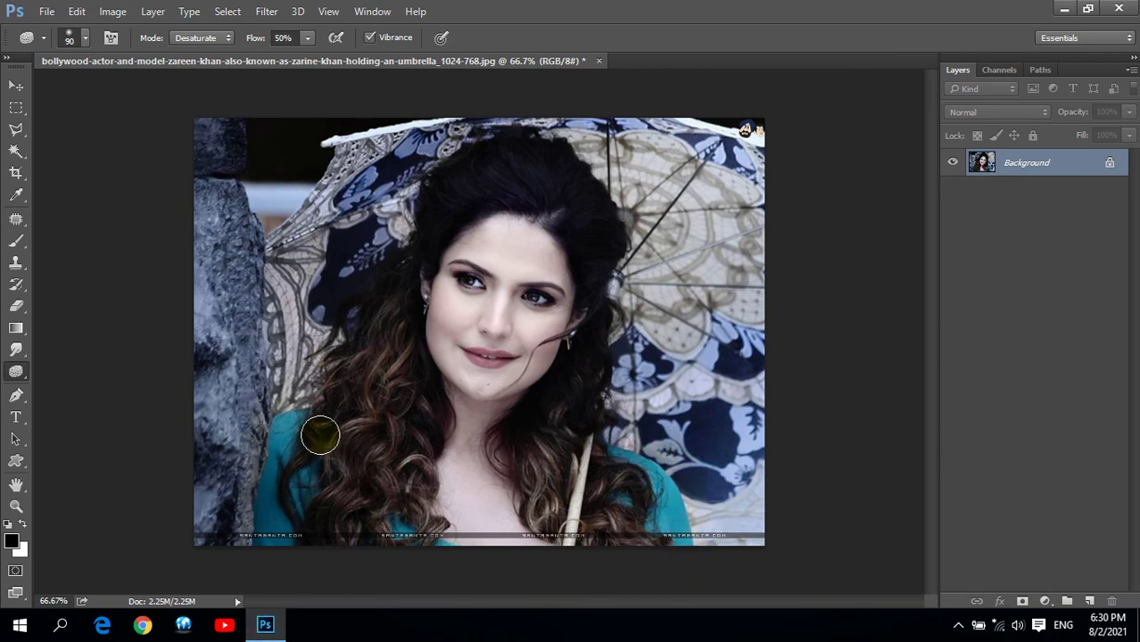
pyautogui.moveTo(272, 540); pyautogui.dragTo(287, 387)
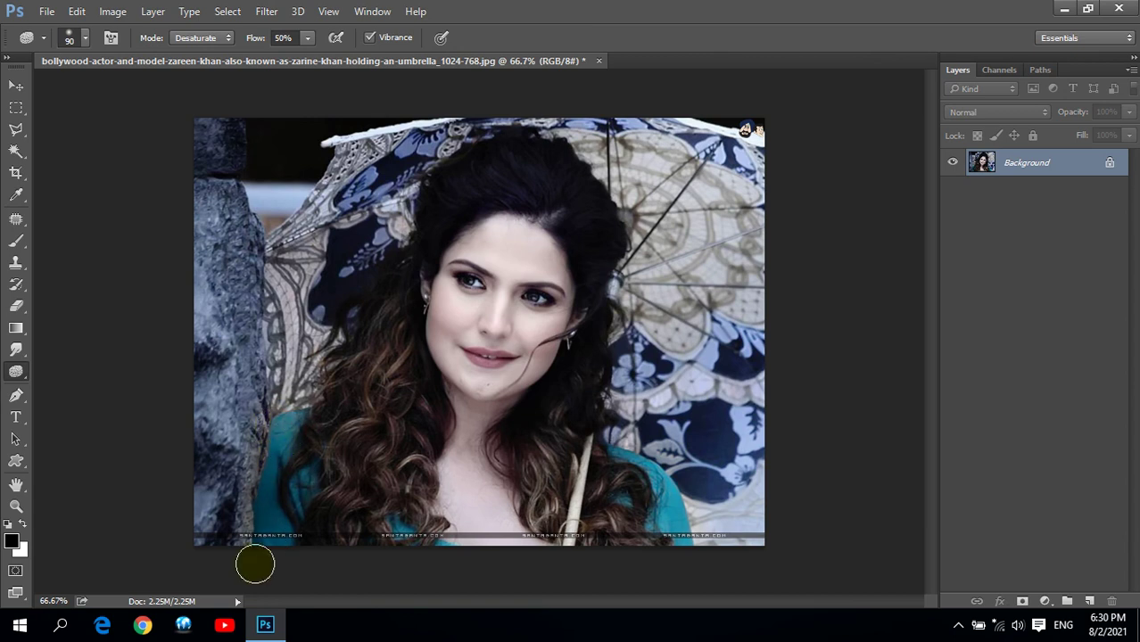
pyautogui.moveTo(328, 496)
pyautogui.mouseDown()
pyautogui.moveTo(297, 524)
pyautogui.moveTo(301, 398)
pyautogui.moveTo(280, 427)
pyautogui.moveTo(273, 545)
pyautogui.moveTo(287, 514)
pyautogui.moveTo(288, 532)
pyautogui.mouseUp()
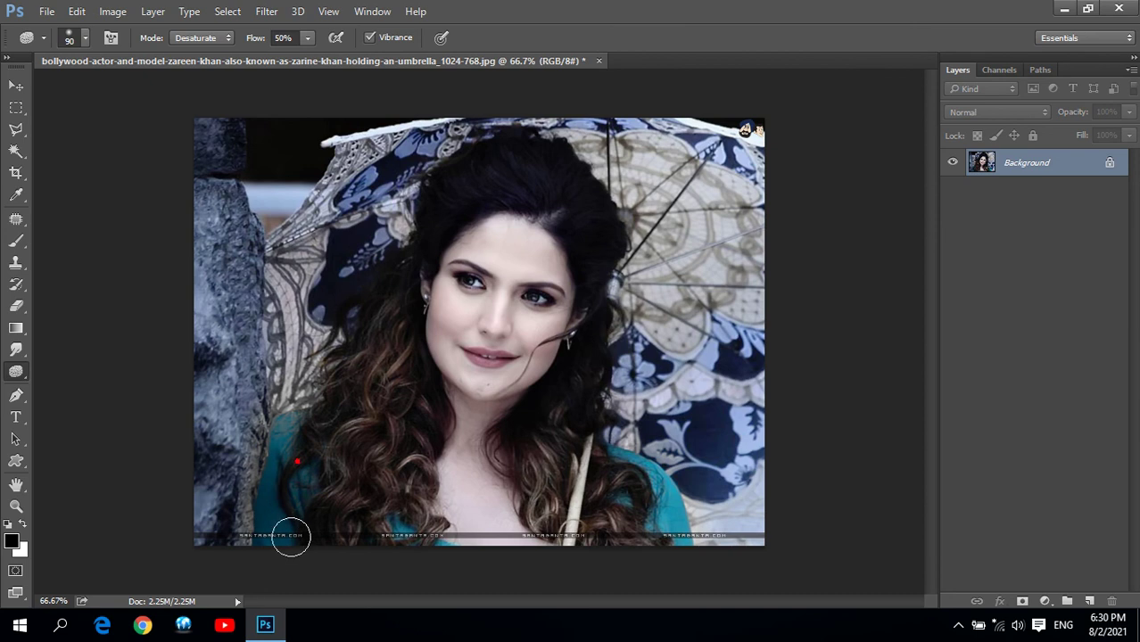
pyautogui.moveTo(274, 584)
pyautogui.mouseDown()
pyautogui.moveTo(293, 415)
pyautogui.moveTo(280, 539)
pyautogui.mouseUp()
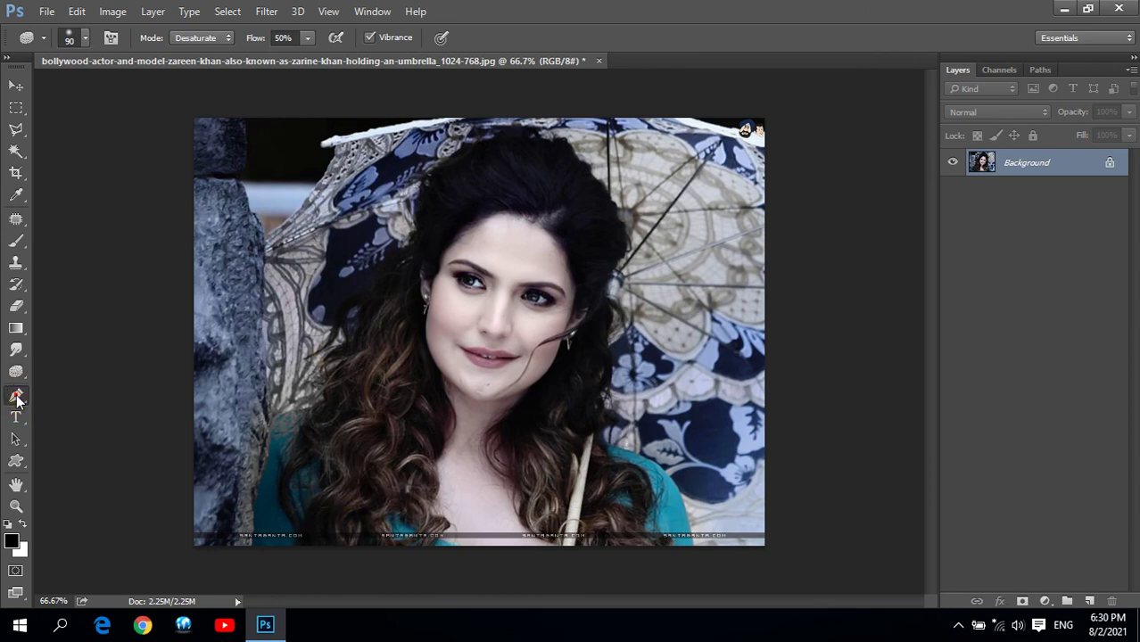
# Step: Close the umbrella portrait without saving, then quit Photoshop
pyautogui.click(16, 395)
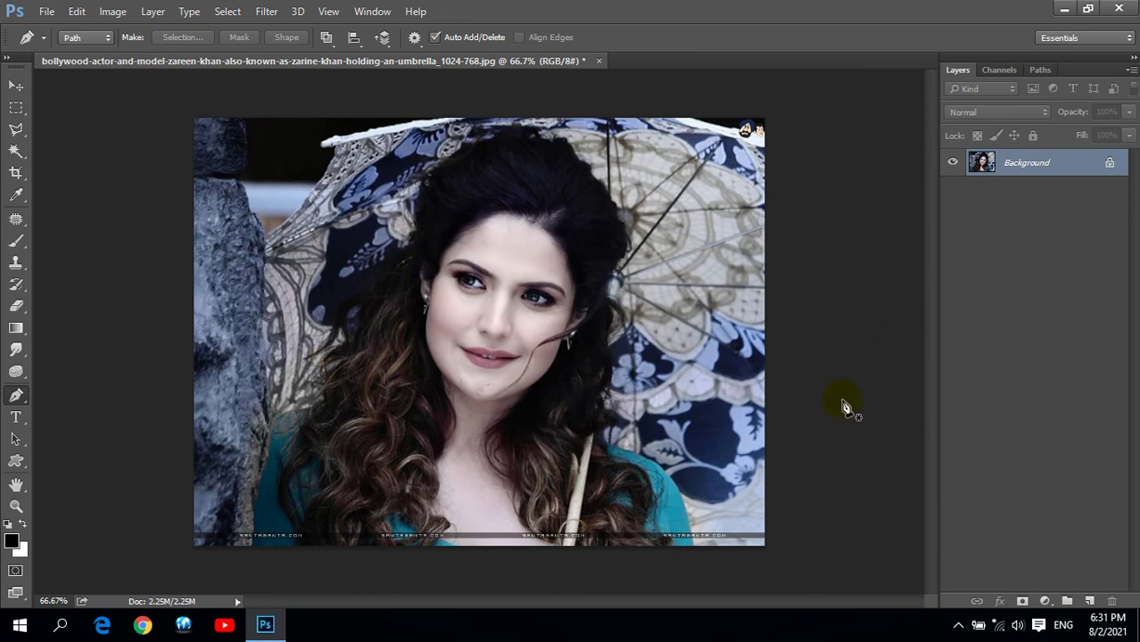
pyautogui.click(598, 61)
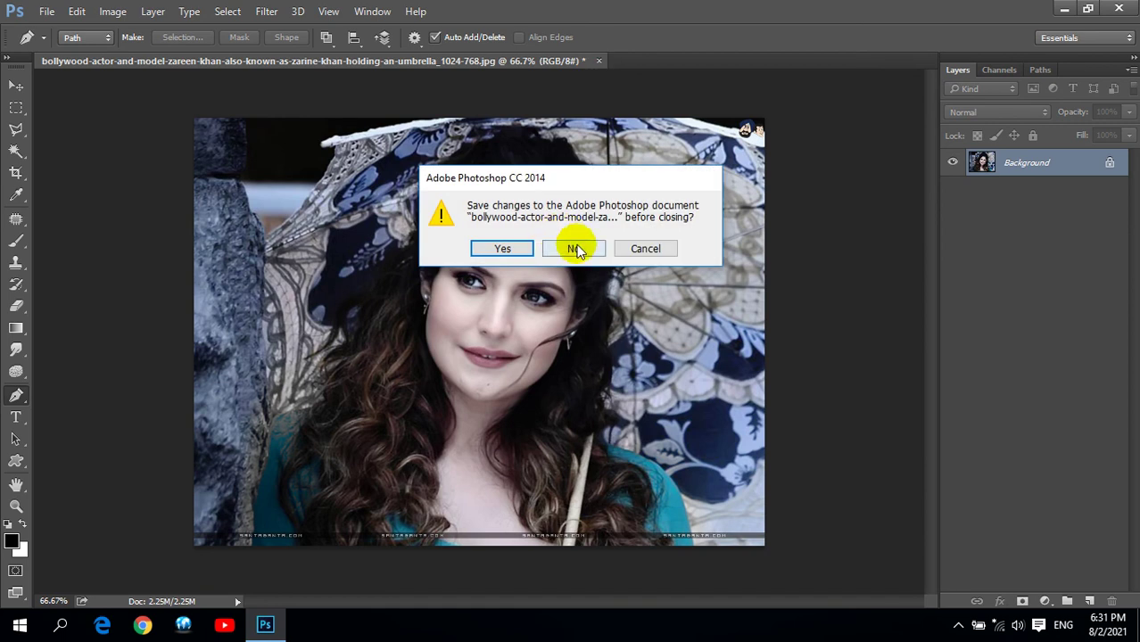
pyautogui.click(576, 249)
pyautogui.click(18, 107)
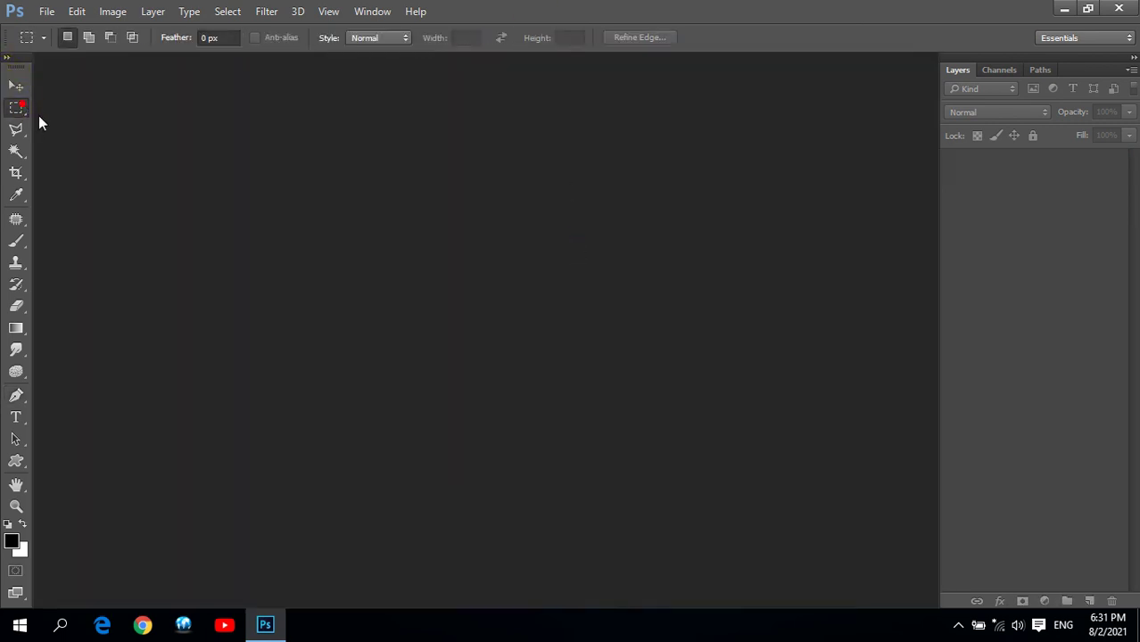
pyautogui.moveTo(15, 379)
pyautogui.mouseDown()
pyautogui.moveTo(54, 372)
pyautogui.moveTo(59, 351)
pyautogui.mouseUp()
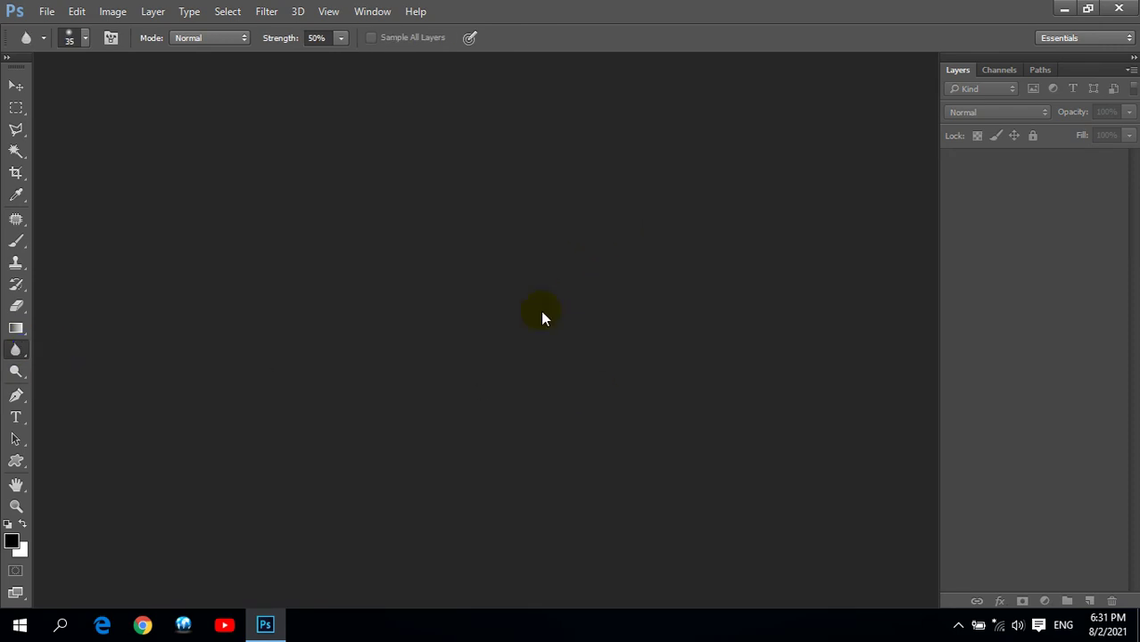
pyautogui.click(1119, 8)
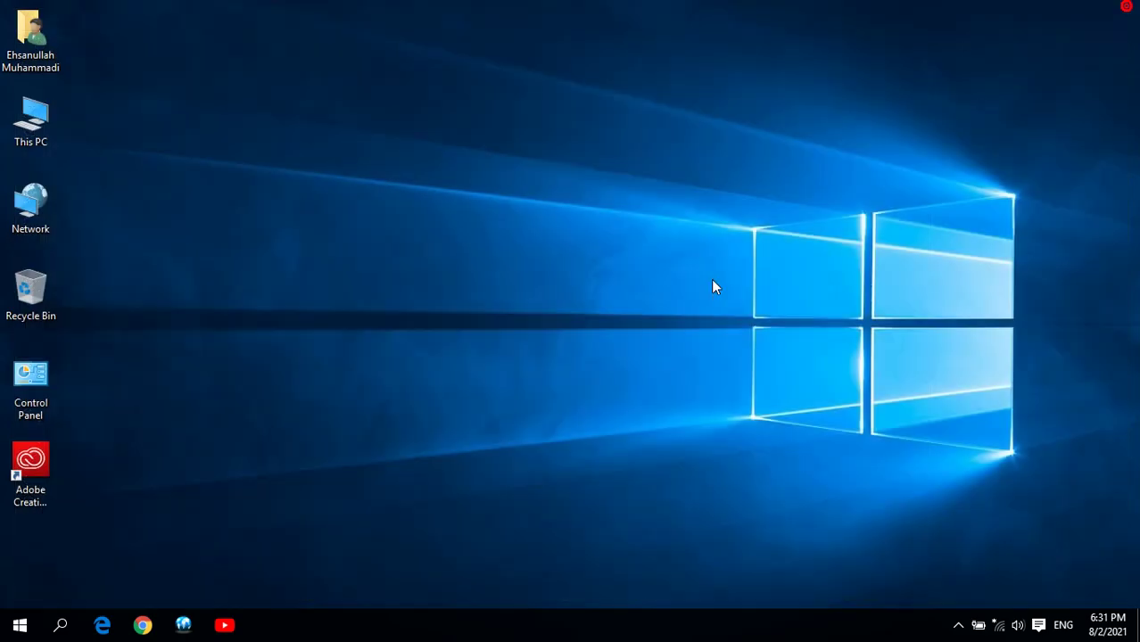